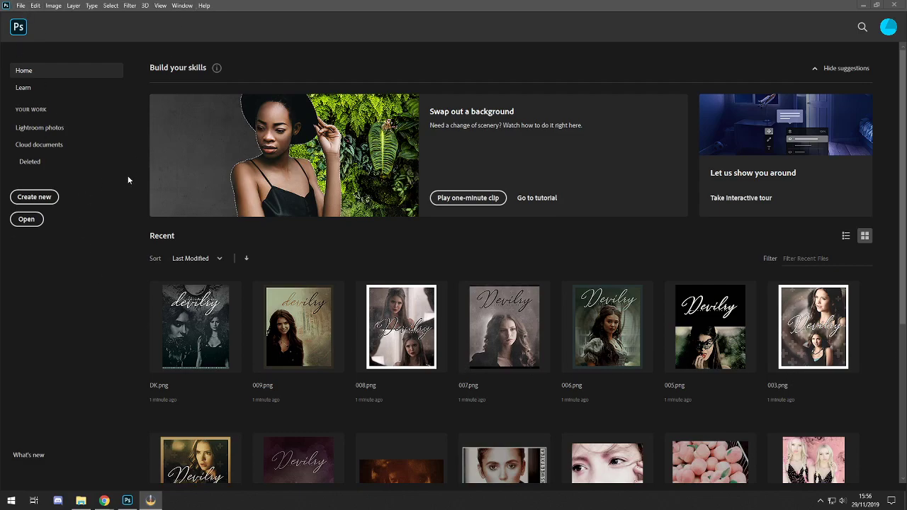
pyautogui.click(20, 5)
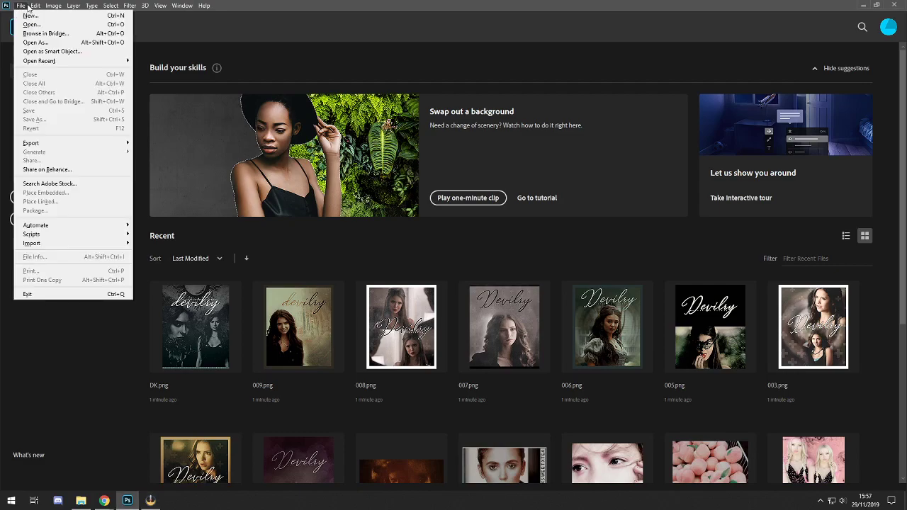
pyautogui.click(22, 5)
pyautogui.click(48, 6)
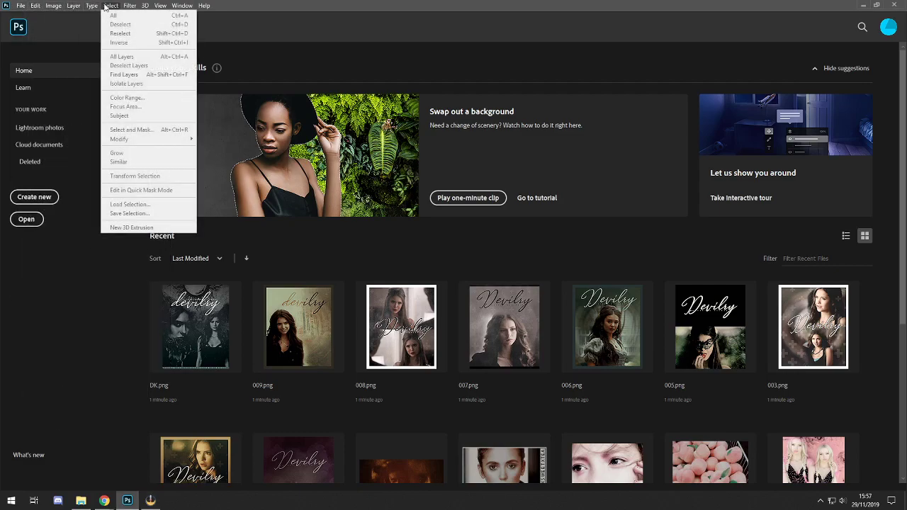
pyautogui.click(204, 6)
pyautogui.click(21, 6)
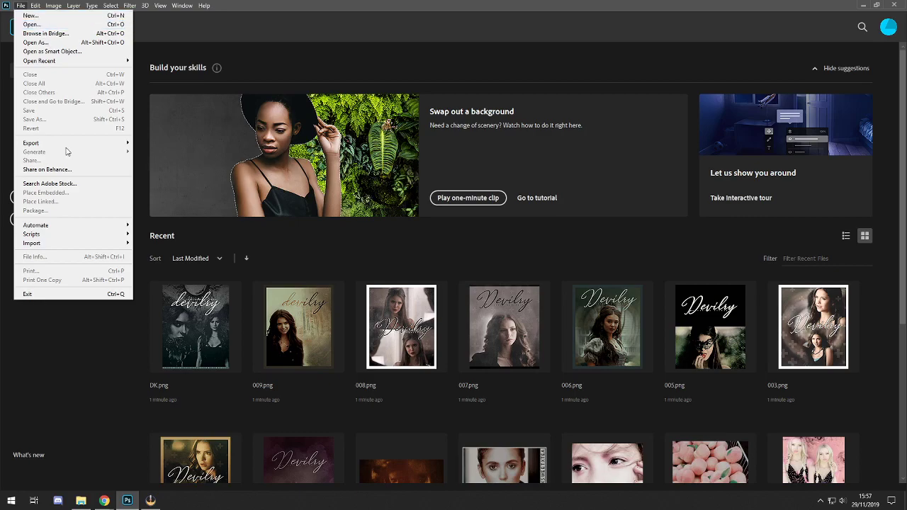
pyautogui.moveTo(97, 243)
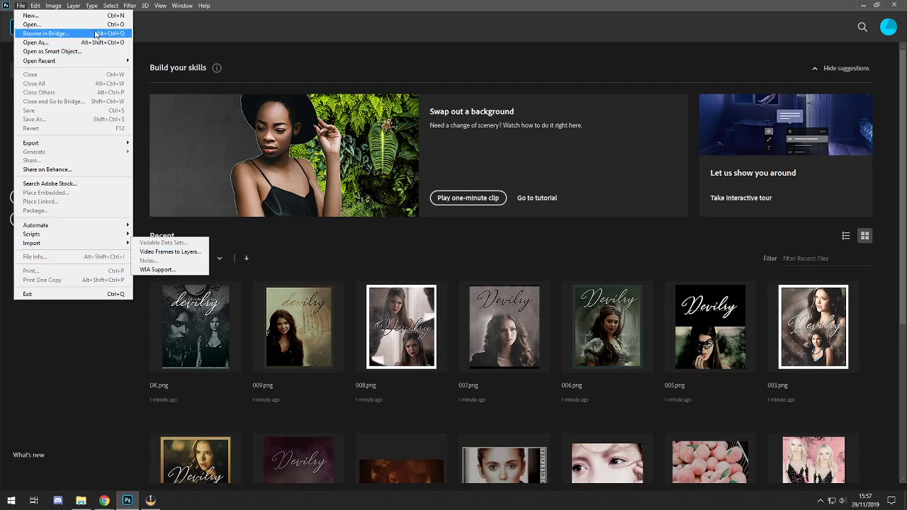
# Start a new document and look through its width units and the saved blank document presets
pyautogui.click(30, 15)
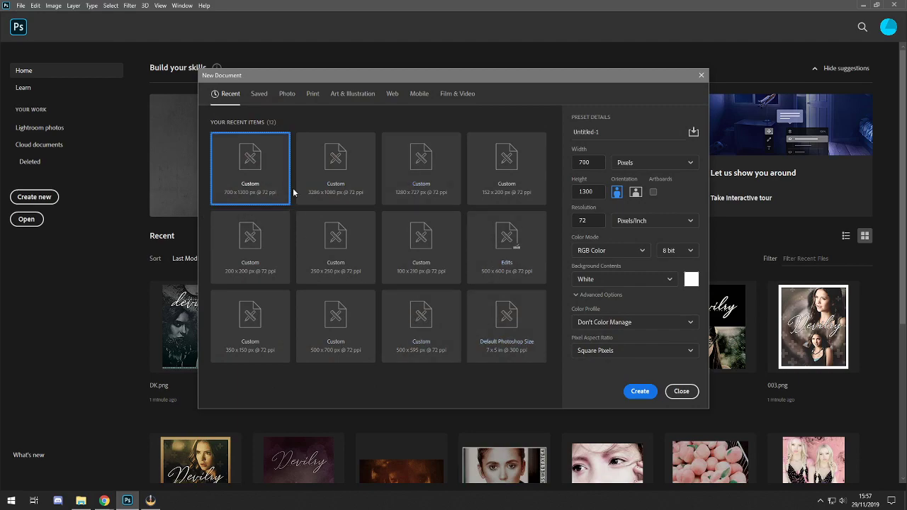
pyautogui.click(598, 162)
pyautogui.click(659, 164)
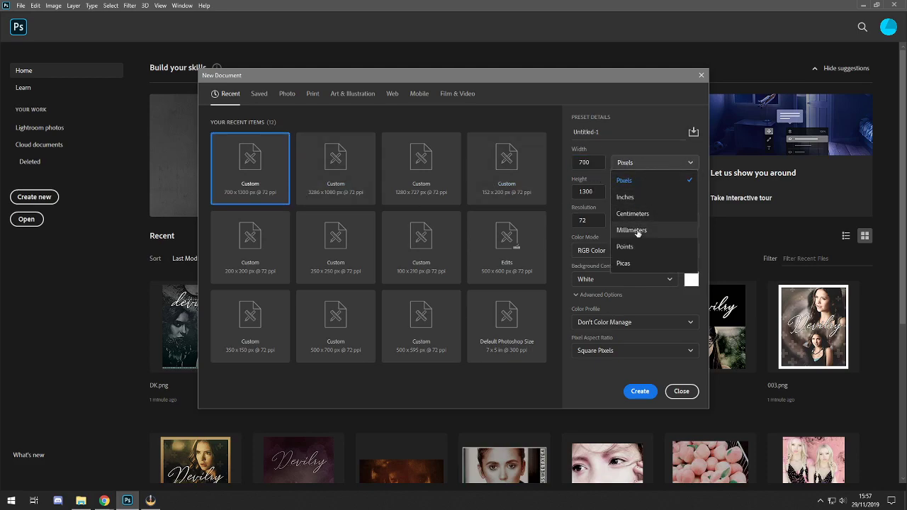
pyautogui.click(635, 199)
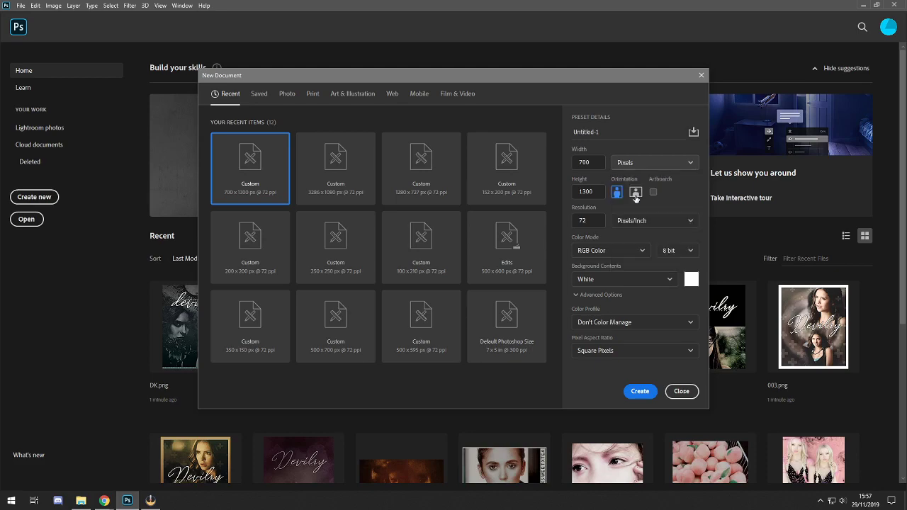
pyautogui.click(652, 163)
pyautogui.click(637, 181)
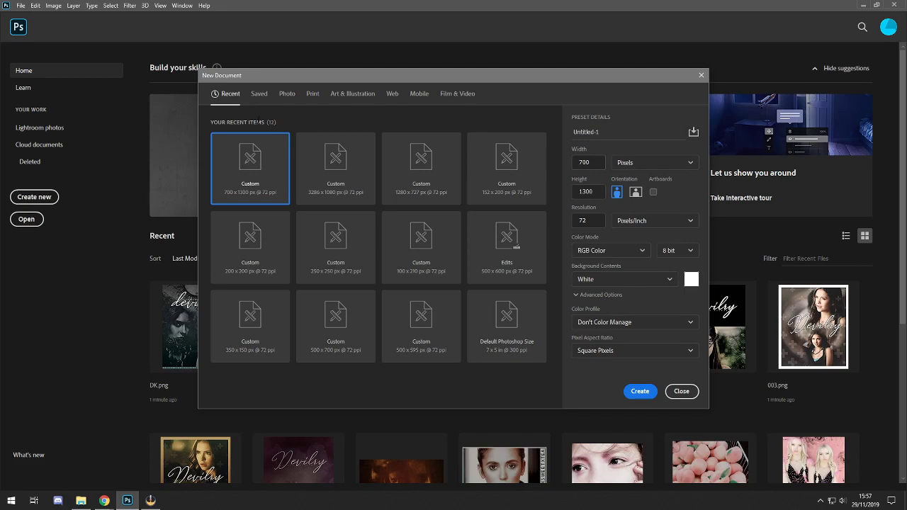
pyautogui.click(259, 93)
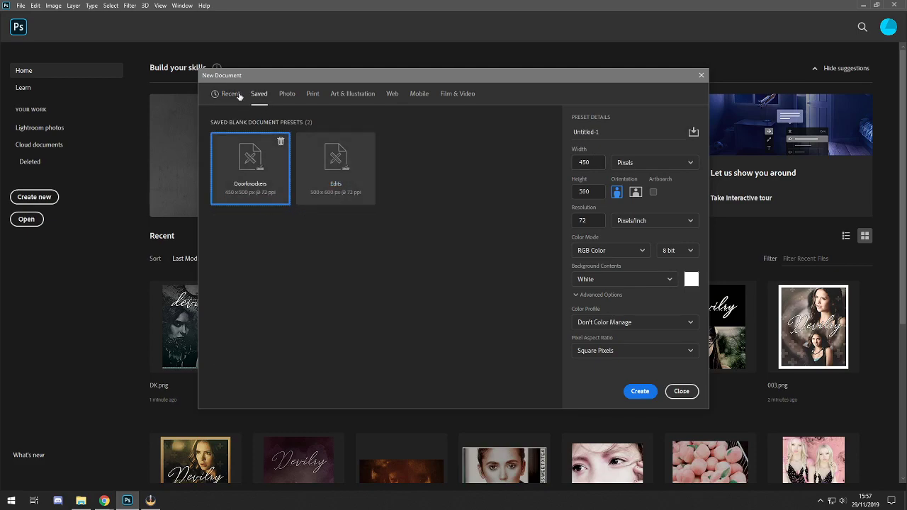
pyautogui.click(240, 95)
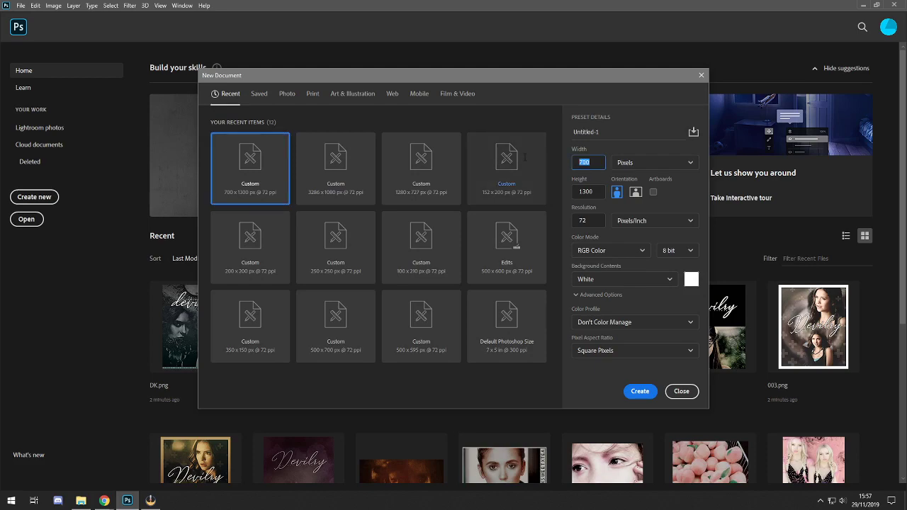
# Create a new blank document 500 pixels wide and 600 pixels high
pyautogui.write('500')
pyautogui.press('Tab')
pyautogui.press('Tab')
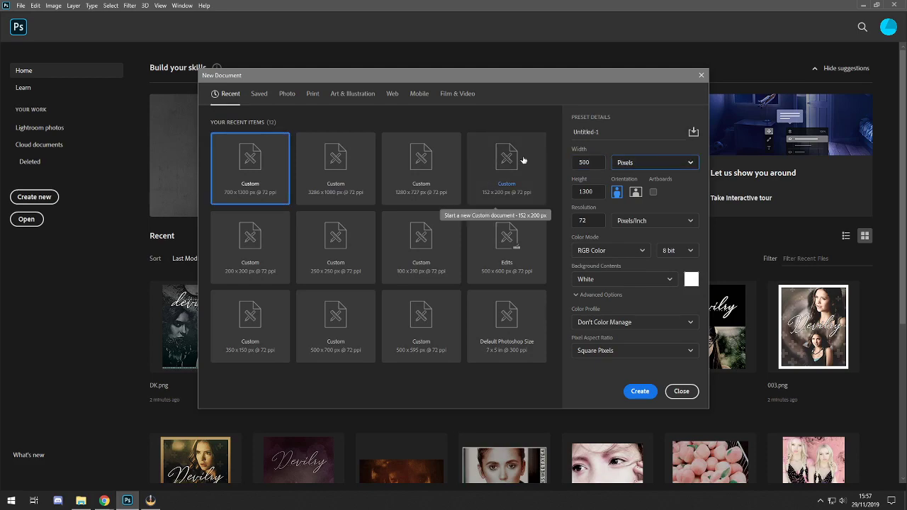
pyautogui.write('600')
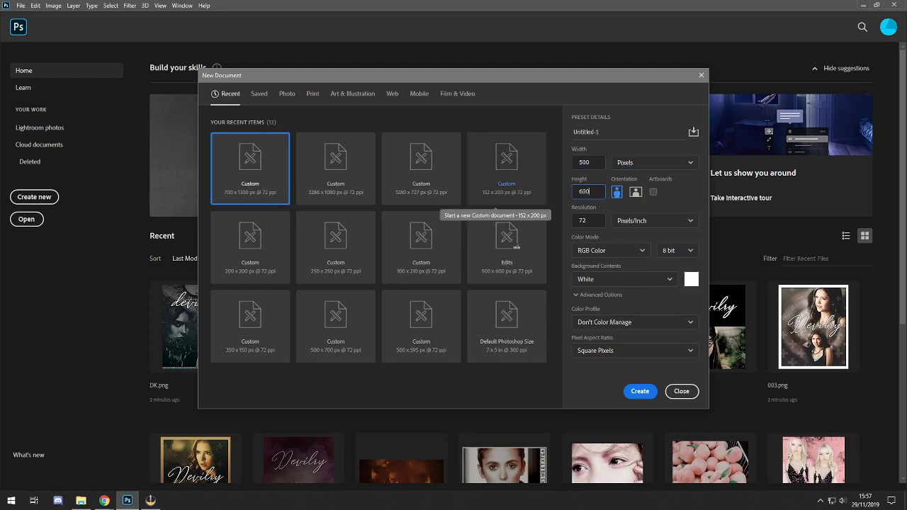
pyautogui.click(641, 391)
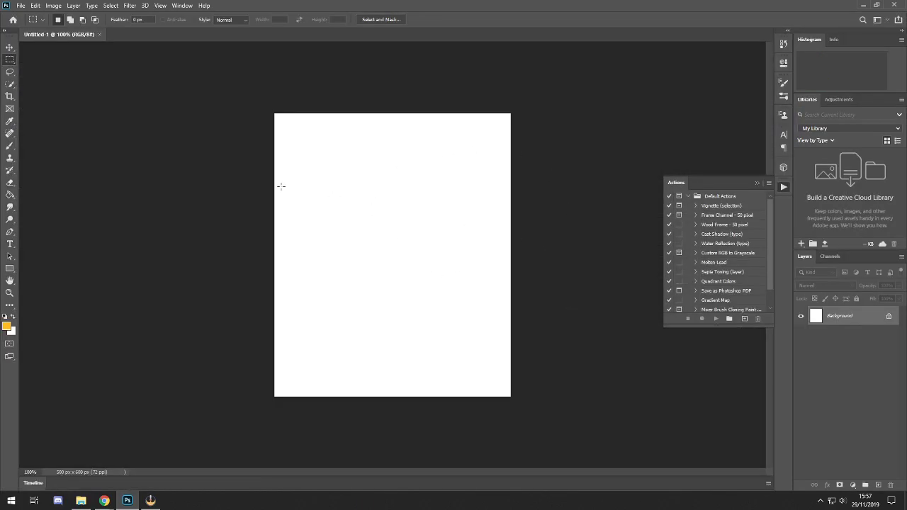
# Close the blank document and create a new one from the recent 500 x 600 px preset
pyautogui.click(99, 34)
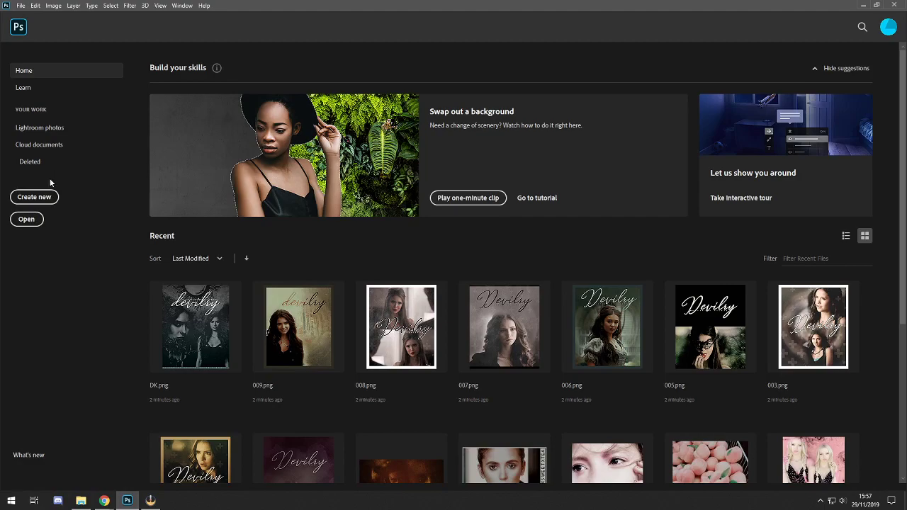
pyautogui.click(35, 198)
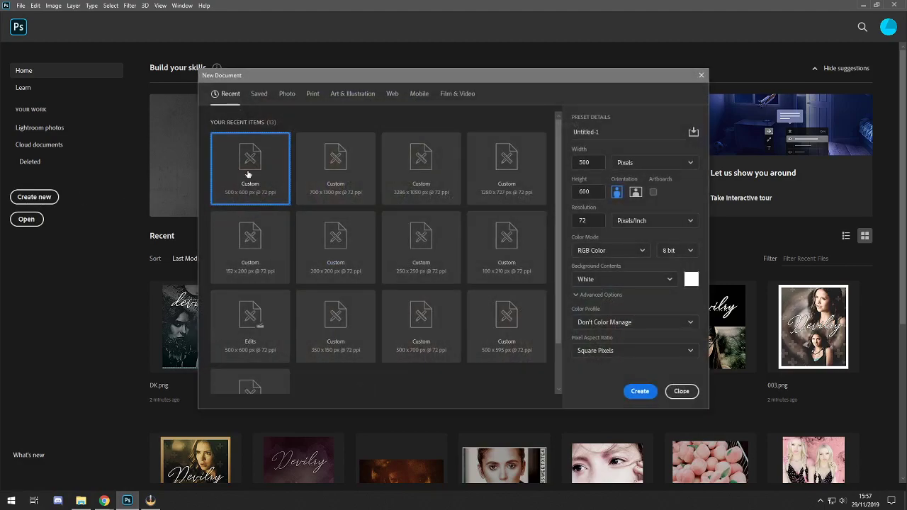
pyautogui.click(639, 391)
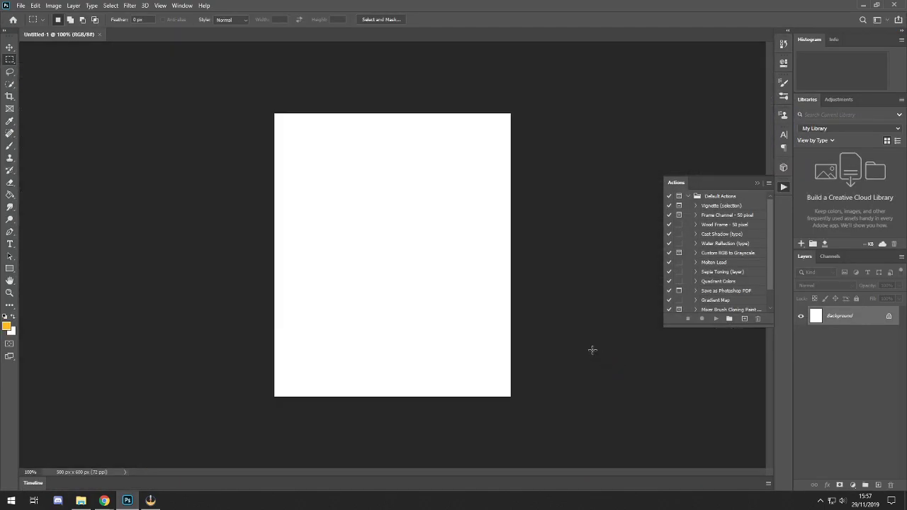
pyautogui.click(20, 5)
pyautogui.click(29, 22)
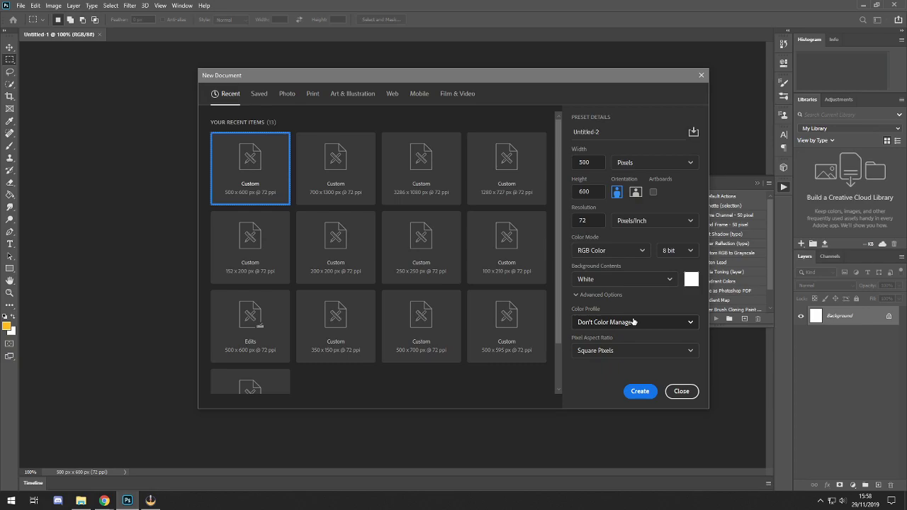
pyautogui.click(679, 393)
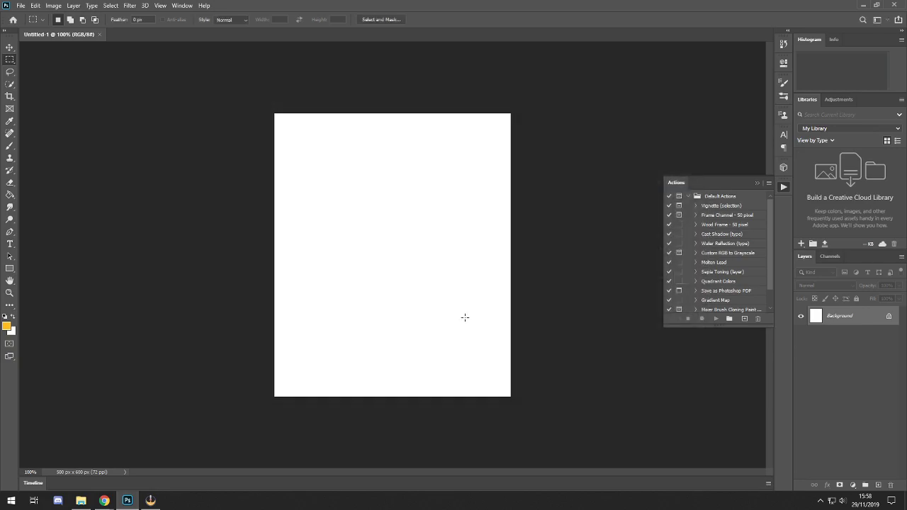
# Collapse the Actions panel, activate the Move tool and show its tool variants
pyautogui.click(756, 182)
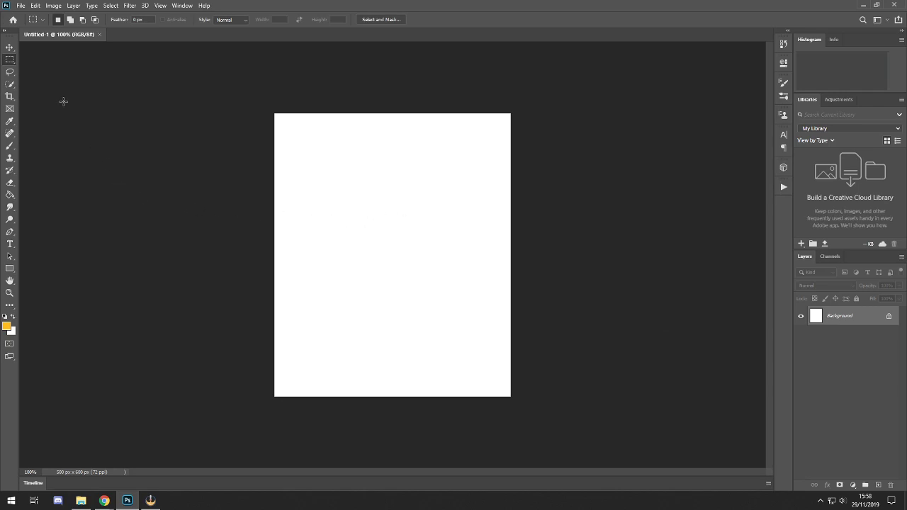
pyautogui.click(9, 48)
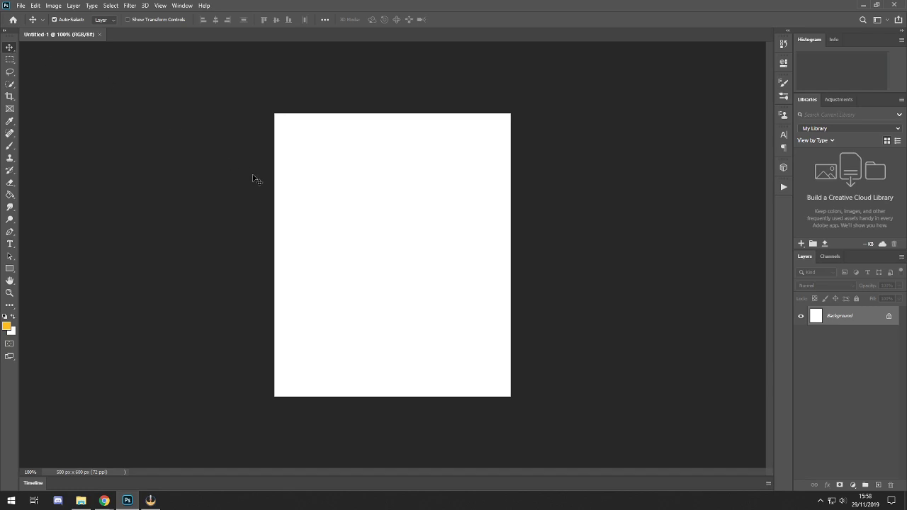
pyautogui.rightClick(11, 47)
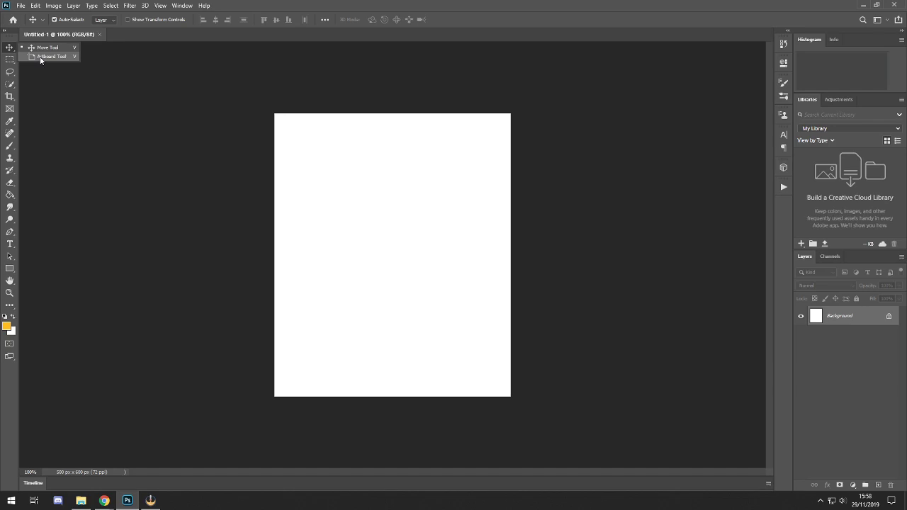
# Draw several rectangular marquee selections, the last one around the whole canvas, and deselect
pyautogui.click(8, 61)
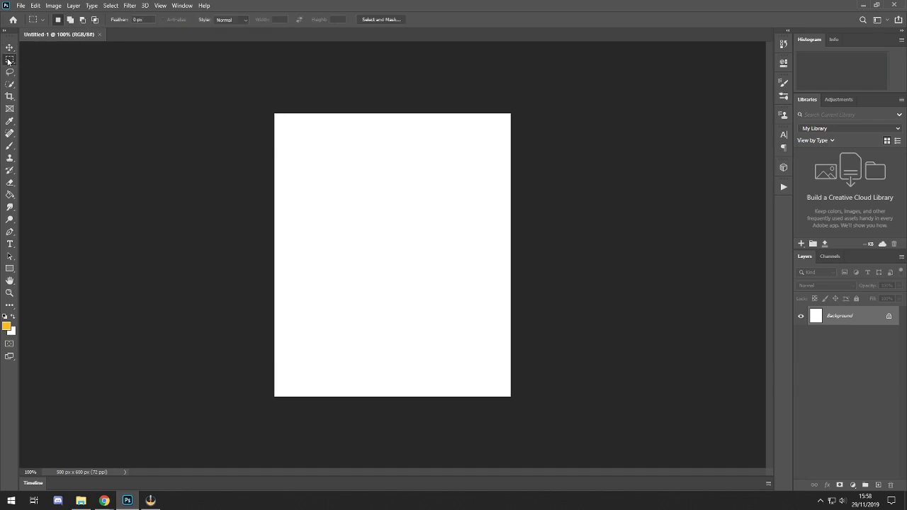
pyautogui.moveTo(277, 135); pyautogui.dragTo(458, 340)
pyautogui.moveTo(303, 121); pyautogui.dragTo(479, 314)
pyautogui.moveTo(269, 113); pyautogui.dragTo(540, 397)
pyautogui.click(245, 158)
# Draw a large, nearly circular selection on the canvas with the Elliptical Marquee tool
pyautogui.rightClick(9, 60)
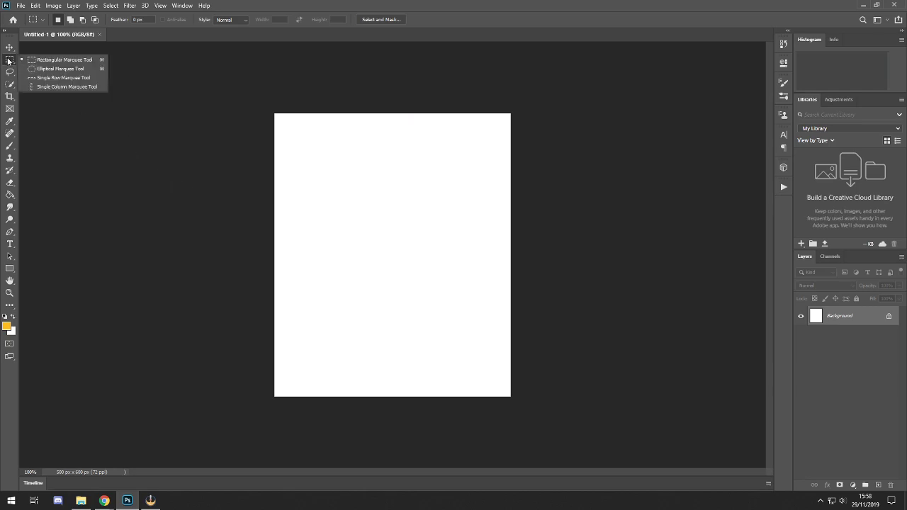
pyautogui.click(60, 68)
pyautogui.moveTo(294, 148); pyautogui.dragTo(489, 337)
# Select a single pixel row, then replace it with a single-column selection near the canvas's right edge
pyautogui.rightClick(9, 60)
pyautogui.click(38, 74)
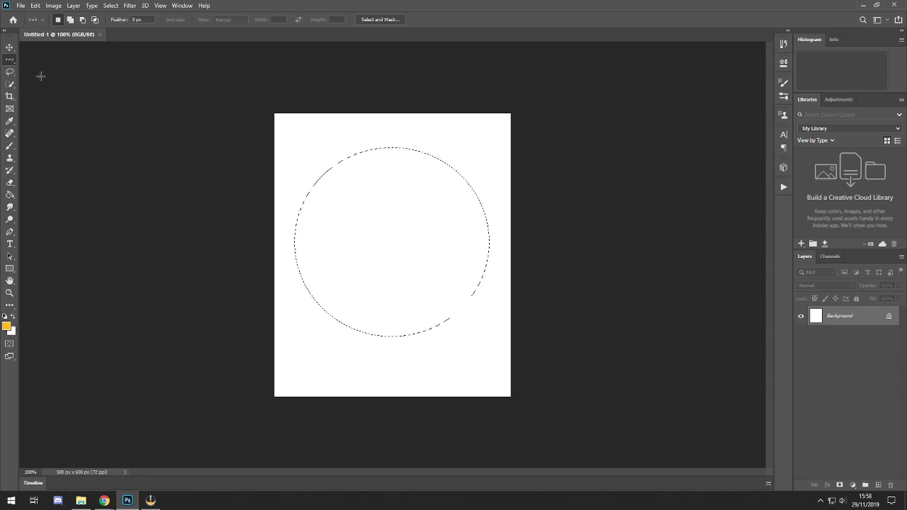
pyautogui.moveTo(432, 179); pyautogui.dragTo(380, 237)
pyautogui.rightClick(9, 60)
pyautogui.click(43, 86)
pyautogui.moveTo(367, 185); pyautogui.dragTo(466, 220)
# Draw new rectangular marquee selections, first around the whole canvas and then over its upper-left part
pyautogui.rightClick(12, 60)
pyautogui.click(28, 65)
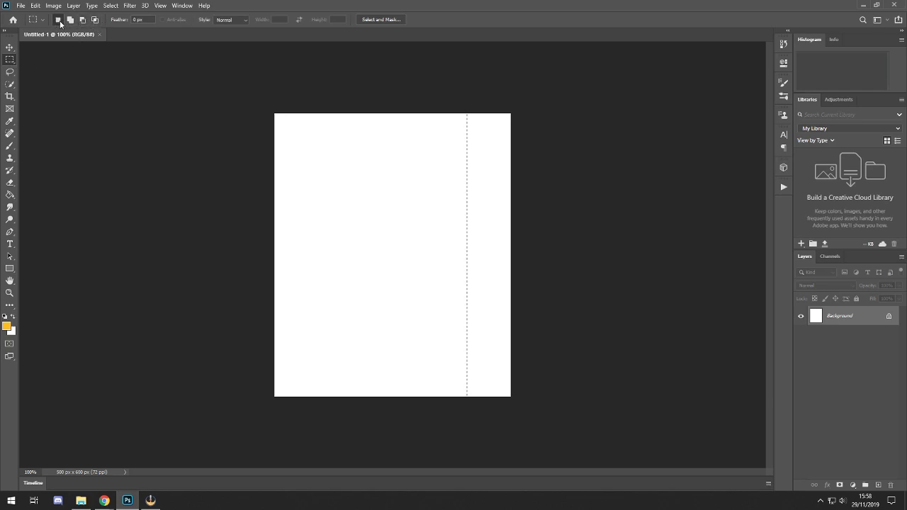
pyautogui.moveTo(272, 112); pyautogui.dragTo(578, 414)
pyautogui.moveTo(288, 150); pyautogui.dragTo(411, 280)
# Add an overlapping rectangle to the selection and subtract another rectangle from its lower-left part
pyautogui.click(70, 19)
pyautogui.moveTo(334, 201); pyautogui.dragTo(478, 341)
pyautogui.click(84, 22)
pyautogui.moveTo(281, 219); pyautogui.dragTo(438, 371)
# Intersect the selection with a large rectangle and then with a smaller one near the canvas centre
pyautogui.click(94, 20)
pyautogui.moveTo(282, 137); pyautogui.dragTo(511, 345)
pyautogui.moveTo(343, 193); pyautogui.dragTo(439, 299)
# Replace the selection with a new rectangle, then combine it with an added rectangle and a subtracted one
pyautogui.click(58, 19)
pyautogui.moveTo(354, 244); pyautogui.dragTo(452, 336)
pyautogui.click(70, 20)
pyautogui.moveTo(337, 141); pyautogui.dragTo(480, 264)
pyautogui.moveTo(481, 296); pyautogui.dragTo(341, 187)
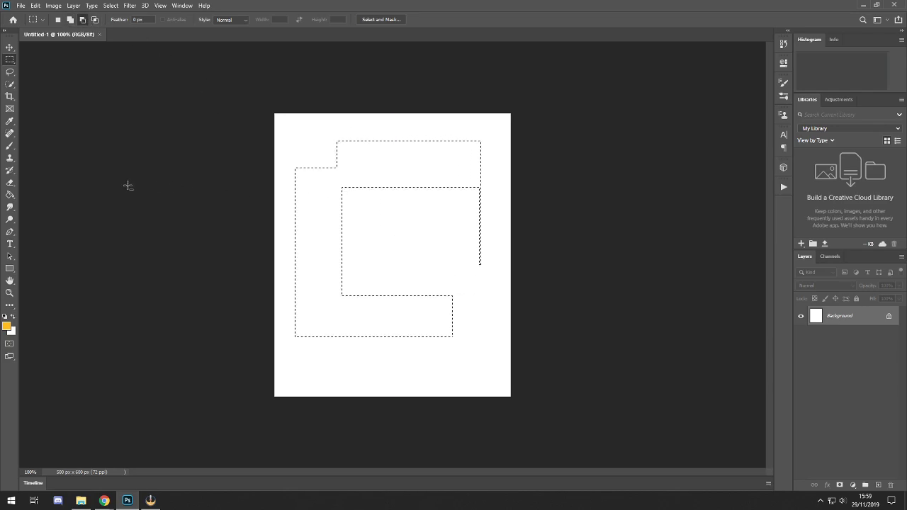
# Return to new-selection mode, clear the combined selection and draw a single rectangle around the canvas centre
pyautogui.click(59, 21)
pyautogui.click(407, 238)
pyautogui.click(138, 20)
pyautogui.moveTo(304, 167); pyautogui.dragTo(469, 329)
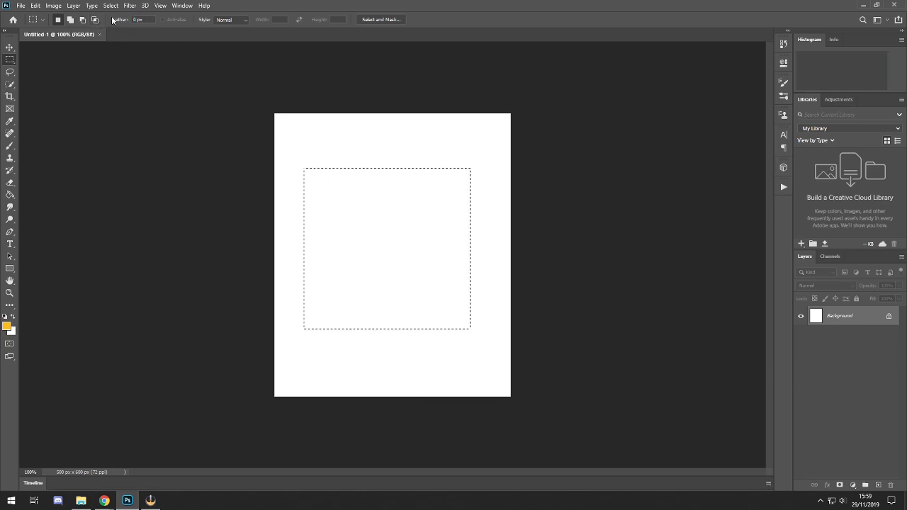
# Examine the marquee's Feather and Style settings and deselect the rectangle
pyautogui.click(126, 20)
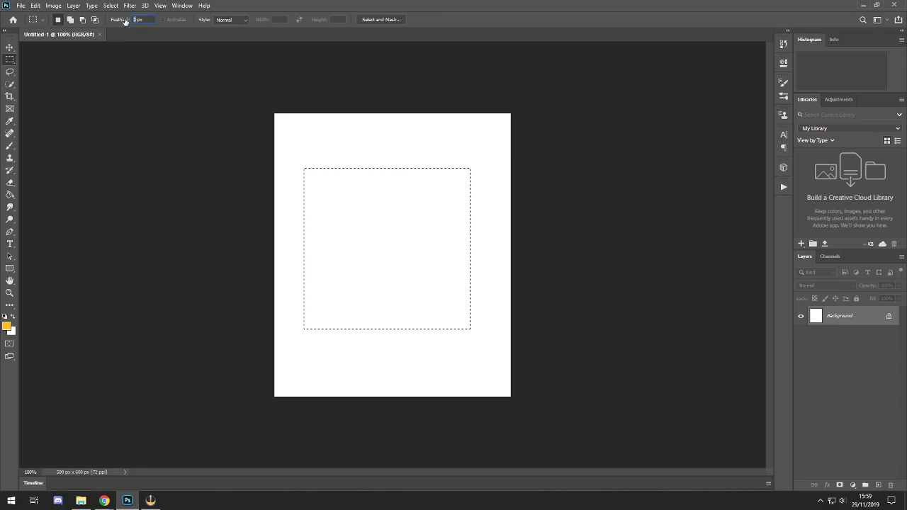
pyautogui.click(193, 106)
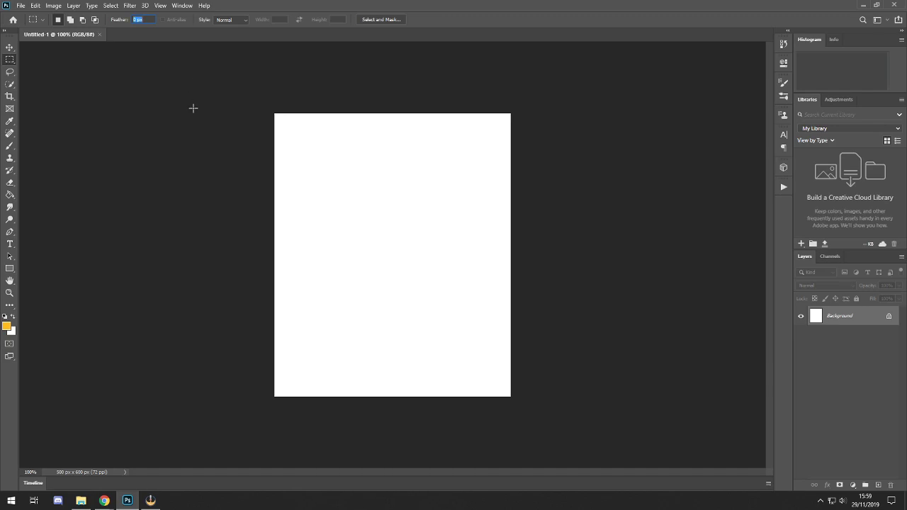
pyautogui.click(238, 21)
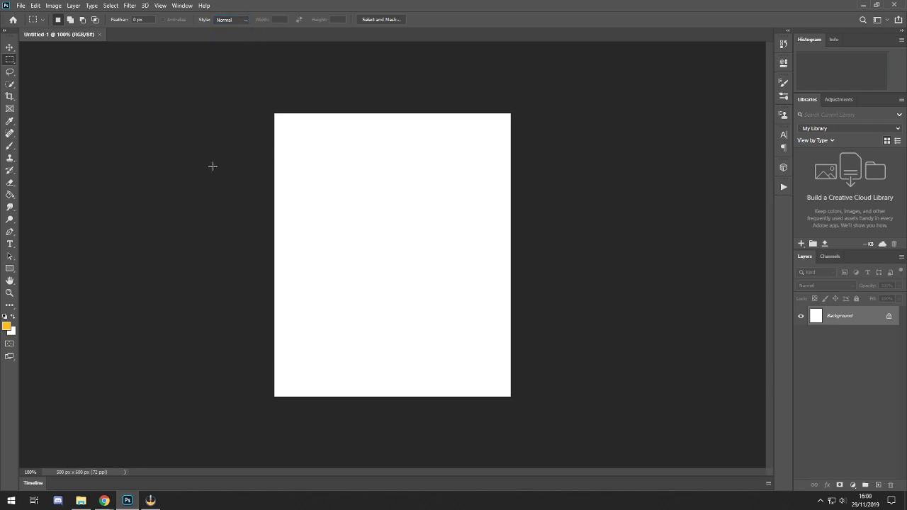
# Draw freehand selections with the Lasso tool, ending with a large heart shape on the canvas
pyautogui.click(9, 72)
pyautogui.moveTo(440, 170)
pyautogui.mouseDown()
pyautogui.moveTo(397, 291)
pyautogui.moveTo(488, 281)
pyautogui.moveTo(440, 173)
pyautogui.mouseUp()
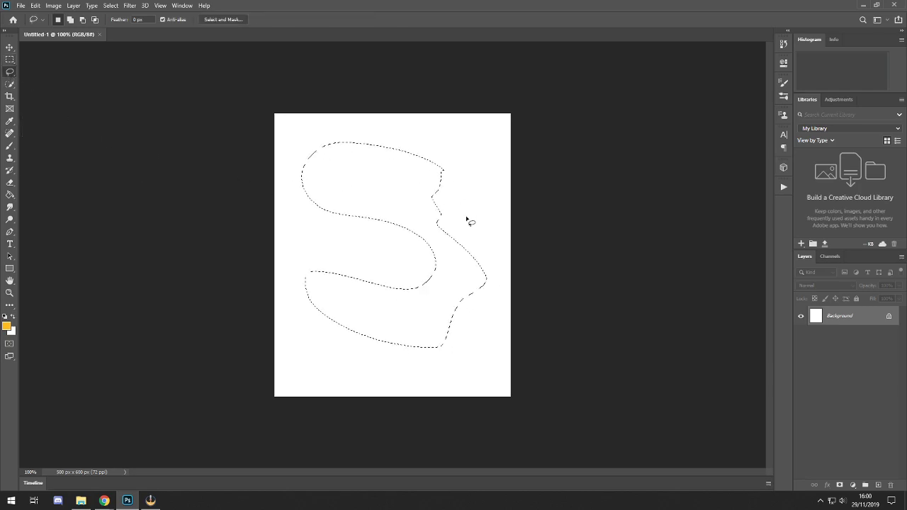
pyautogui.moveTo(428, 132)
pyautogui.mouseDown()
pyautogui.moveTo(389, 115)
pyautogui.moveTo(358, 140)
pyautogui.moveTo(356, 179)
pyautogui.moveTo(323, 207)
pyautogui.moveTo(338, 257)
pyautogui.moveTo(390, 274)
pyautogui.moveTo(446, 258)
pyautogui.moveTo(445, 160)
pyautogui.moveTo(425, 120)
pyautogui.mouseUp()
pyautogui.moveTo(384, 189)
pyautogui.mouseDown()
pyautogui.moveTo(307, 209)
pyautogui.moveTo(367, 250)
pyautogui.moveTo(393, 223)
pyautogui.moveTo(320, 222)
pyautogui.moveTo(395, 213)
pyautogui.moveTo(356, 170)
pyautogui.moveTo(300, 162)
pyautogui.moveTo(332, 272)
pyautogui.moveTo(417, 350)
pyautogui.moveTo(464, 275)
pyautogui.moveTo(477, 167)
pyautogui.moveTo(396, 159)
pyautogui.moveTo(375, 205)
pyautogui.mouseUp()
# Outline a closed, irregular eight-cornered selection on the canvas with the Polygonal Lasso tool
pyautogui.rightClick(10, 74)
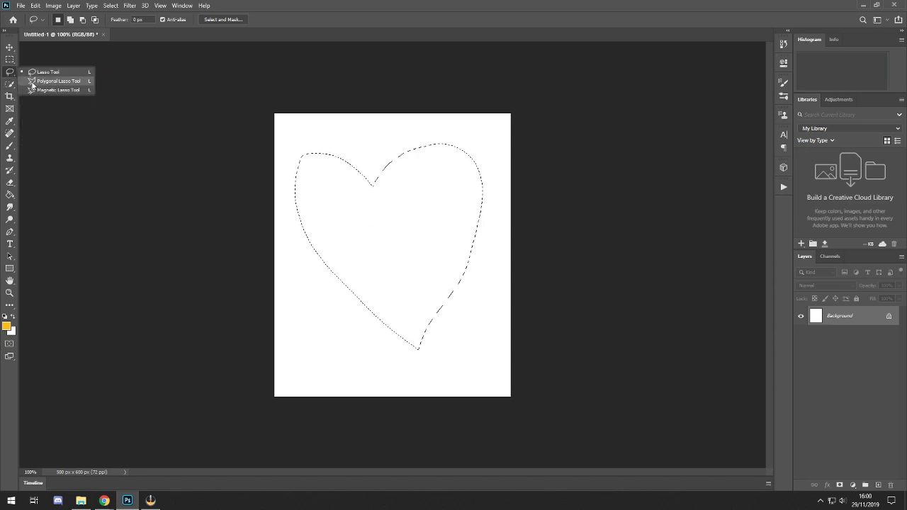
pyautogui.click(32, 82)
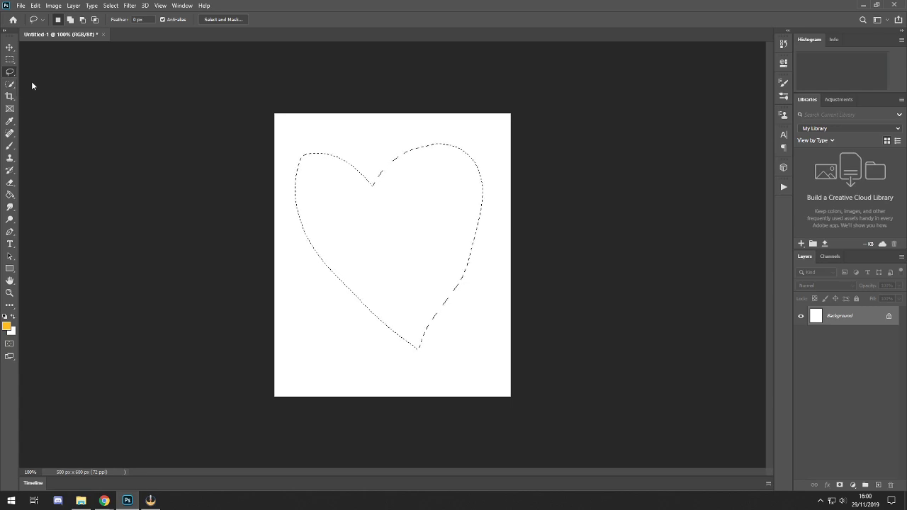
pyautogui.click(376, 143)
pyautogui.click(305, 200)
pyautogui.click(327, 296)
pyautogui.click(421, 326)
pyautogui.click(487, 262)
pyautogui.click(428, 187)
pyautogui.click(452, 135)
pyautogui.click(386, 124)
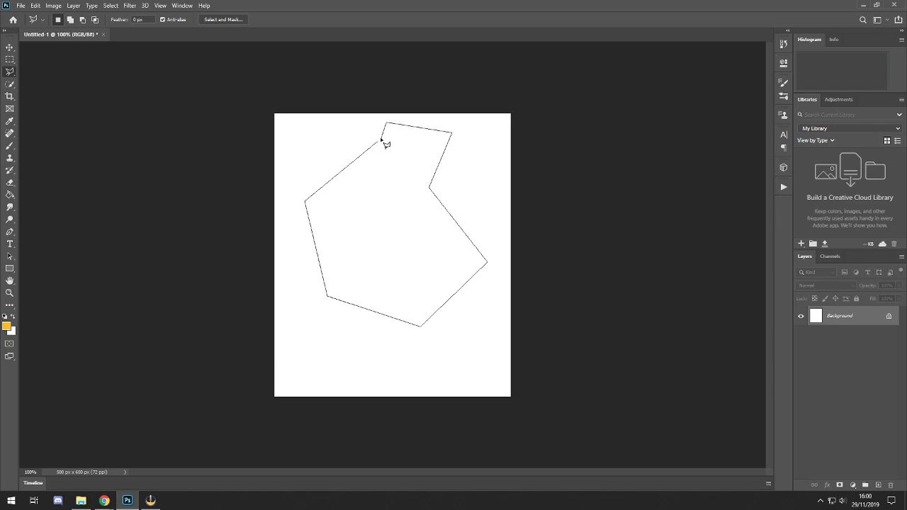
pyautogui.click(377, 142)
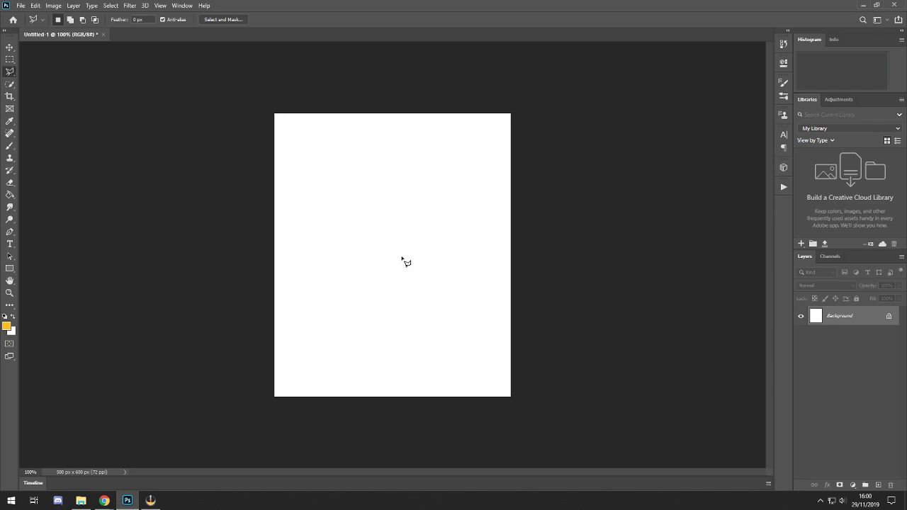
# Try selecting on the blank canvas with the Magnetic Lasso tool, return to the regular Lasso tool and deselect
pyautogui.rightClick(9, 71)
pyautogui.click(36, 91)
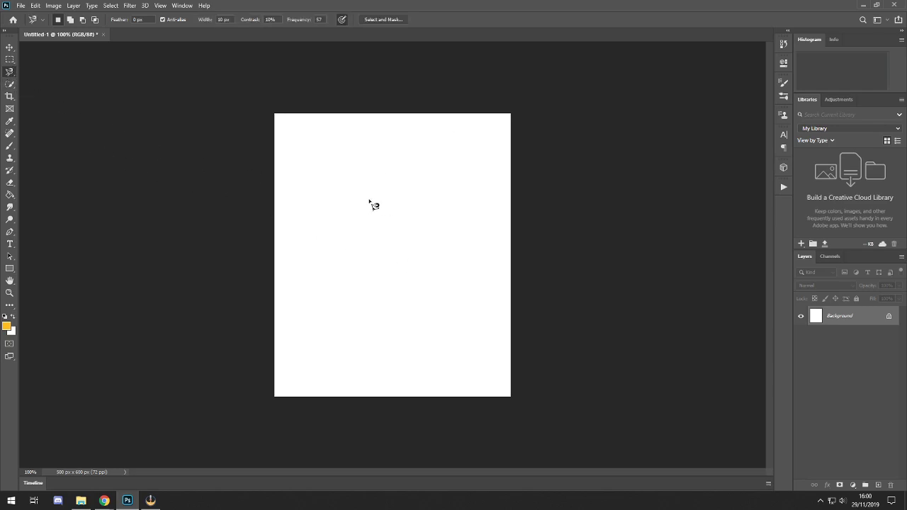
pyautogui.click(352, 153)
pyautogui.press('Escape')
pyautogui.click(360, 211)
pyautogui.doubleClick(362, 195)
pyautogui.rightClick(10, 71)
pyautogui.click(42, 71)
pyautogui.hotkey('ctrl', 'd')
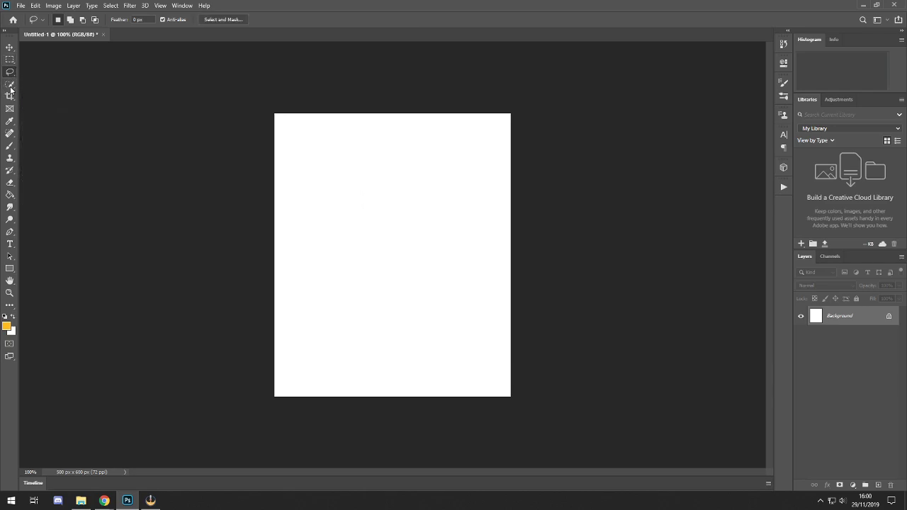
# Try the Quick Selection tool on the canvas and switch between its new, add and subtract modes
pyautogui.click(10, 85)
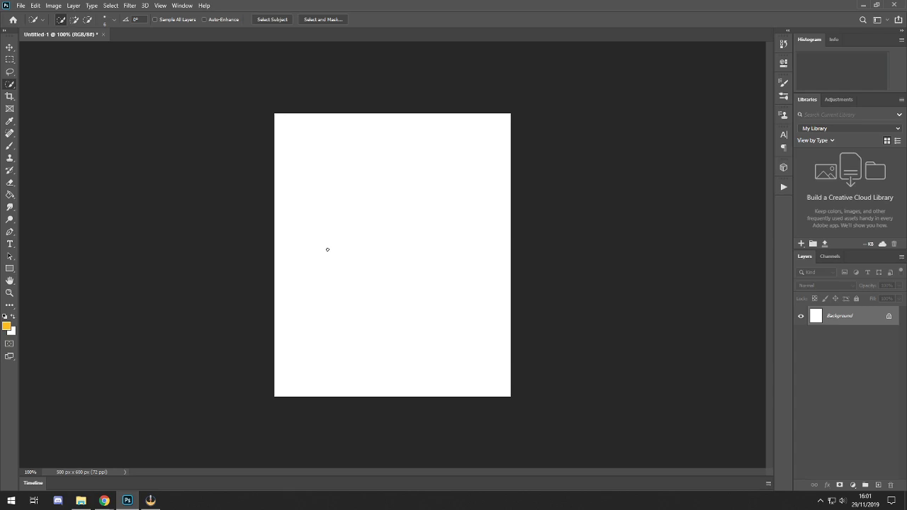
pyautogui.click(74, 22)
pyautogui.click(60, 21)
pyautogui.click(320, 224)
pyautogui.click(89, 20)
pyautogui.click(75, 20)
# Crop the canvas from its upper-left corner to about 446 x 501 px
pyautogui.click(9, 97)
pyautogui.moveTo(283, 108); pyautogui.dragTo(294, 141)
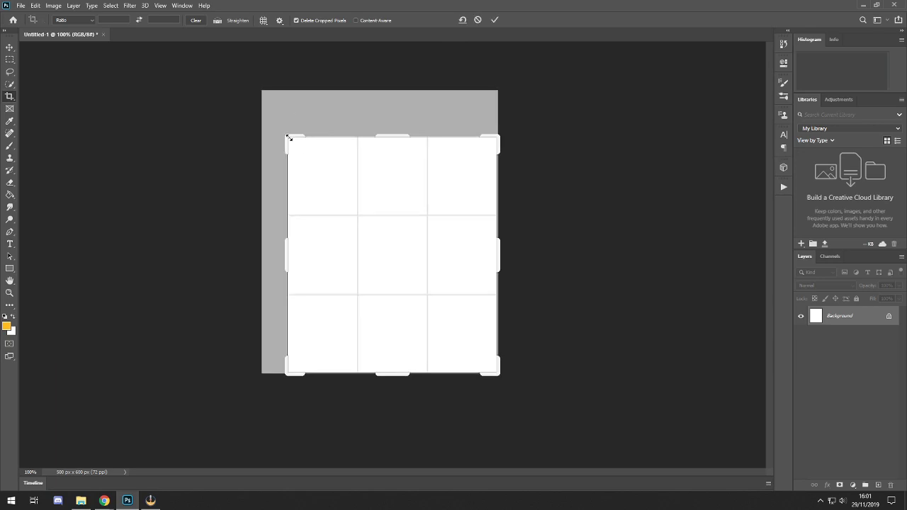
pyautogui.rightClick(332, 191)
pyautogui.click(322, 176)
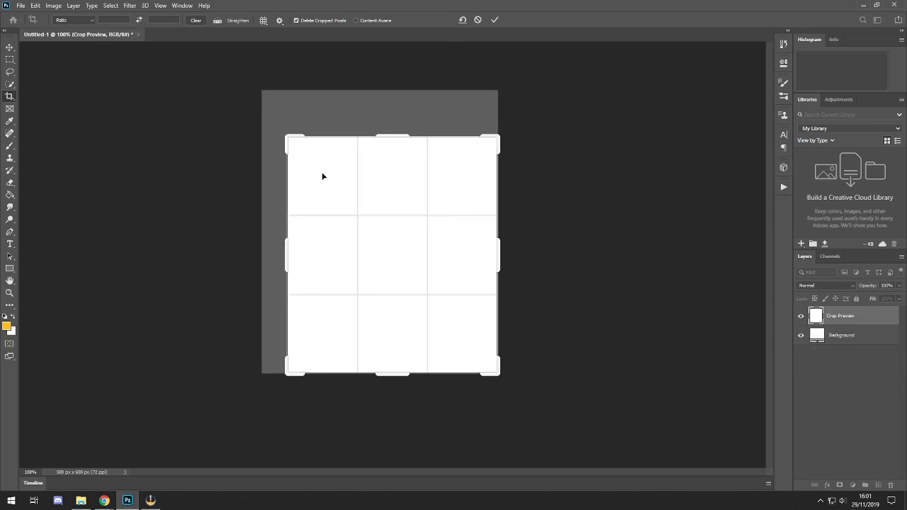
pyautogui.press('Return')
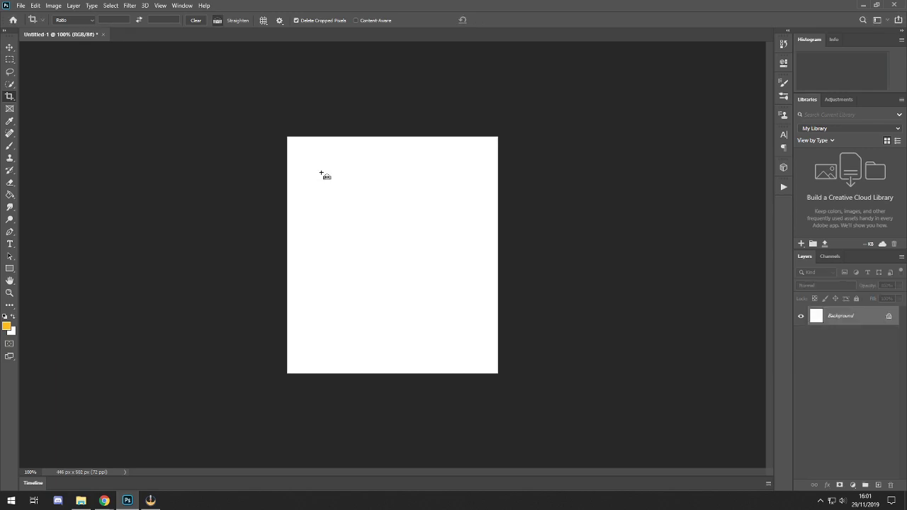
# Draw a rectangular frame in the canvas's upper-left area with the Frame tool and undo it
pyautogui.click(9, 110)
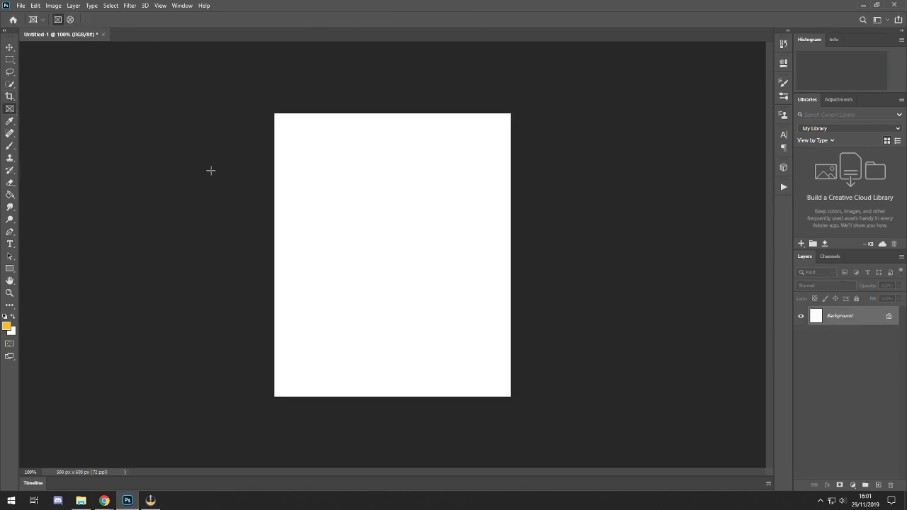
pyautogui.moveTo(282, 136); pyautogui.dragTo(383, 244)
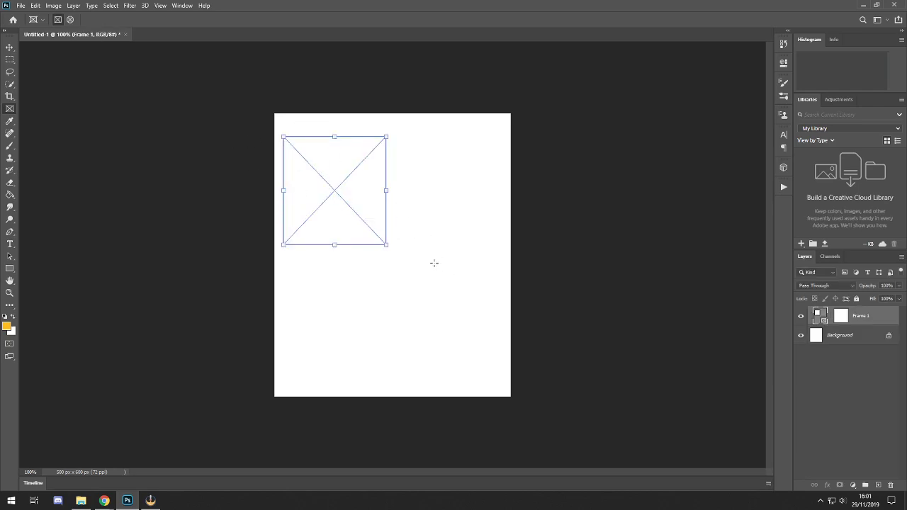
pyautogui.hotkey('ctrl', 'z')
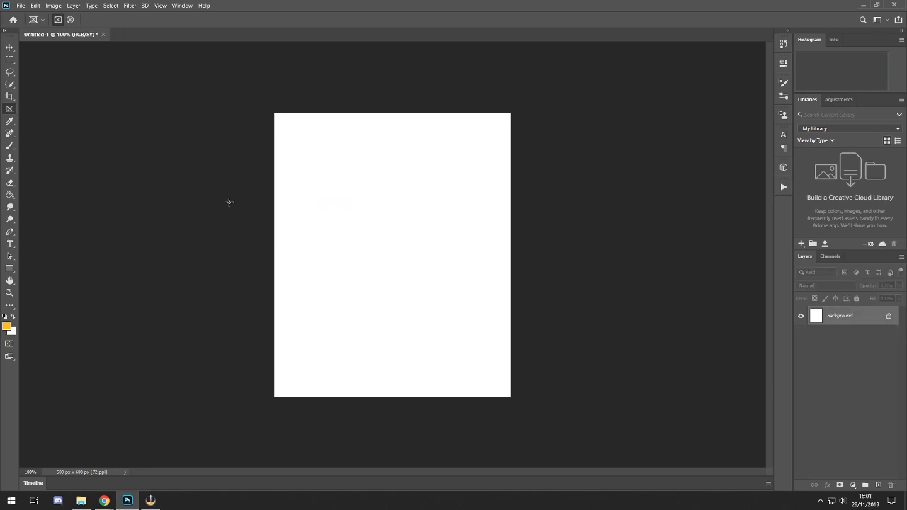
# Look through the Eyedropper tool group and fill the canvas with the orange foreground colour using the Paint Bucket
pyautogui.click(10, 122)
pyautogui.rightClick(10, 122)
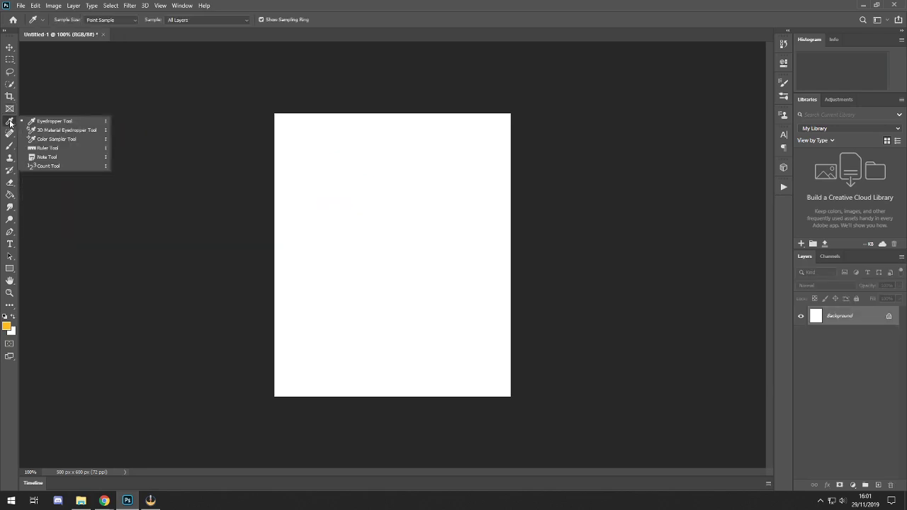
pyautogui.click(54, 121)
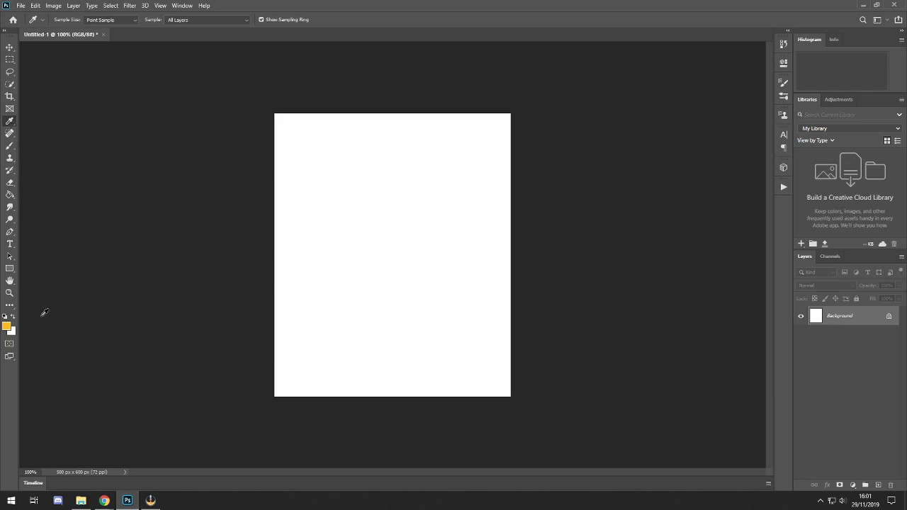
pyautogui.click(10, 194)
pyautogui.click(327, 323)
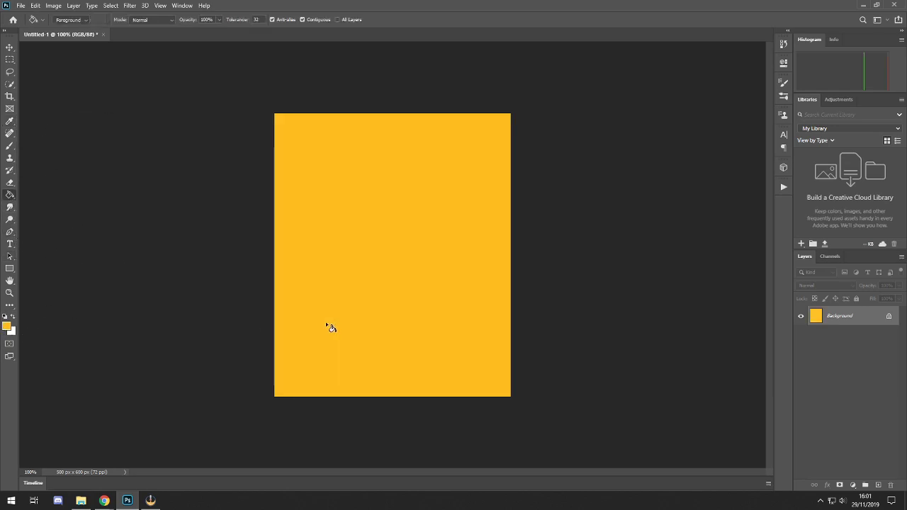
# Sample the orange canvas with the Eyedropper and check the foreground colour in the Color Picker
pyautogui.press('i')
pyautogui.click(395, 237)
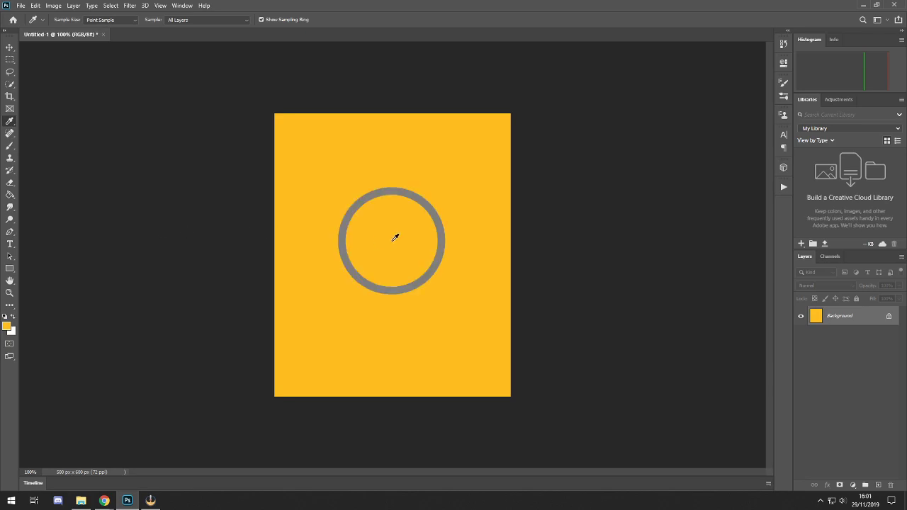
pyautogui.click(7, 327)
pyautogui.press('Return')
# Copy the hex code of the orange canvas colour with the Eyedropper
pyautogui.rightClick(333, 206)
pyautogui.click(327, 207)
pyautogui.rightClick(331, 242)
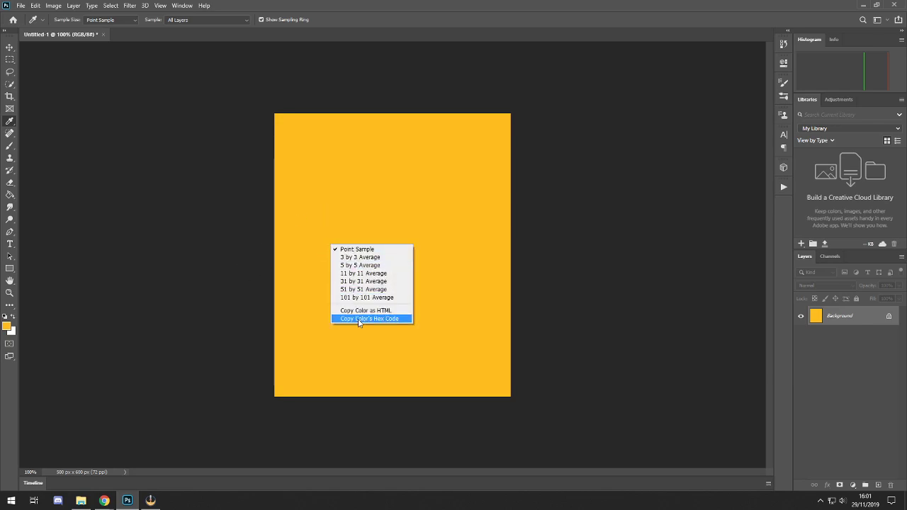
pyautogui.click(349, 320)
pyautogui.rightClick(321, 249)
pyautogui.click(364, 314)
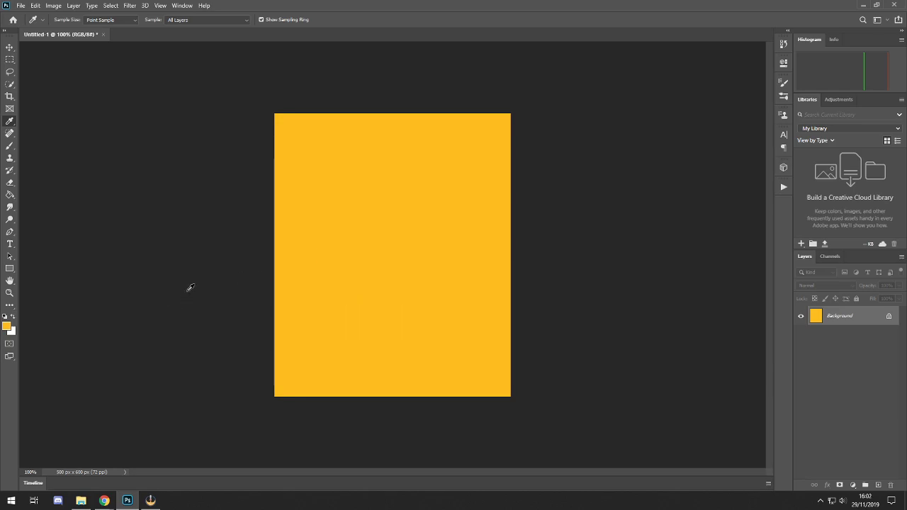
# Refill the canvas with white and set the foreground colour to white and the background to black
pyautogui.click(10, 194)
pyautogui.click(13, 316)
pyautogui.click(302, 247)
pyautogui.click(5, 316)
pyautogui.click(14, 316)
# Examine the tools grouped with the Eyedropper and the Spot Healing Brush
pyautogui.click(10, 121)
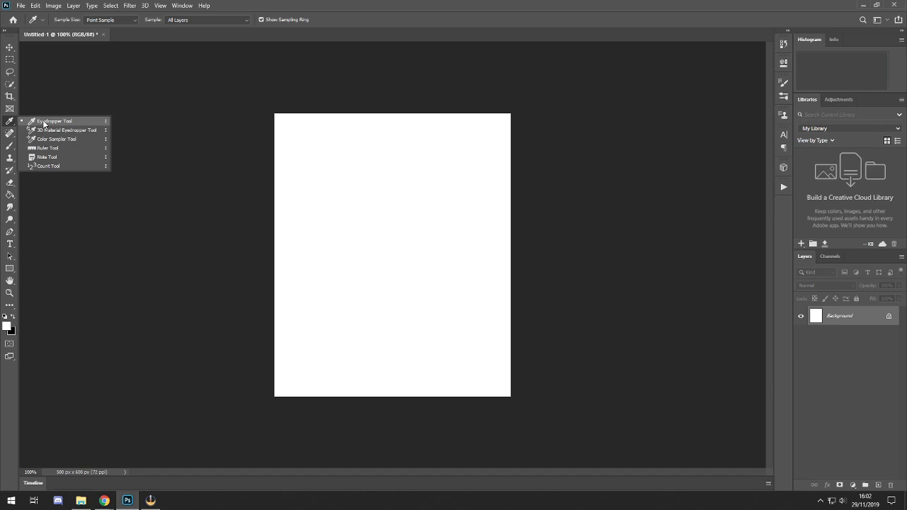
pyautogui.click(9, 134)
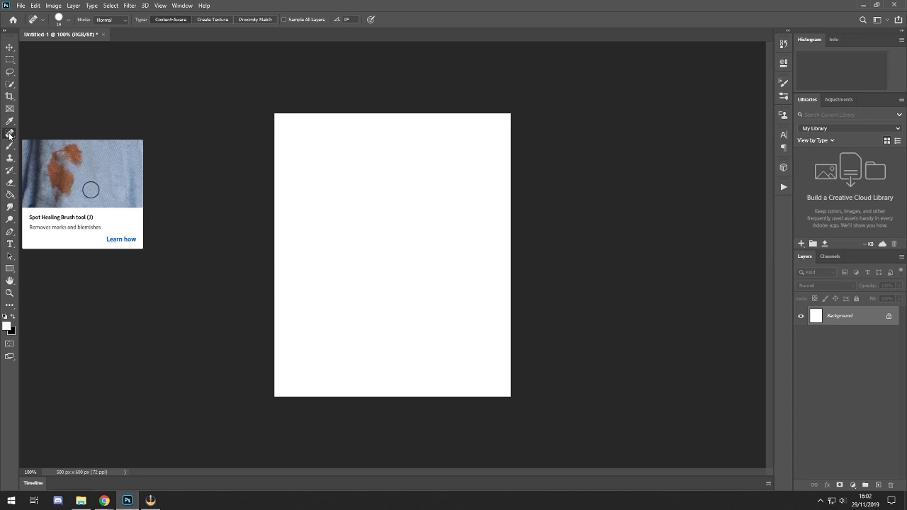
pyautogui.rightClick(10, 135)
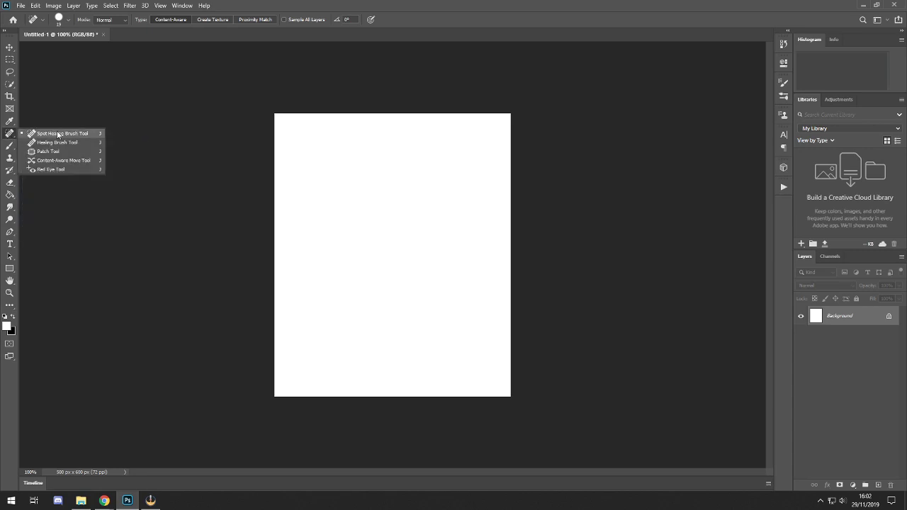
# Paint a thick, looping black stroke down the canvas with a soft round Brush sized 73 px
pyautogui.click(9, 145)
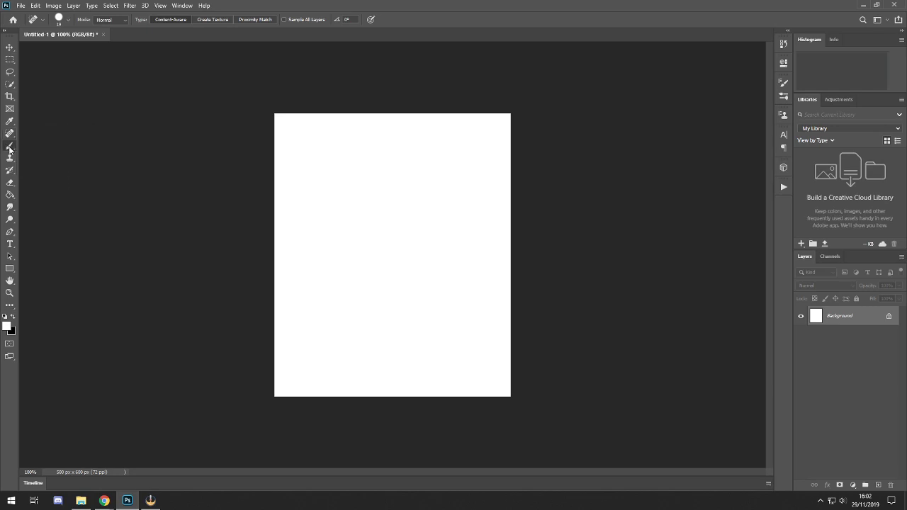
pyautogui.click(9, 145)
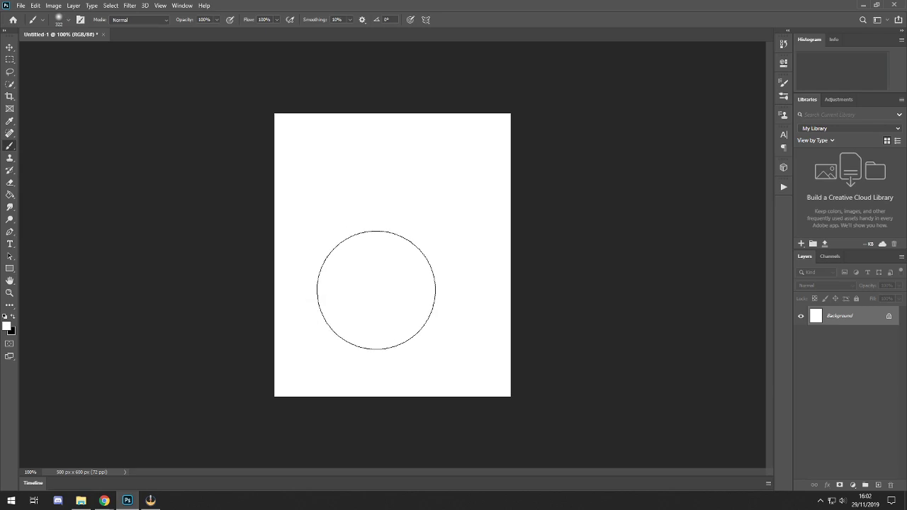
pyautogui.click(13, 316)
pyautogui.click(68, 19)
pyautogui.moveTo(88, 46); pyautogui.dragTo(75, 45)
pyautogui.click(68, 20)
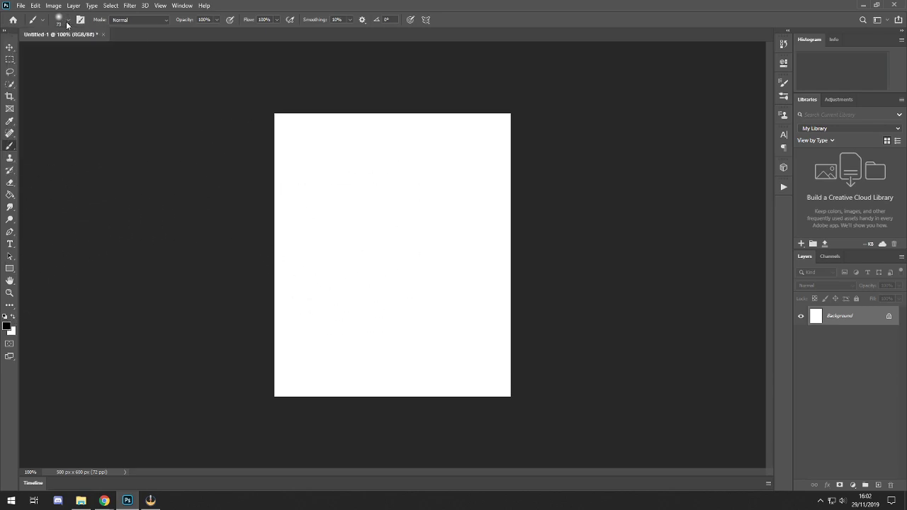
pyautogui.moveTo(350, 182); pyautogui.dragTo(323, 232)
pyautogui.moveTo(373, 285)
pyautogui.mouseDown()
pyautogui.moveTo(418, 226)
pyautogui.moveTo(459, 309)
pyautogui.moveTo(425, 361)
pyautogui.mouseUp()
# Draw a thin, winding black line across the upper half of the canvas with the Pencil tool
pyautogui.rightClick(9, 145)
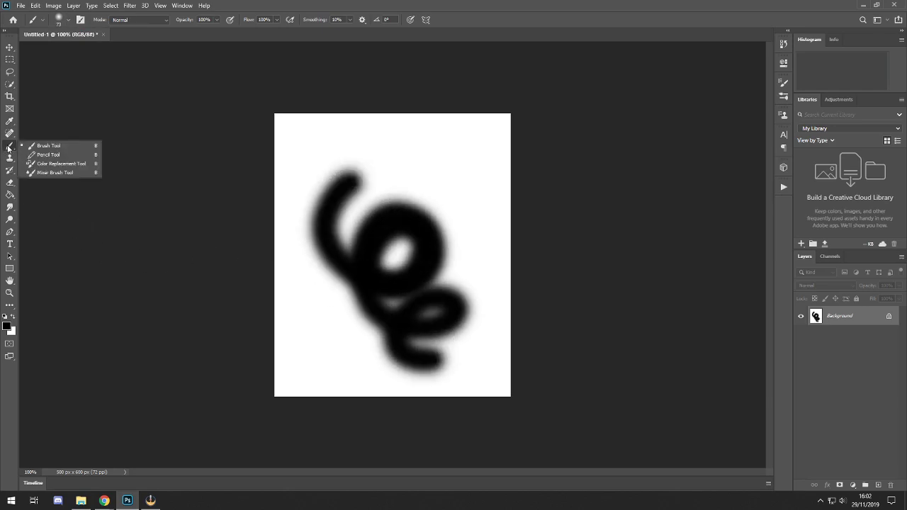
pyautogui.click(45, 155)
pyautogui.moveTo(386, 164)
pyautogui.mouseDown()
pyautogui.moveTo(386, 218)
pyautogui.moveTo(408, 266)
pyautogui.mouseUp()
# Paint a faint grey zigzag near the canvas's upper right with the Mixer Brush tool
pyautogui.rightClick(7, 146)
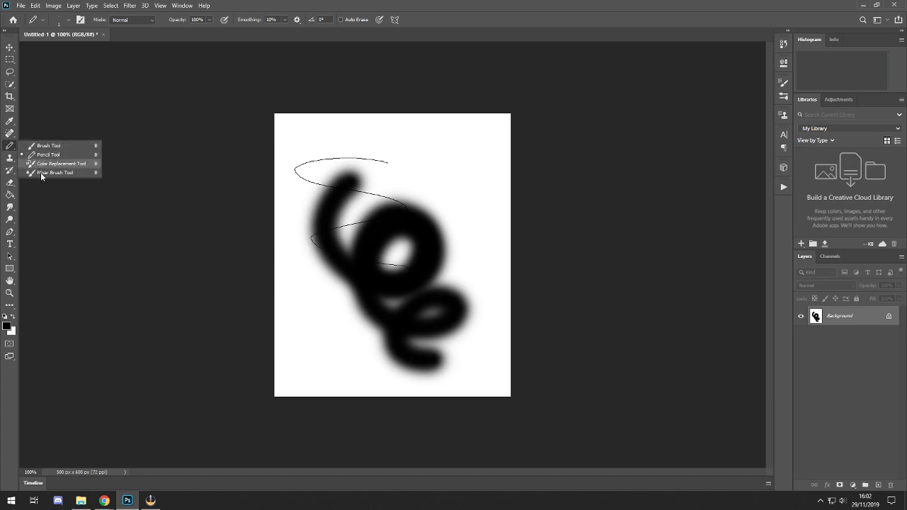
pyautogui.click(49, 172)
pyautogui.moveTo(434, 143)
pyautogui.mouseDown()
pyautogui.moveTo(388, 150)
pyautogui.moveTo(396, 177)
pyautogui.moveTo(401, 148)
pyautogui.moveTo(441, 170)
pyautogui.moveTo(396, 183)
pyautogui.mouseUp()
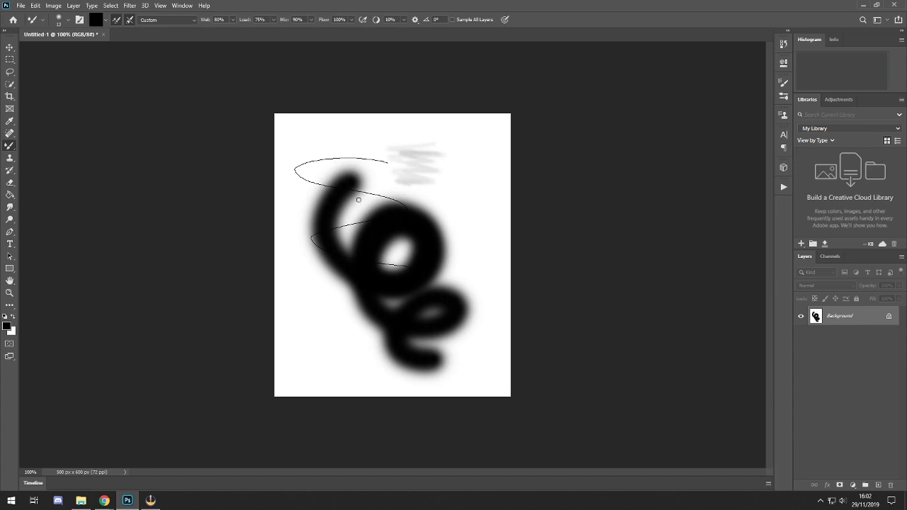
# Return to the Brush tool, set it to 92 px with a harder edge and paint a short stroke at the canvas's lower left
pyautogui.rightClick(9, 147)
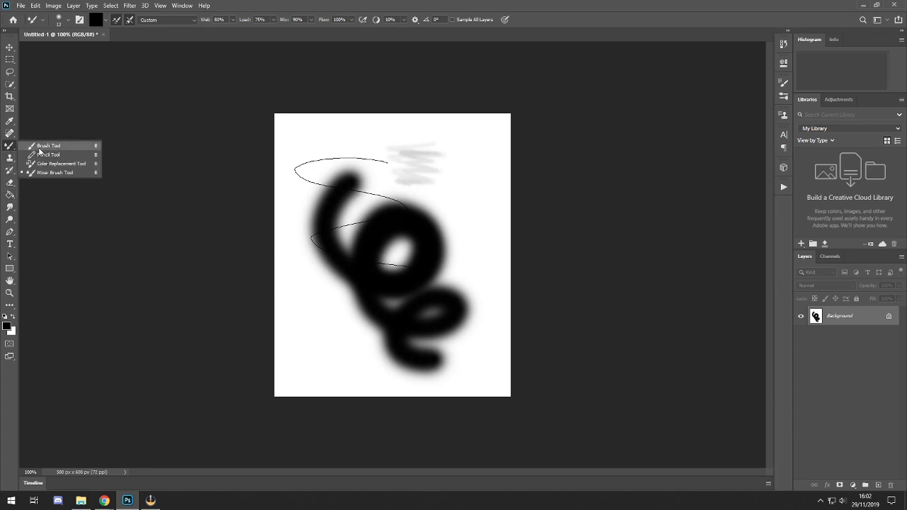
pyautogui.click(38, 148)
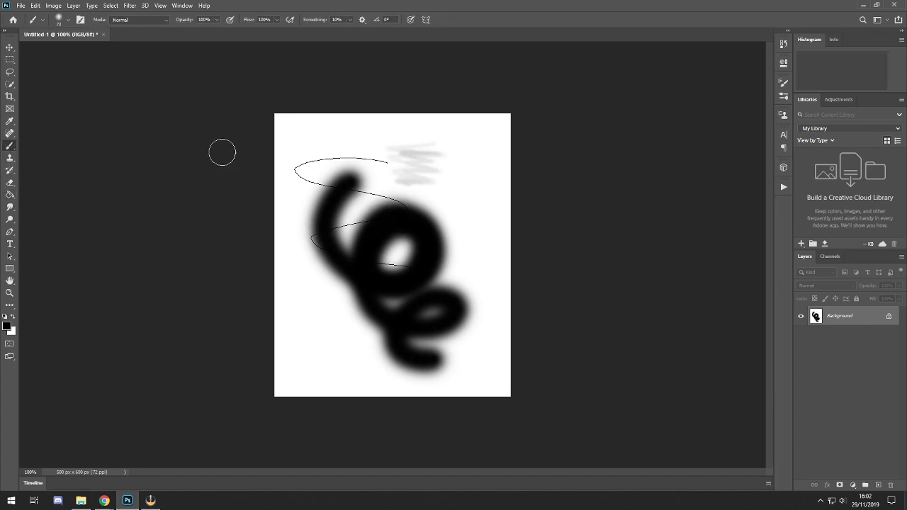
pyautogui.click(70, 21)
pyautogui.click(70, 21)
pyautogui.click(70, 22)
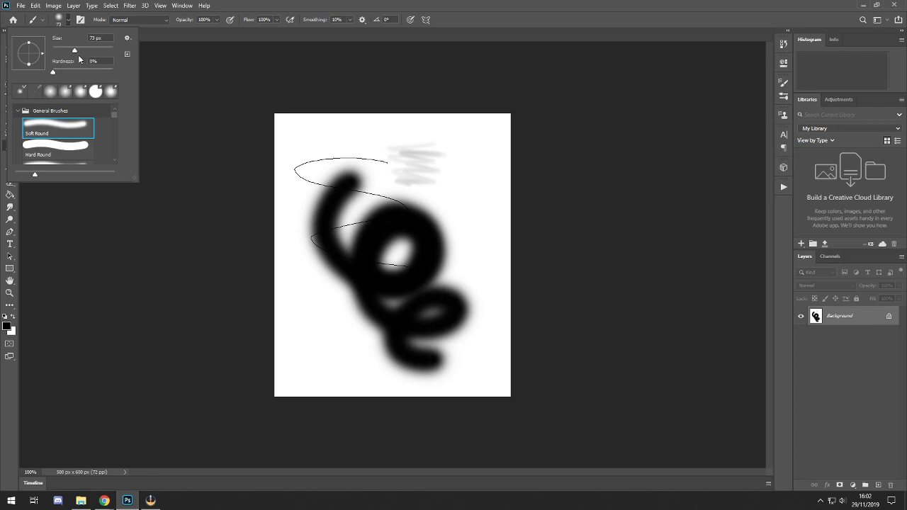
pyautogui.moveTo(80, 71); pyautogui.dragTo(102, 71)
pyautogui.moveTo(324, 314)
pyautogui.mouseDown()
pyautogui.moveTo(303, 292)
pyautogui.moveTo(317, 314)
pyautogui.mouseUp()
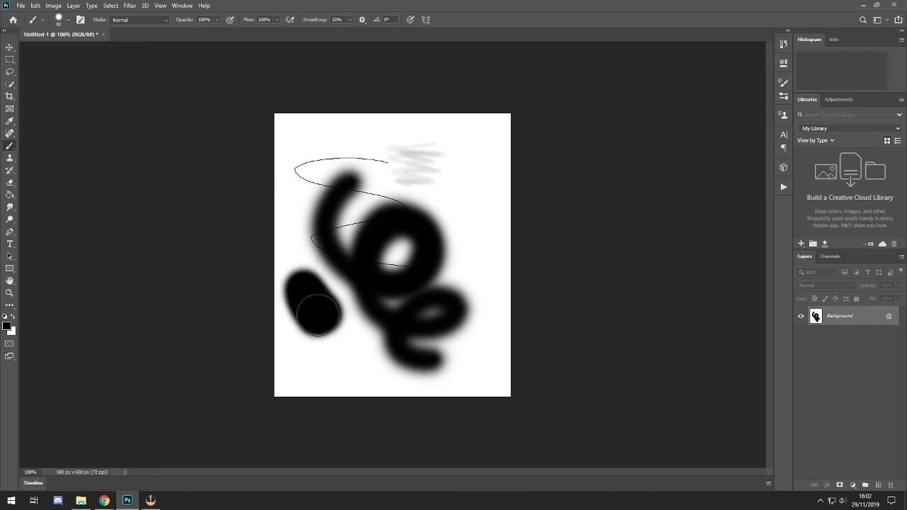
# Compare brush hardness by painting a soft stroke near the canvas's upper right and a hard-edged blob beneath it
pyautogui.click(70, 21)
pyautogui.moveTo(62, 70); pyautogui.dragTo(49, 71)
pyautogui.moveTo(419, 234)
pyautogui.mouseDown()
pyautogui.moveTo(454, 174)
pyautogui.moveTo(453, 231)
pyautogui.moveTo(475, 273)
pyautogui.mouseUp()
pyautogui.click(69, 21)
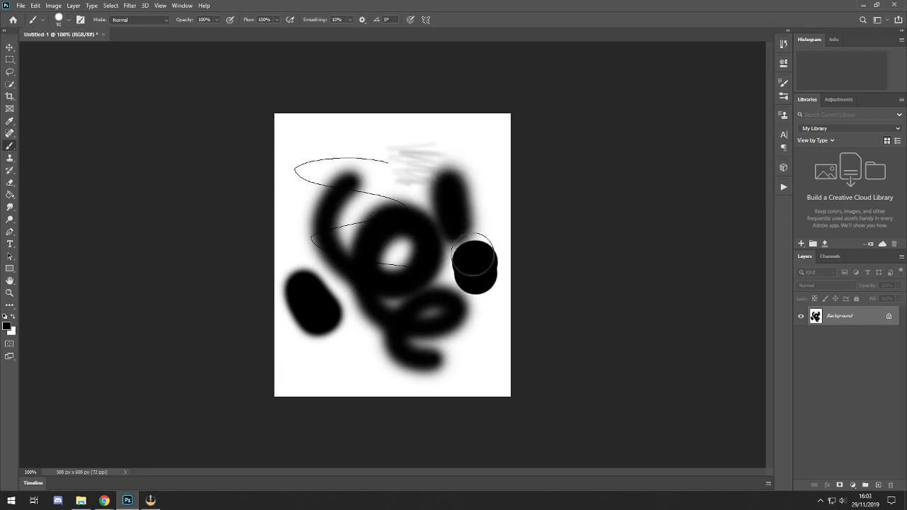
# Set the brush hardness to 36% and browse the available brush tips in the Brush Settings
pyautogui.click(69, 21)
pyautogui.moveTo(91, 70); pyautogui.dragTo(70, 72)
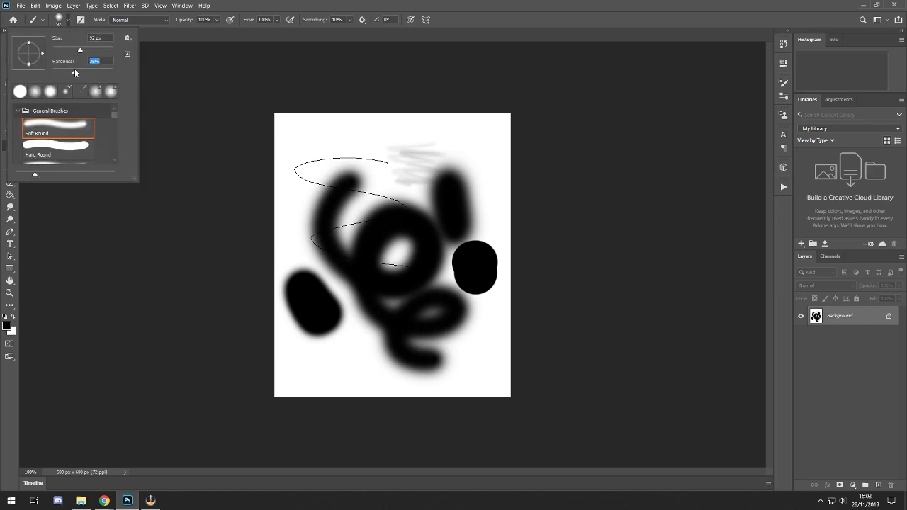
pyautogui.click(80, 20)
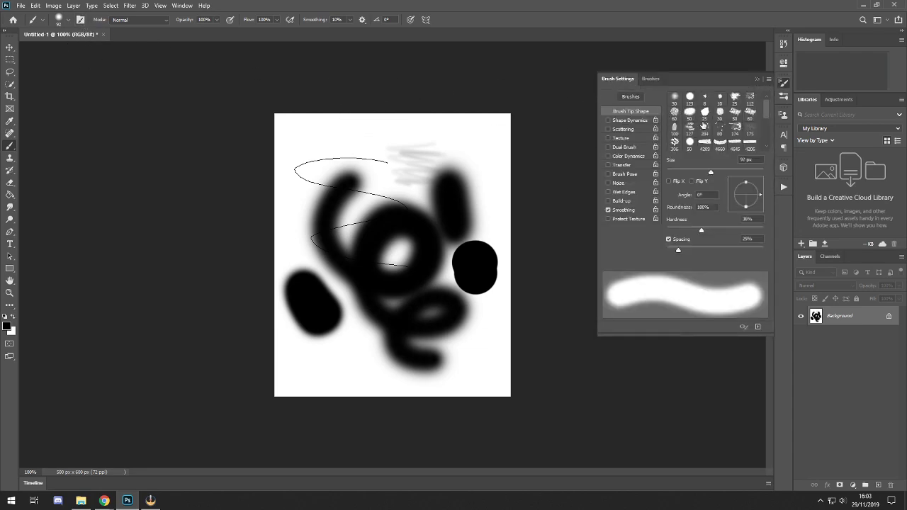
pyautogui.scroll(-2, 708, 133)
pyautogui.scroll(2, 709, 134)
pyautogui.click(758, 79)
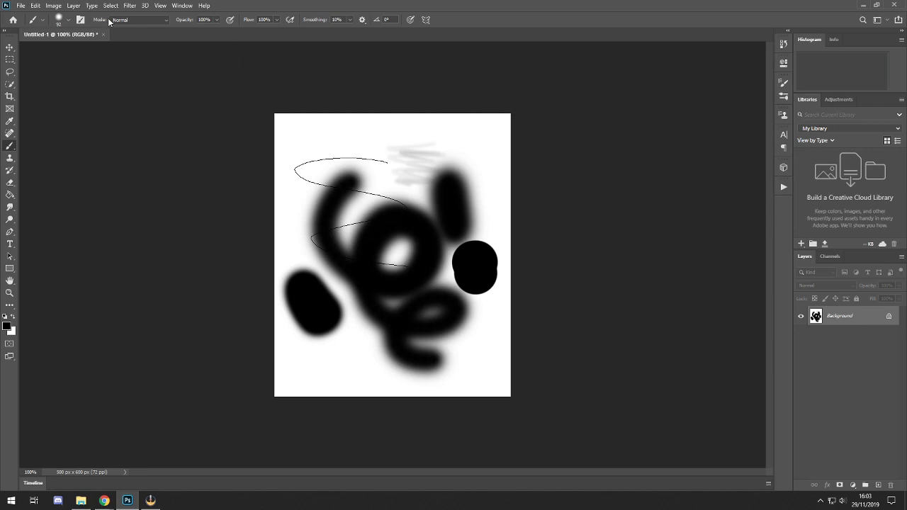
# Show the brush preset options and choose Import Brushes
pyautogui.click(70, 21)
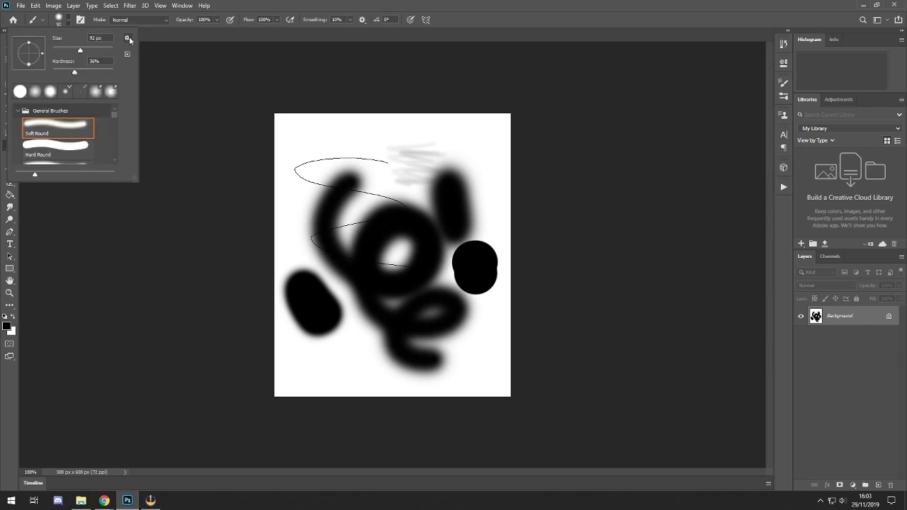
pyautogui.click(128, 38)
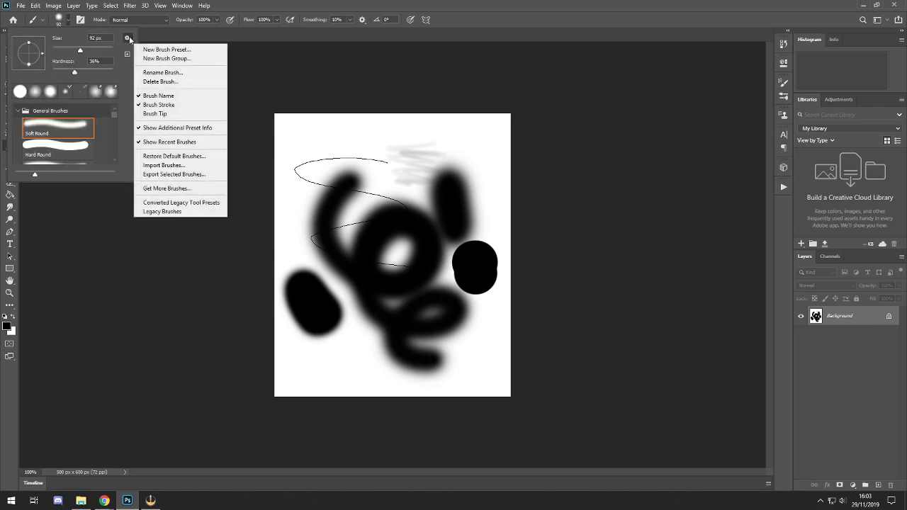
pyautogui.click(169, 166)
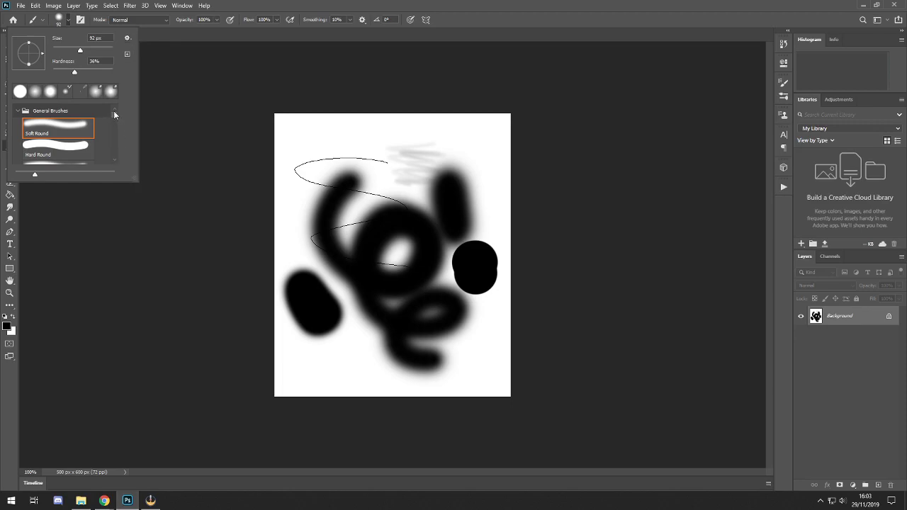
# Browse the brush preset folders and the list of brush blending modes, keeping the mode at Normal
pyautogui.moveTo(114, 111)
pyautogui.mouseDown()
pyautogui.moveTo(114, 158)
pyautogui.moveTo(114, 135)
pyautogui.mouseUp()
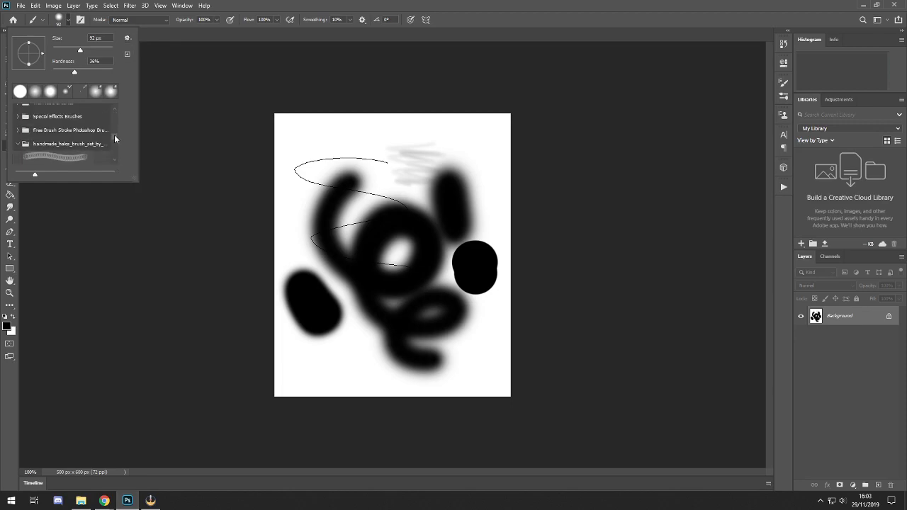
pyautogui.scroll(-1, 112, 137)
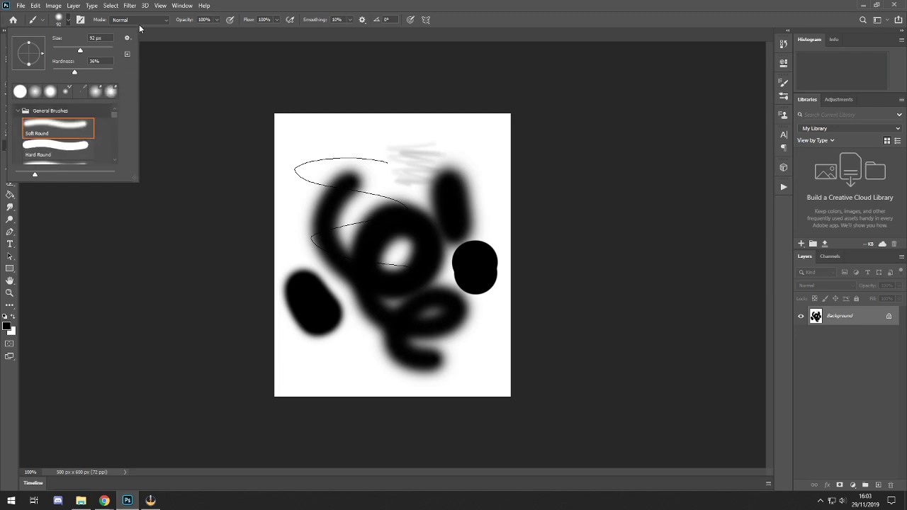
pyautogui.click(141, 22)
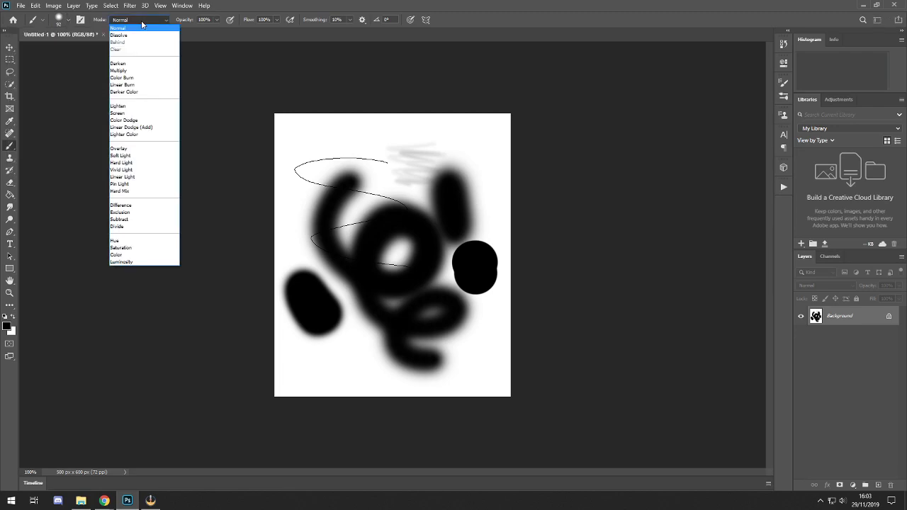
pyautogui.click(142, 25)
pyautogui.click(137, 20)
pyautogui.click(163, 28)
# Compare brush opacity by painting a faint dab near the canvas's upper left and an overlapping one at 100% opacity
pyautogui.click(215, 22)
pyautogui.moveTo(208, 33)
pyautogui.mouseDown()
pyautogui.moveTo(196, 34)
pyautogui.moveTo(272, 33)
pyautogui.moveTo(241, 33)
pyautogui.mouseUp()
pyautogui.click(311, 139)
pyautogui.click(215, 20)
pyautogui.click(329, 138)
# Demonstrate reduced brush flow with strokes at the canvas's upper middle and upper right, and restore the flow to 100%
pyautogui.click(276, 20)
pyautogui.moveTo(400, 131)
pyautogui.mouseDown()
pyautogui.moveTo(410, 153)
pyautogui.moveTo(388, 146)
pyautogui.moveTo(422, 155)
pyautogui.moveTo(362, 147)
pyautogui.moveTo(407, 145)
pyautogui.mouseUp()
pyautogui.moveTo(480, 134)
pyautogui.mouseDown()
pyautogui.moveTo(498, 219)
pyautogui.moveTo(488, 172)
pyautogui.moveTo(489, 188)
pyautogui.mouseUp()
pyautogui.click(277, 19)
pyautogui.moveTo(275, 30); pyautogui.dragTo(342, 33)
pyautogui.click(280, 16)
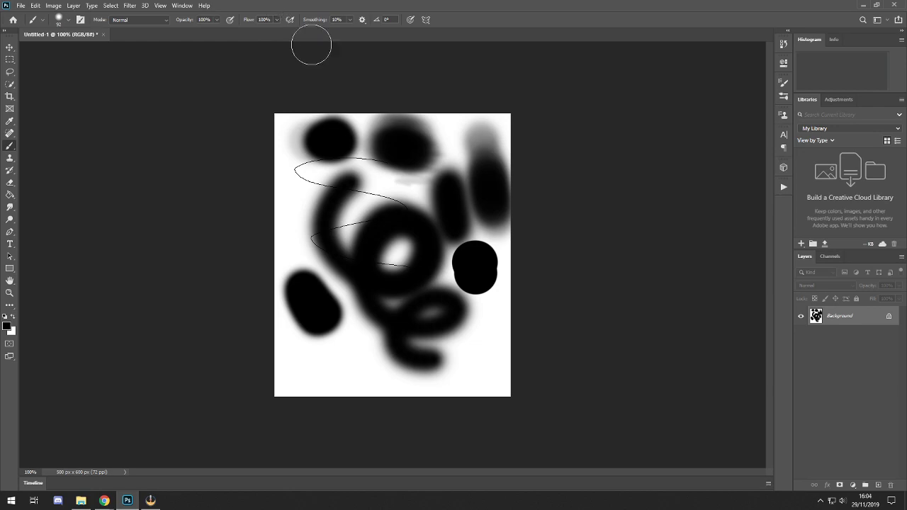
# Use the Clone Stamp tool to cover the lower half of the black blob at the canvas's lower left with sampled white
pyautogui.click(10, 159)
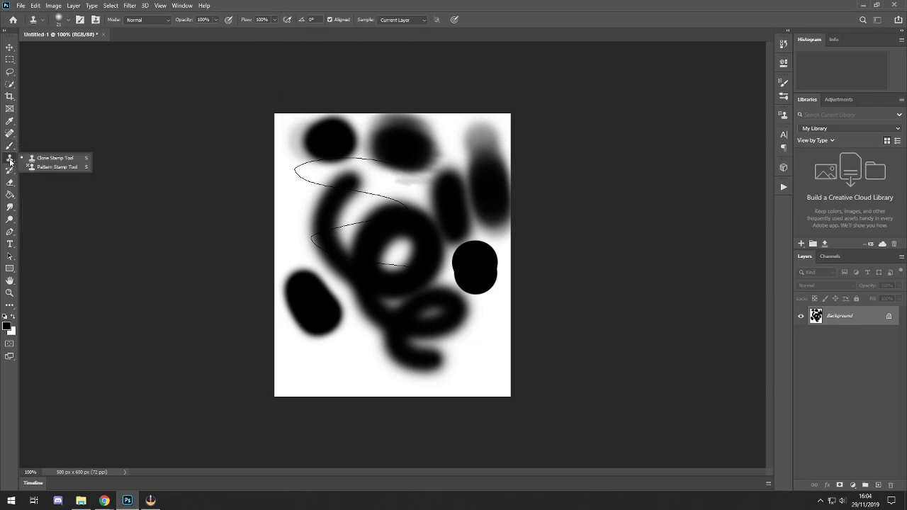
pyautogui.click(12, 160)
pyautogui.click(9, 161)
pyautogui.click(42, 160)
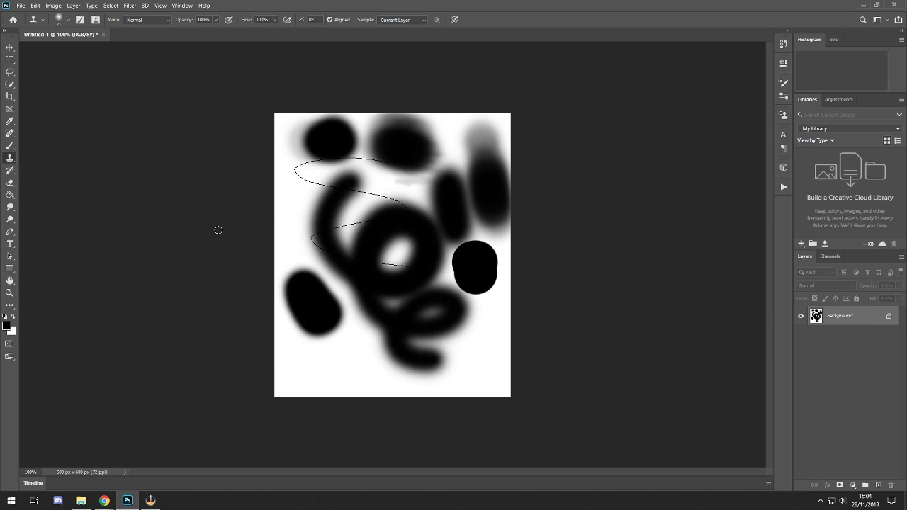
pyautogui.click(288, 352)
pyautogui.click(453, 195)
pyautogui.moveTo(309, 333)
pyautogui.mouseDown()
pyautogui.moveTo(319, 336)
pyautogui.moveTo(299, 334)
pyautogui.moveTo(317, 340)
pyautogui.moveTo(344, 318)
pyautogui.moveTo(338, 312)
pyautogui.moveTo(341, 326)
pyautogui.moveTo(317, 333)
pyautogui.moveTo(312, 348)
pyautogui.moveTo(305, 328)
pyautogui.moveTo(316, 326)
pyautogui.moveTo(282, 321)
pyautogui.moveTo(298, 328)
pyautogui.moveTo(310, 312)
pyautogui.mouseUp()
pyautogui.keyDown('alt'); pyautogui.click(296, 377); pyautogui.keyUp('alt')
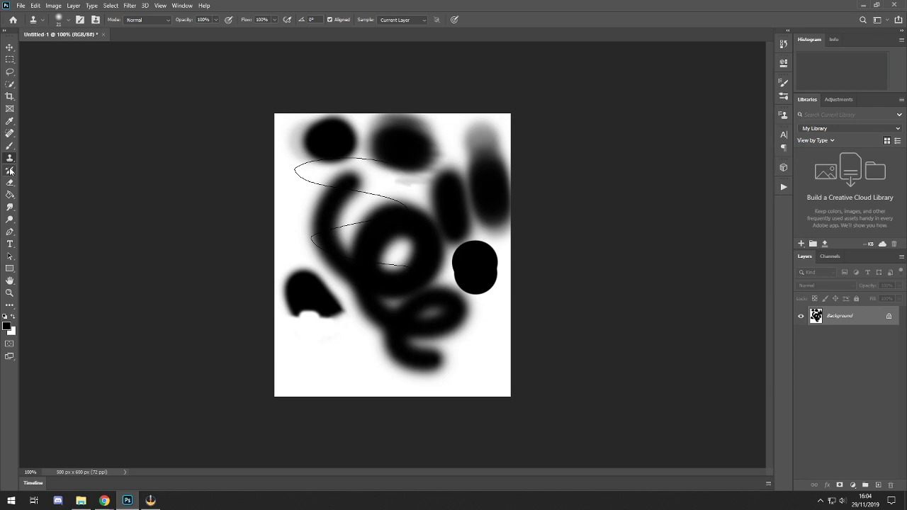
# Show the Clone Stamp's brush size and hardness options and the History Brush tool variants
pyautogui.click(69, 21)
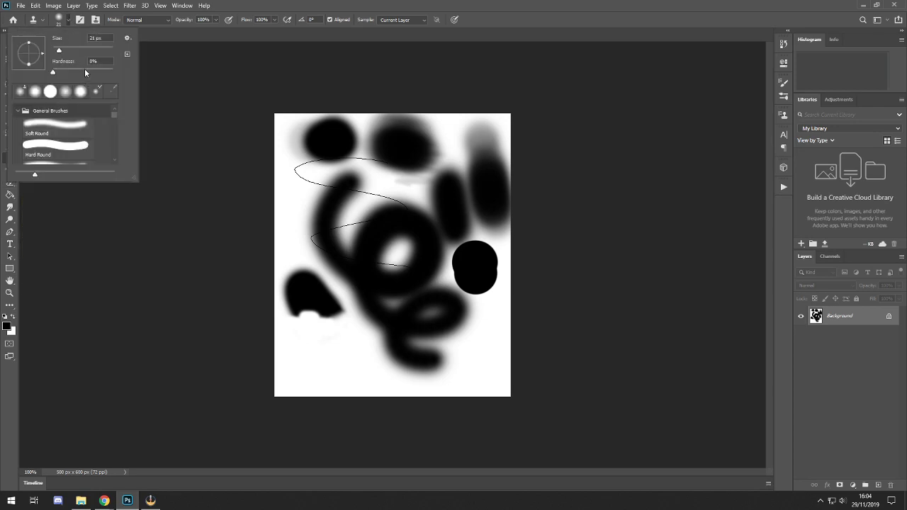
pyautogui.click(67, 29)
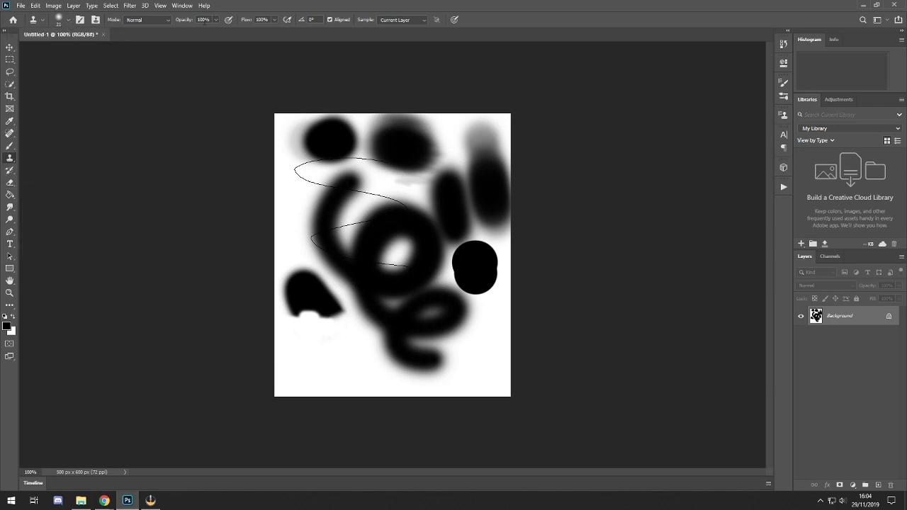
pyautogui.click(9, 171)
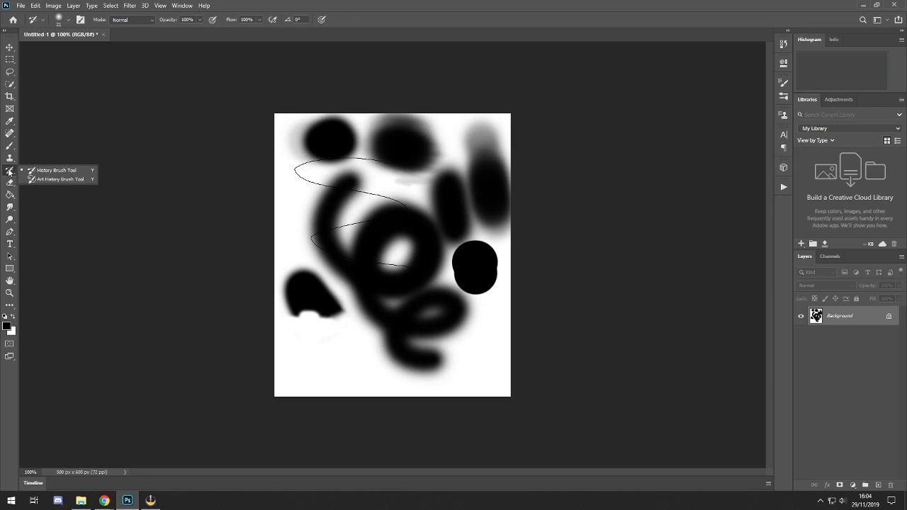
# Erase all the paint from the canvas with the Eraser tool and set the eraser to 45 px with a harder edge
pyautogui.click(9, 183)
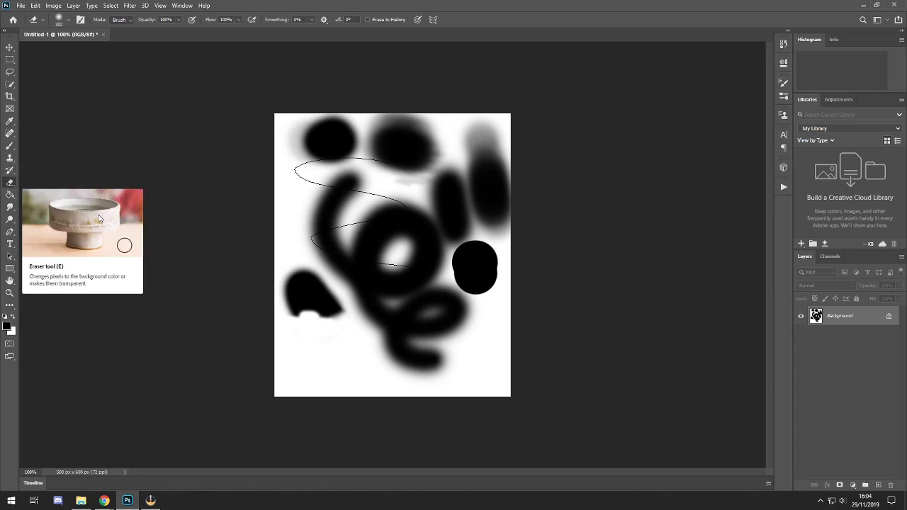
pyautogui.moveTo(231, 265)
pyautogui.mouseDown()
pyautogui.moveTo(319, 283)
pyautogui.moveTo(514, 283)
pyautogui.moveTo(427, 170)
pyautogui.moveTo(498, 131)
pyautogui.moveTo(431, 196)
pyautogui.moveTo(408, 251)
pyautogui.moveTo(467, 135)
pyautogui.mouseUp()
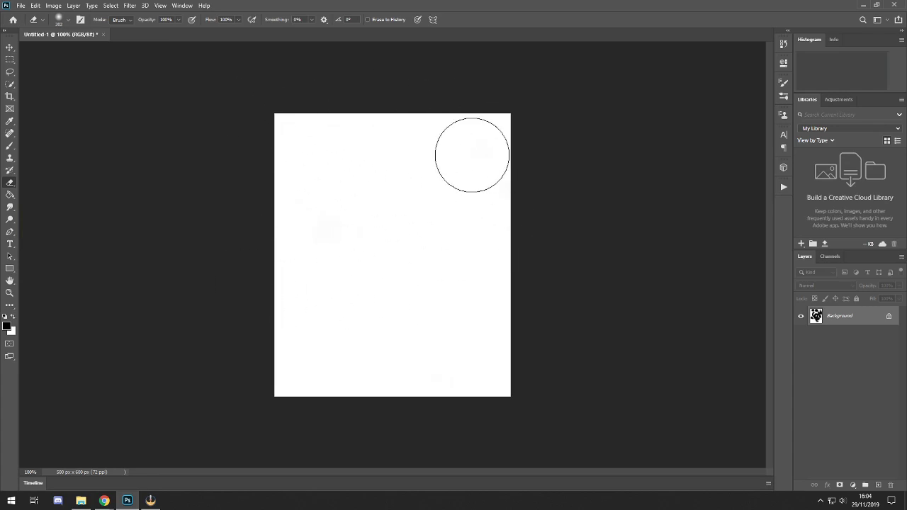
pyautogui.click(68, 20)
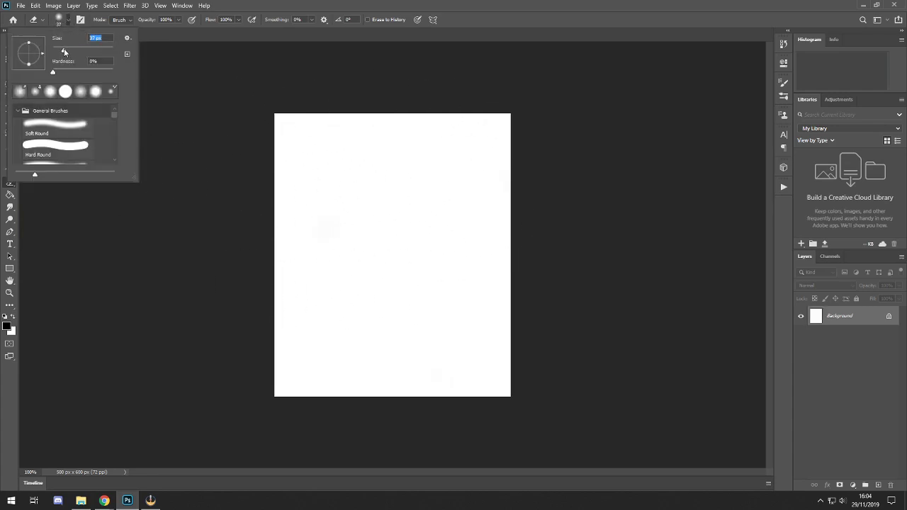
pyautogui.moveTo(91, 74); pyautogui.dragTo(83, 72)
pyautogui.click(67, 23)
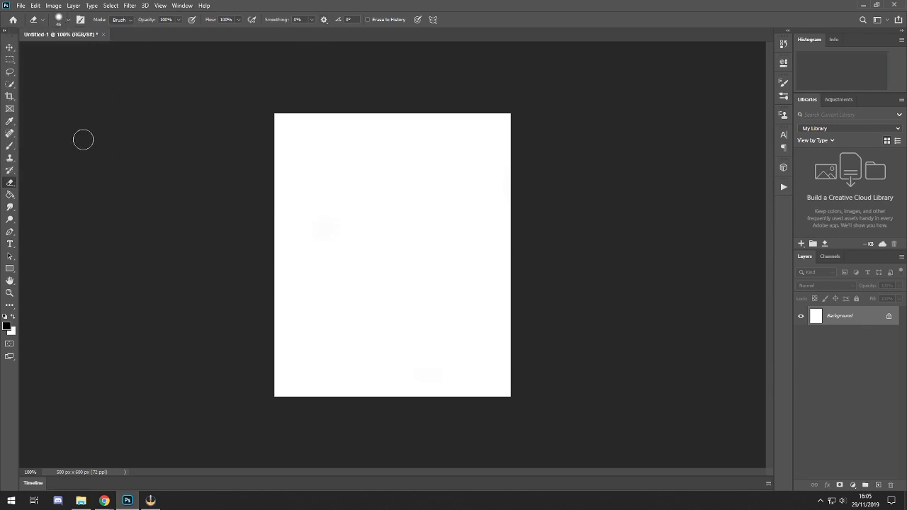
# Show the eraser variants by switching to the Background Eraser tool and back to the Eraser tool
pyautogui.rightClick(9, 183)
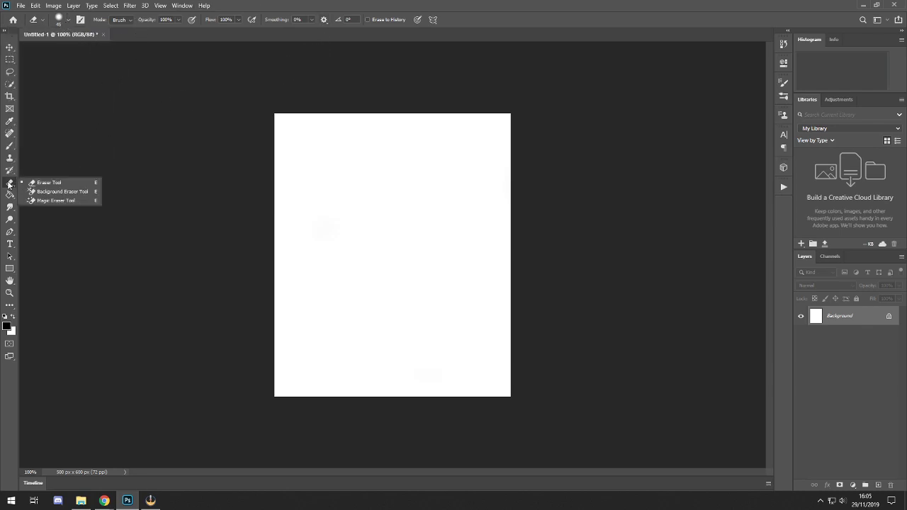
pyautogui.click(55, 192)
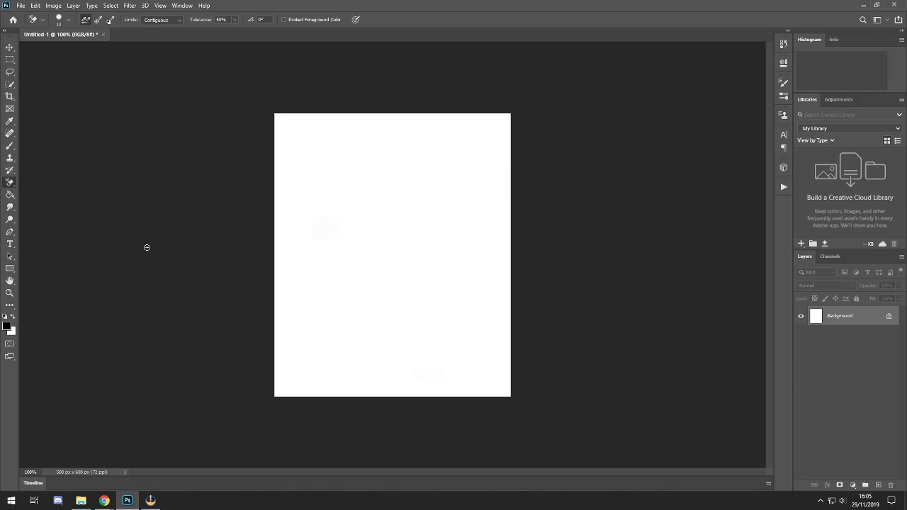
pyautogui.rightClick(9, 182)
pyautogui.click(42, 182)
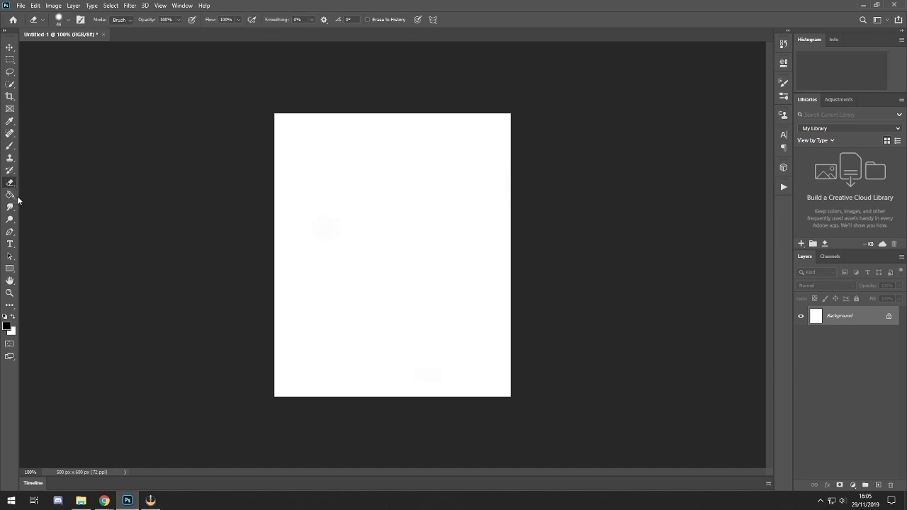
# Fill the whole canvas with the black foreground color using the Paint Bucket tool
pyautogui.click(10, 195)
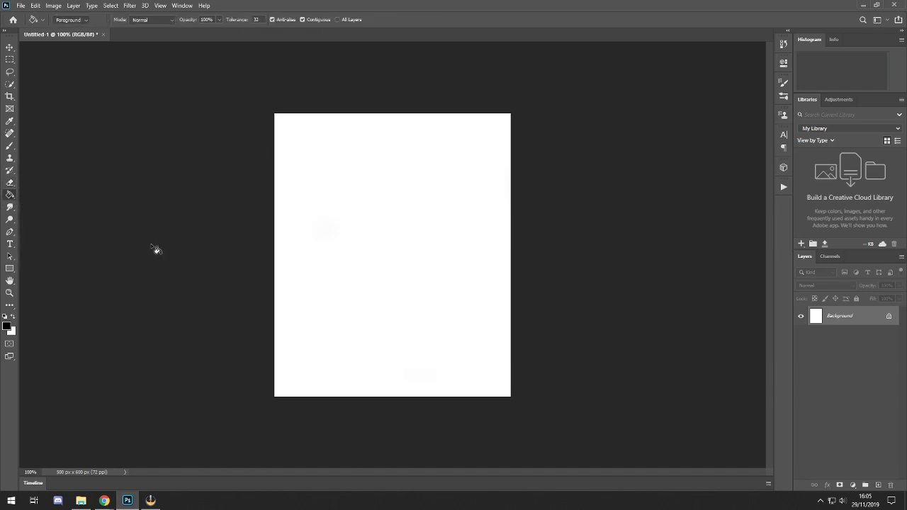
pyautogui.click(358, 236)
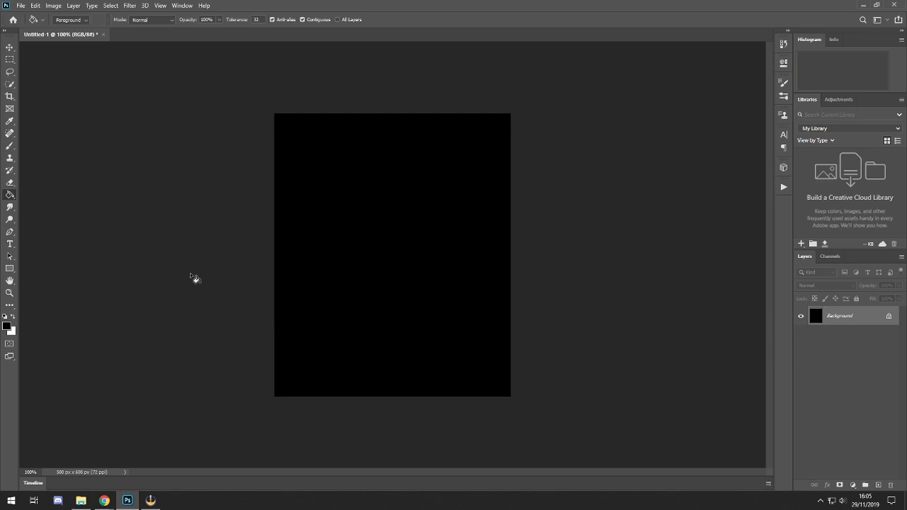
# Activate the Gradient tool and browse its Blues and Basics preset folders
pyautogui.rightClick(10, 194)
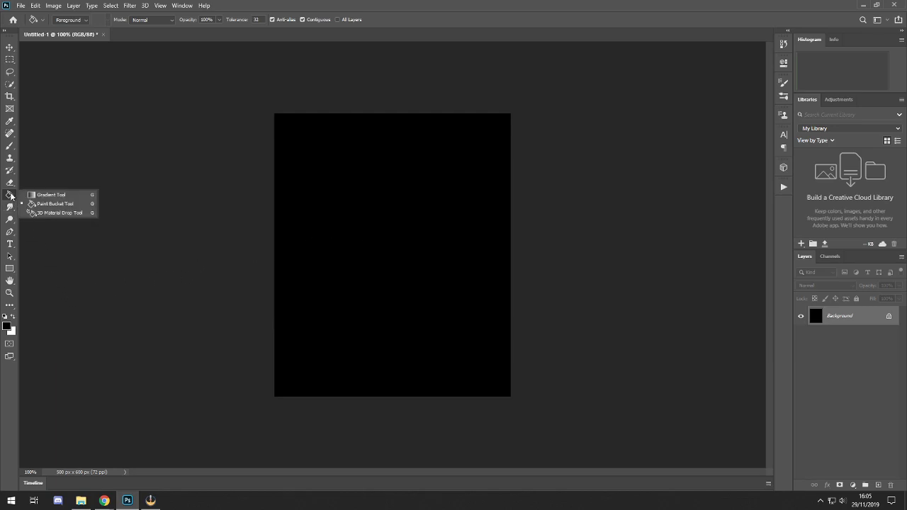
pyautogui.click(51, 196)
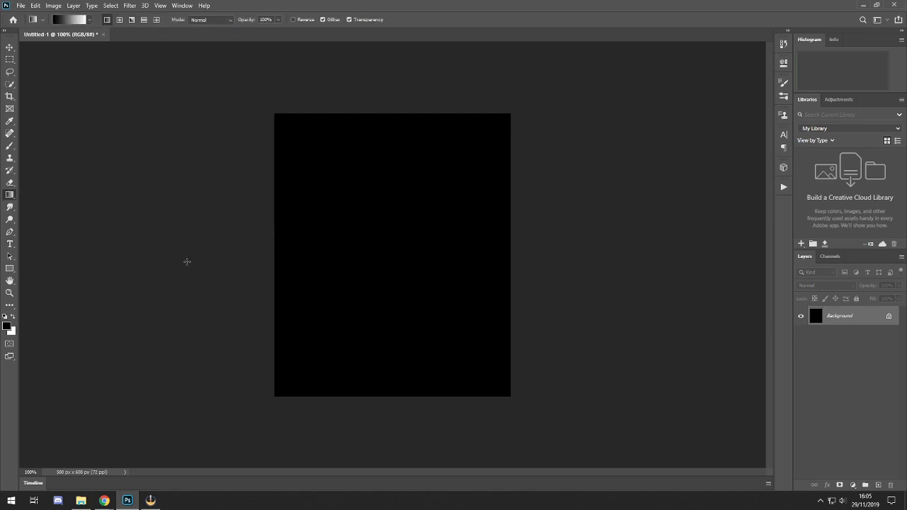
pyautogui.click(89, 20)
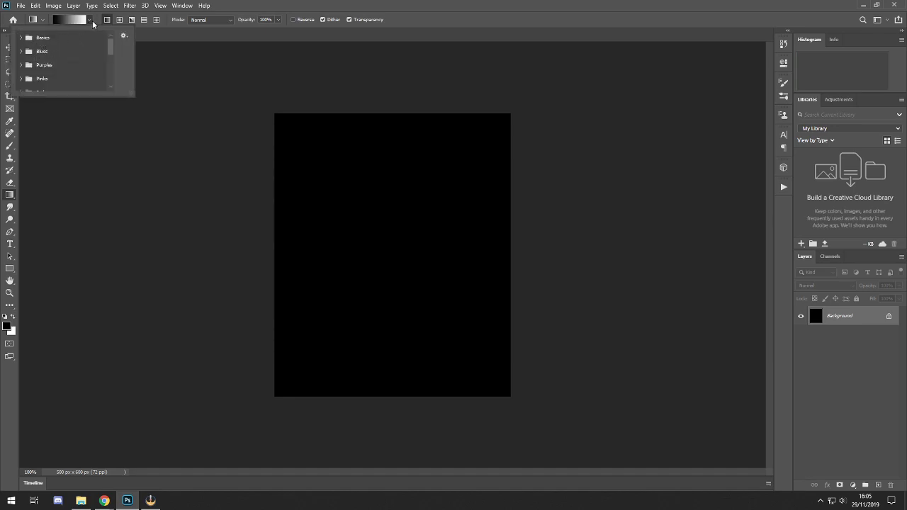
pyautogui.moveTo(107, 44)
pyautogui.mouseDown()
pyautogui.moveTo(107, 89)
pyautogui.moveTo(109, 41)
pyautogui.mouseUp()
pyautogui.click(22, 51)
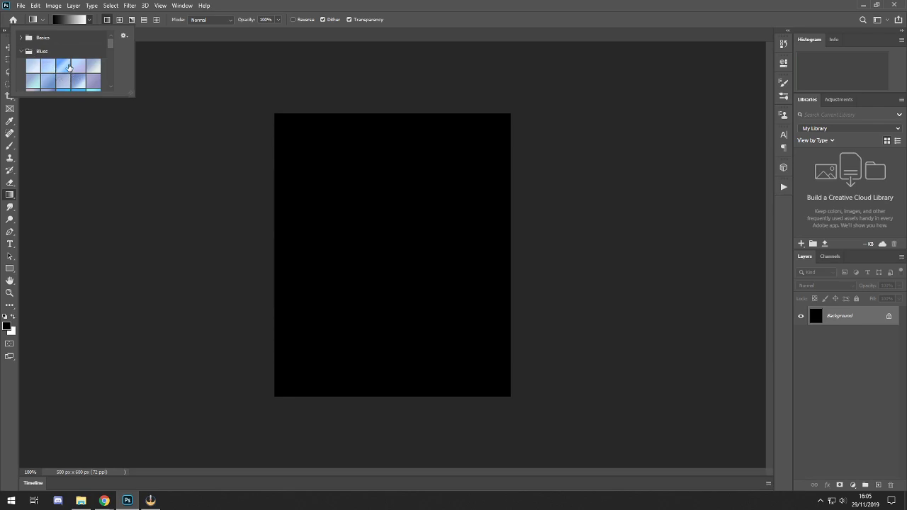
pyautogui.click(21, 51)
pyautogui.click(21, 38)
pyautogui.click(22, 39)
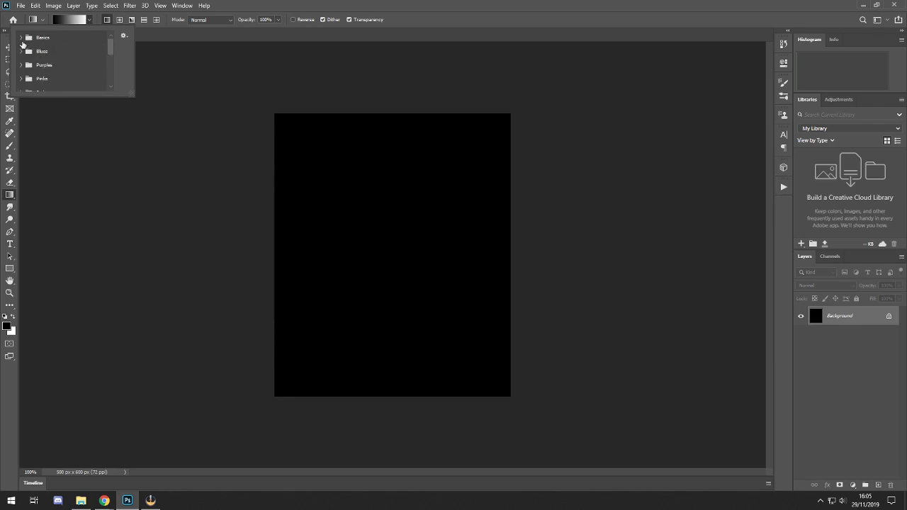
# Apply a blue-to-purple gradient from the Purples presets diagonally from the canvas's upper left to its lower right
pyautogui.click(22, 65)
pyautogui.click(78, 81)
pyautogui.click(318, 160)
pyautogui.moveTo(317, 157); pyautogui.dragTo(478, 362)
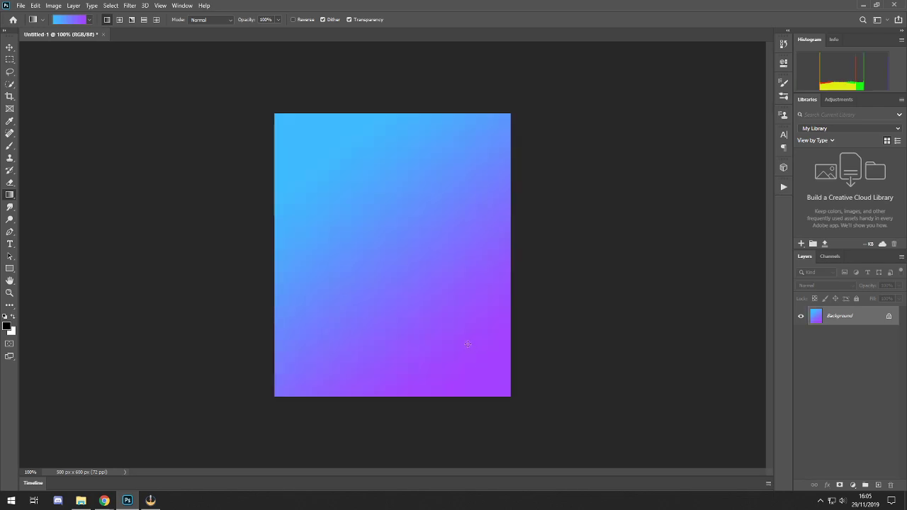
# Smear the gradient's blue and purple areas across the canvas using the Smudge tool with a 136 px brush
pyautogui.rightClick(9, 194)
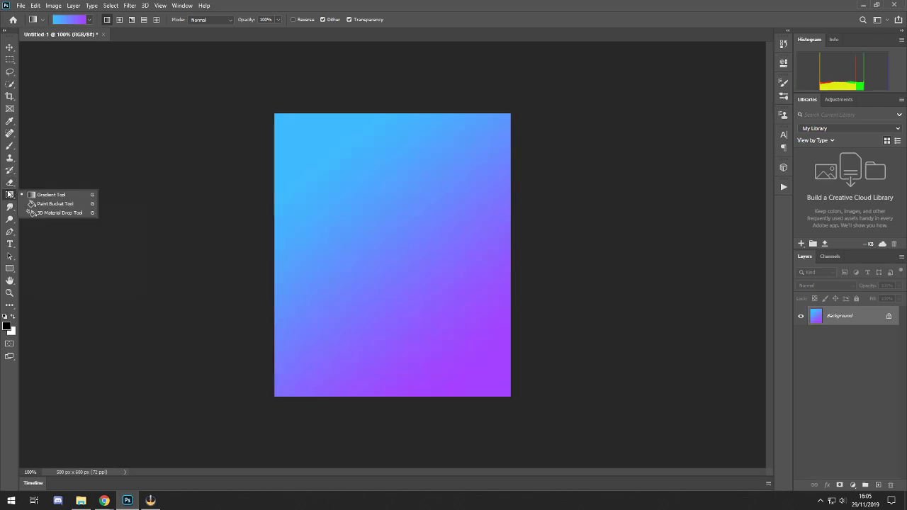
pyautogui.click(57, 204)
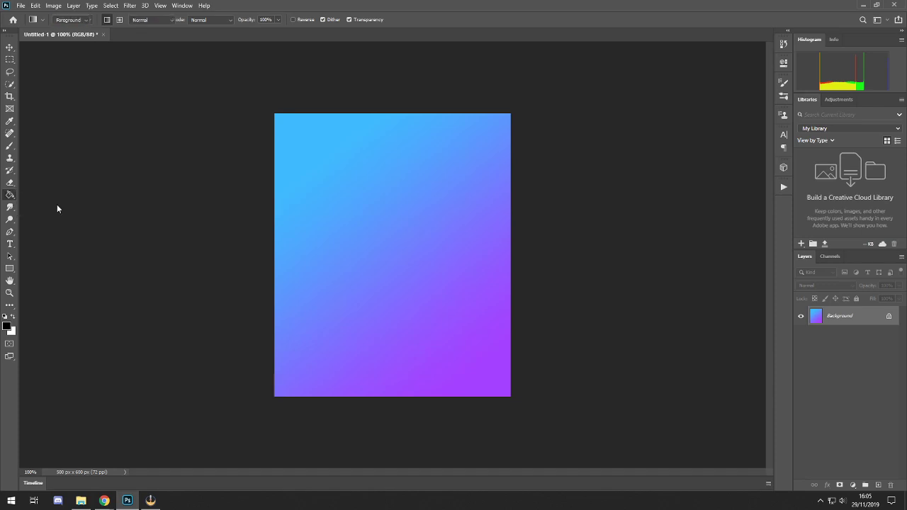
pyautogui.click(10, 208)
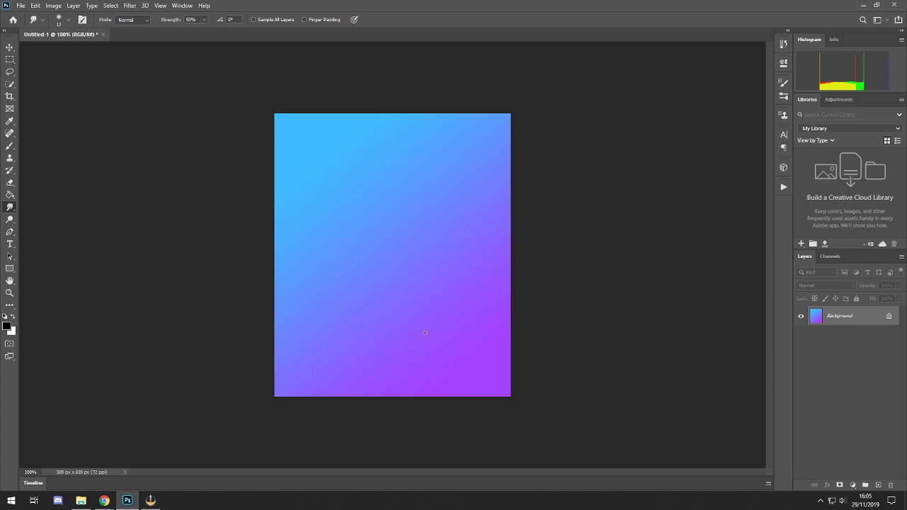
pyautogui.click(68, 19)
pyautogui.moveTo(28, 53); pyautogui.dragTo(90, 54)
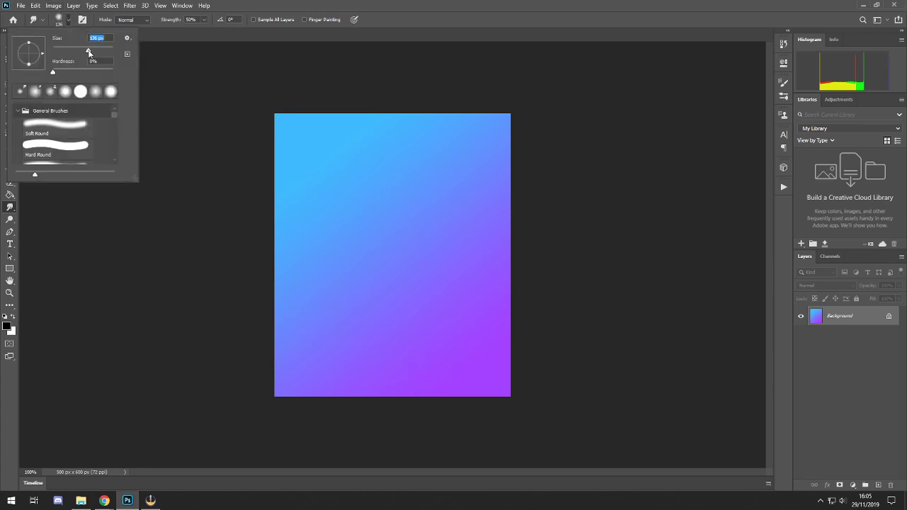
pyautogui.moveTo(441, 348)
pyautogui.mouseDown()
pyautogui.moveTo(318, 181)
pyautogui.moveTo(373, 279)
pyautogui.moveTo(460, 340)
pyautogui.moveTo(387, 163)
pyautogui.moveTo(431, 339)
pyautogui.moveTo(285, 285)
pyautogui.mouseUp()
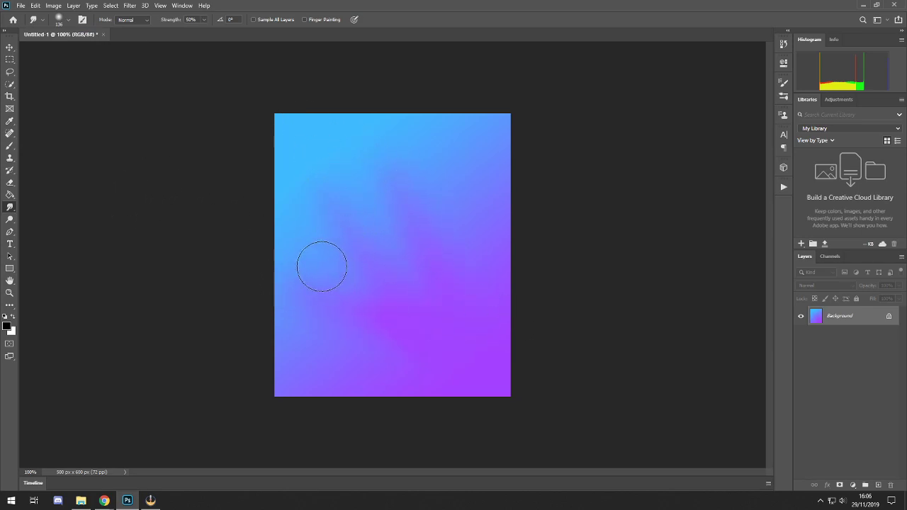
pyautogui.moveTo(322, 266)
pyautogui.mouseDown()
pyautogui.moveTo(317, 242)
pyautogui.moveTo(344, 315)
pyautogui.moveTo(338, 343)
pyautogui.moveTo(360, 348)
pyautogui.moveTo(342, 317)
pyautogui.moveTo(379, 308)
pyautogui.moveTo(439, 267)
pyautogui.moveTo(389, 234)
pyautogui.moveTo(391, 206)
pyautogui.moveTo(429, 162)
pyautogui.moveTo(361, 188)
pyautogui.moveTo(385, 175)
pyautogui.moveTo(379, 194)
pyautogui.moveTo(406, 300)
pyautogui.moveTo(414, 270)
pyautogui.moveTo(384, 248)
pyautogui.moveTo(315, 234)
pyautogui.moveTo(396, 323)
pyautogui.moveTo(432, 302)
pyautogui.moveTo(400, 319)
pyautogui.moveTo(300, 321)
pyautogui.moveTo(194, 354)
pyautogui.moveTo(397, 267)
pyautogui.moveTo(394, 216)
pyautogui.moveTo(322, 184)
pyautogui.mouseUp()
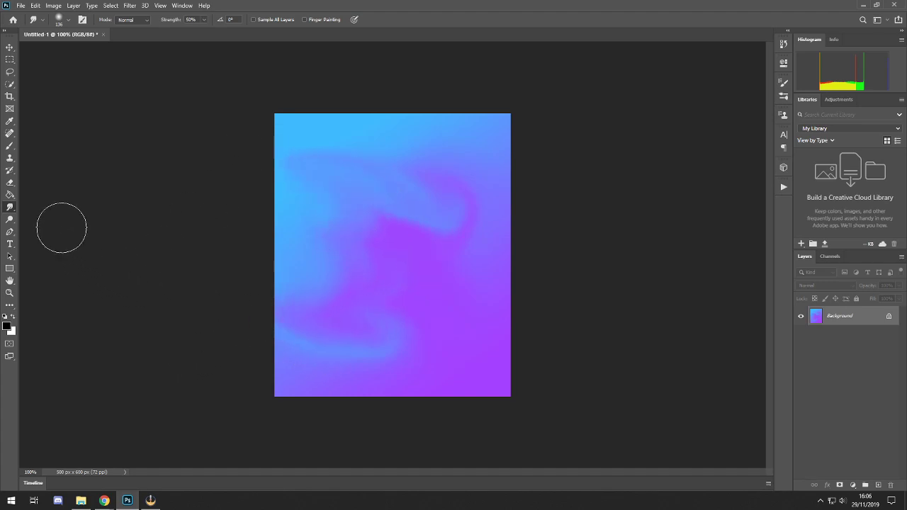
# Show the Blur and Sharpen tools in turn and return to the Blur tool
pyautogui.rightClick(10, 207)
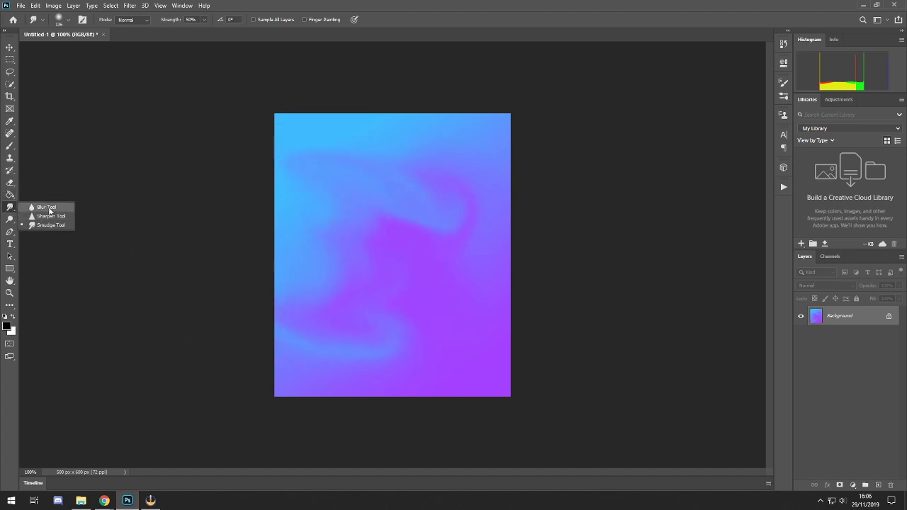
pyautogui.click(47, 207)
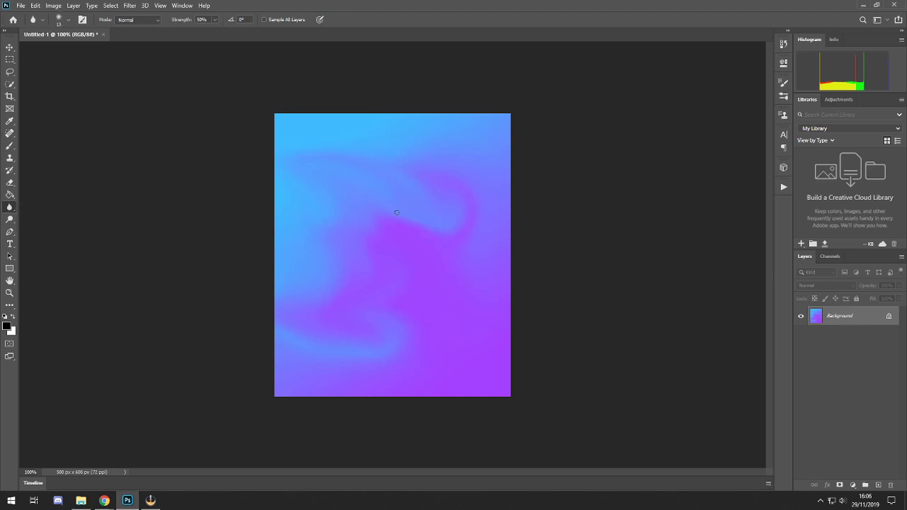
pyautogui.rightClick(10, 206)
pyautogui.click(45, 214)
pyautogui.rightClick(10, 207)
pyautogui.click(42, 207)
# Lighten a patch slightly above the canvas's center using the Dodge tool
pyautogui.click(10, 221)
pyautogui.rightClick(10, 220)
pyautogui.click(46, 219)
pyautogui.moveTo(394, 201)
pyautogui.mouseDown()
pyautogui.moveTo(429, 216)
pyautogui.moveTo(395, 227)
pyautogui.mouseUp()
# Darken a patch beneath the lightened area using the Burn tool and show the tool's variants again
pyautogui.rightClick(10, 220)
pyautogui.click(42, 228)
pyautogui.moveTo(329, 233)
pyautogui.mouseDown()
pyautogui.moveTo(412, 239)
pyautogui.moveTo(343, 241)
pyautogui.moveTo(382, 257)
pyautogui.moveTo(354, 265)
pyautogui.mouseUp()
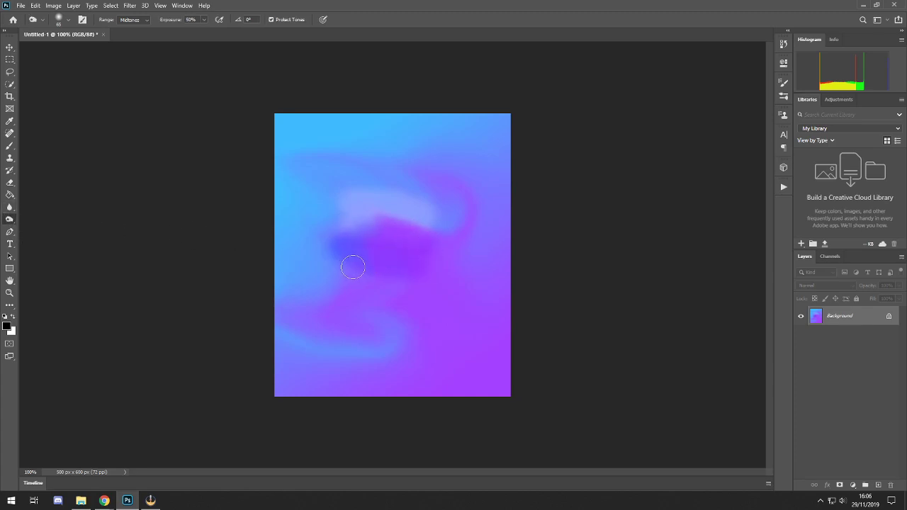
pyautogui.rightClick(9, 220)
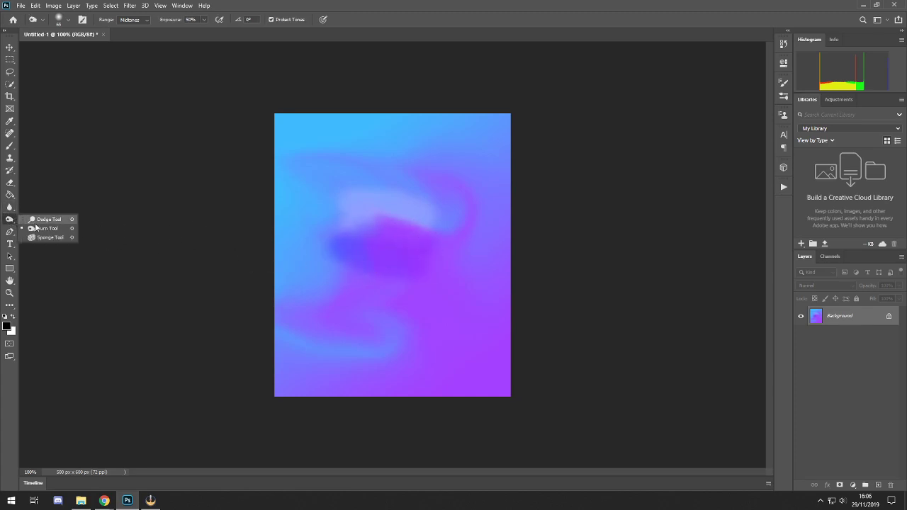
# Draw a winding S-shaped path down the middle of the canvas with the Pen tool, using curved anchor points
pyautogui.click(39, 220)
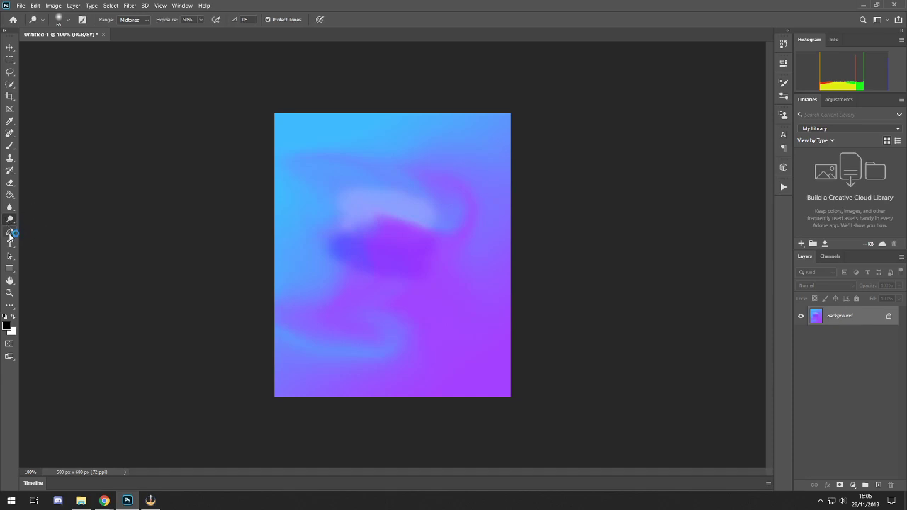
pyautogui.click(9, 233)
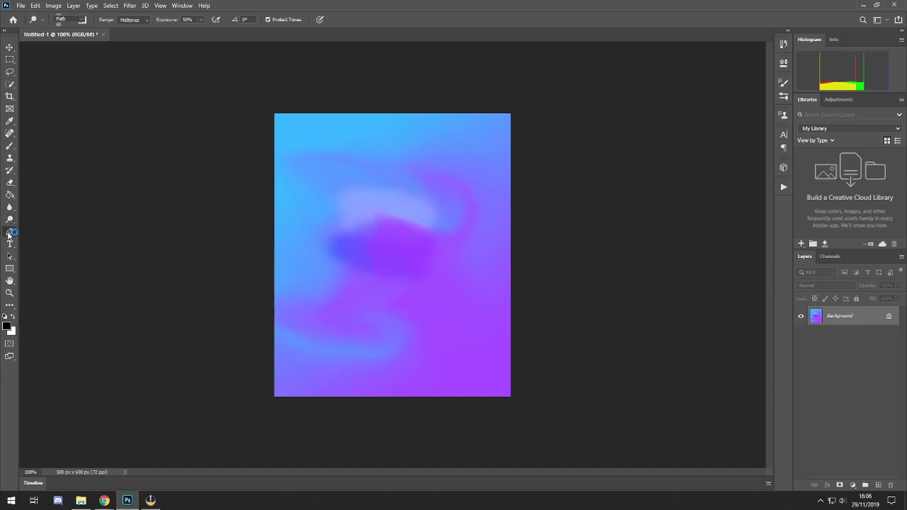
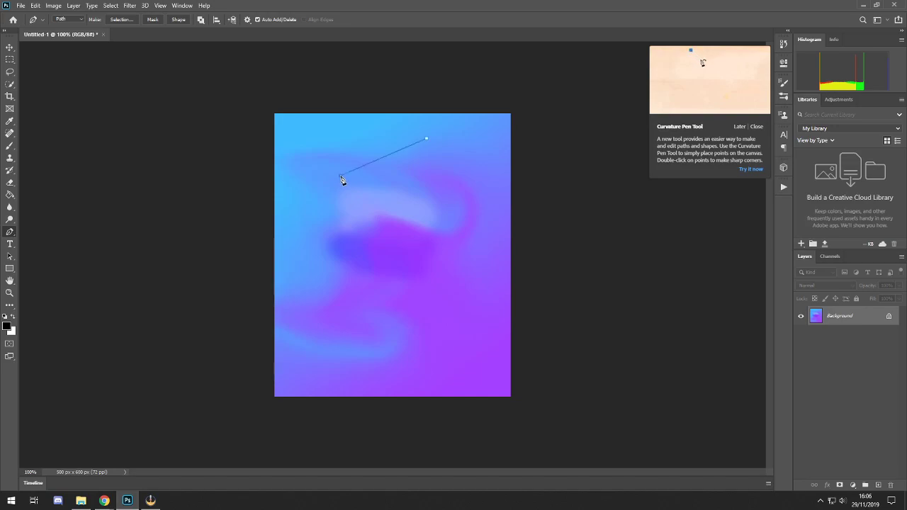
pyautogui.moveTo(339, 180); pyautogui.dragTo(353, 213)
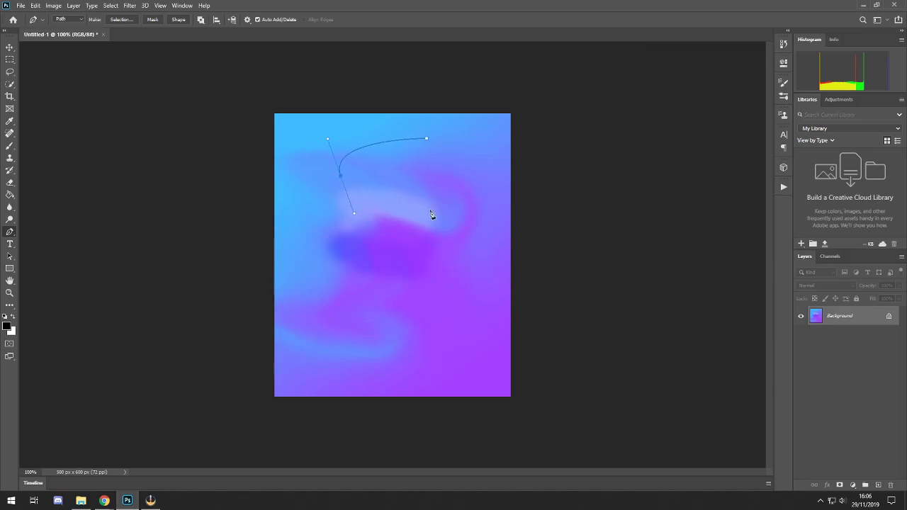
pyautogui.moveTo(426, 209); pyautogui.dragTo(401, 231)
pyautogui.click(338, 245)
pyautogui.moveTo(360, 268); pyautogui.dragTo(362, 266)
pyautogui.moveTo(422, 310); pyautogui.dragTo(423, 310)
pyautogui.click(331, 329)
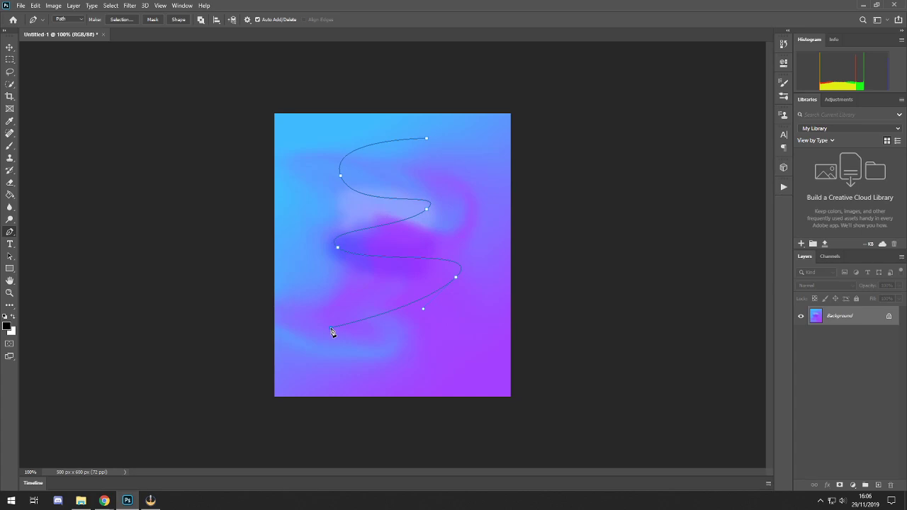
pyautogui.moveTo(330, 333); pyautogui.dragTo(378, 364)
pyautogui.moveTo(451, 360); pyautogui.dragTo(413, 385)
# Set the Brush tool's size to about 9 px and make white the foreground color
pyautogui.click(9, 147)
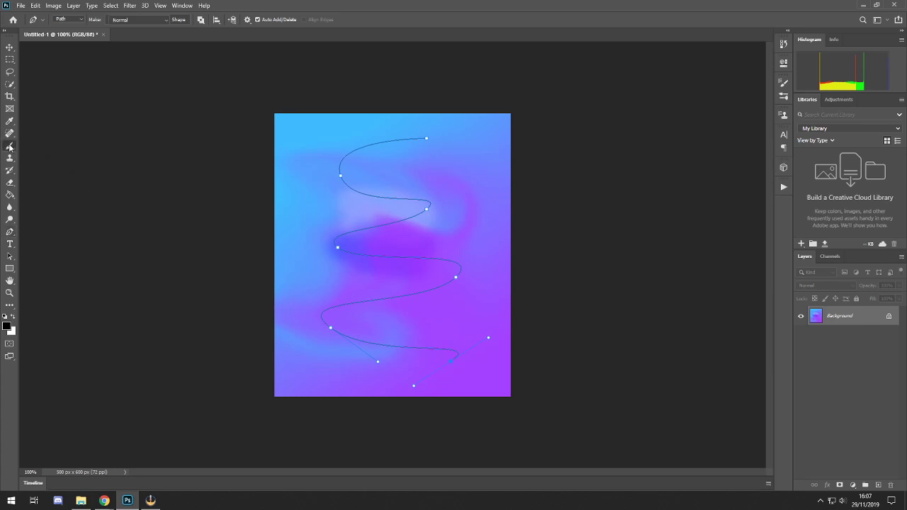
pyautogui.click(68, 20)
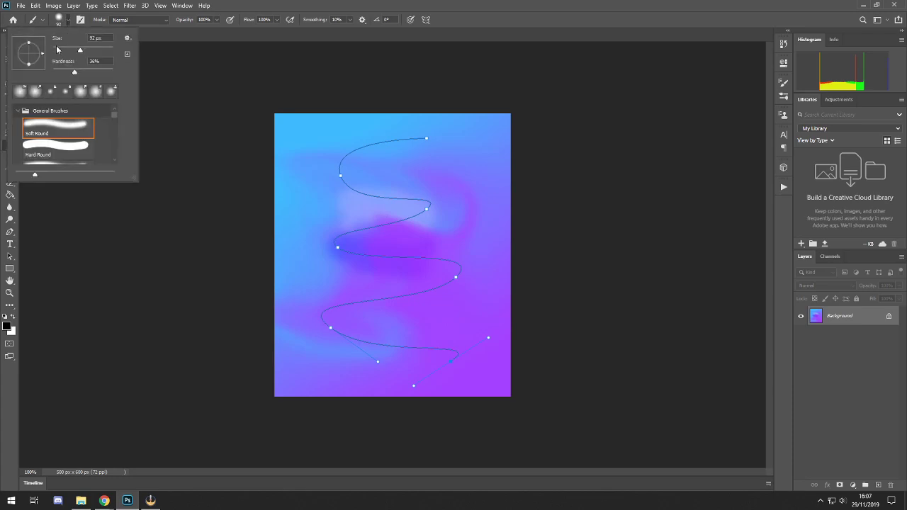
pyautogui.click(56, 49)
pyautogui.moveTo(57, 50); pyautogui.dragTo(56, 50)
pyautogui.click(70, 23)
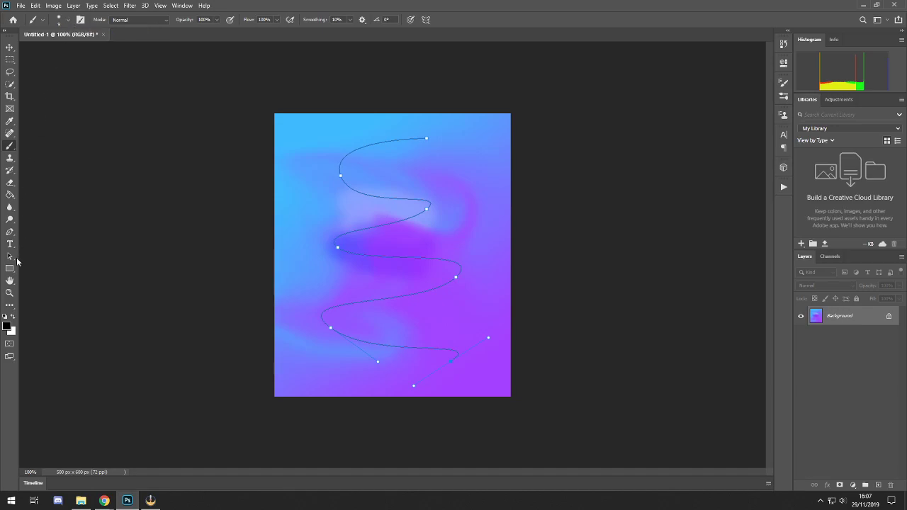
pyautogui.click(12, 317)
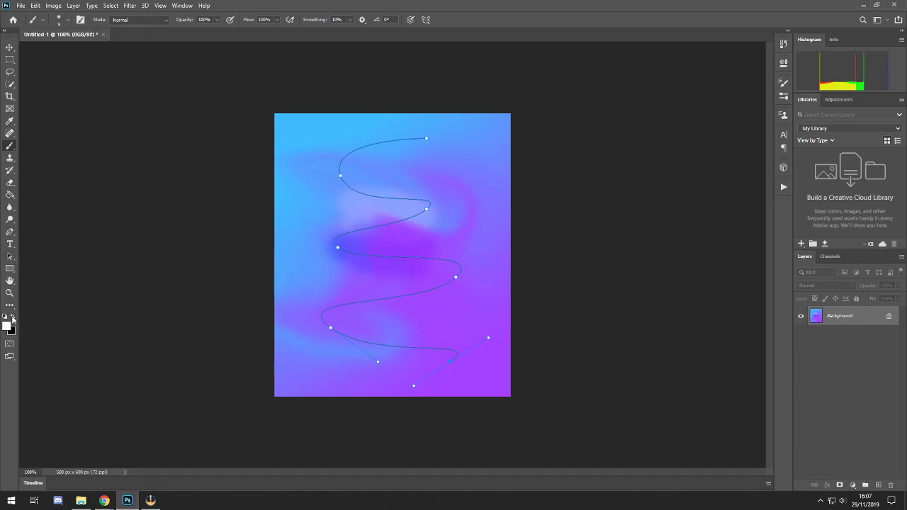
# Stroke the winding path with the Brush, with Simulate Pressure enabled
pyautogui.click(10, 233)
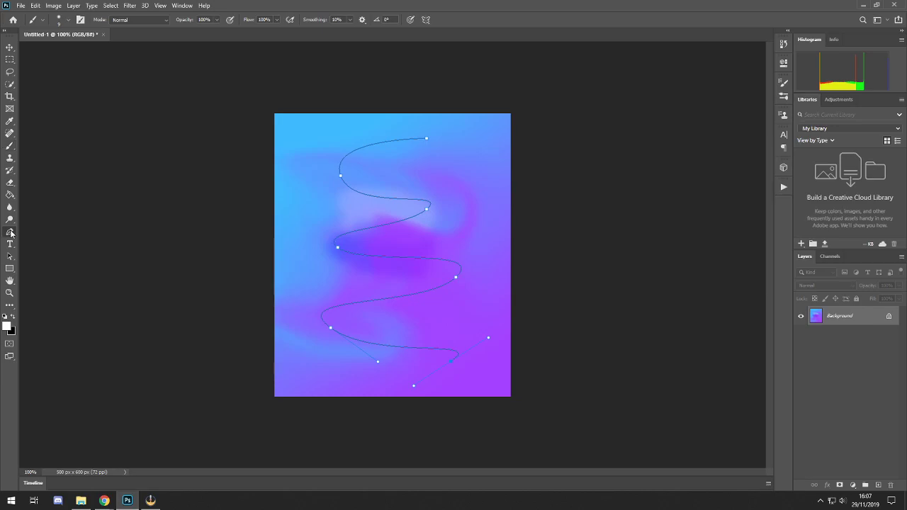
pyautogui.rightClick(340, 252)
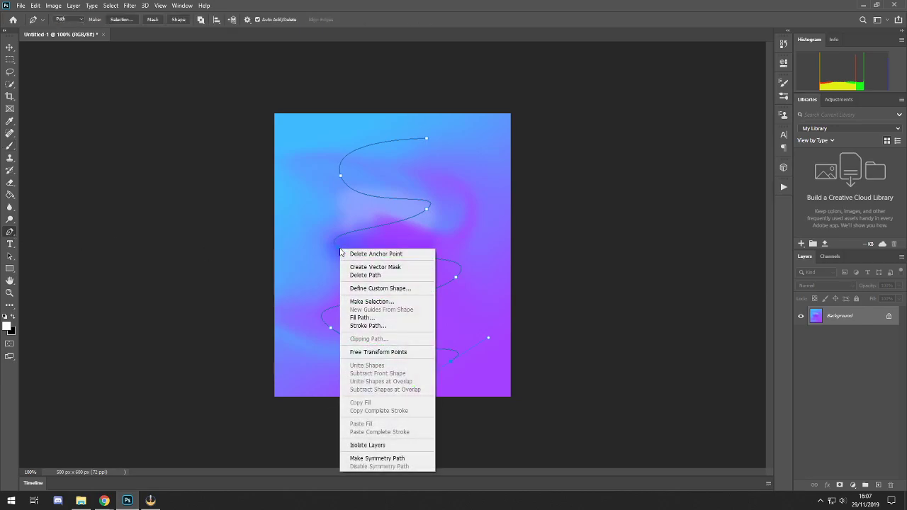
pyautogui.click(393, 331)
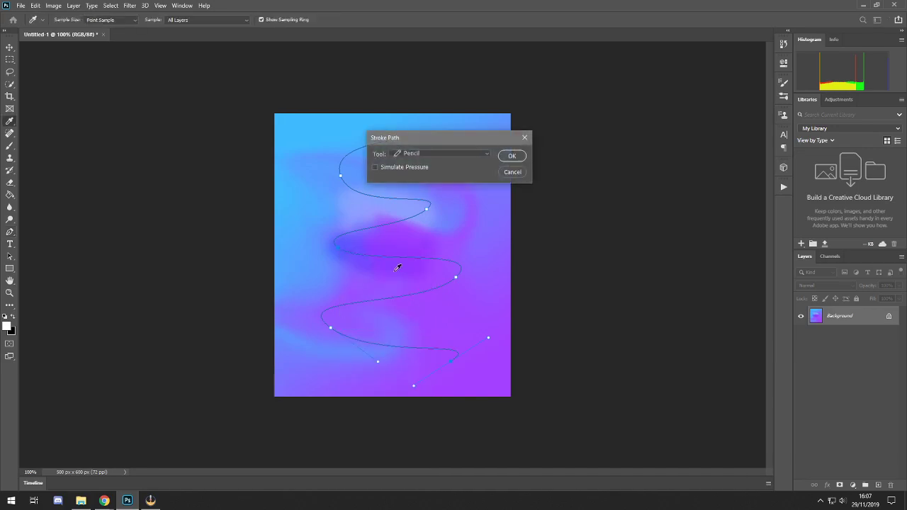
pyautogui.click(427, 154)
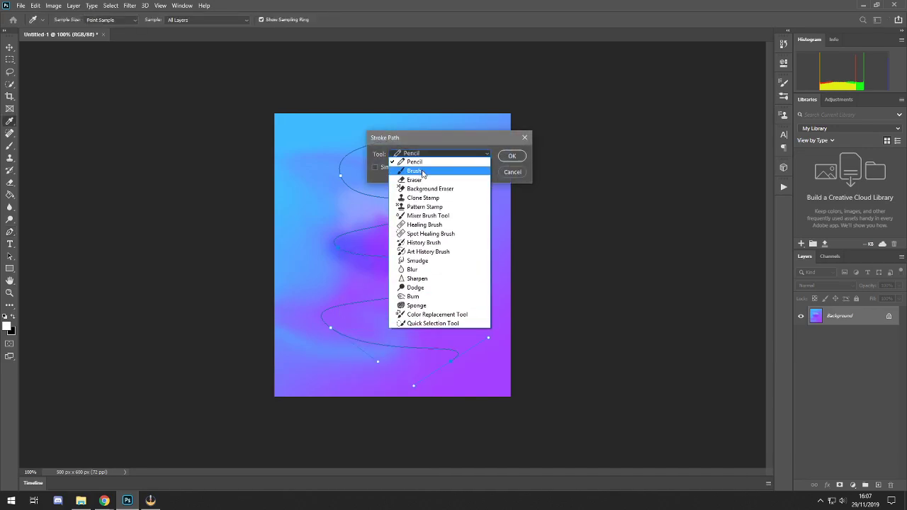
pyautogui.click(423, 172)
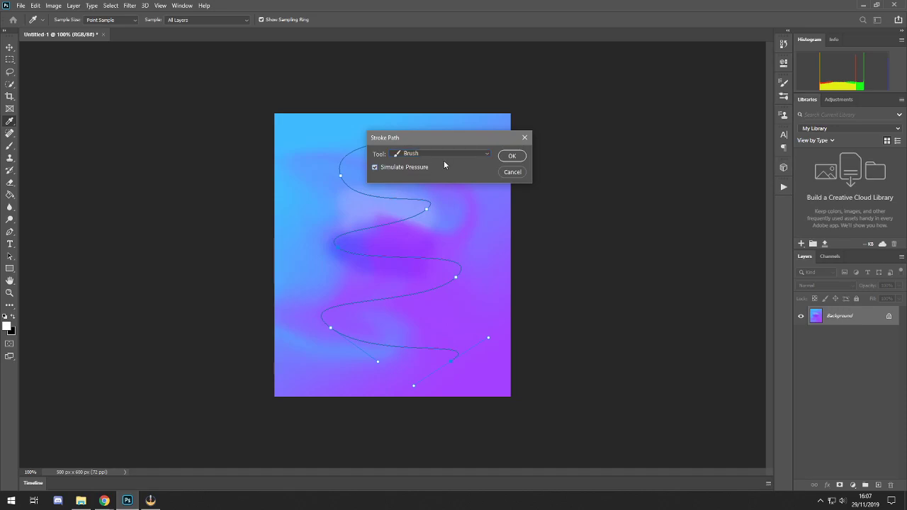
pyautogui.click(510, 156)
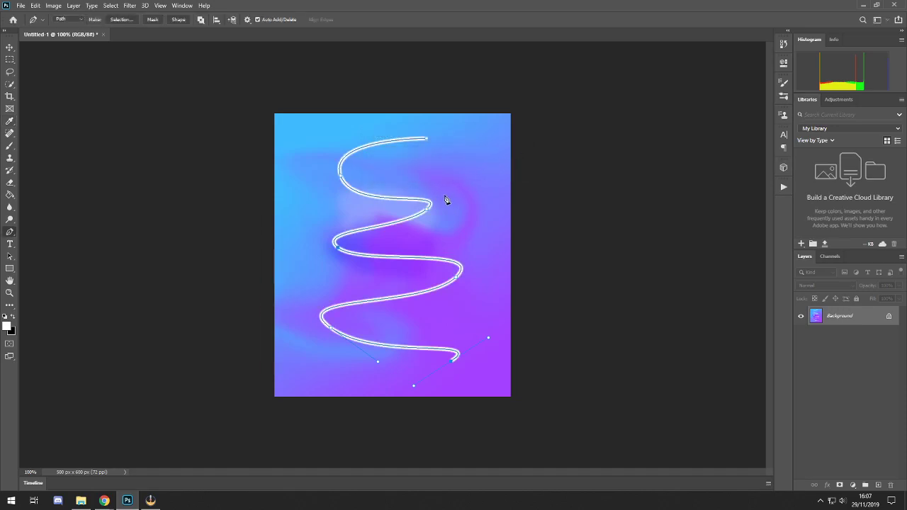
# Delete the path underlying the white stroke and show the Pen tool's variants
pyautogui.rightClick(457, 281)
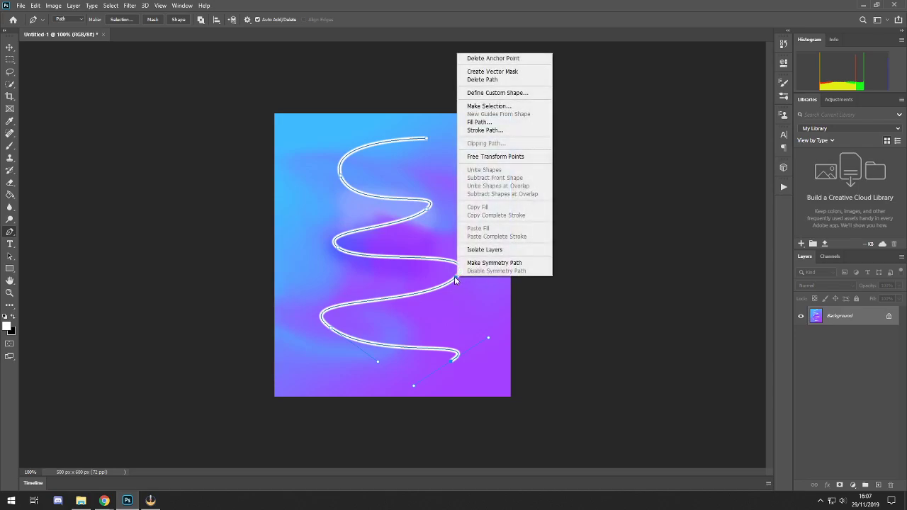
pyautogui.click(495, 80)
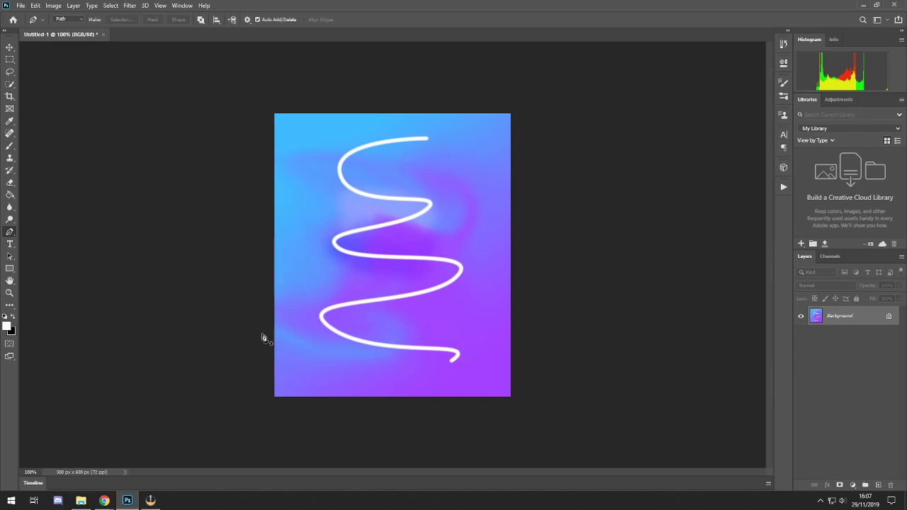
pyautogui.rightClick(12, 233)
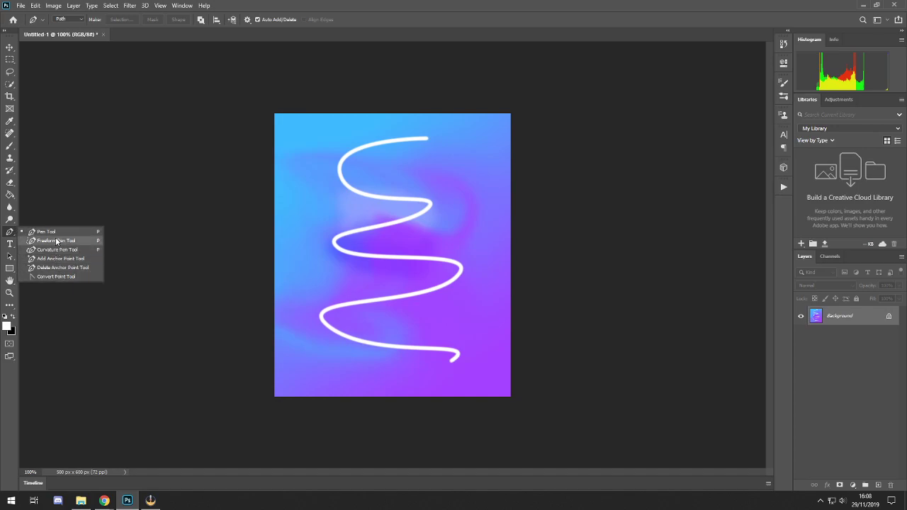
# Add the horizontal text "Hello!" near the canvas's left edge, slightly below mid-height
pyautogui.click(10, 243)
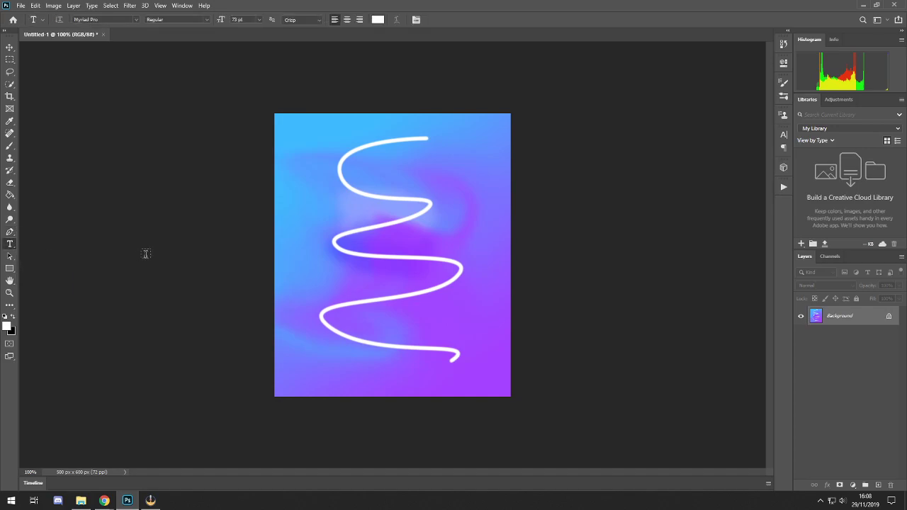
pyautogui.rightClick(13, 246)
pyautogui.click(300, 284)
pyautogui.write('ghe')
pyautogui.press('BackSpace')
pyautogui.press('BackSpace')
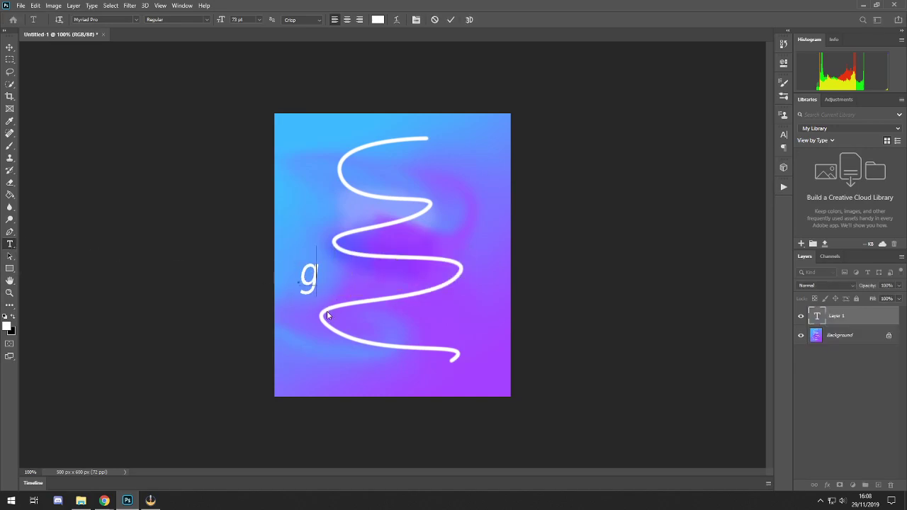
pyautogui.press('BackSpace')
pyautogui.write('Hello!')
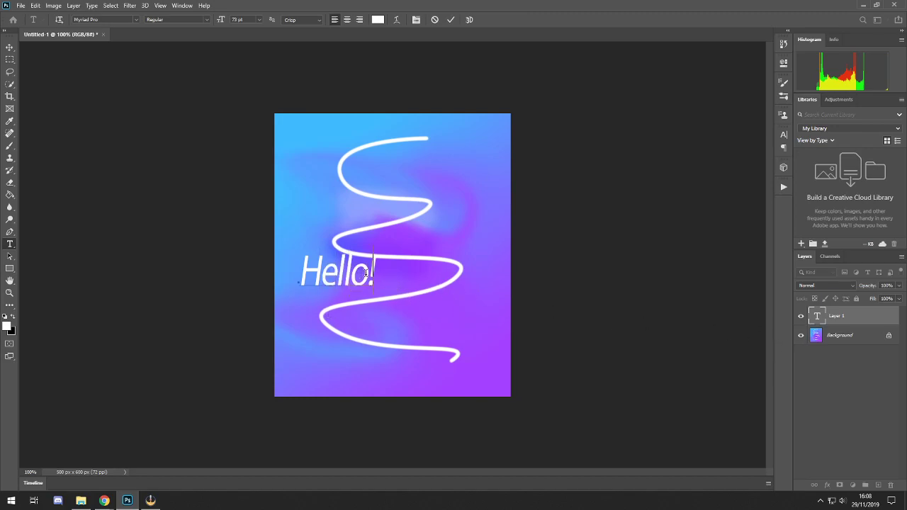
# Change all of the "Hello!" text to the Javanese Text font at 48 pt
pyautogui.hotkey('ctrl', 'a')
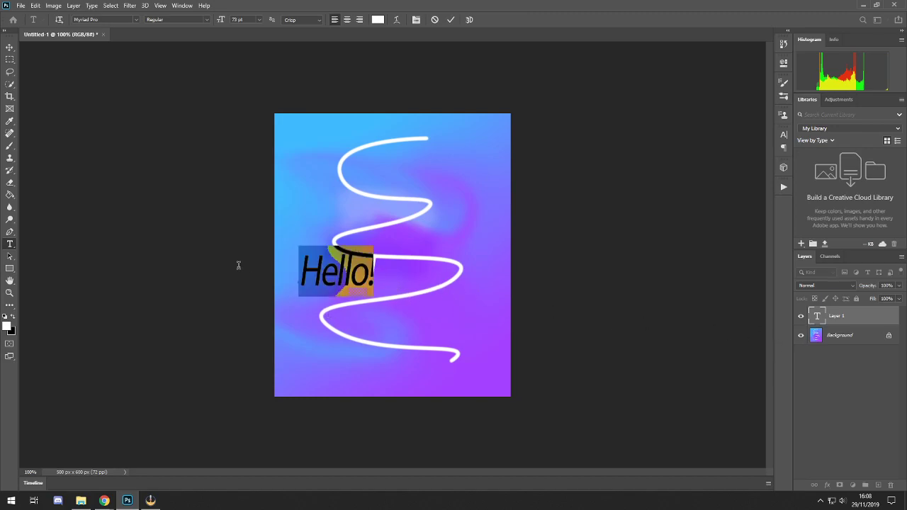
pyautogui.click(137, 21)
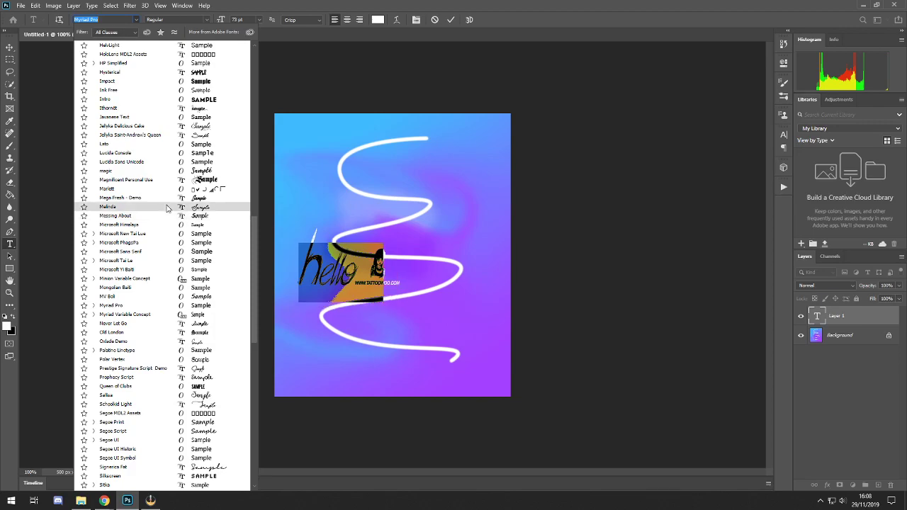
pyautogui.click(166, 121)
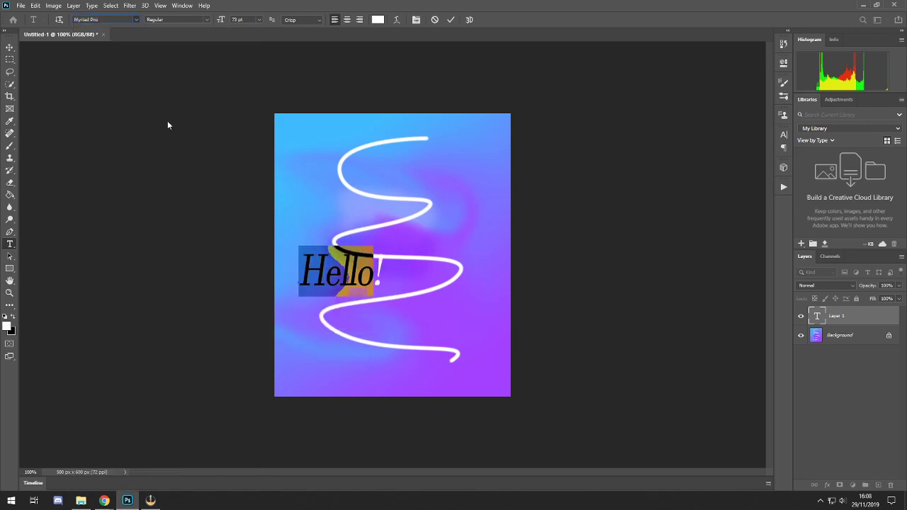
pyautogui.click(206, 20)
pyautogui.click(257, 21)
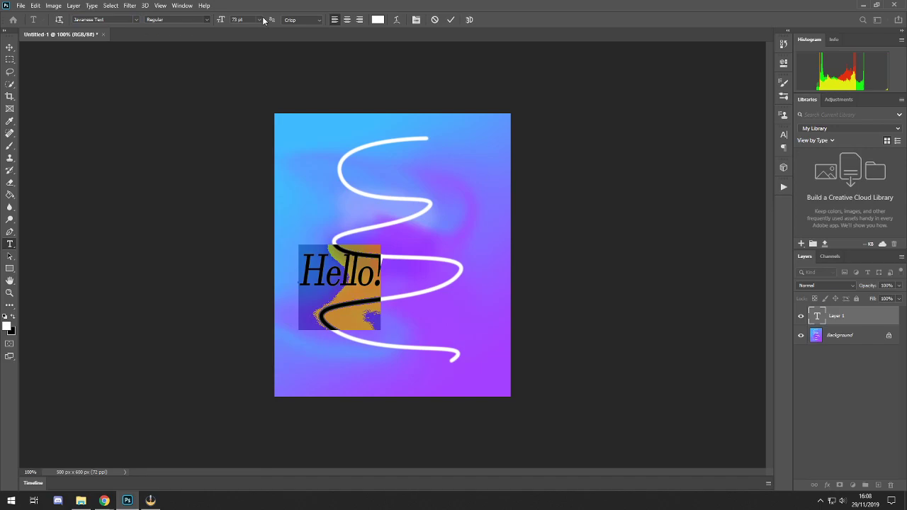
pyautogui.click(260, 20)
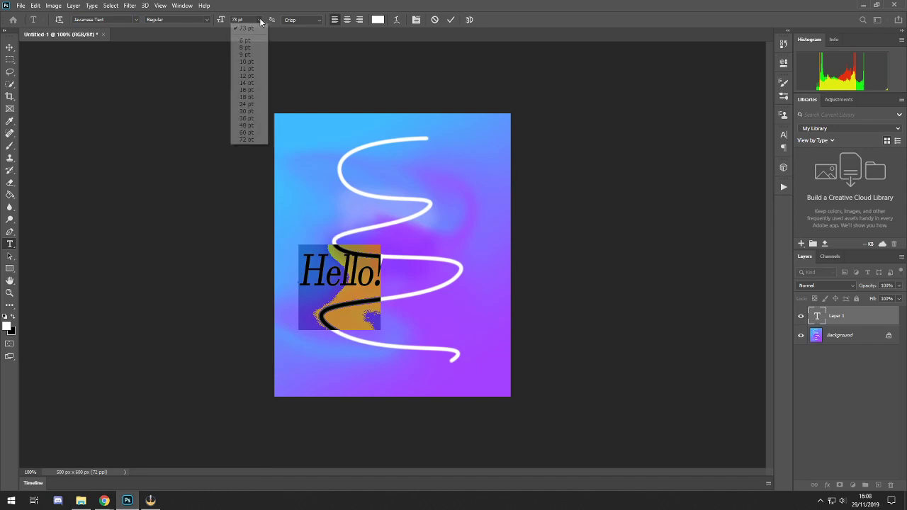
pyautogui.click(245, 125)
# Try the Windows LCD and other anti-aliasing methods on the text and settle on Smooth
pyautogui.click(312, 20)
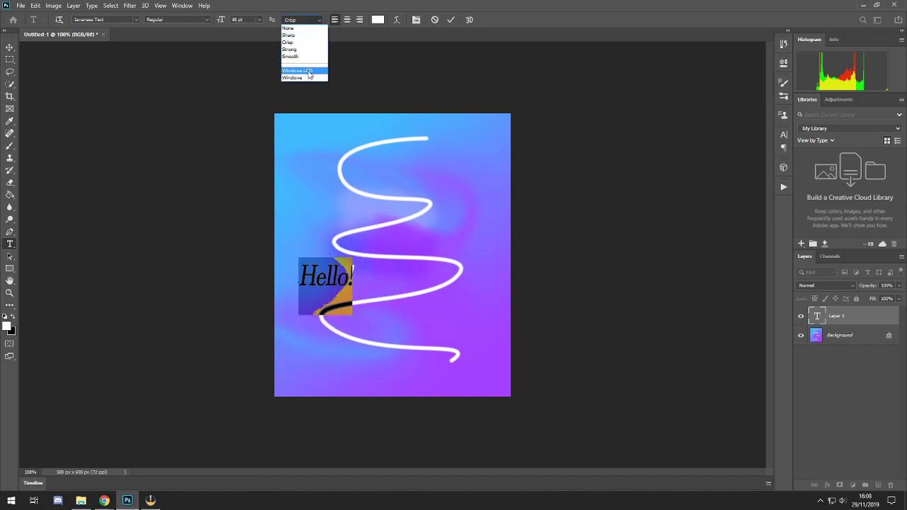
pyautogui.click(310, 71)
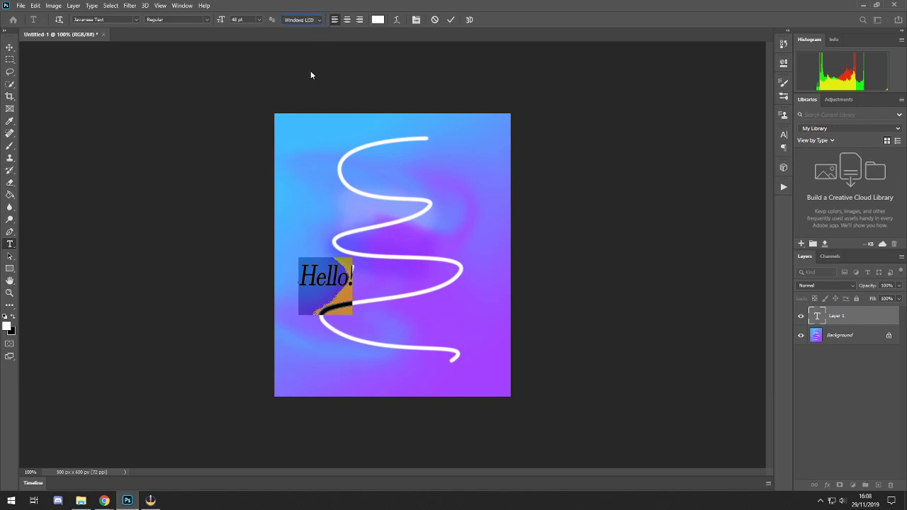
pyautogui.click(319, 23)
pyautogui.click(305, 28)
pyautogui.click(306, 20)
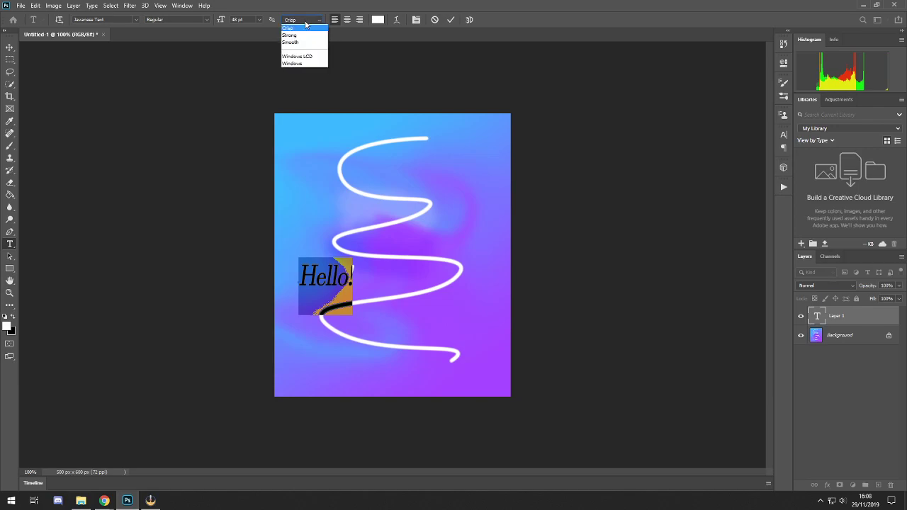
pyautogui.click(305, 27)
pyautogui.click(308, 27)
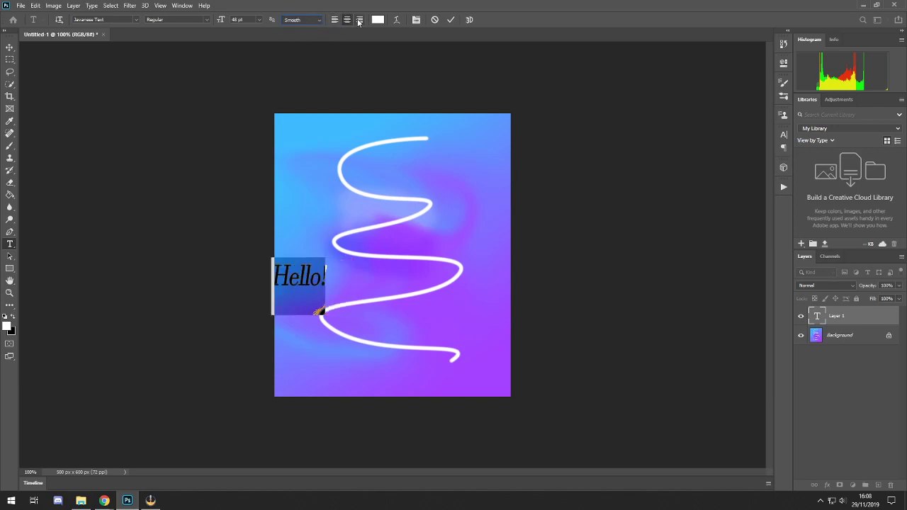
# Try center and right alignment on the "Hello!" text and return it to left alignment
pyautogui.click(348, 20)
pyautogui.click(359, 20)
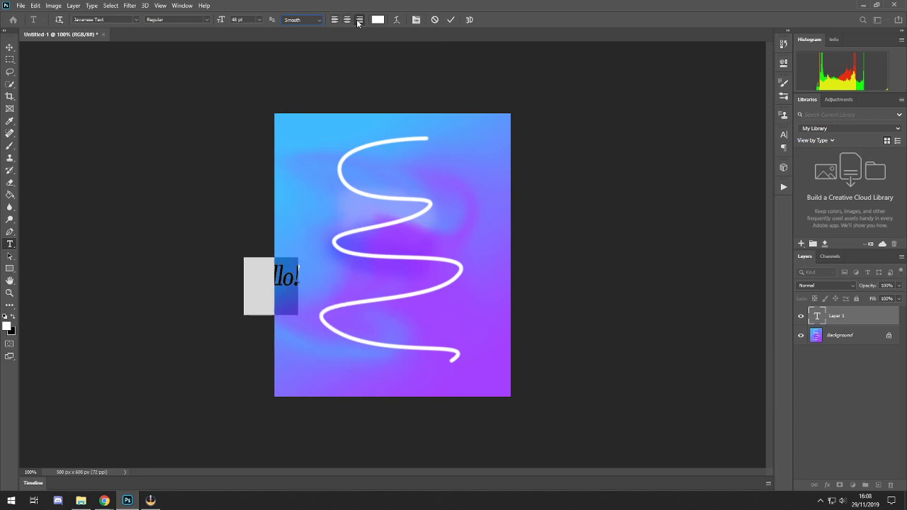
pyautogui.click(334, 20)
# Color the "Hello!" text with a purple sampled from the canvas and commit the text layer
pyautogui.click(377, 19)
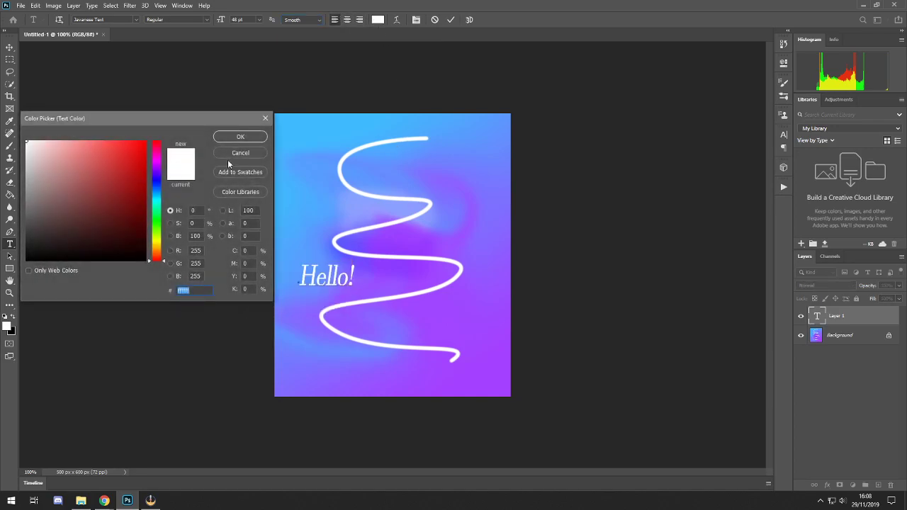
pyautogui.moveTo(418, 165); pyautogui.dragTo(414, 295)
pyautogui.click(252, 137)
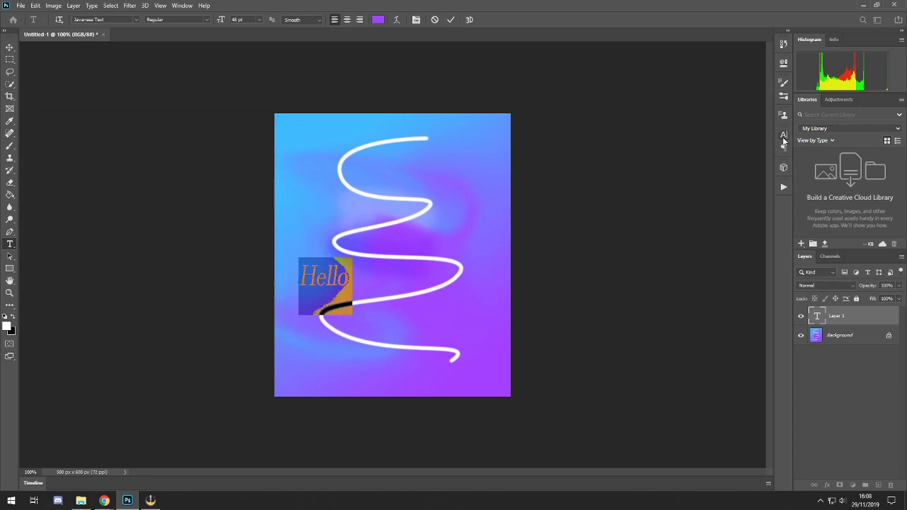
pyautogui.click(332, 292)
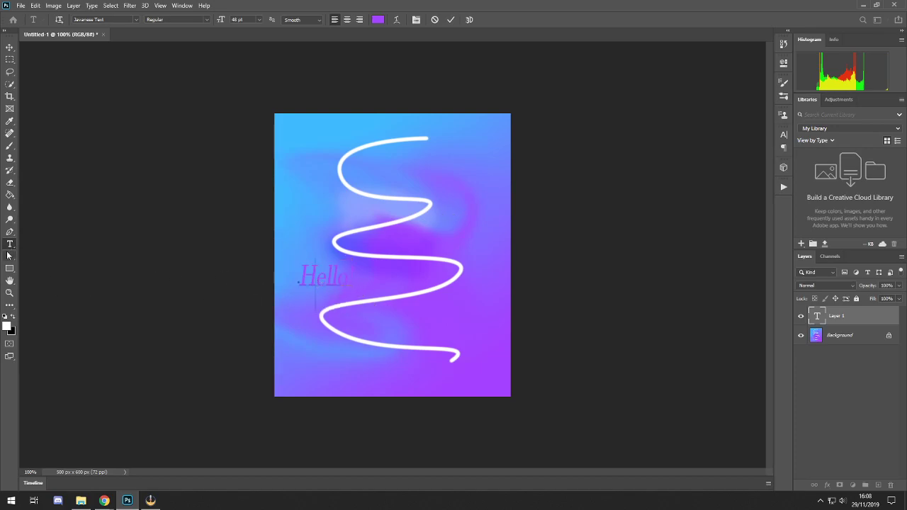
pyautogui.click(852, 317)
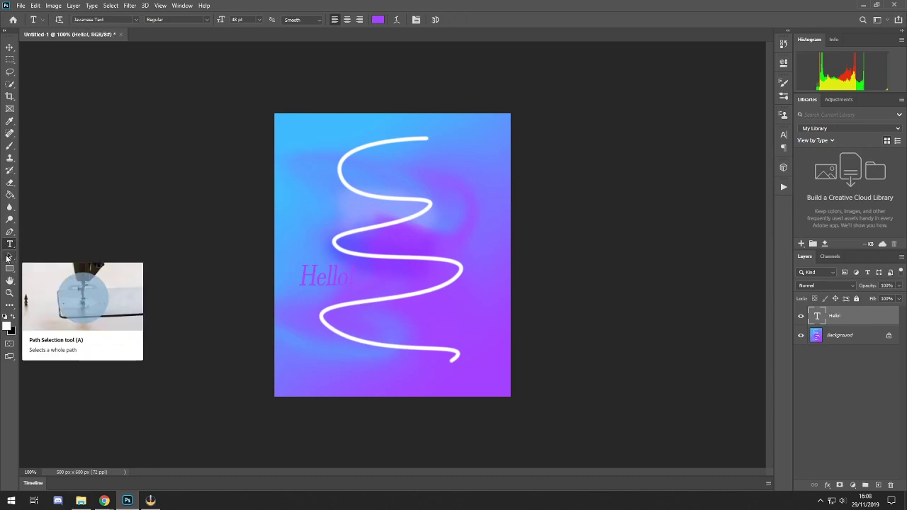
# Try drawing a white rectangle shape about 219 x 217 px over the upper canvas and undo it
pyautogui.click(9, 256)
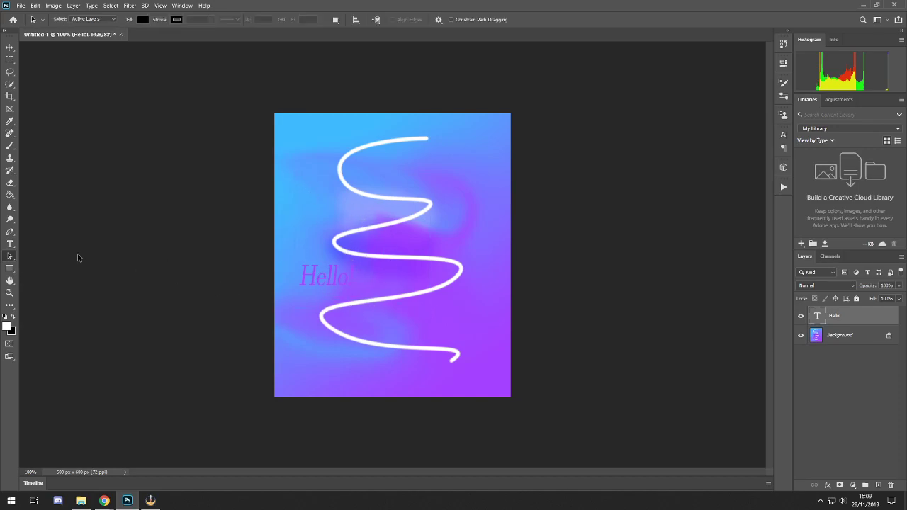
pyautogui.click(9, 269)
pyautogui.moveTo(294, 156); pyautogui.dragTo(397, 259)
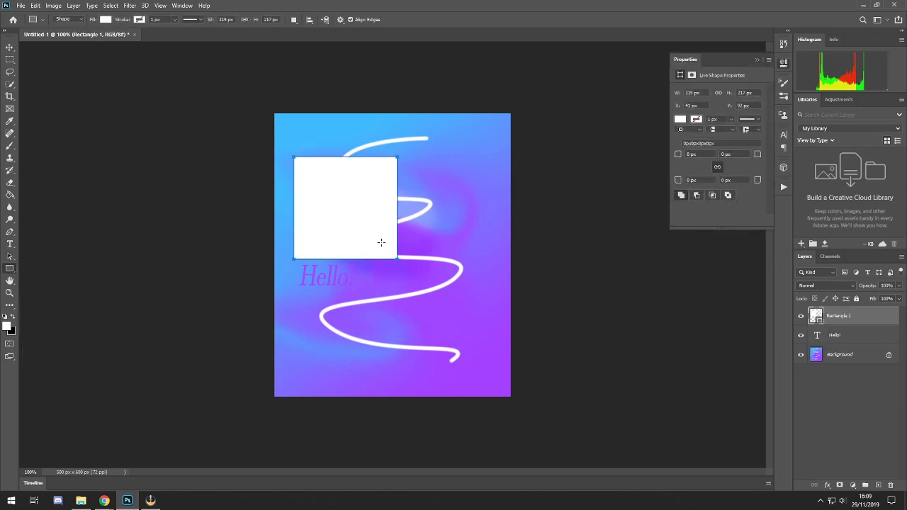
pyautogui.hotkey('ctrl', 'z')
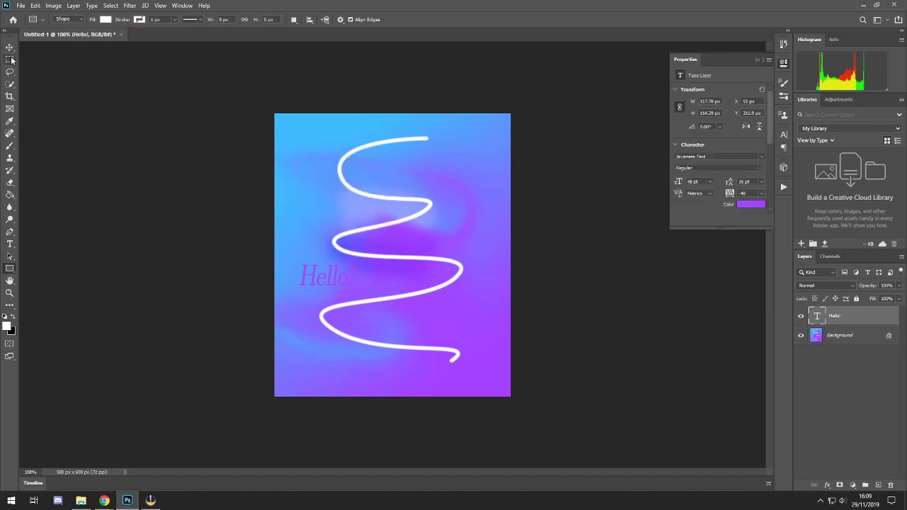
# Marquee-select a large rectangle over the upper canvas and fill it with black on the Background layer
pyautogui.click(10, 61)
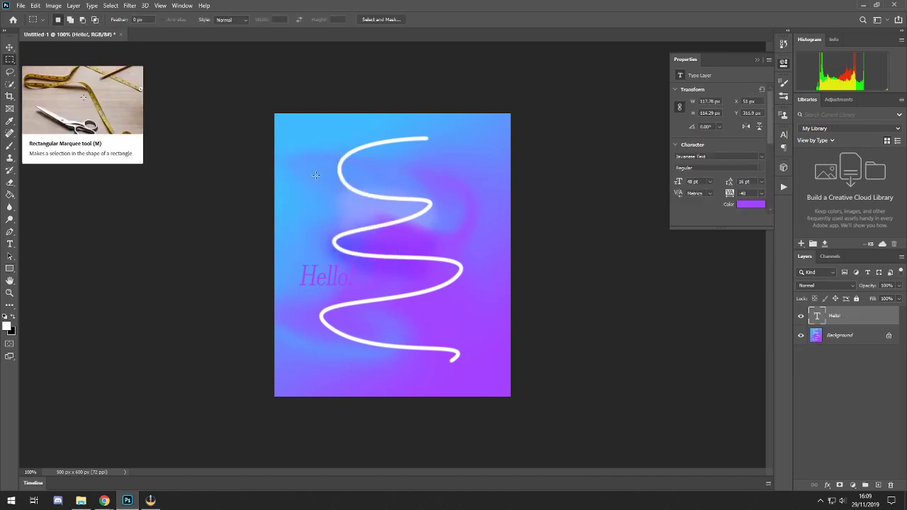
pyautogui.moveTo(306, 138); pyautogui.dragTo(470, 281)
pyautogui.rightClick(375, 187)
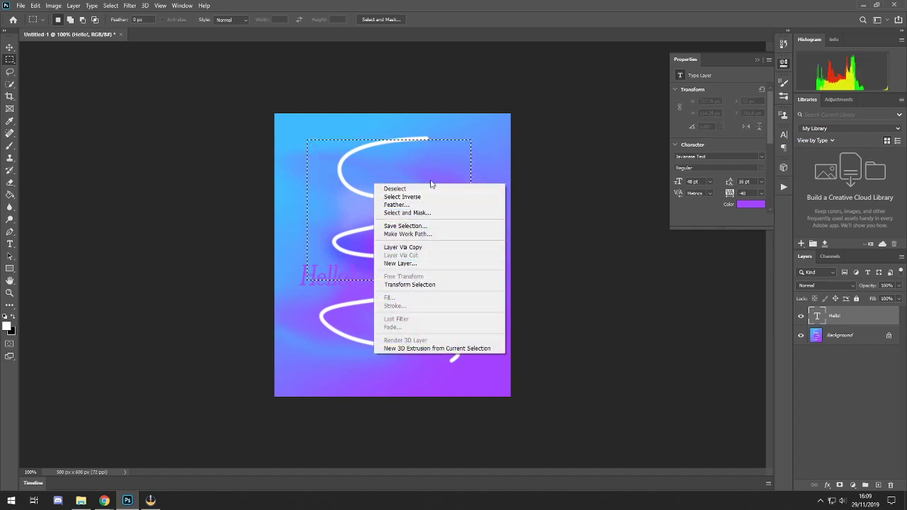
pyautogui.click(473, 160)
pyautogui.click(831, 340)
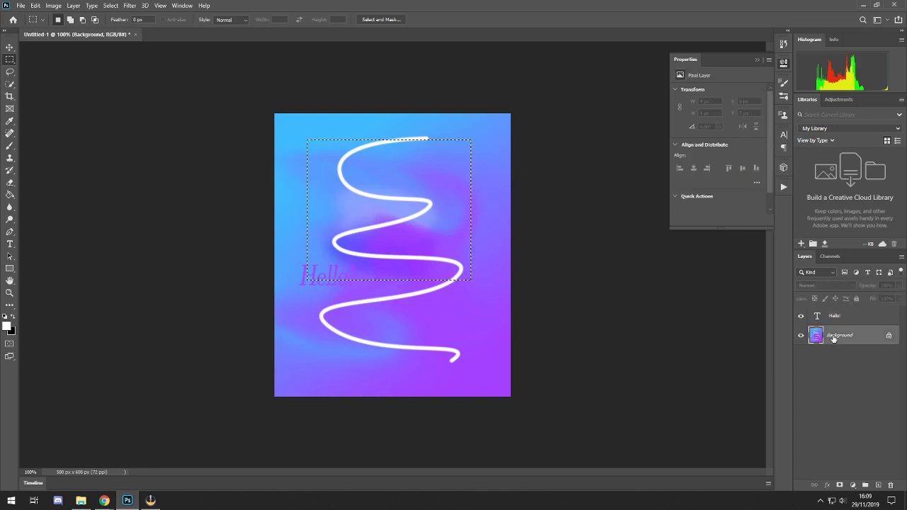
pyautogui.rightClick(379, 200)
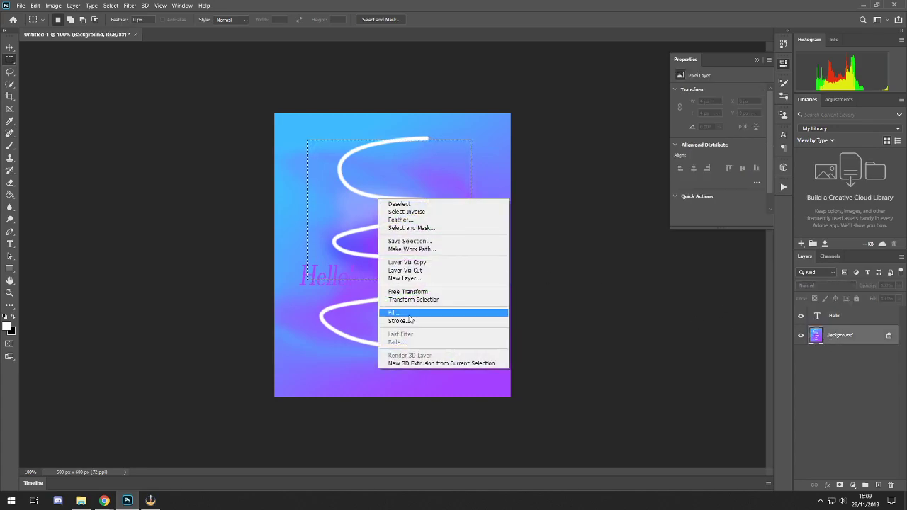
pyautogui.click(400, 313)
pyautogui.click(510, 133)
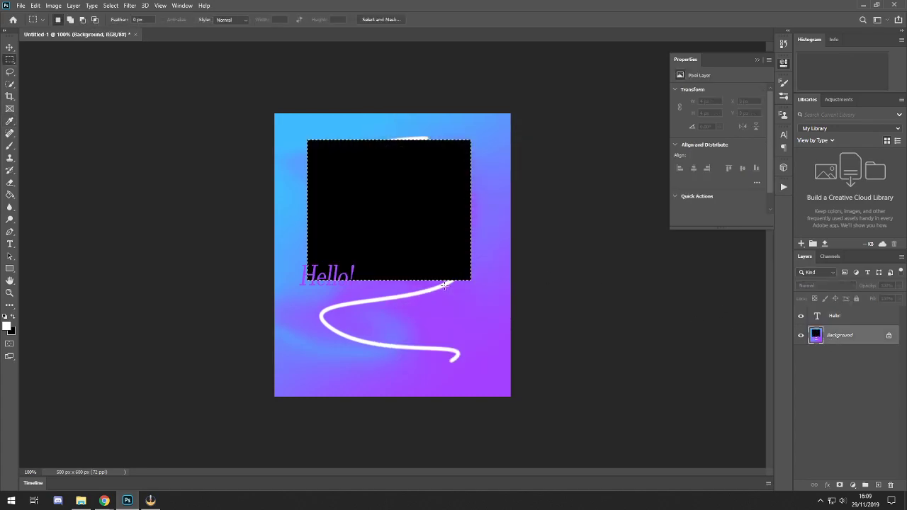
# Stroke the selected rectangle with a 12 px white centered outline at 100% opacity and deselect it
pyautogui.rightClick(382, 207)
pyautogui.click(402, 328)
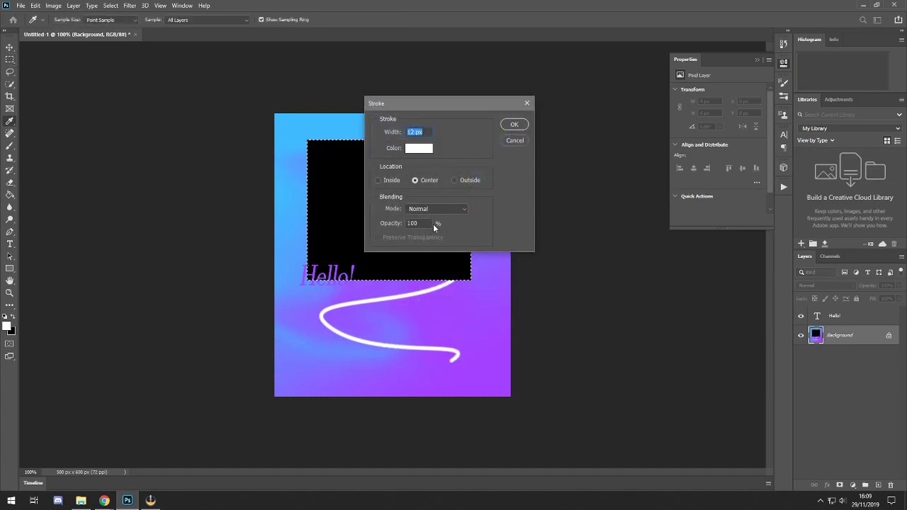
pyautogui.click(514, 124)
pyautogui.press('m')
pyautogui.hotkey('ctrl', 'd')
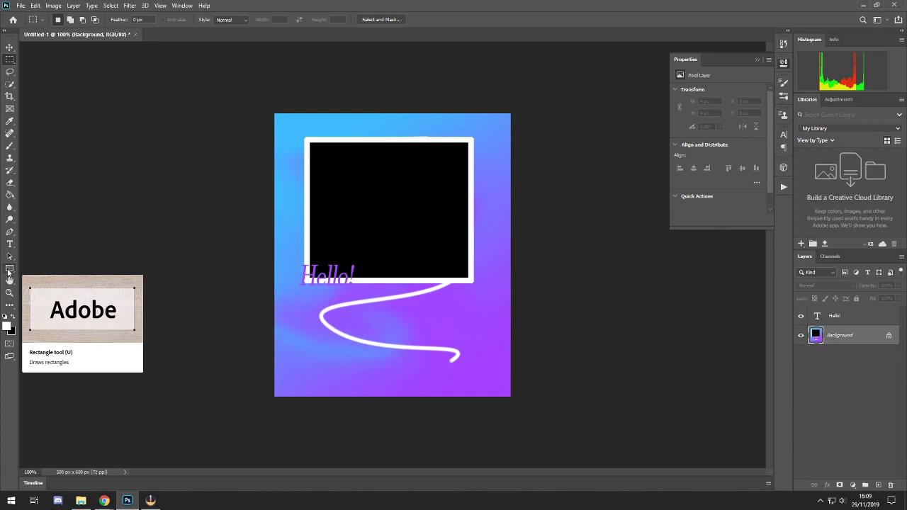
# Review the marquee and shape tool variants, choosing the Elliptical Marquee and the Hand tool, and activate the "Hello!" text layer
pyautogui.rightClick(10, 62)
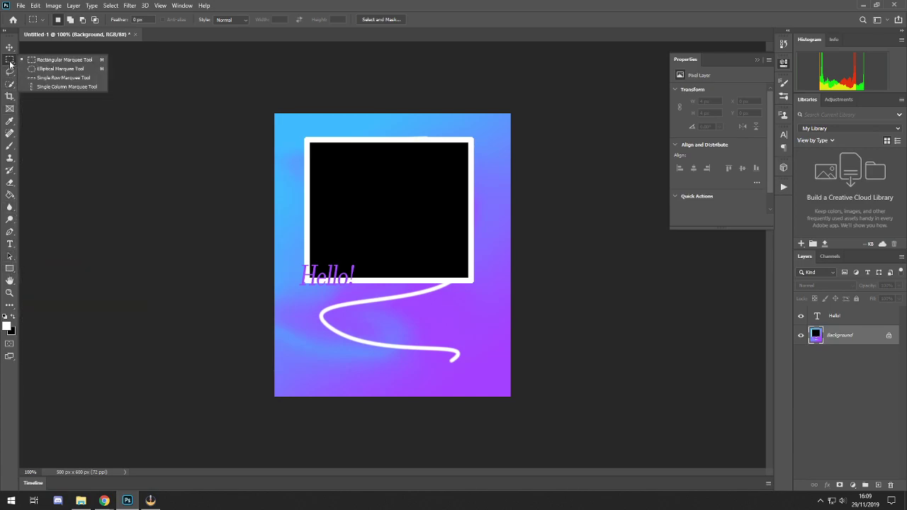
pyautogui.click(55, 68)
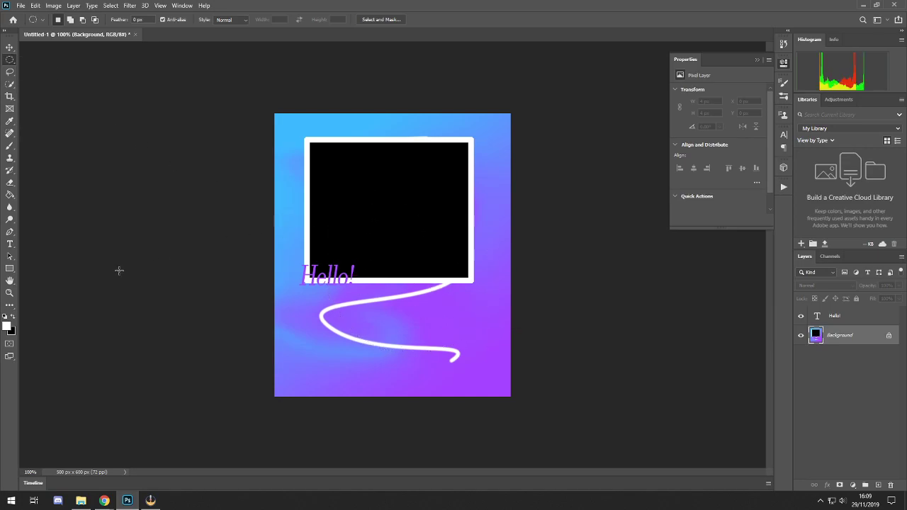
pyautogui.click(10, 269)
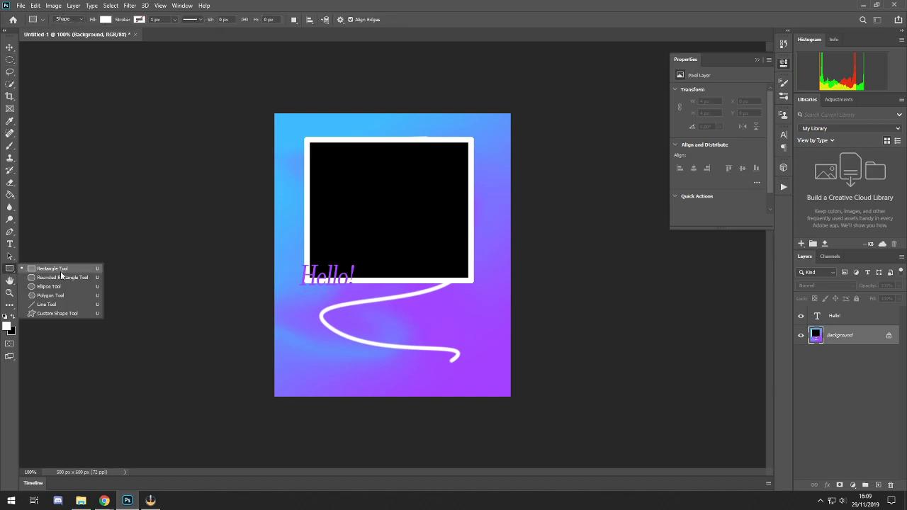
pyautogui.click(9, 281)
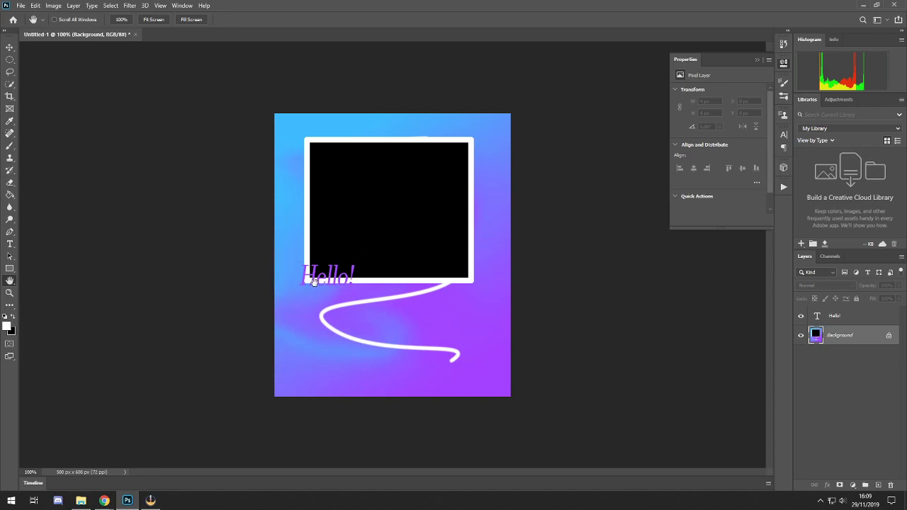
pyautogui.click(861, 319)
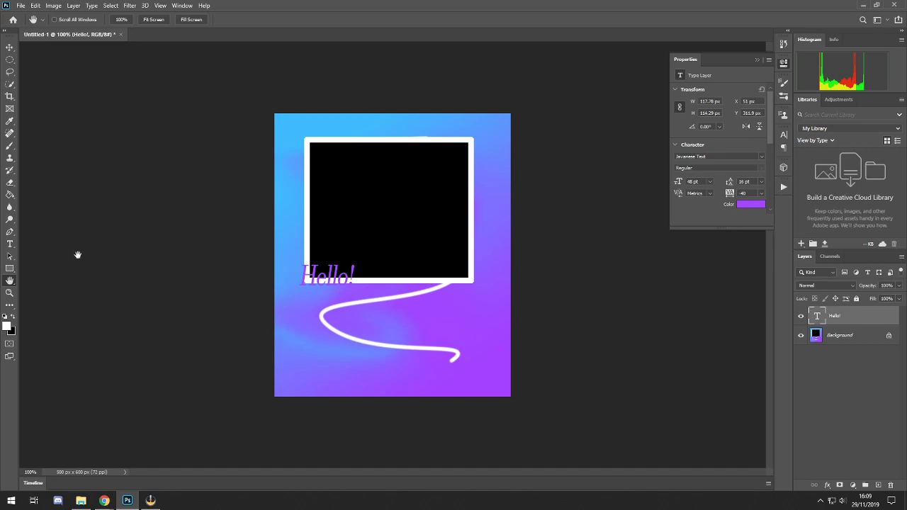
# Demonstrate the Zoom tool by zooming in and out of the canvas repeatedly, ending at 100%
pyautogui.click(9, 293)
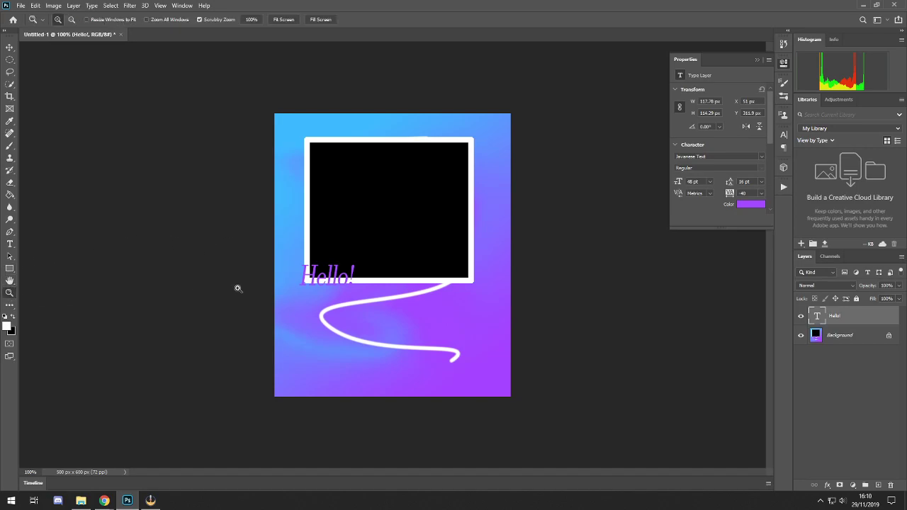
pyautogui.click(236, 288)
pyautogui.rightClick(260, 287)
pyautogui.click(283, 290)
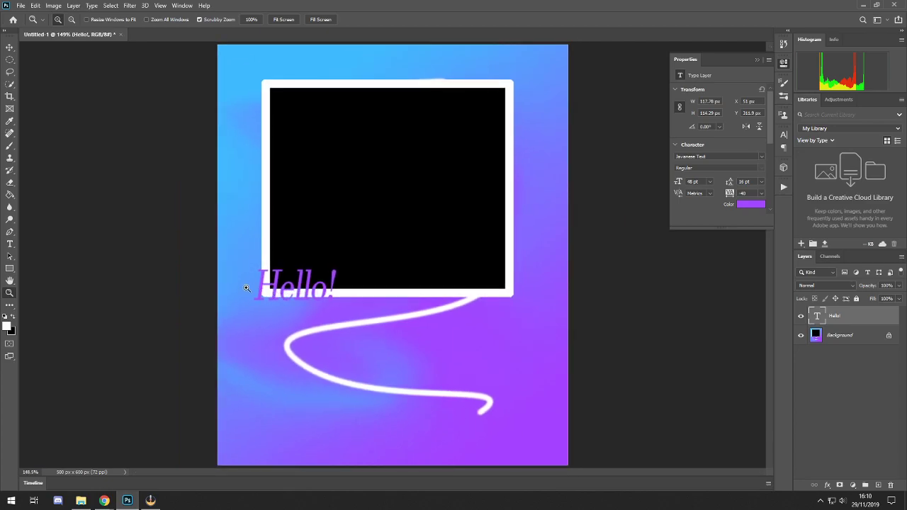
pyautogui.keyDown('alt'); pyautogui.click(246, 288); pyautogui.keyUp('alt')
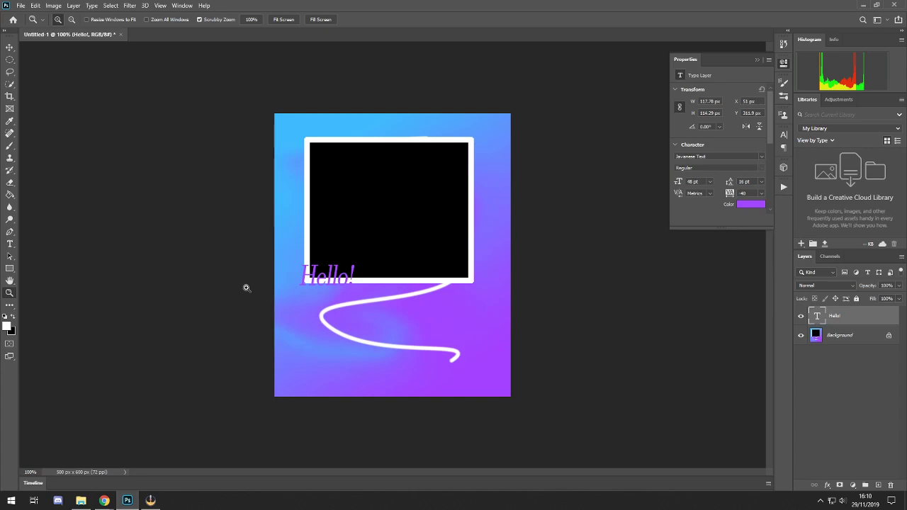
pyautogui.click(248, 290)
pyautogui.keyDown('alt'); pyautogui.click(247, 290); pyautogui.keyUp('alt')
pyautogui.click(247, 290)
pyautogui.keyDown('alt'); pyautogui.click(248, 291); pyautogui.keyUp('alt')
pyautogui.click(249, 292)
pyautogui.keyDown('alt'); pyautogui.click(265, 302); pyautogui.keyUp('alt')
pyautogui.click(268, 304)
pyautogui.keyDown('alt'); pyautogui.click(268, 303); pyautogui.keyUp('alt')
# Swap the foreground and background colors several times, ending with black as foreground and white as background
pyautogui.click(9, 306)
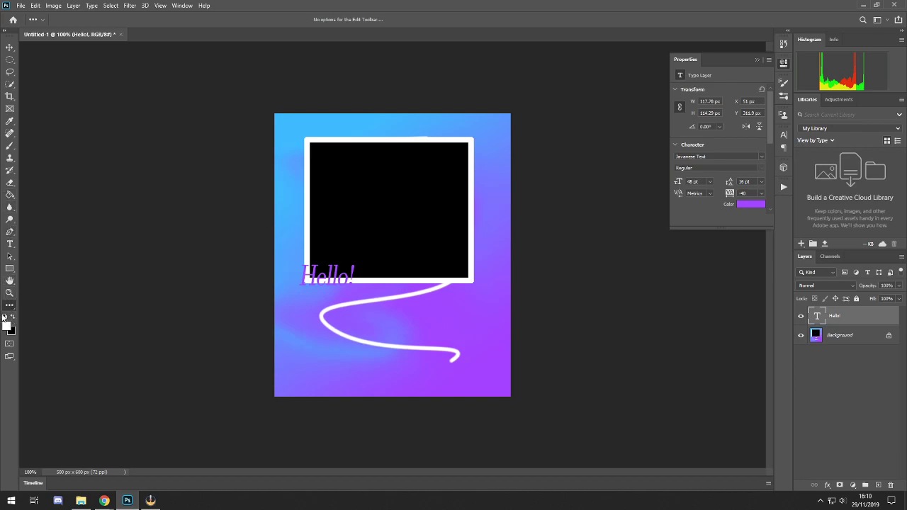
pyautogui.press('x')
pyautogui.press('x')
pyautogui.press('x')
pyautogui.press('x')
pyautogui.press('x')
pyautogui.press('x')
pyautogui.press('x')
# View the color pickers for the foreground and background colors and close them without changing either color
pyautogui.click(7, 326)
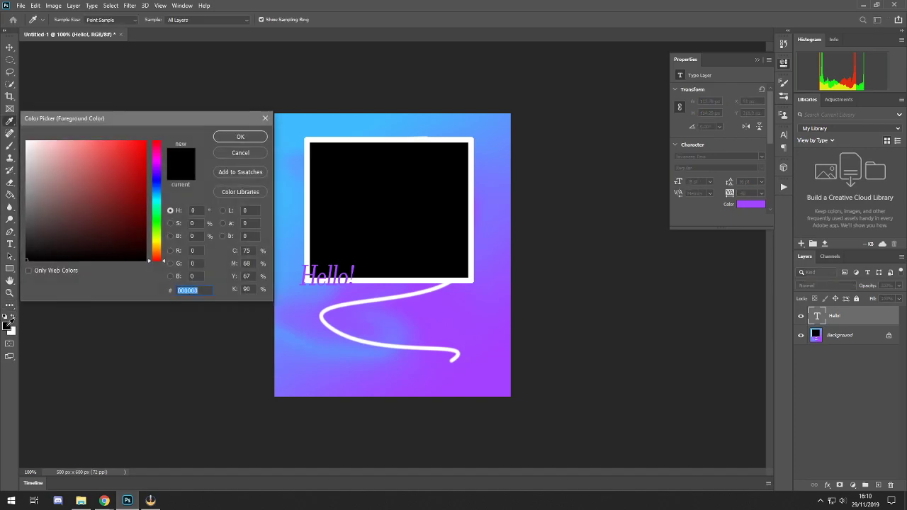
pyautogui.press('Escape')
pyautogui.click(13, 330)
pyautogui.press('Escape')
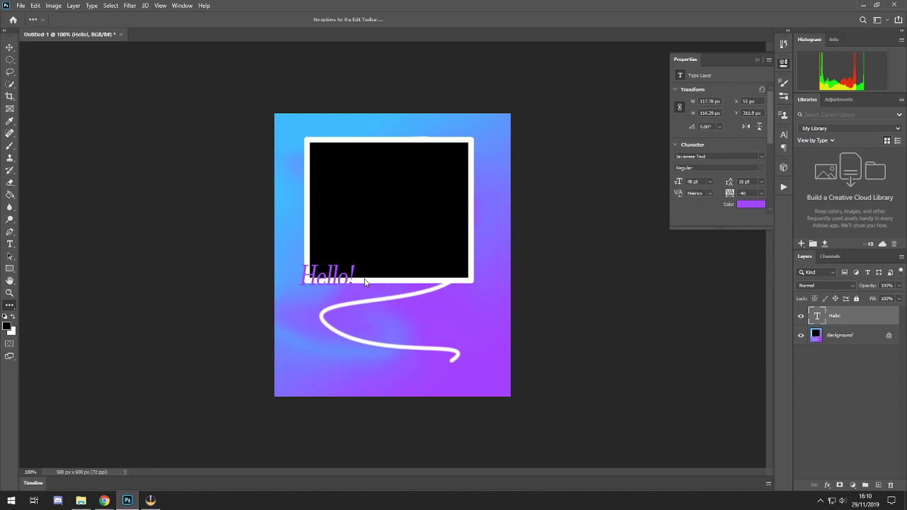
# Examine the available file, import and edit commands, including Video Frames to Layers and the transform options
pyautogui.click(9, 60)
pyautogui.click(21, 5)
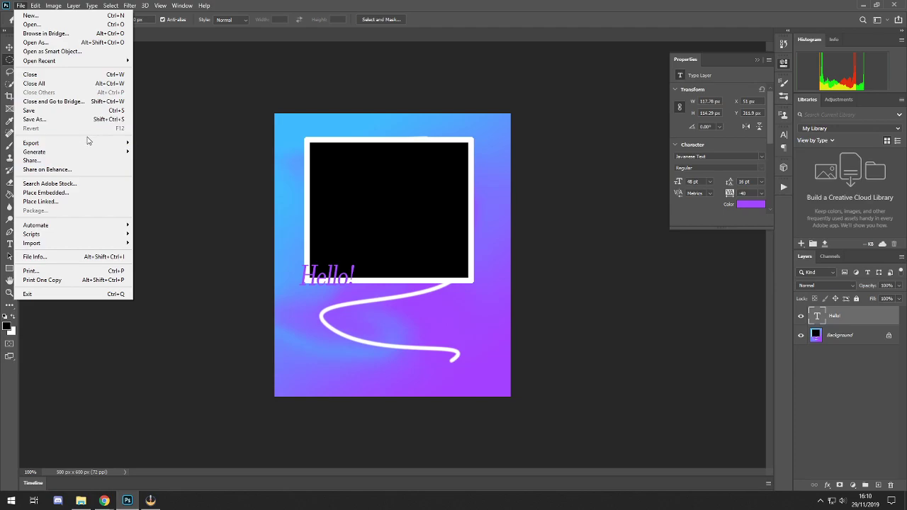
pyautogui.moveTo(87, 144)
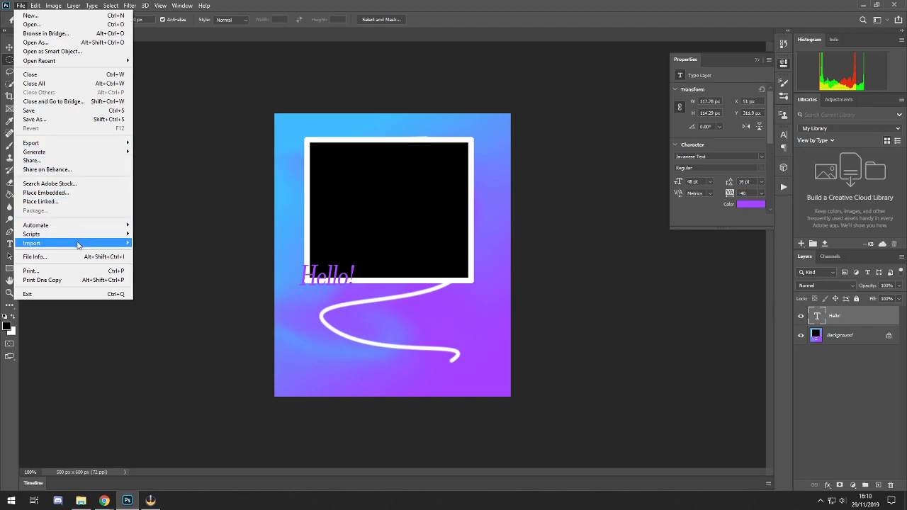
pyautogui.moveTo(87, 244)
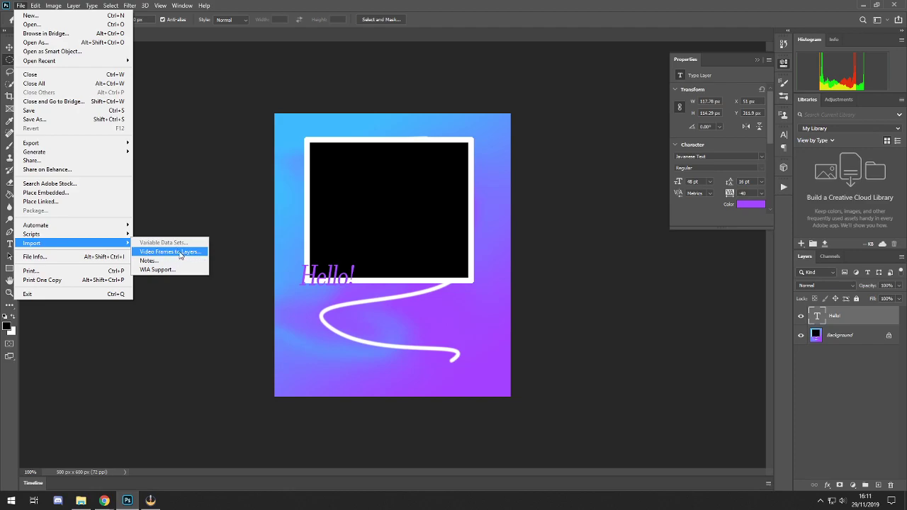
pyautogui.click(203, 170)
pyautogui.click(35, 6)
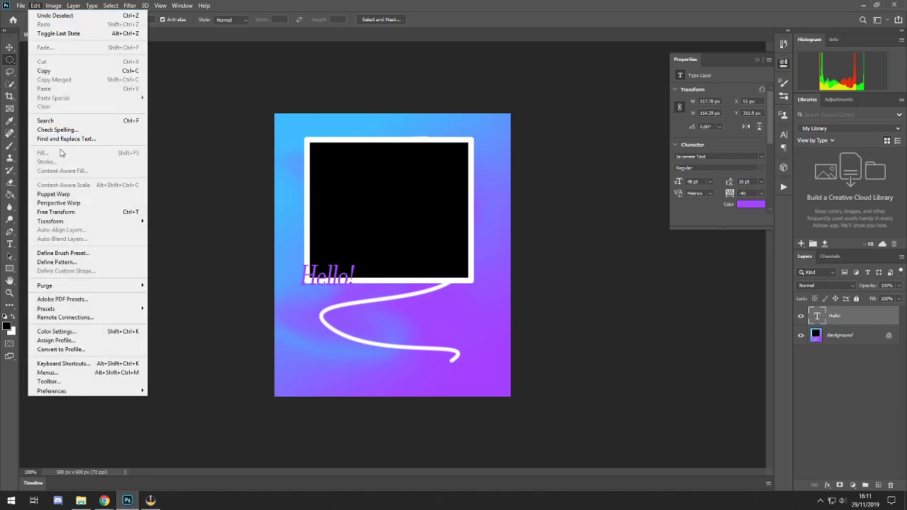
pyautogui.moveTo(81, 226)
# Try an image size of 400 px wide by 600 px high with the proportions unlinked, and cancel the resize
pyautogui.moveTo(55, 9)
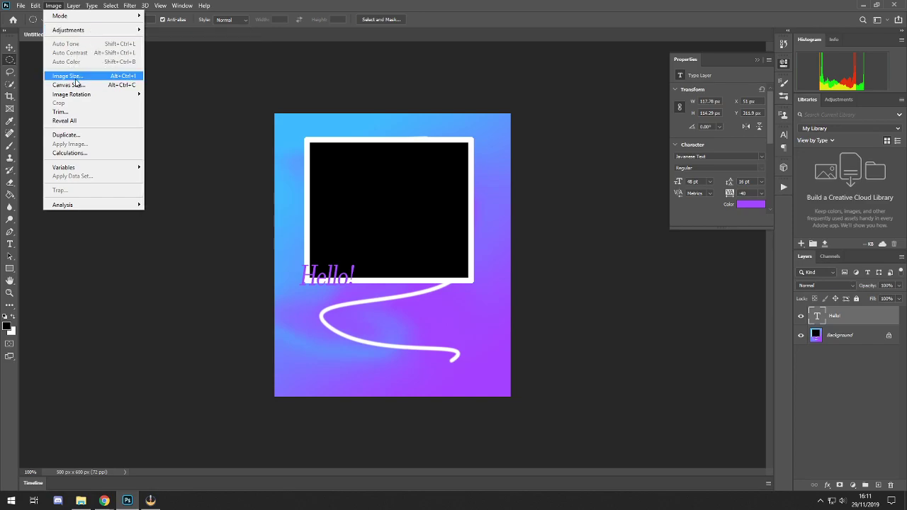
pyautogui.click(116, 78)
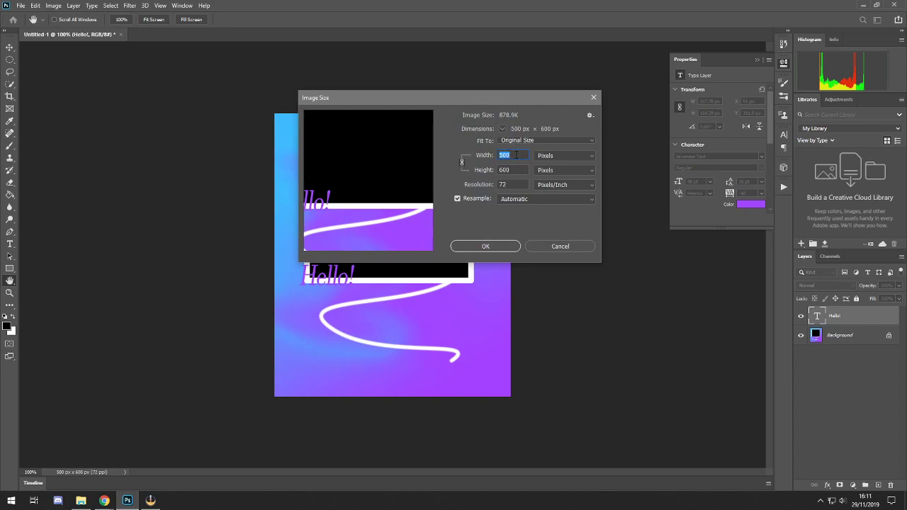
pyautogui.write('400')
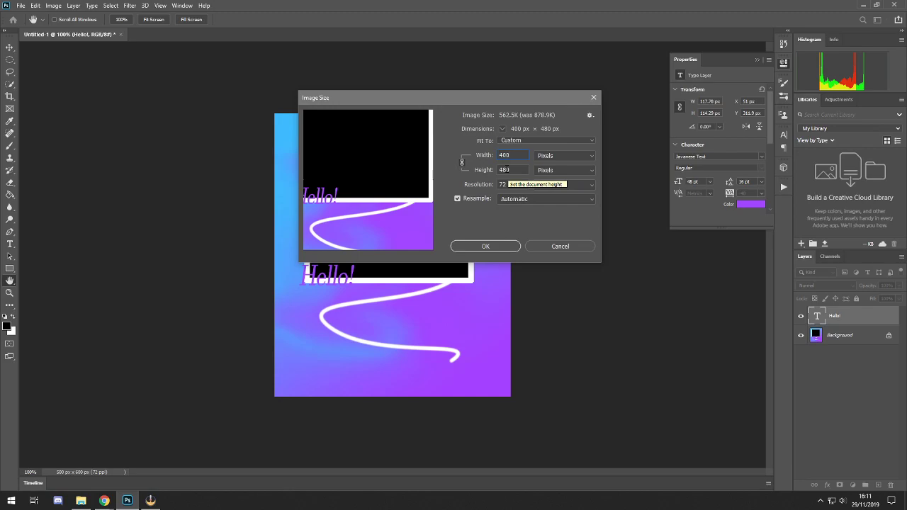
pyautogui.click(461, 162)
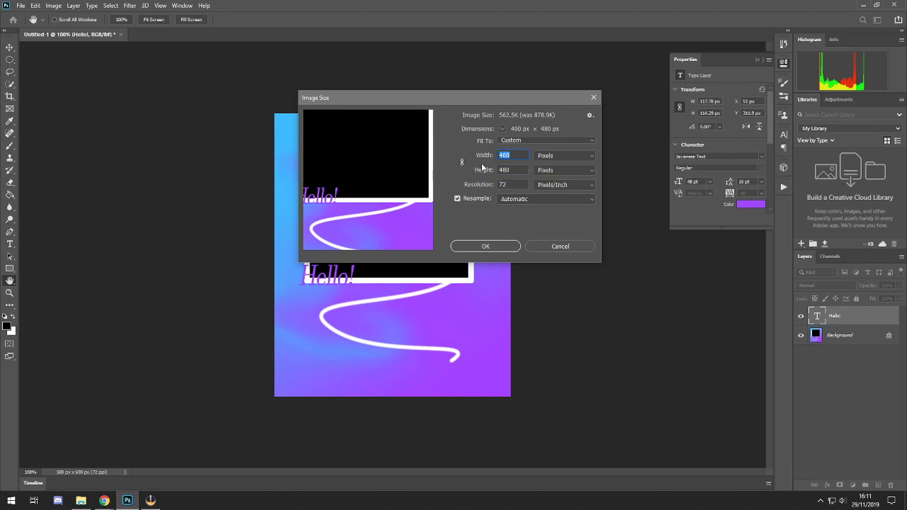
pyautogui.click(518, 170)
pyautogui.doubleClick(518, 170)
pyautogui.write('600')
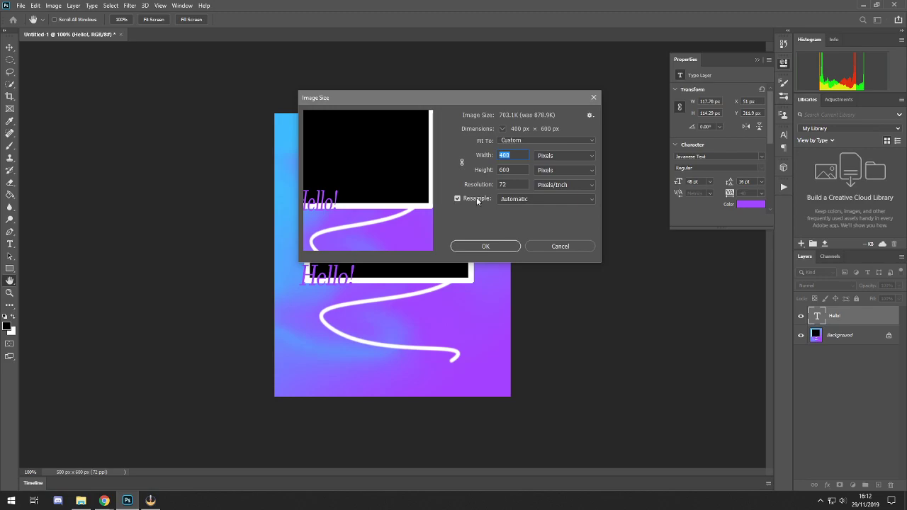
pyautogui.click(561, 247)
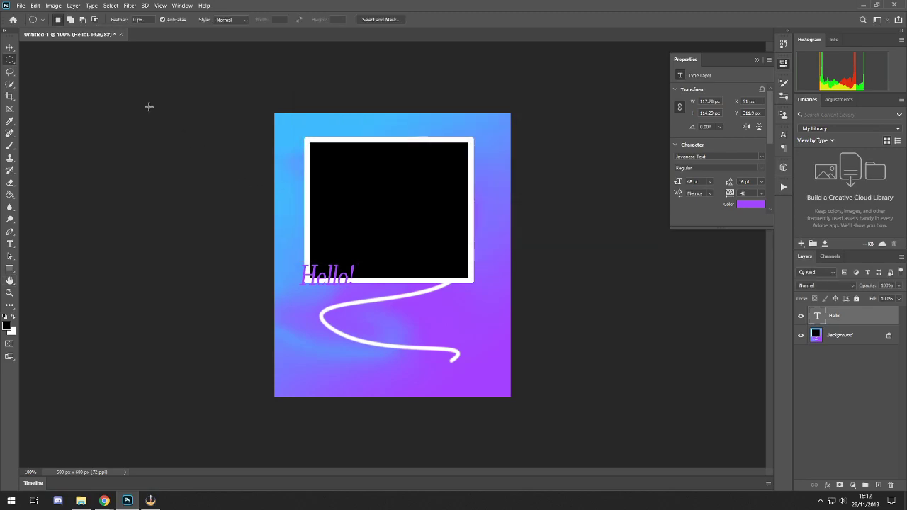
# View the canvas size settings and close them without changing anything
pyautogui.click(54, 6)
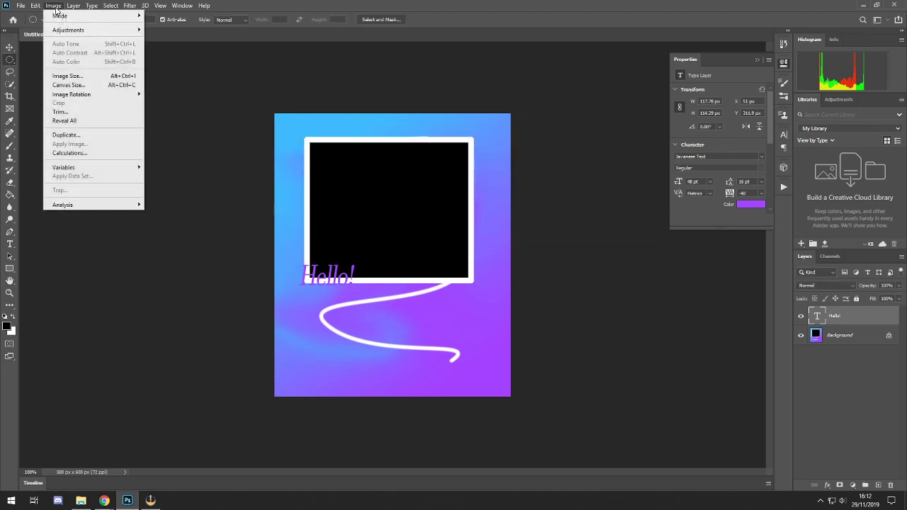
pyautogui.click(70, 84)
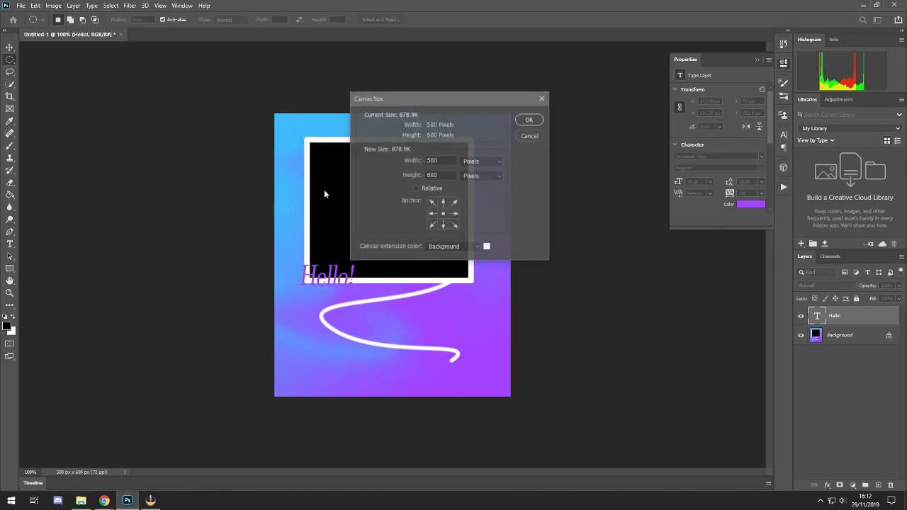
pyautogui.click(530, 136)
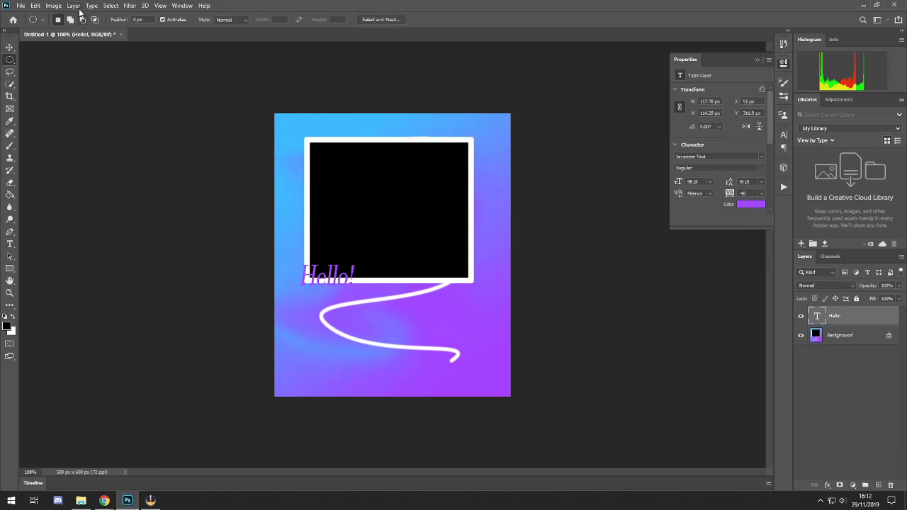
# Rotate the whole canvas by 180°, and rotate it by 180° again to bring it upright
pyautogui.click(53, 5)
pyautogui.moveTo(107, 97)
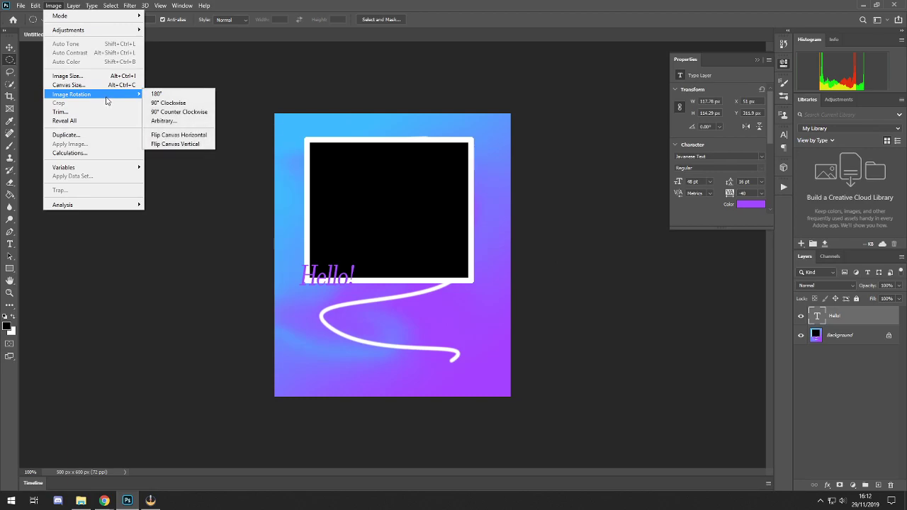
pyautogui.click(157, 93)
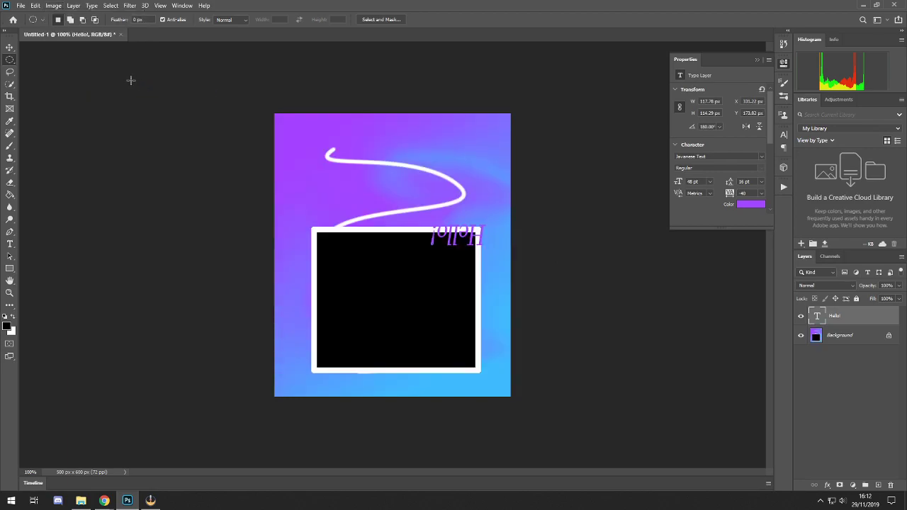
pyautogui.click(54, 5)
pyautogui.moveTo(107, 95)
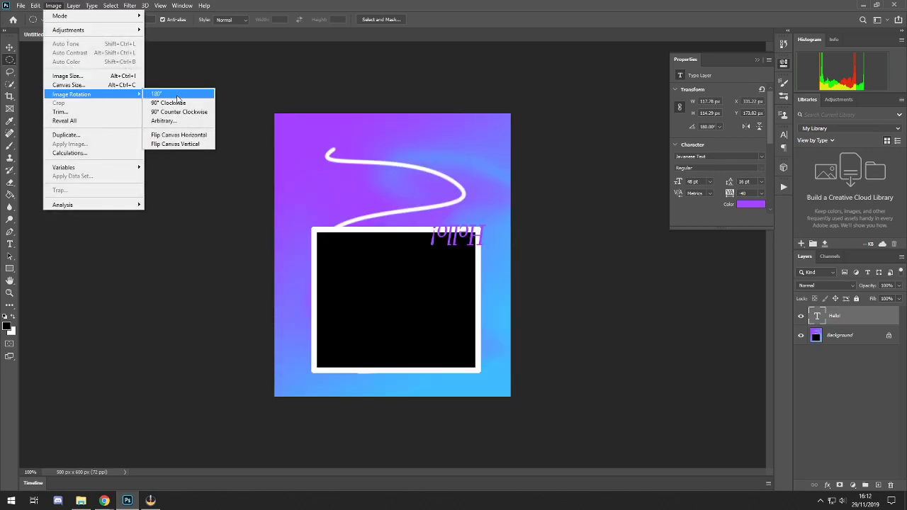
pyautogui.click(157, 93)
# Rotate the canvas by an arbitrary angle of 25° clockwise, and undo the rotation
pyautogui.click(53, 6)
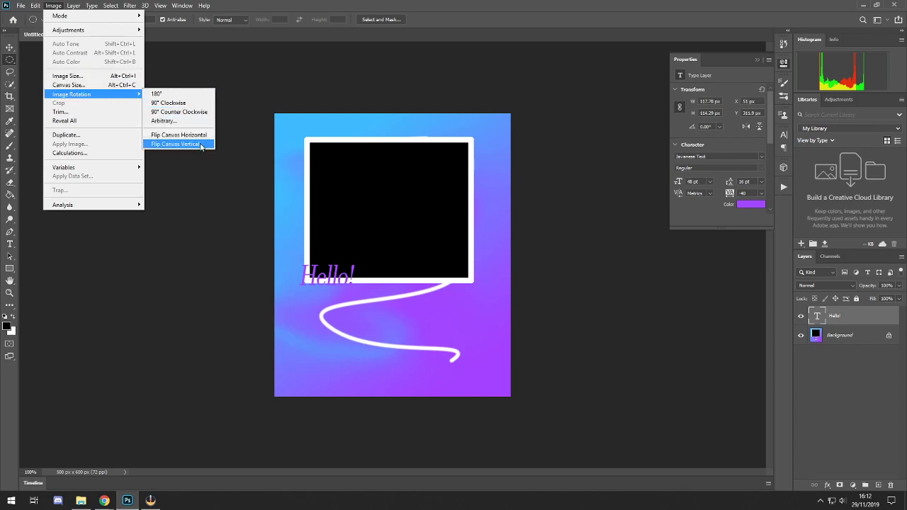
pyautogui.click(190, 125)
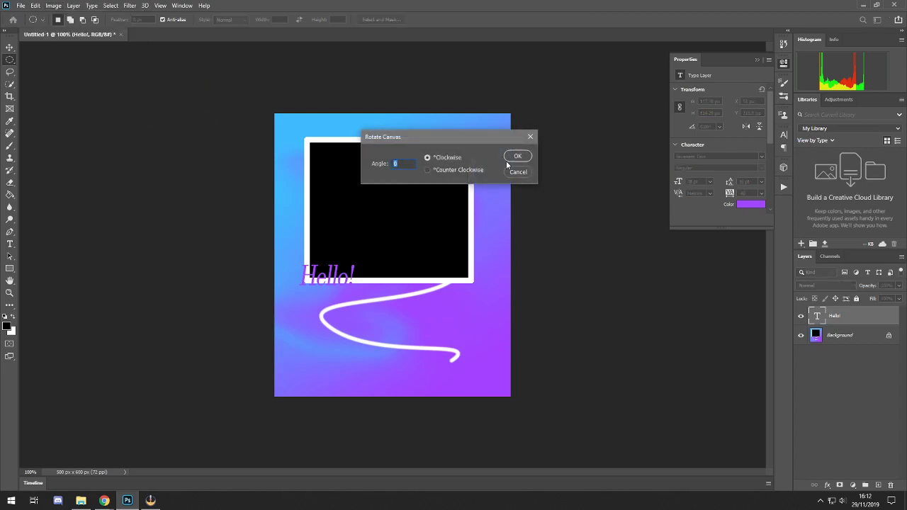
pyautogui.write('25')
pyautogui.press('Return')
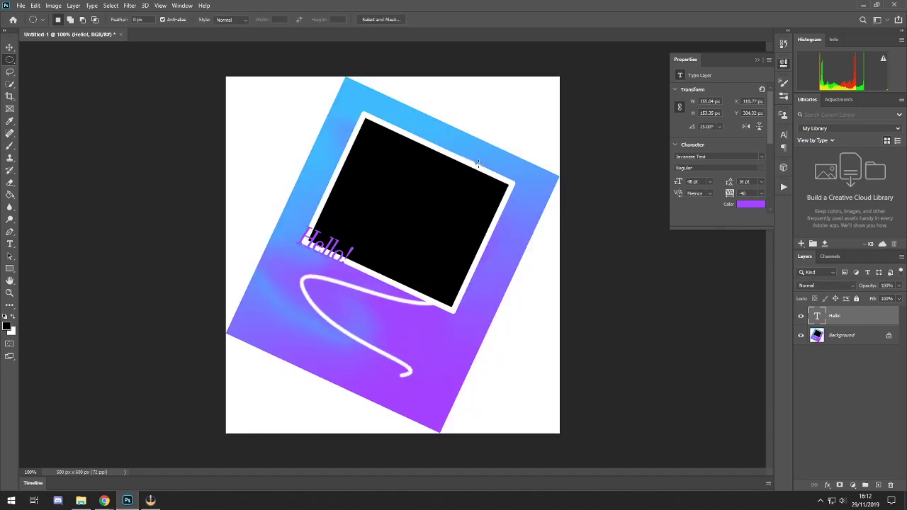
pyautogui.hotkey('ctrl', 'z')
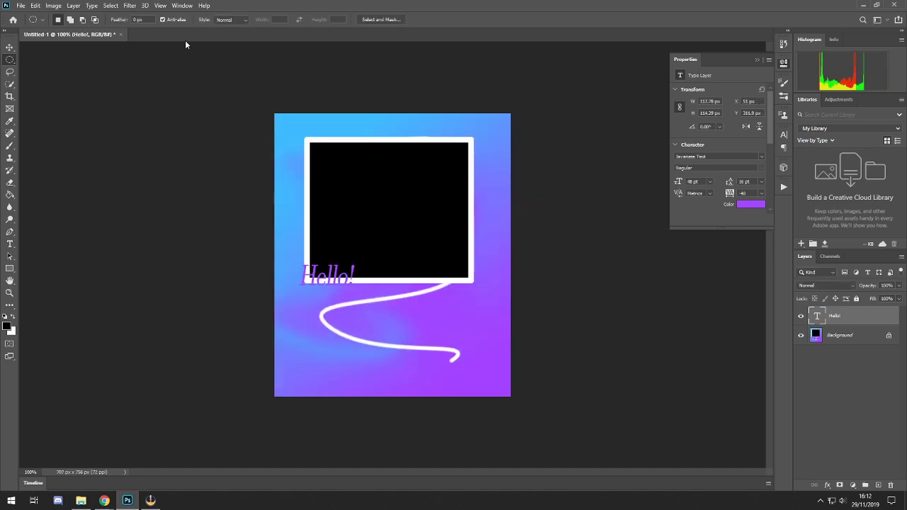
# Duplicate the image as a new document named Untitled-1 copy
pyautogui.click(55, 6)
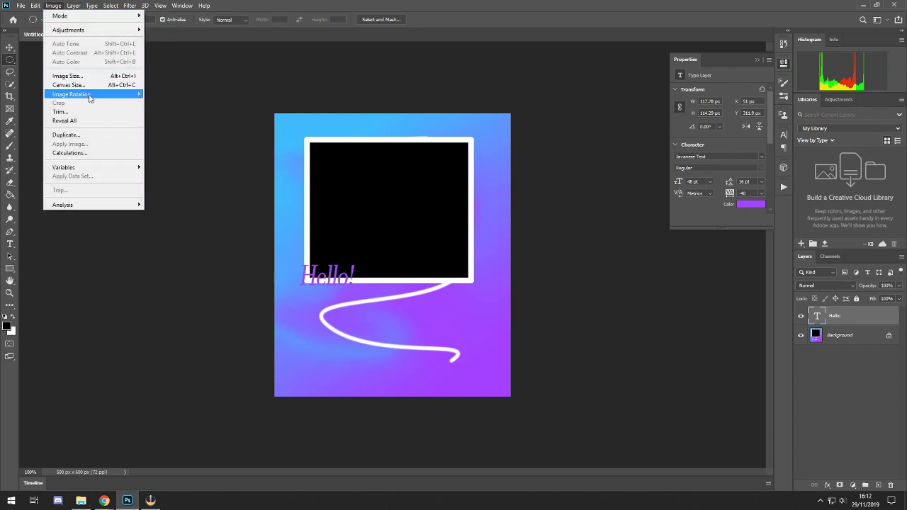
pyautogui.click(85, 135)
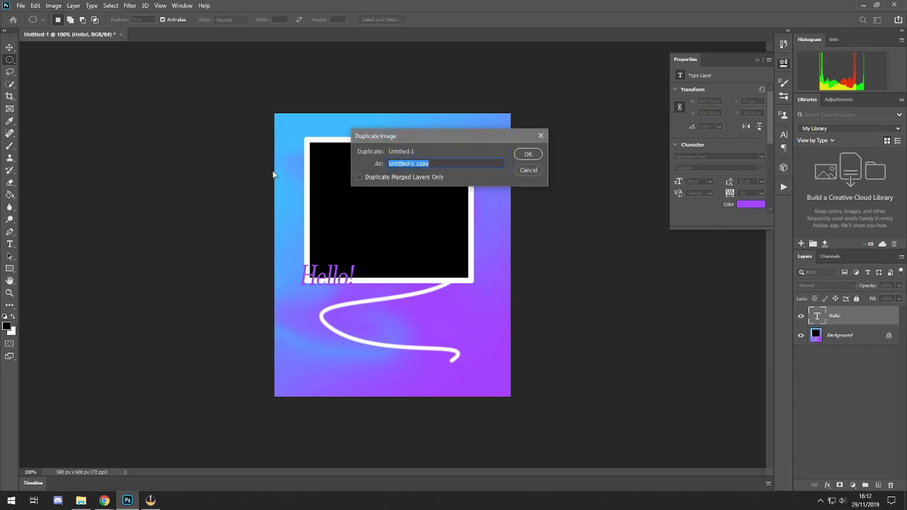
pyautogui.click(528, 154)
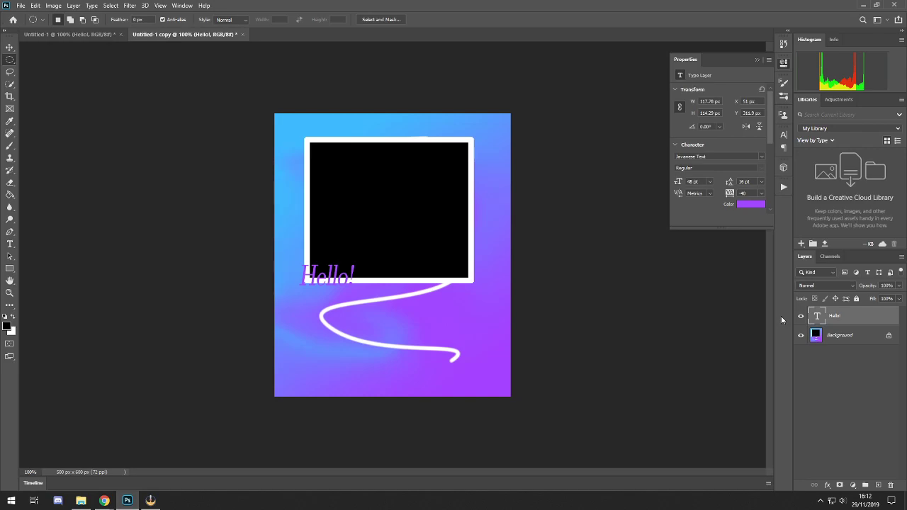
# Duplicate the Hello! text layer and move the copy to the middle of the black square
pyautogui.hotkey('ctrl', 'j')
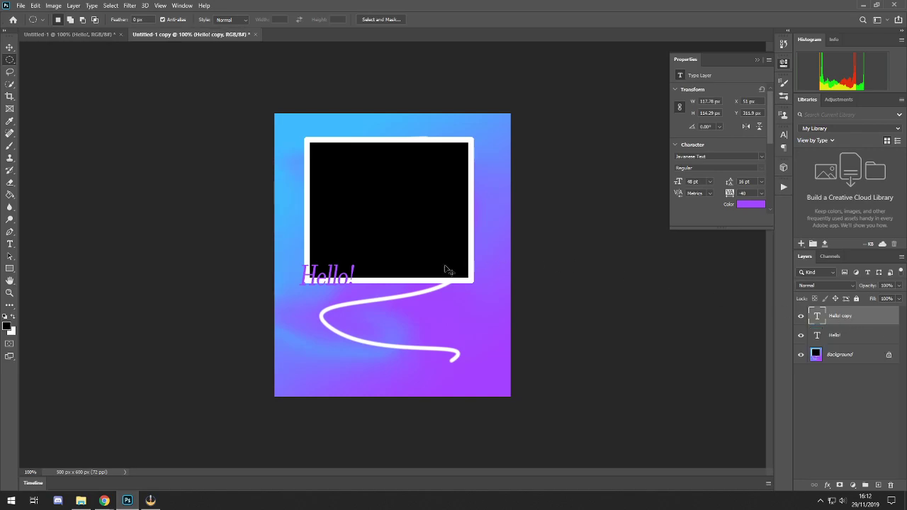
pyautogui.moveTo(337, 275); pyautogui.dragTo(403, 217)
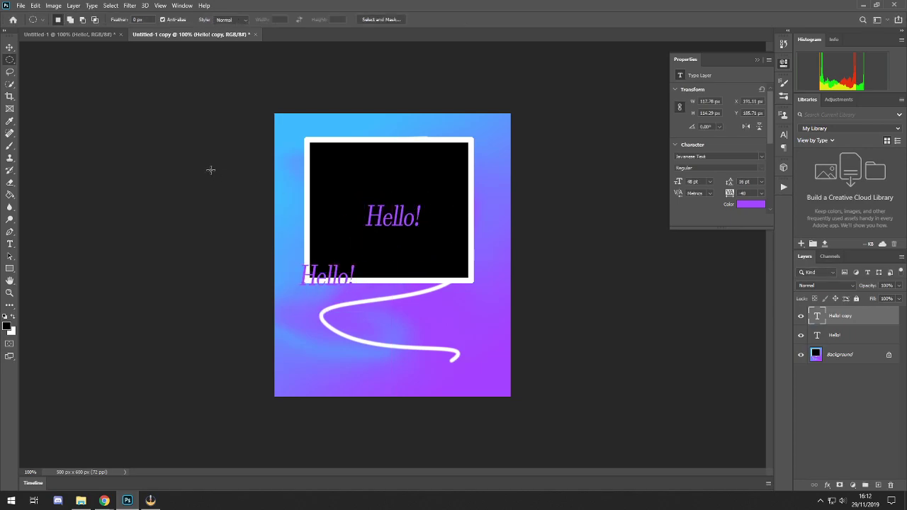
# Delete the duplicated Hello! text layer and the original Hello! layer, leaving only the background in the copied document
pyautogui.click(54, 6)
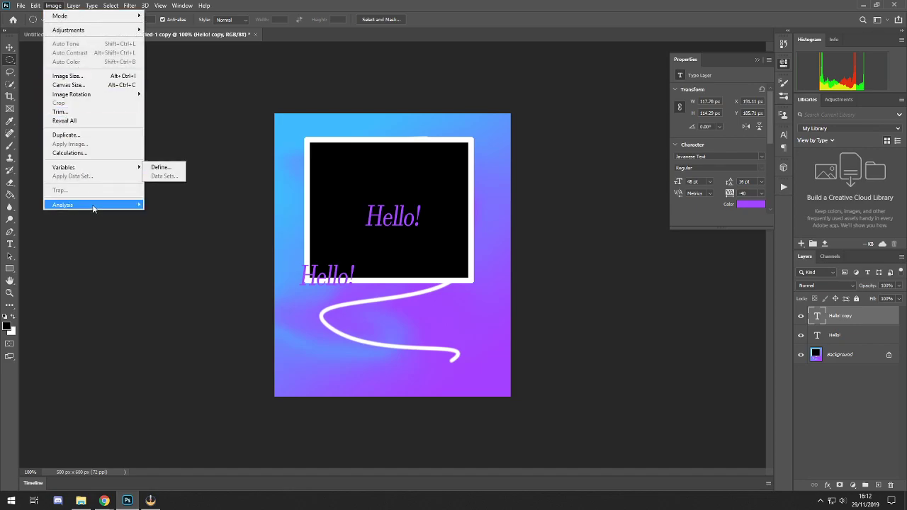
pyautogui.moveTo(76, 9)
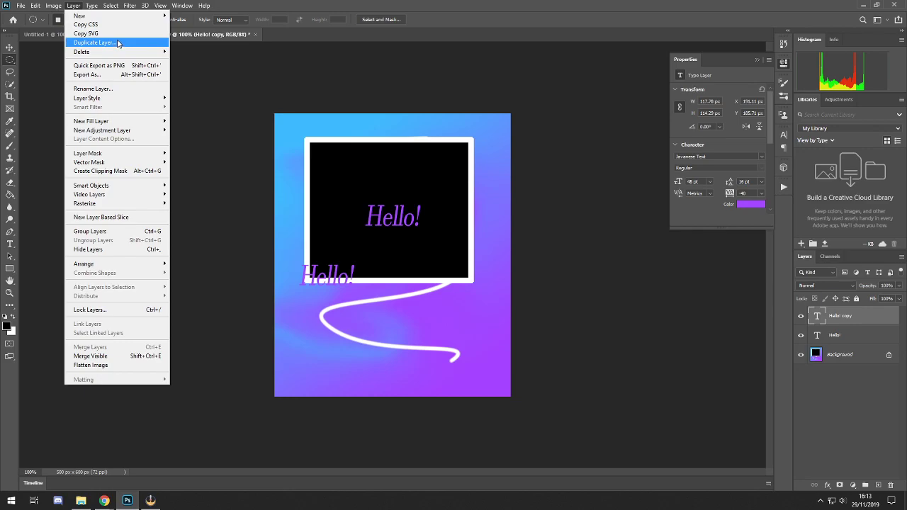
pyautogui.moveTo(126, 53)
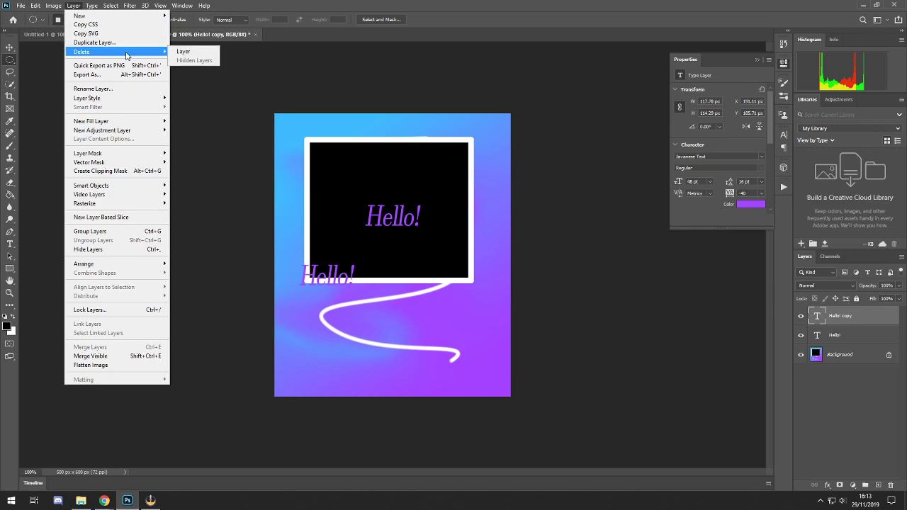
pyautogui.click(185, 52)
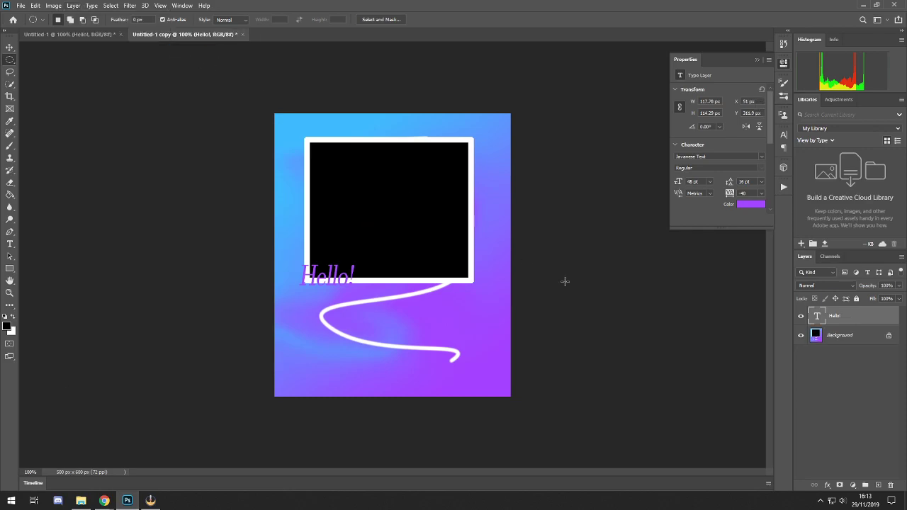
pyautogui.press('Delete')
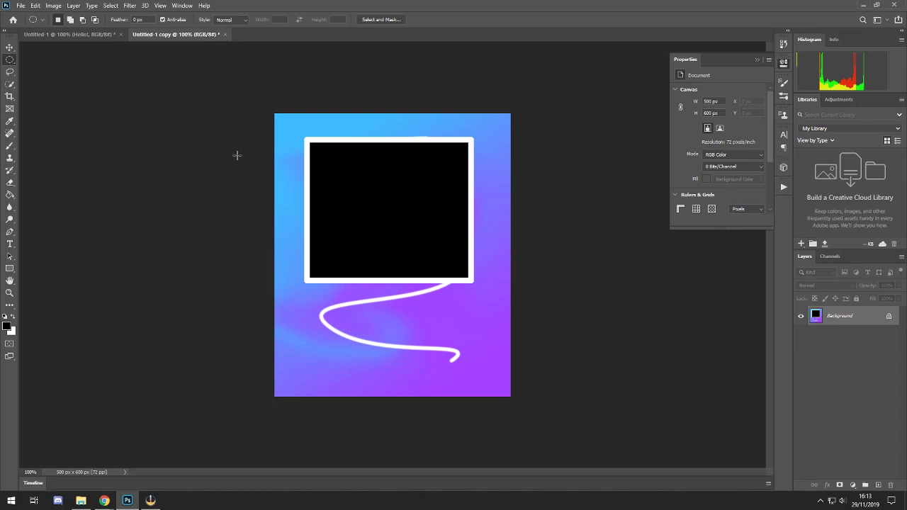
# Apply a Radial Blur to the background with amount 100, Spin method and Good quality, and undo it
pyautogui.click(73, 6)
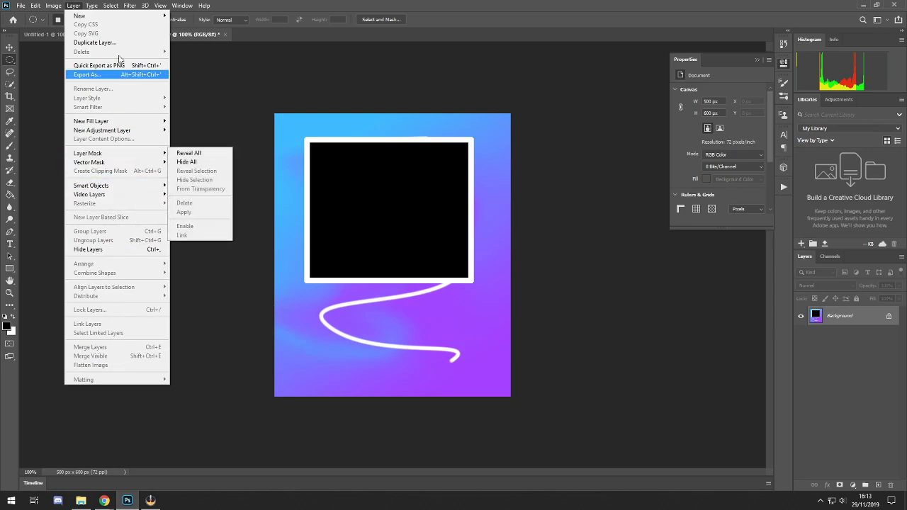
pyautogui.moveTo(93, 6)
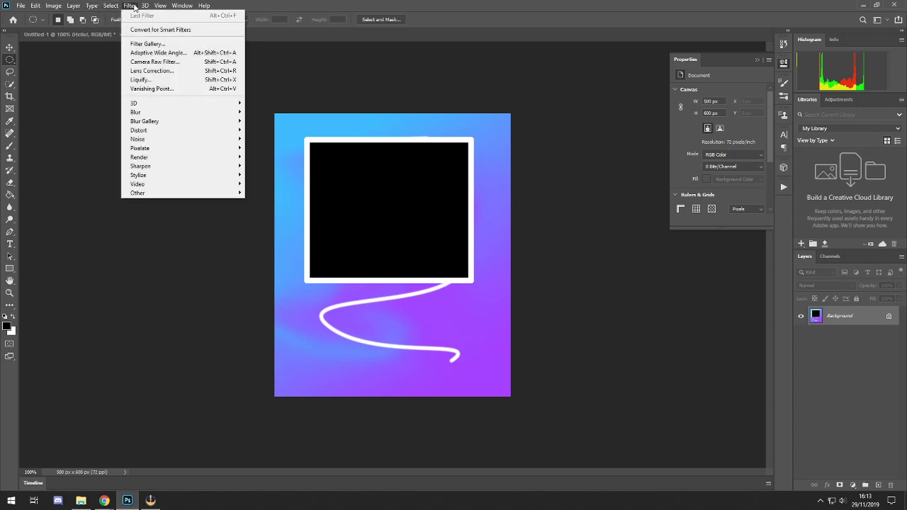
pyautogui.moveTo(177, 112)
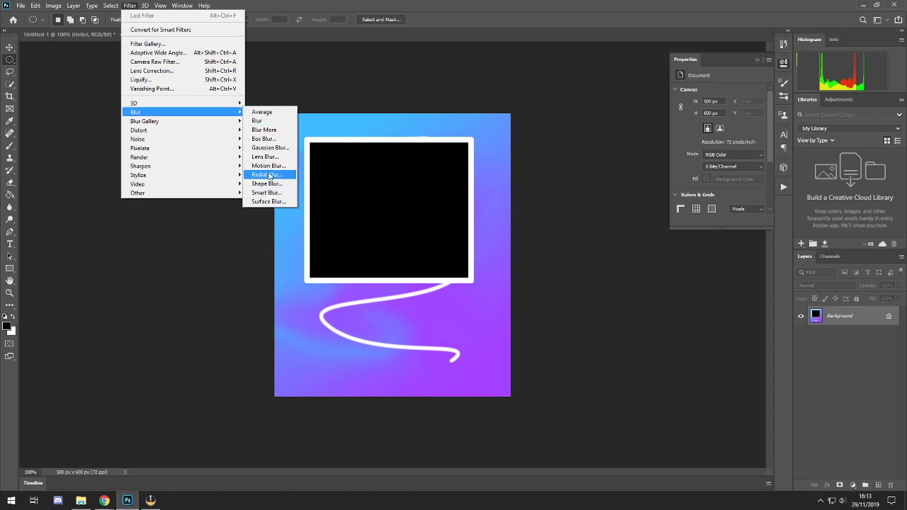
pyautogui.click(270, 175)
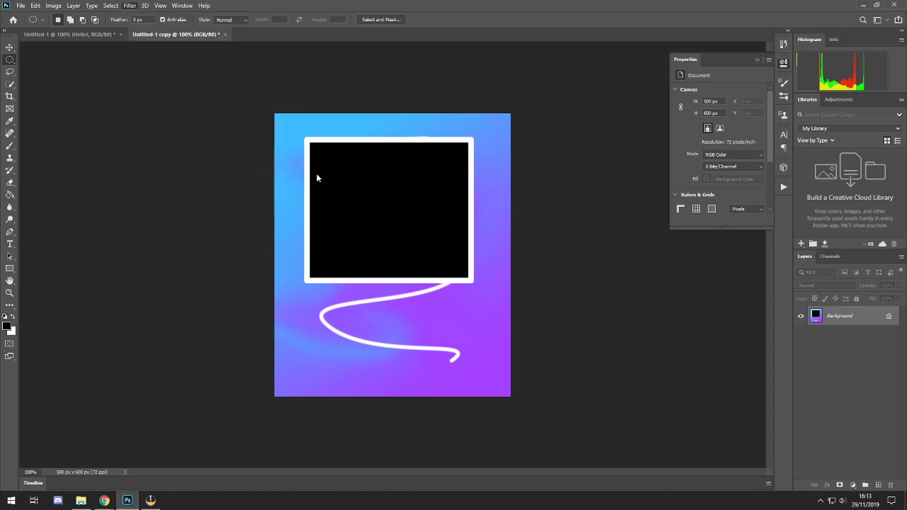
pyautogui.moveTo(400, 157); pyautogui.dragTo(433, 157)
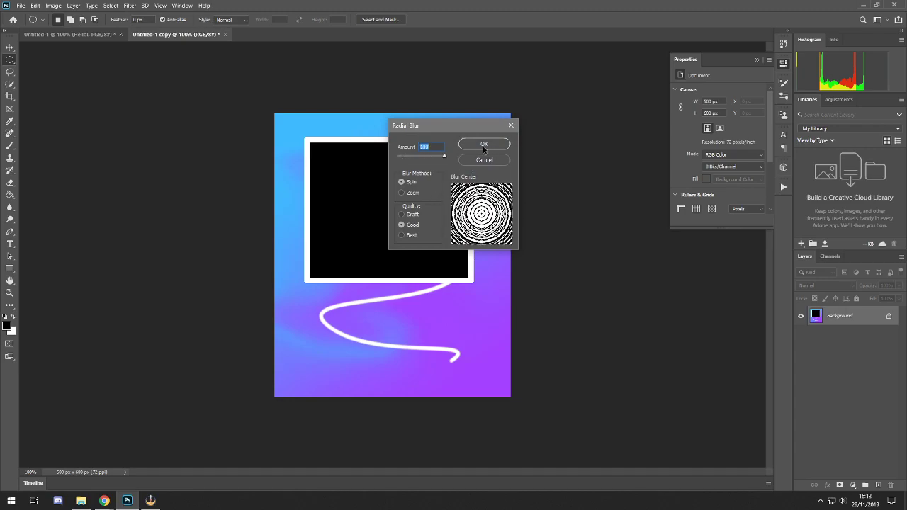
pyautogui.click(484, 144)
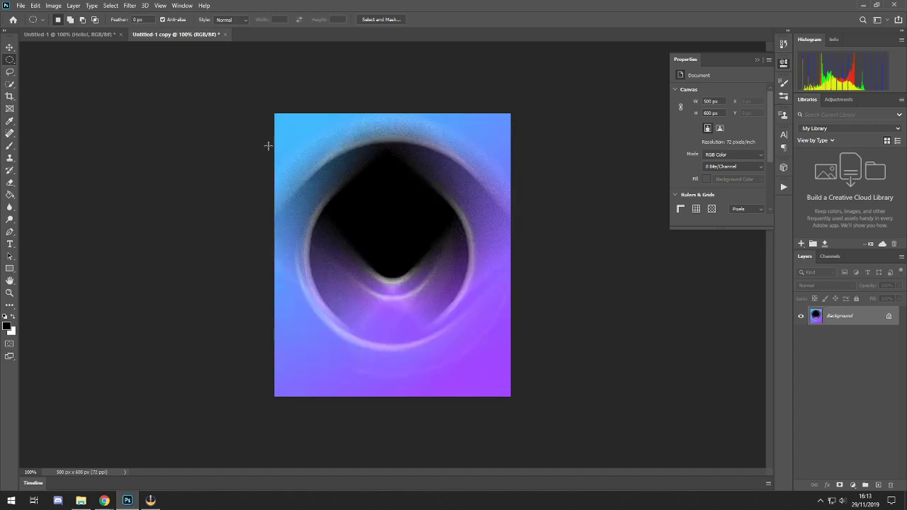
pyautogui.hotkey('ctrl', 'z')
# Apply a Motion Blur to the background with the preset settings, and undo it
pyautogui.click(129, 5)
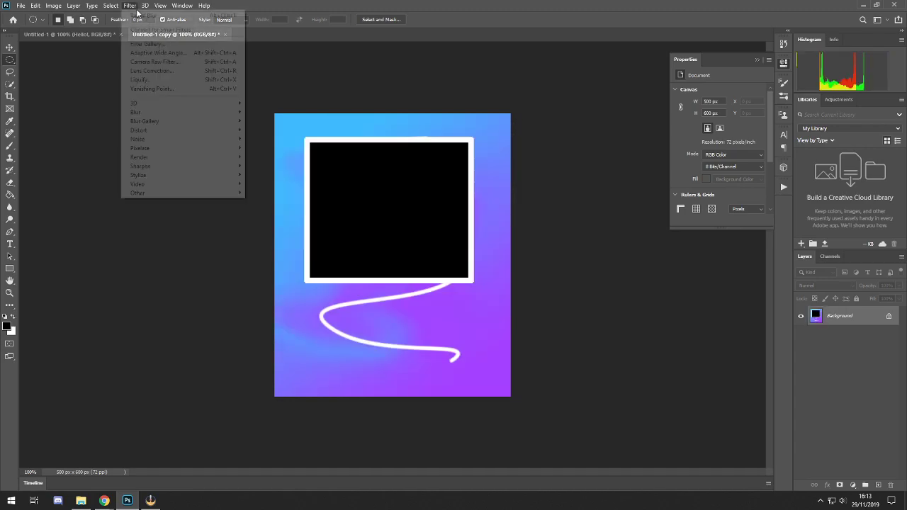
pyautogui.moveTo(222, 113)
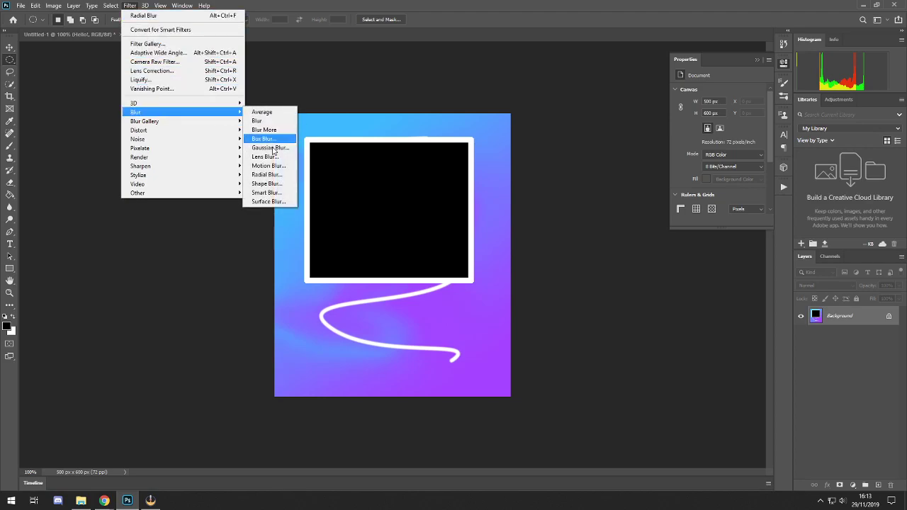
pyautogui.click(268, 165)
pyautogui.click(497, 111)
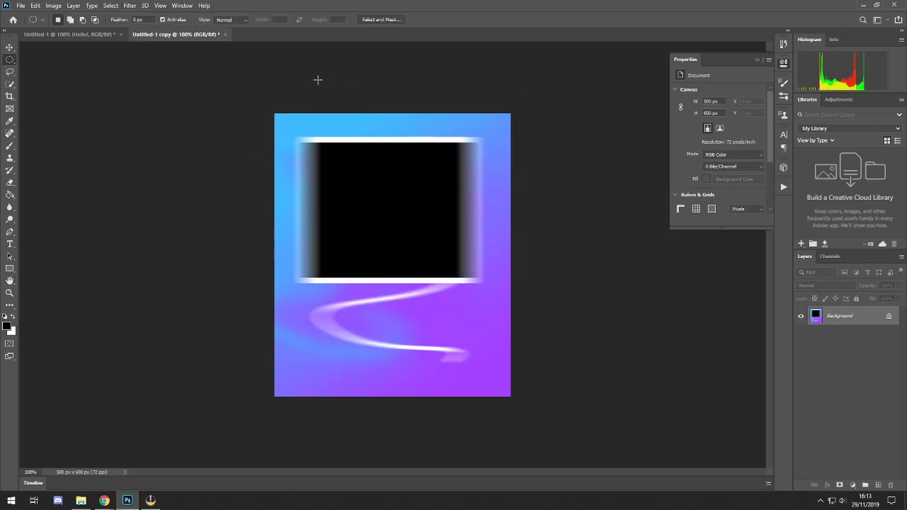
pyautogui.hotkey('ctrl', 'z')
pyautogui.click(132, 5)
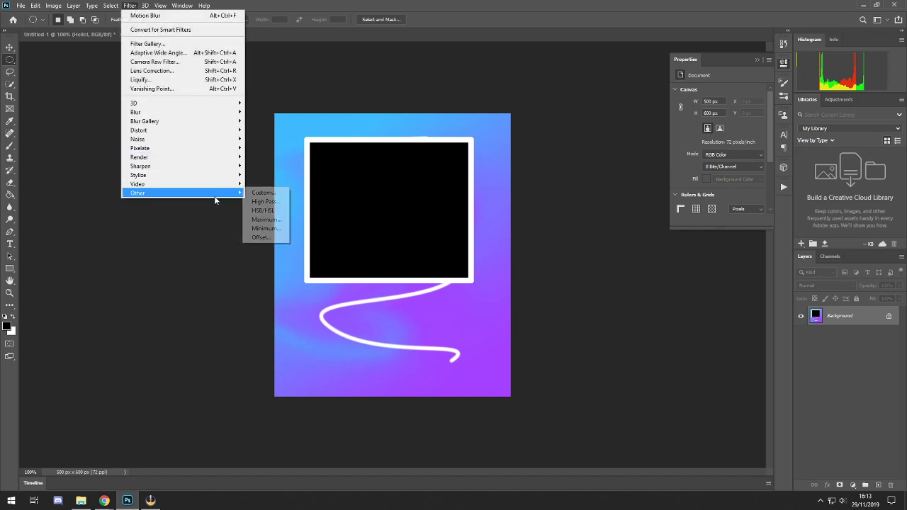
pyautogui.moveTo(144, 7)
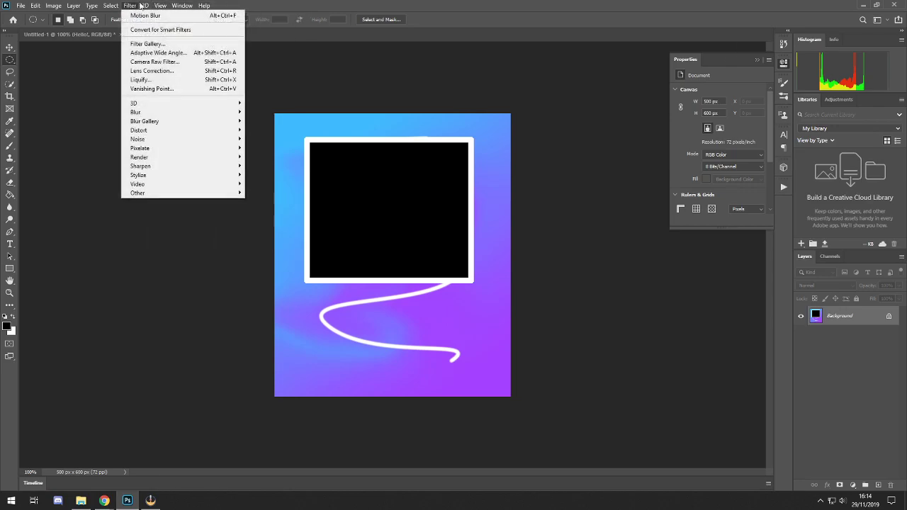
# Switch between the two open documents, and close Untitled-1 copy without saving it
pyautogui.moveTo(173, 5)
pyautogui.click(142, 36)
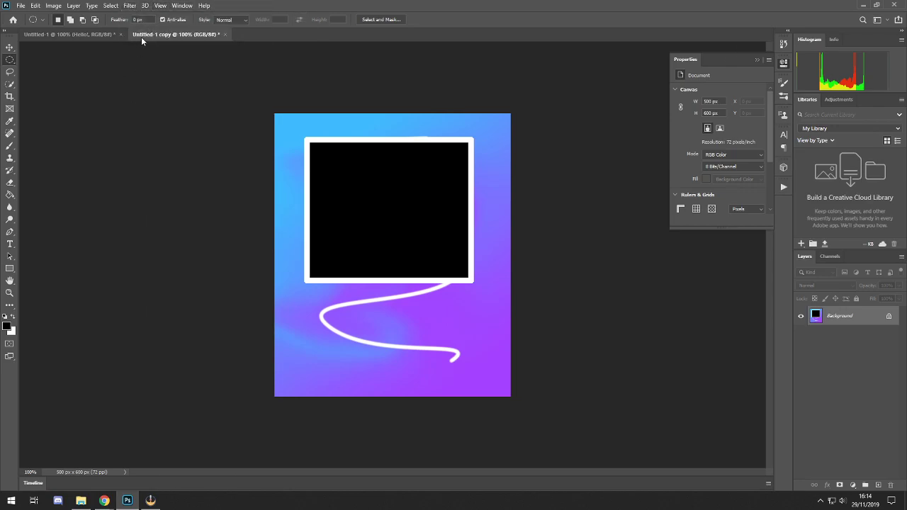
pyautogui.click(103, 34)
pyautogui.click(160, 33)
pyautogui.click(225, 34)
pyautogui.click(441, 185)
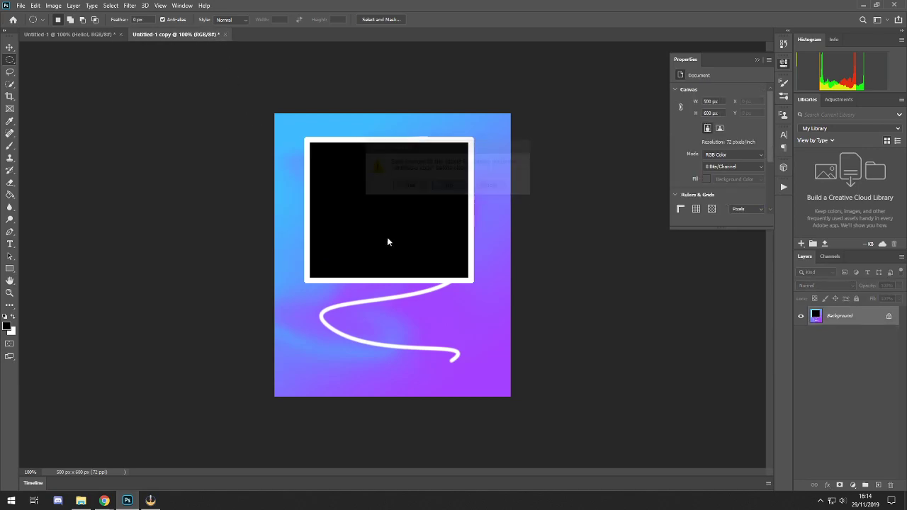
# Collapse the layer properties and display the history of edits for Untitled-1
pyautogui.click(756, 60)
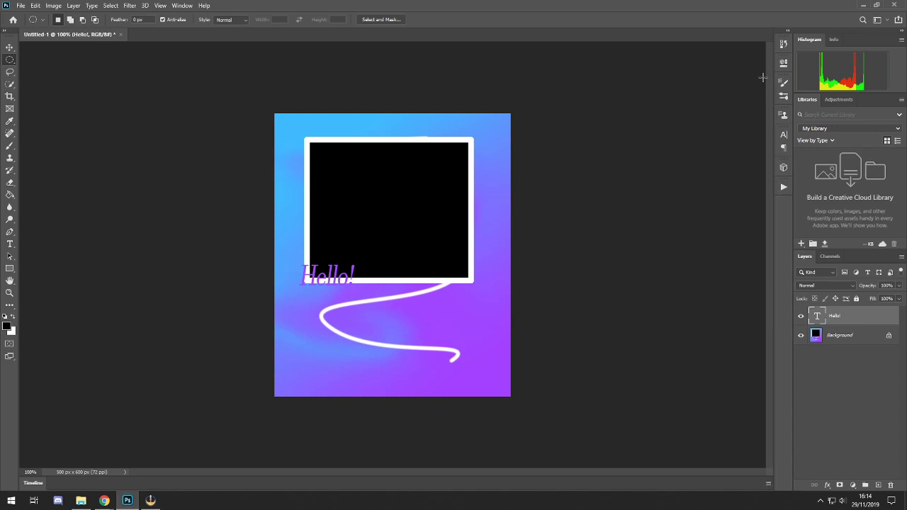
pyautogui.click(783, 46)
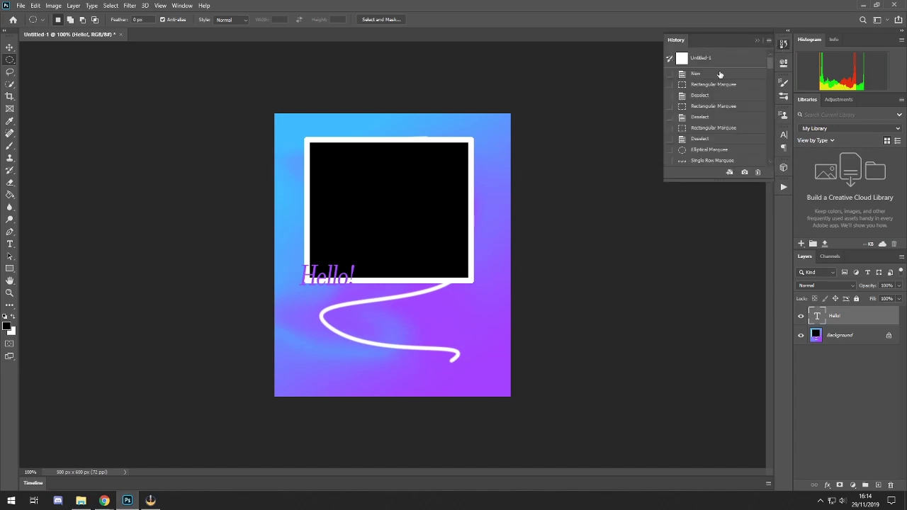
# Revert the document to its New state, and restore it to the Rotate Canvas state right after the last Deselect in the history
pyautogui.click(697, 85)
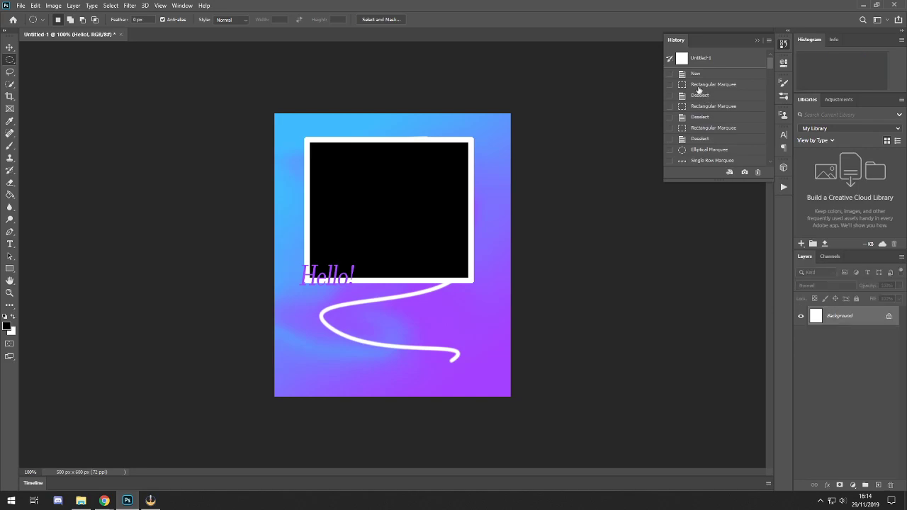
pyautogui.click(696, 77)
pyautogui.scroll(-5, 712, 105)
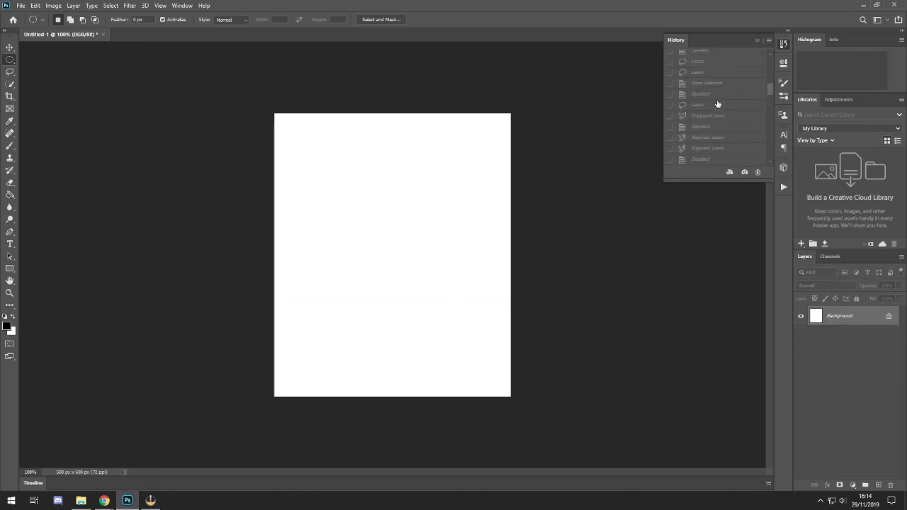
pyautogui.moveTo(717, 113)
pyautogui.mouseDown()
pyautogui.moveTo(716, 126)
pyautogui.moveTo(765, 145)
pyautogui.moveTo(715, 155)
pyautogui.moveTo(714, 130)
pyautogui.mouseUp()
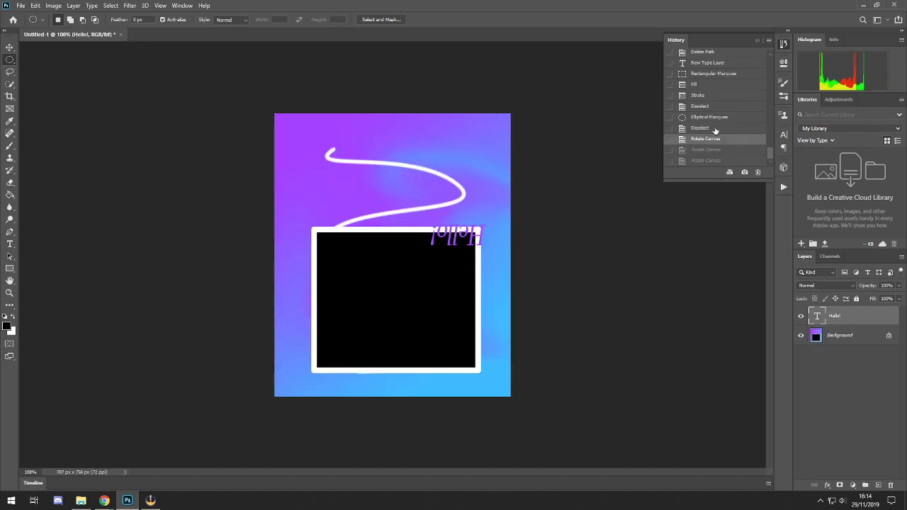
pyautogui.click(757, 172)
pyautogui.click(449, 186)
pyautogui.click(757, 40)
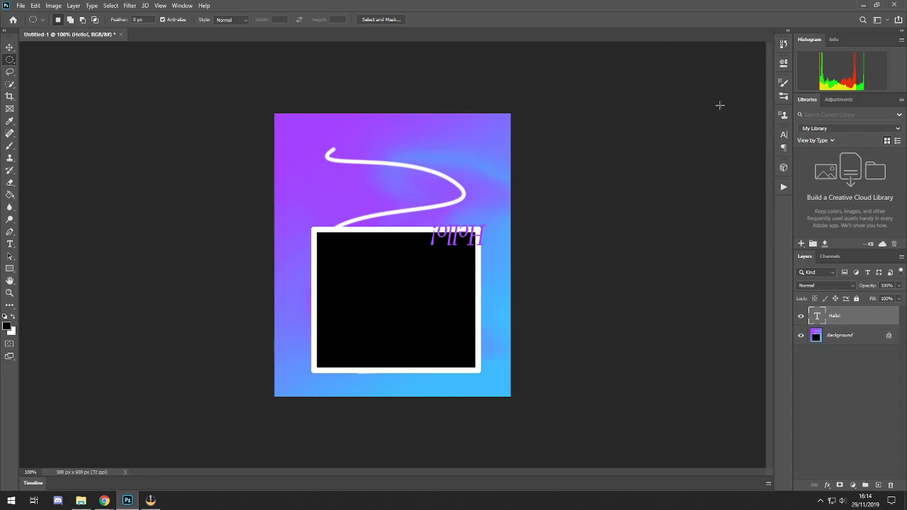
# Examine the Hello! type layer's properties, the brush settings and brush presets, and the clone source options
pyautogui.click(782, 64)
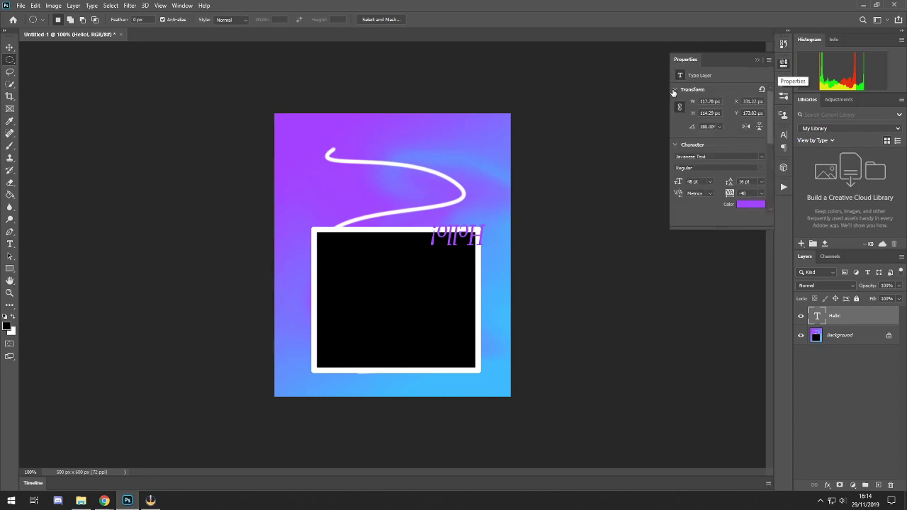
pyautogui.click(783, 65)
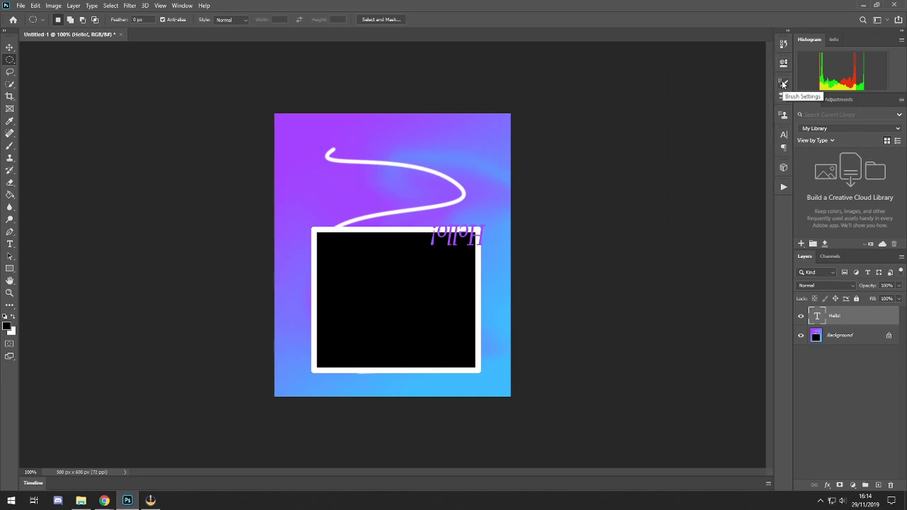
pyautogui.click(783, 83)
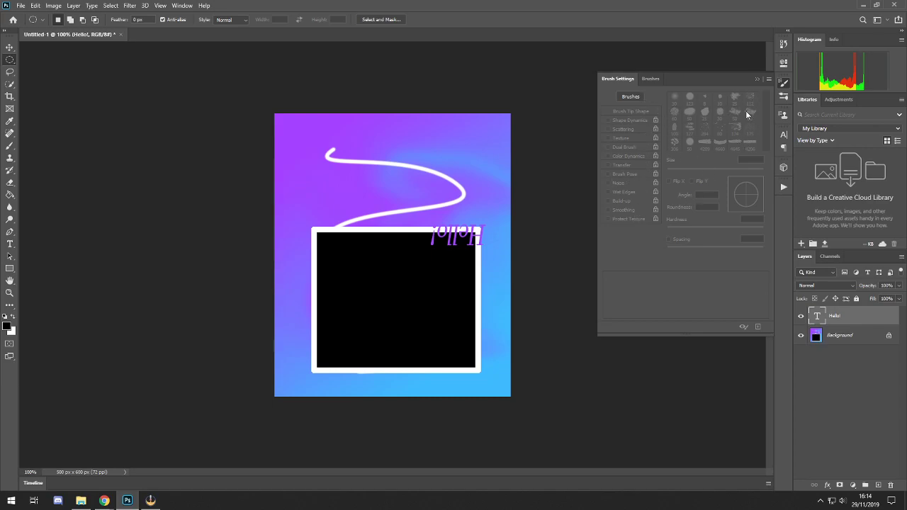
pyautogui.click(783, 96)
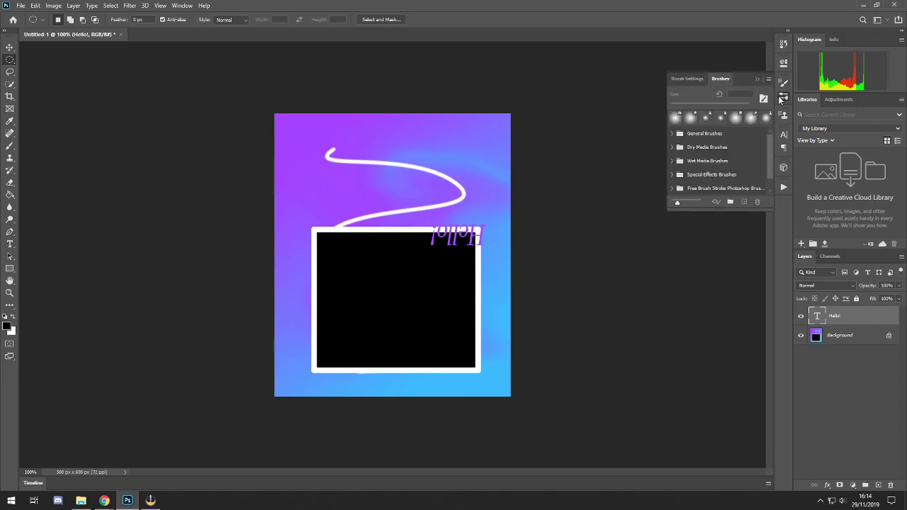
pyautogui.scroll(-1, 719, 154)
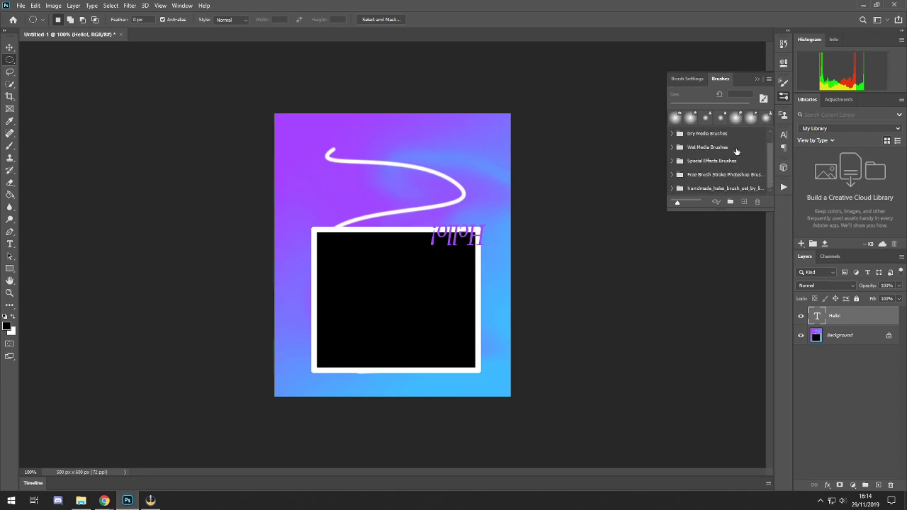
pyautogui.click(783, 97)
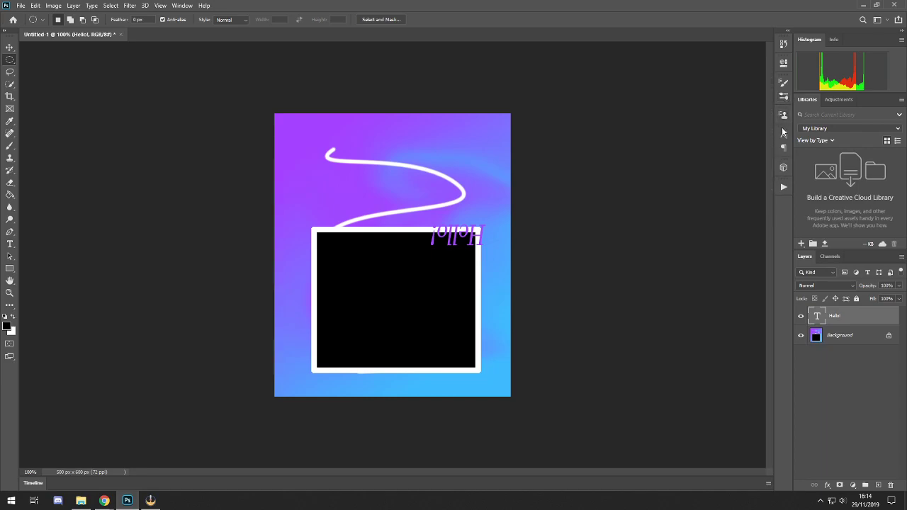
pyautogui.click(783, 116)
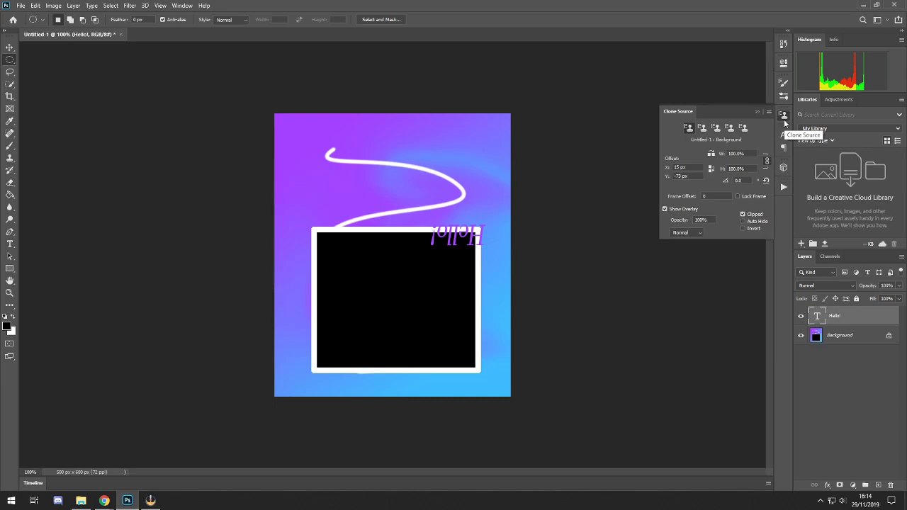
pyautogui.click(783, 116)
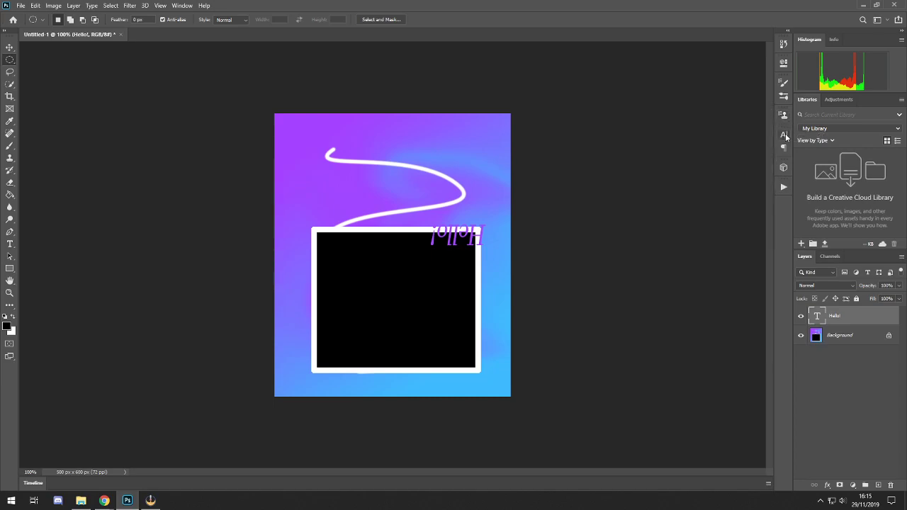
# Display the character settings, add the text "Hello" inside the white curve above the black box, and colour it black
pyautogui.click(783, 135)
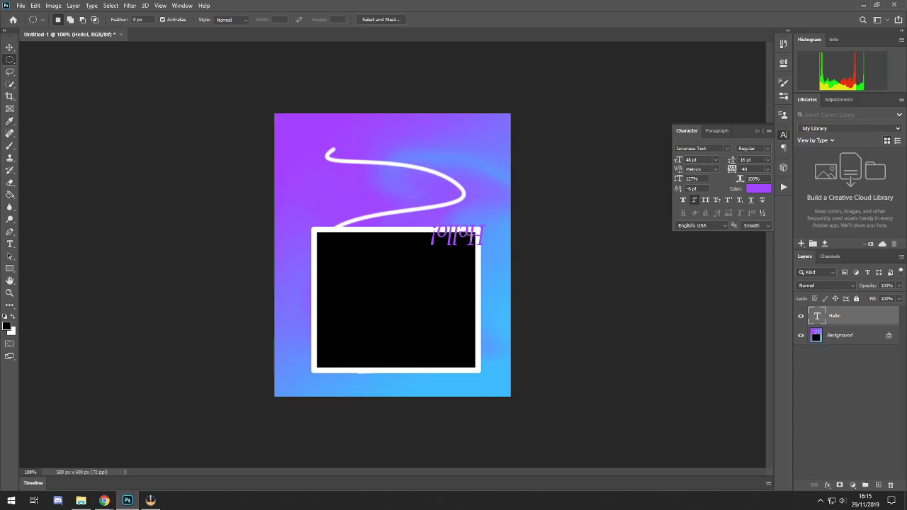
pyautogui.click(10, 244)
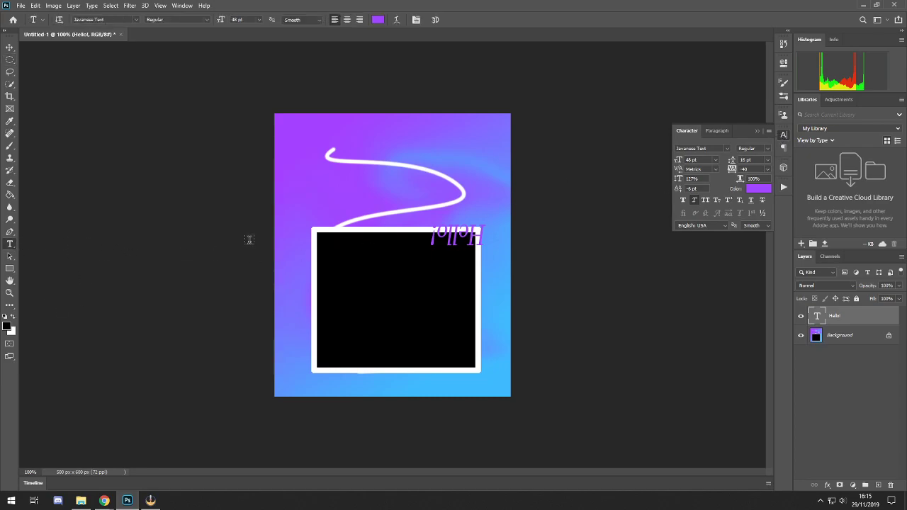
pyautogui.click(322, 182)
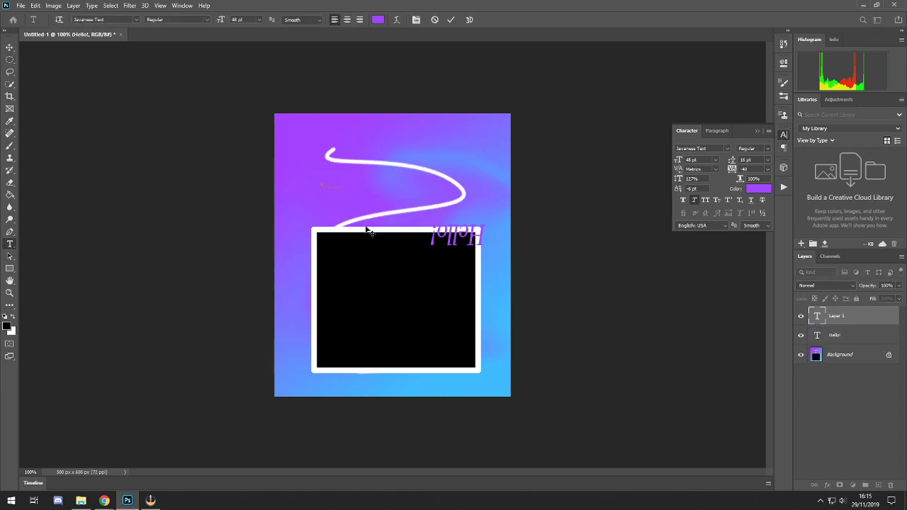
pyautogui.hotkey('ctrl', 'a')
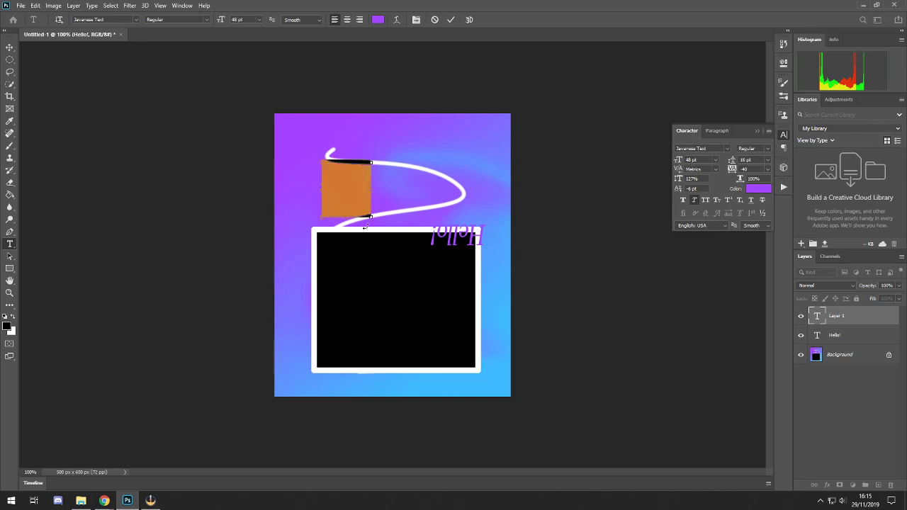
pyautogui.click(13, 317)
pyautogui.click(14, 317)
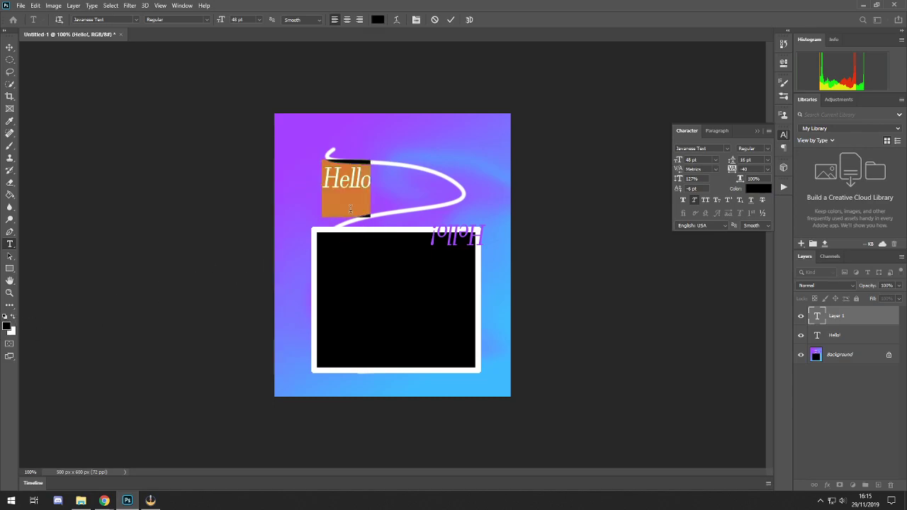
# Set the tracking of the black Hello text to 200
pyautogui.click(347, 180)
pyautogui.hotkey('ctrl', 'a')
pyautogui.click(767, 169)
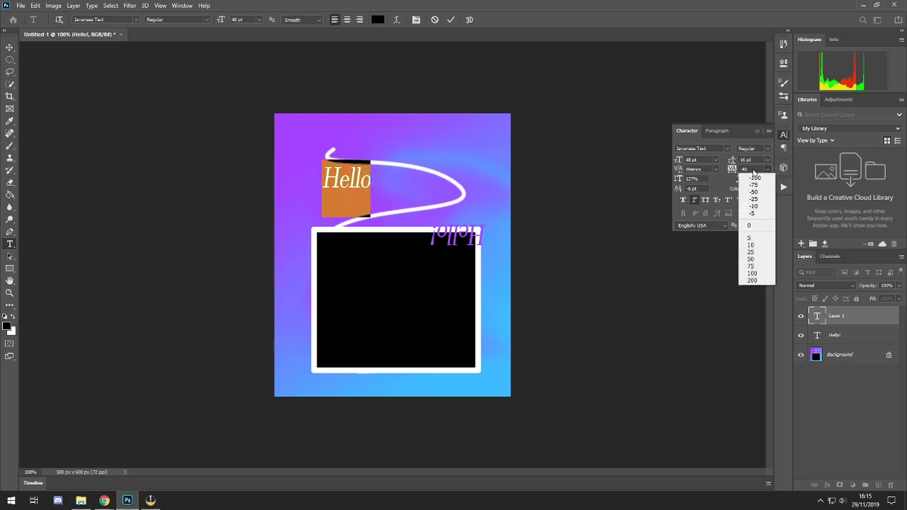
pyautogui.click(751, 280)
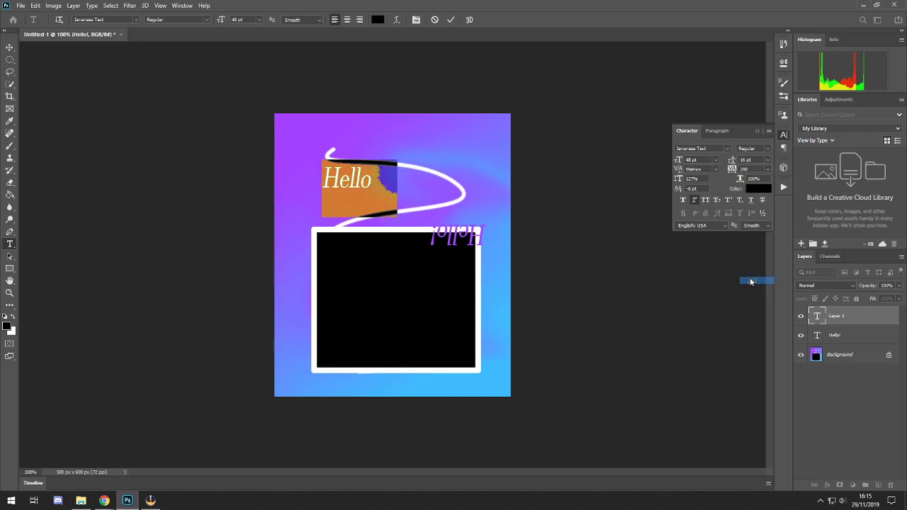
pyautogui.click(767, 169)
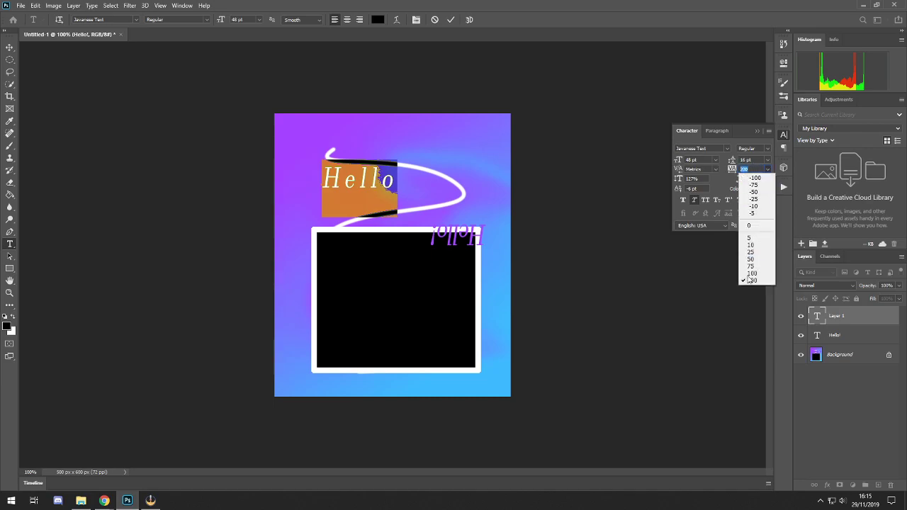
pyautogui.click(754, 280)
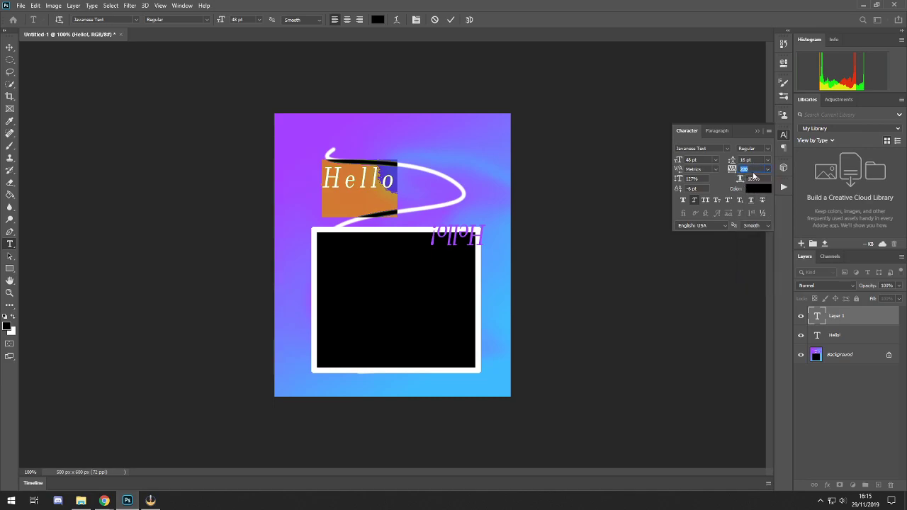
# Widen the tracking of the black Hello text to 2000
pyautogui.click(752, 171)
pyautogui.write('0')
pyautogui.press('Return')
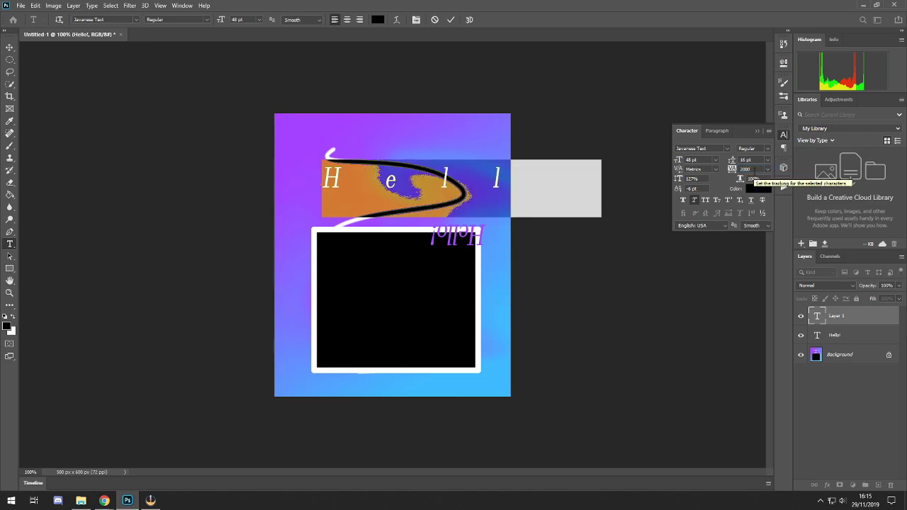
# Set the tracking of the black Hello text to -500
pyautogui.click(752, 170)
pyautogui.press('BackSpace')
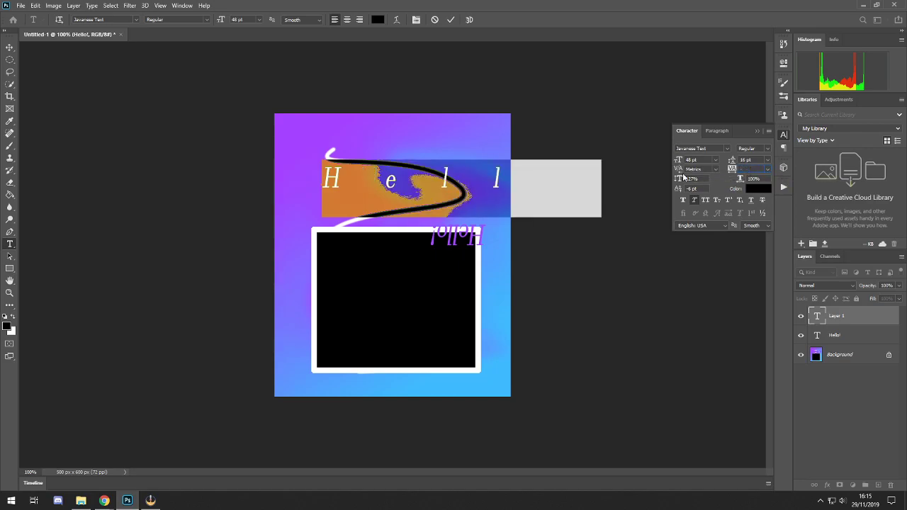
pyautogui.write('-500')
pyautogui.press('Return')
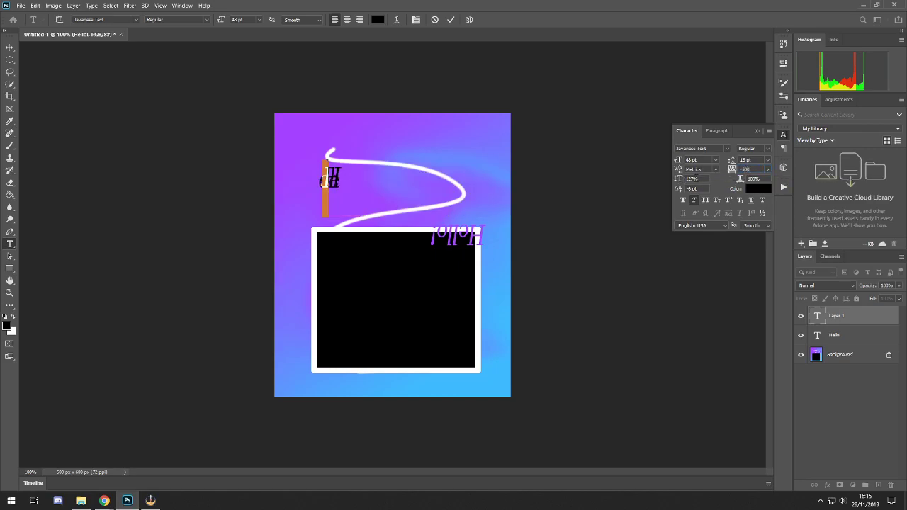
# Reset the tracking of the upright Hello text to 0 and turn off its faux italic
pyautogui.click(769, 169)
pyautogui.click(755, 225)
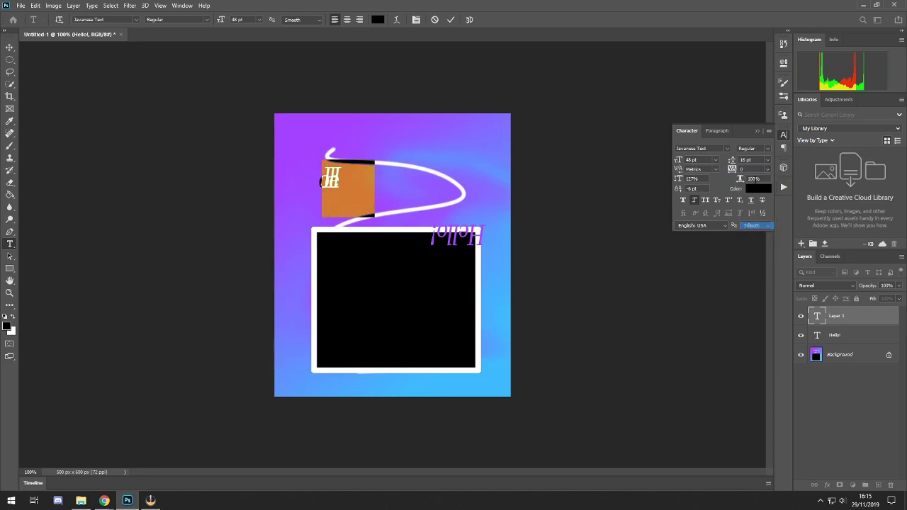
pyautogui.click(715, 160)
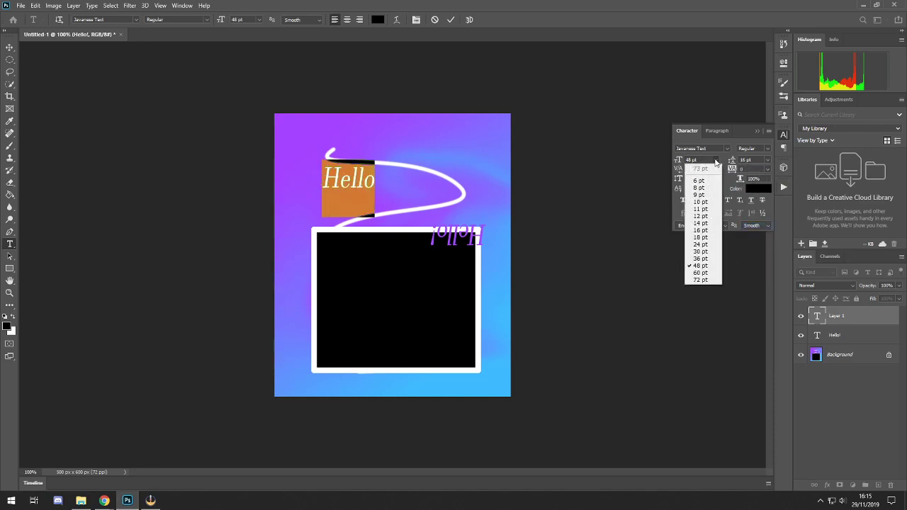
pyautogui.click(714, 161)
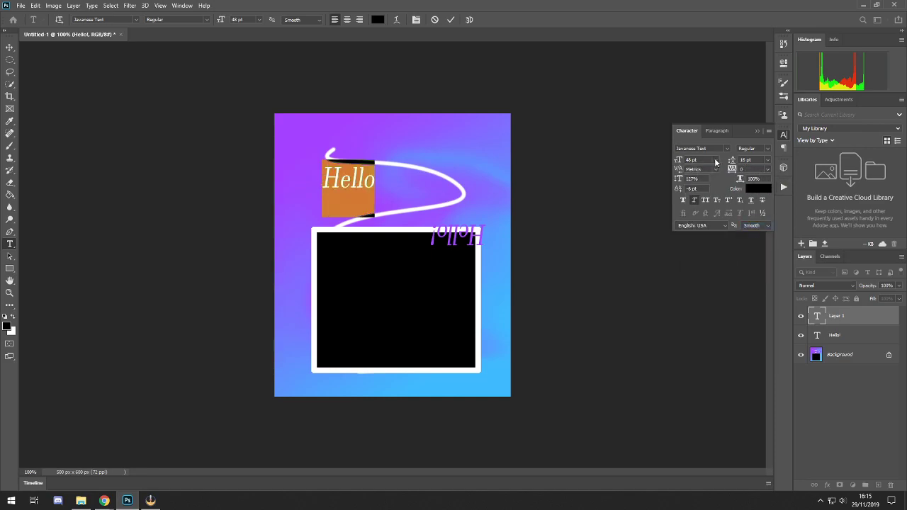
pyautogui.click(695, 201)
# Try all caps, small caps, superscript, subscript and underline in turn on the selected Hello text
pyautogui.click(706, 202)
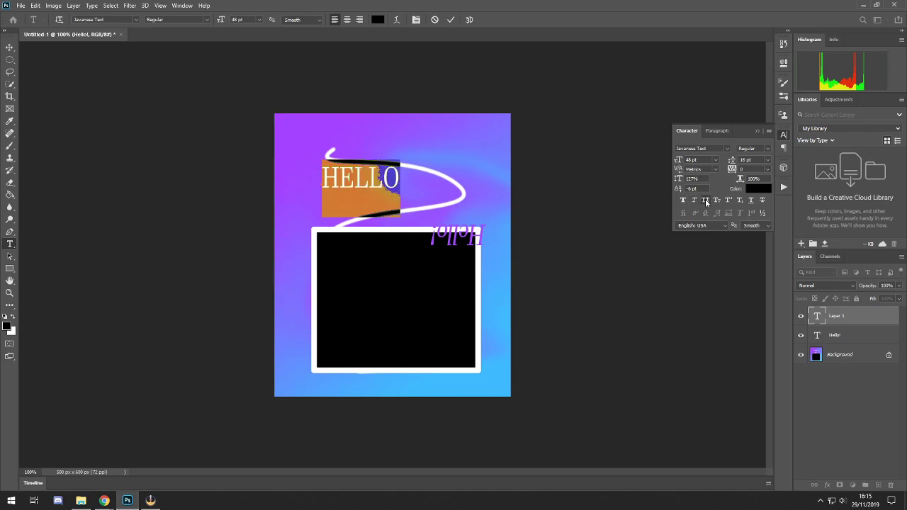
pyautogui.click(705, 202)
pyautogui.click(717, 201)
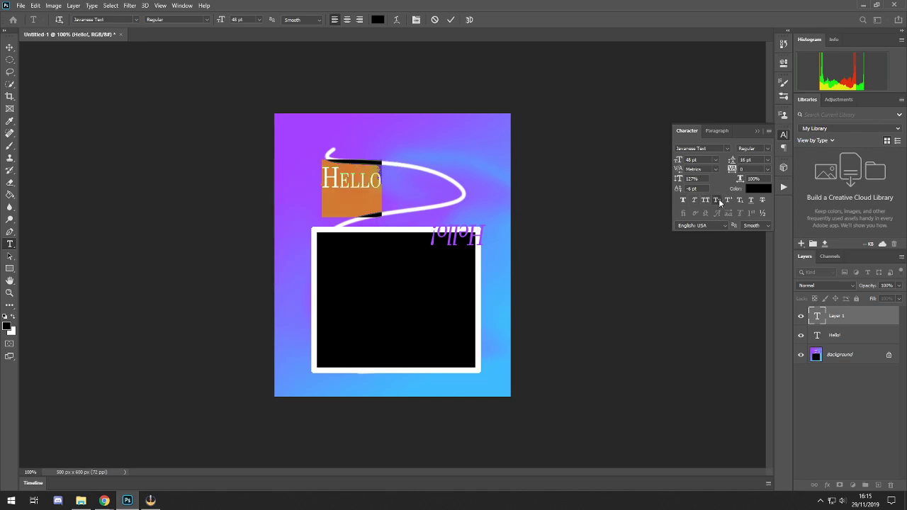
pyautogui.click(716, 201)
pyautogui.click(728, 201)
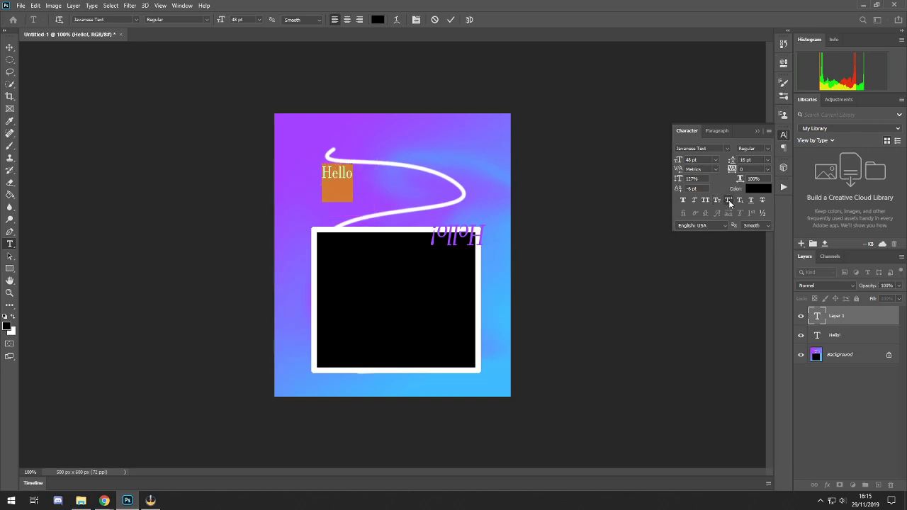
pyautogui.click(739, 201)
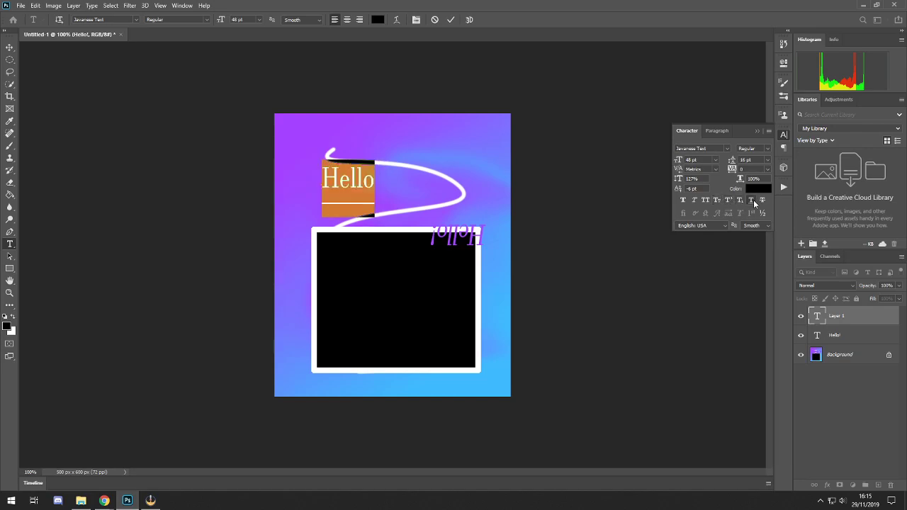
pyautogui.click(753, 200)
# Add the word "writing" on a second line below Hello in the same text layer
pyautogui.click(767, 160)
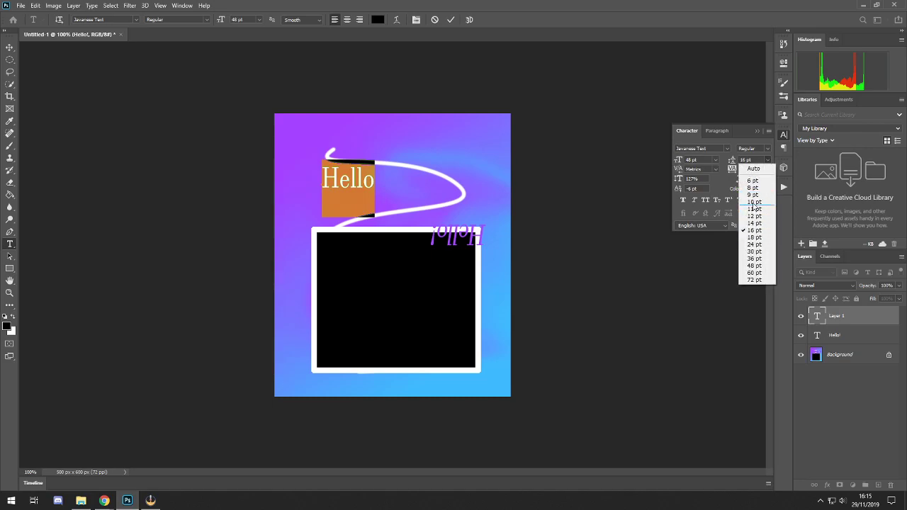
pyautogui.click(376, 180)
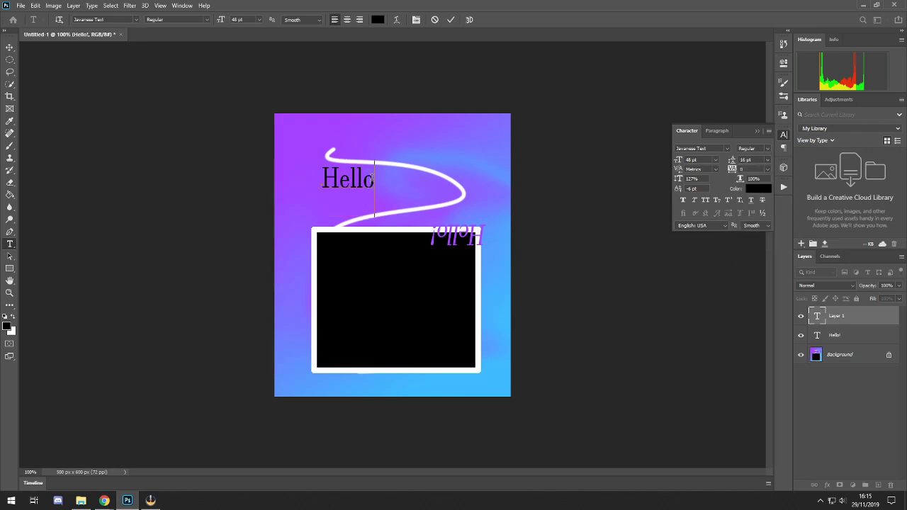
pyautogui.press('Return')
pyautogui.write('writing')
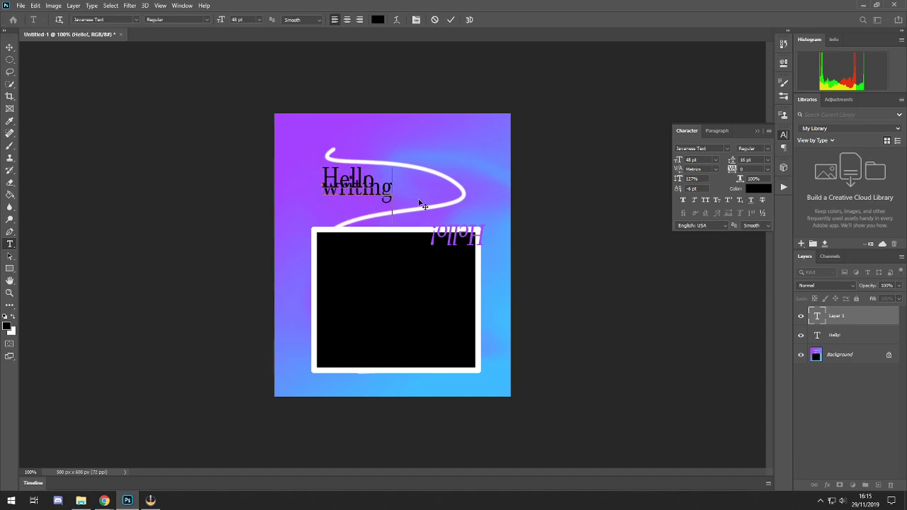
# Set the leading of the "writing" line to 36 pt and commit the text layer
pyautogui.hotkey('ctrl', 'a')
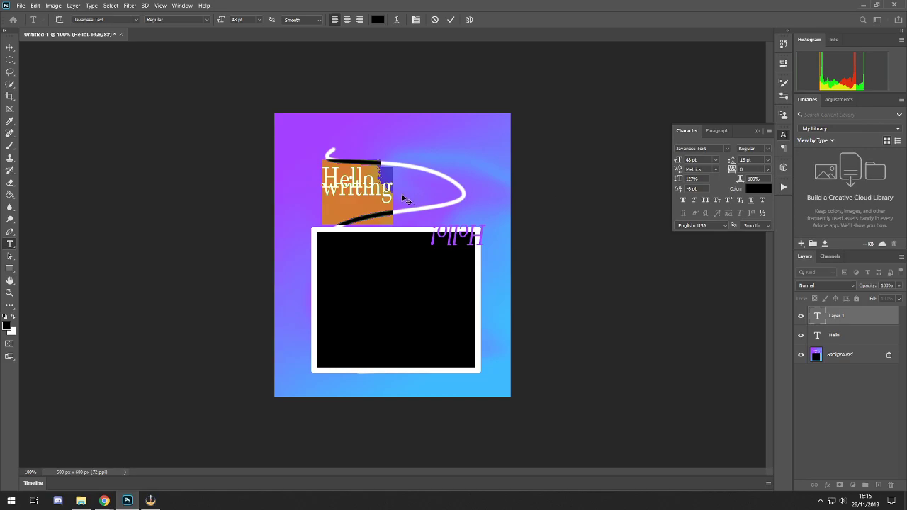
pyautogui.click(330, 173)
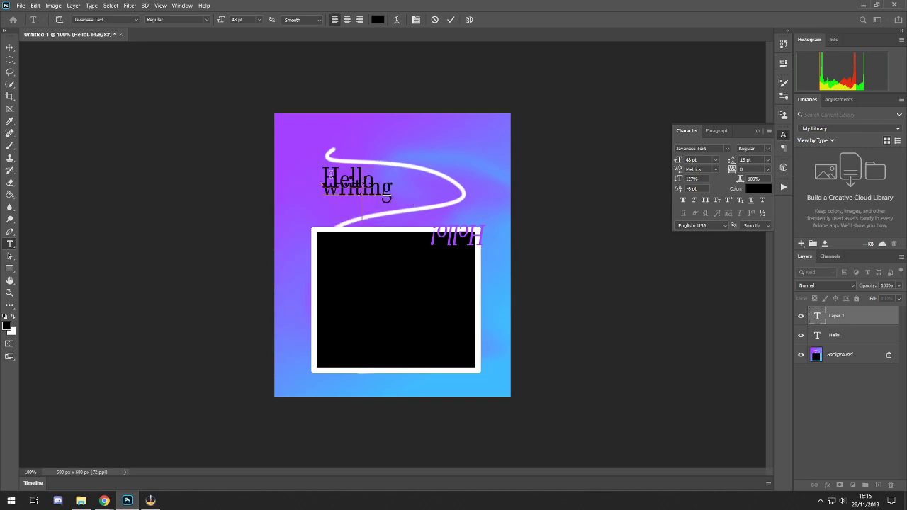
pyautogui.moveTo(329, 173); pyautogui.dragTo(437, 202)
pyautogui.click(768, 161)
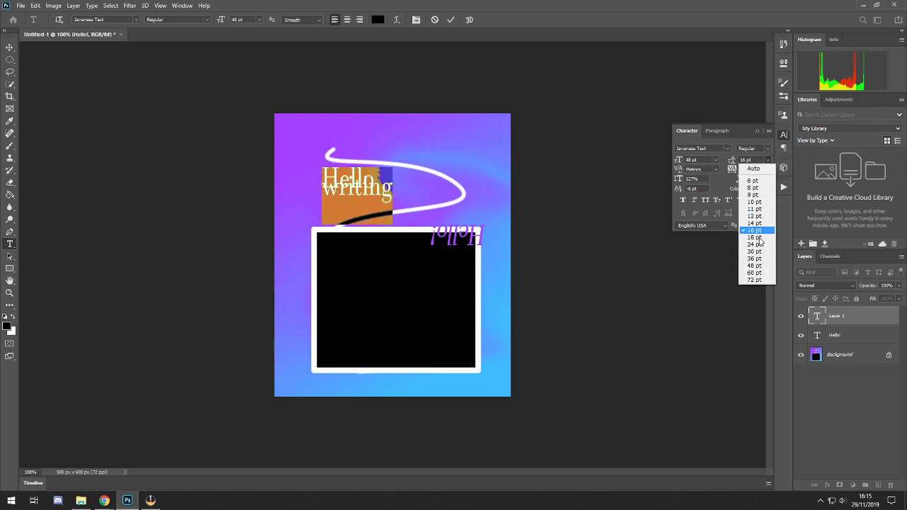
pyautogui.click(757, 244)
pyautogui.click(768, 161)
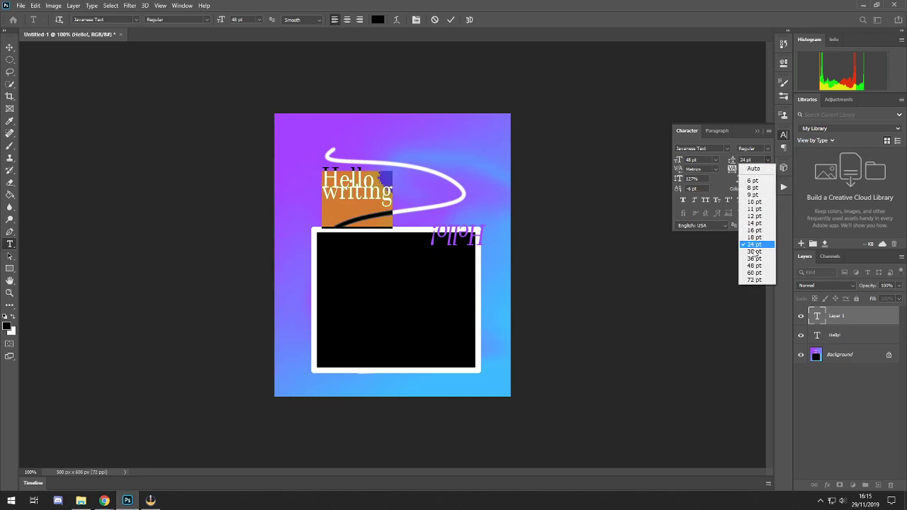
pyautogui.click(756, 250)
pyautogui.click(768, 161)
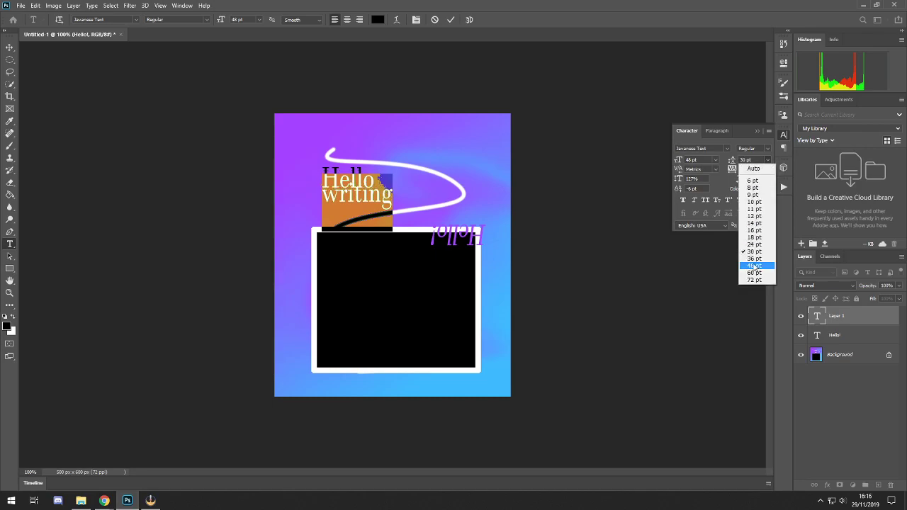
pyautogui.click(755, 258)
pyautogui.click(431, 210)
pyautogui.click(843, 316)
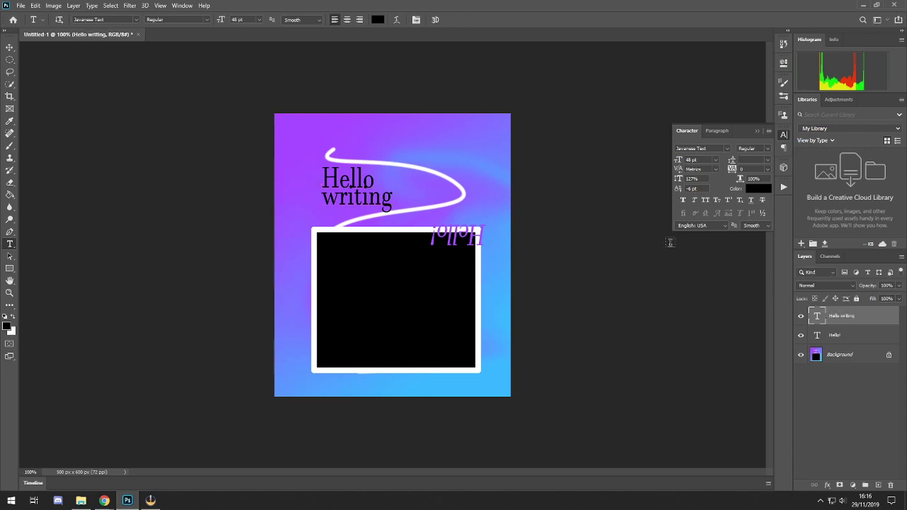
# Set the Hello writing layer's language to English: UK and its anti-aliasing to Windows LCD
pyautogui.click(713, 226)
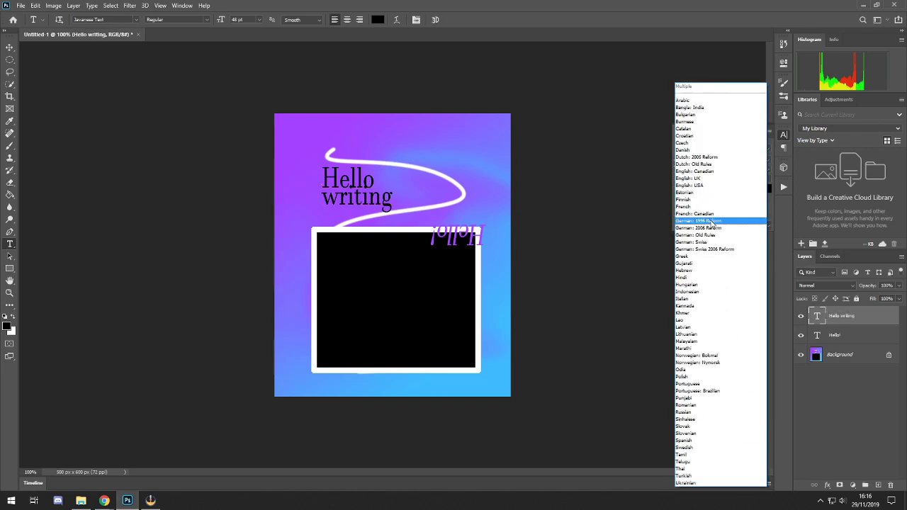
pyautogui.click(711, 178)
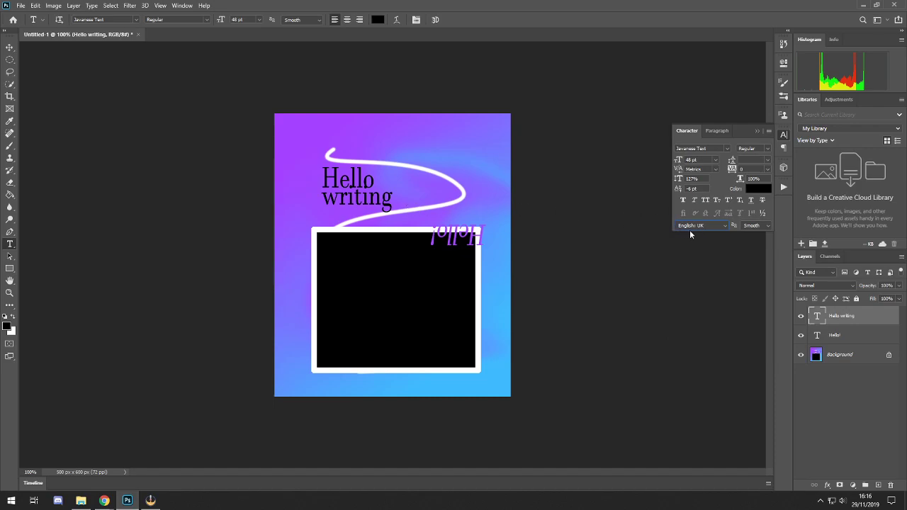
pyautogui.click(745, 226)
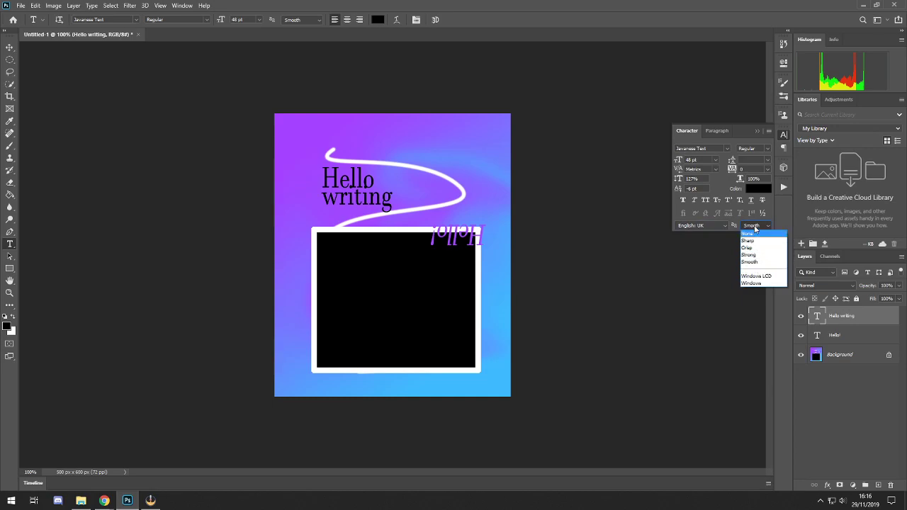
pyautogui.click(755, 277)
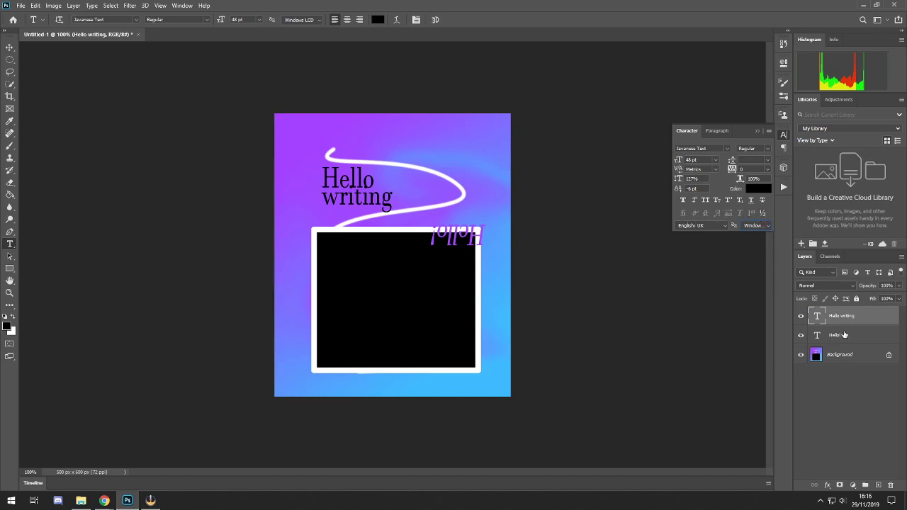
# Look over the paragraph settings and remove the 3D panel from the collapsed dock
pyautogui.click(783, 134)
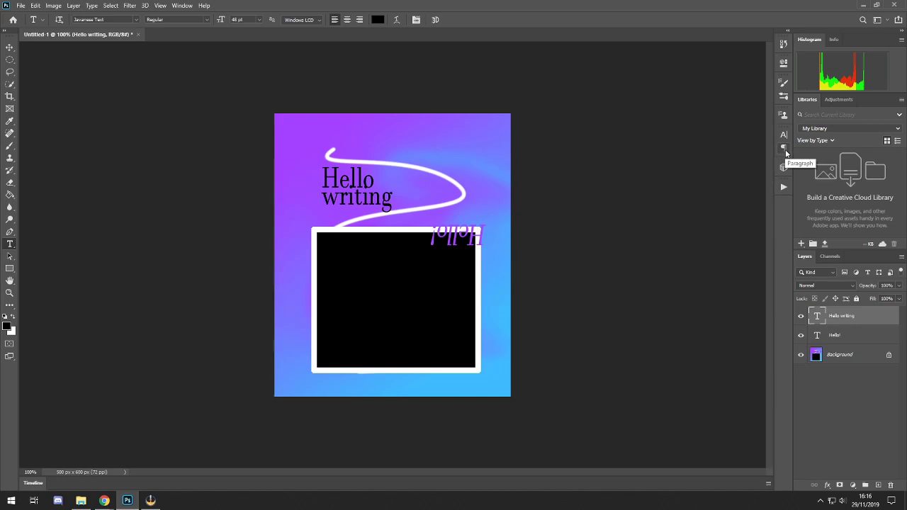
pyautogui.click(785, 150)
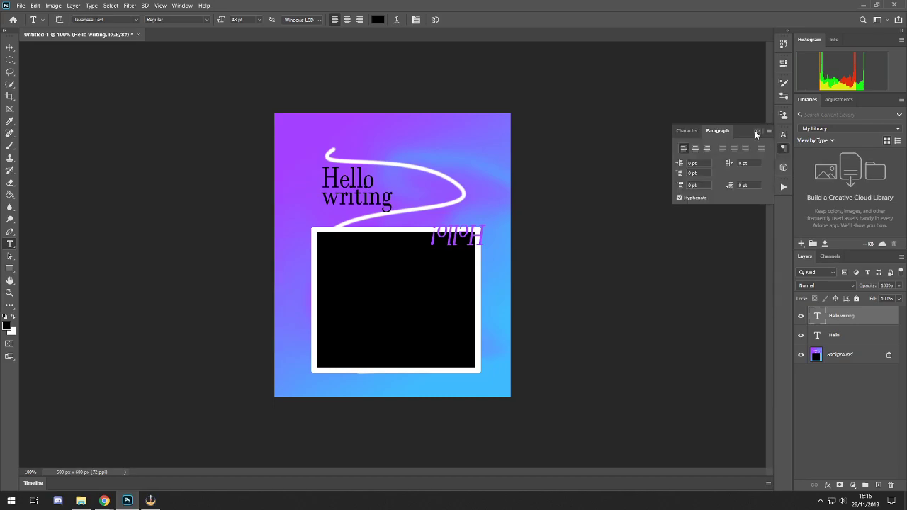
pyautogui.click(754, 131)
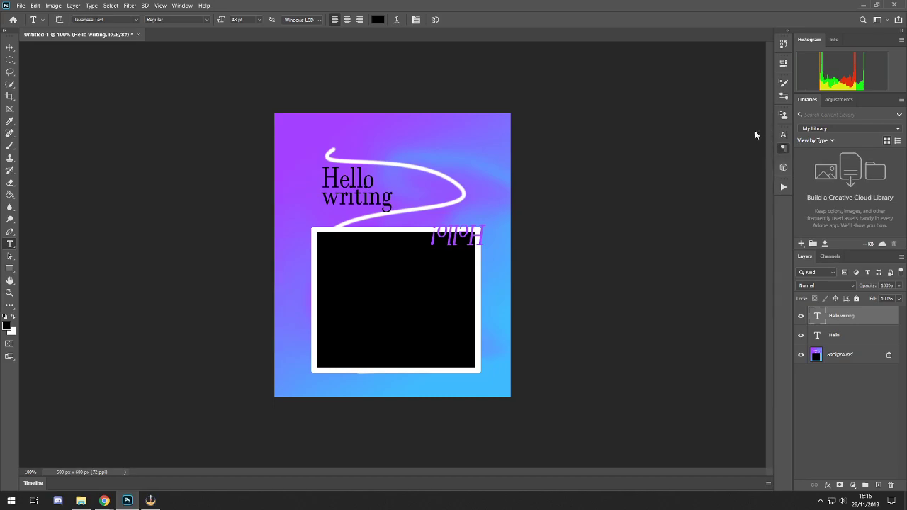
pyautogui.rightClick(783, 168)
pyautogui.click(792, 173)
# Play action 01 from the sharpening 2019 set on the document
pyautogui.click(783, 168)
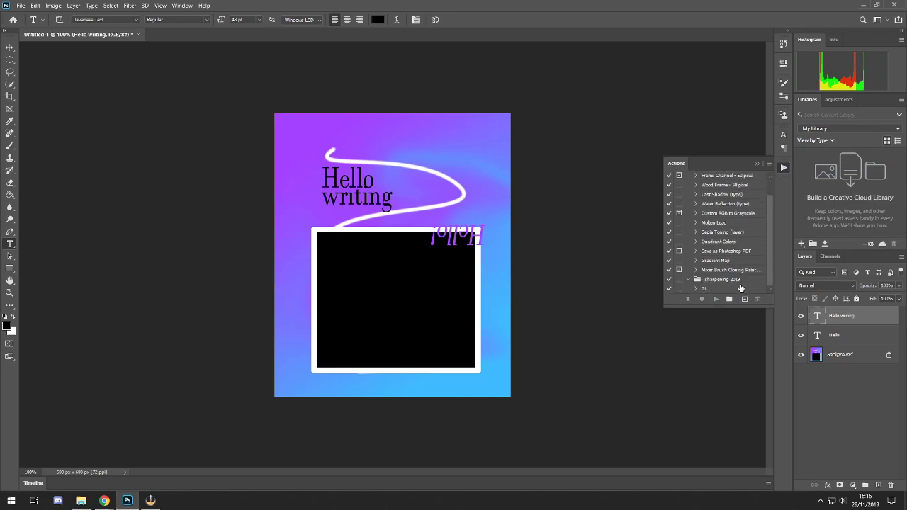
pyautogui.scroll(1, 740, 287)
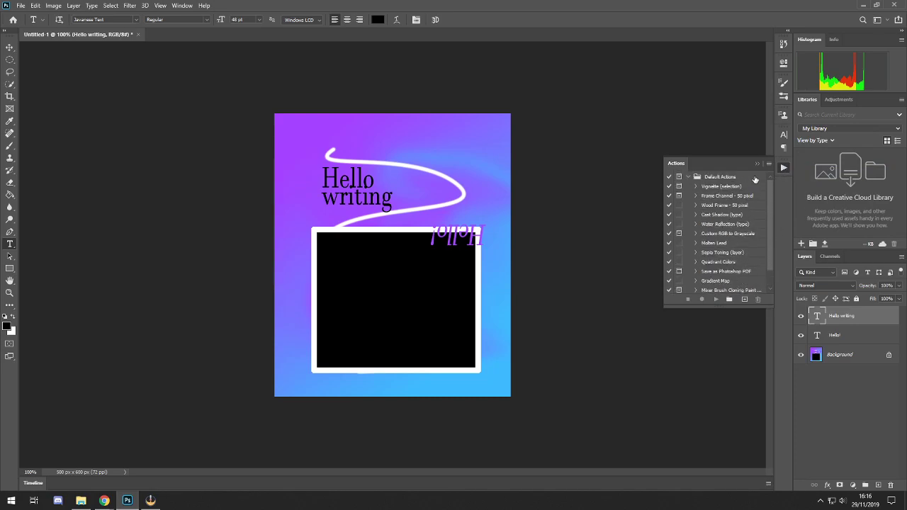
pyautogui.scroll(-1, 723, 279)
pyautogui.click(713, 289)
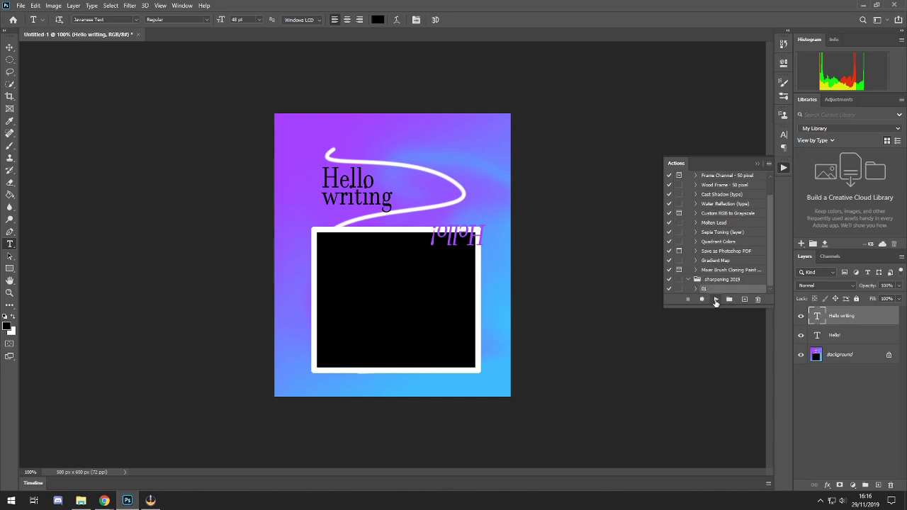
pyautogui.click(716, 300)
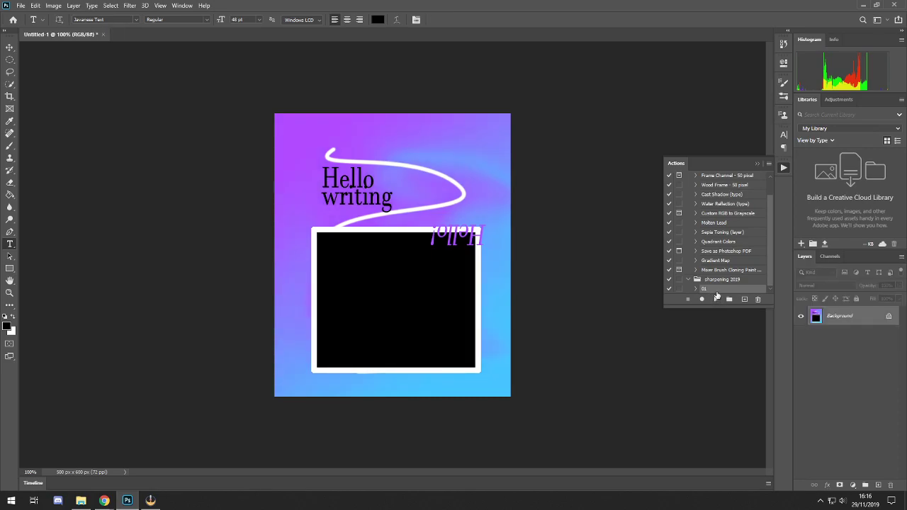
# Bring up the file browser for loading actions, view the action files in the PSDs folder, and cancel without loading any
pyautogui.click(758, 164)
pyautogui.click(783, 168)
pyautogui.click(767, 164)
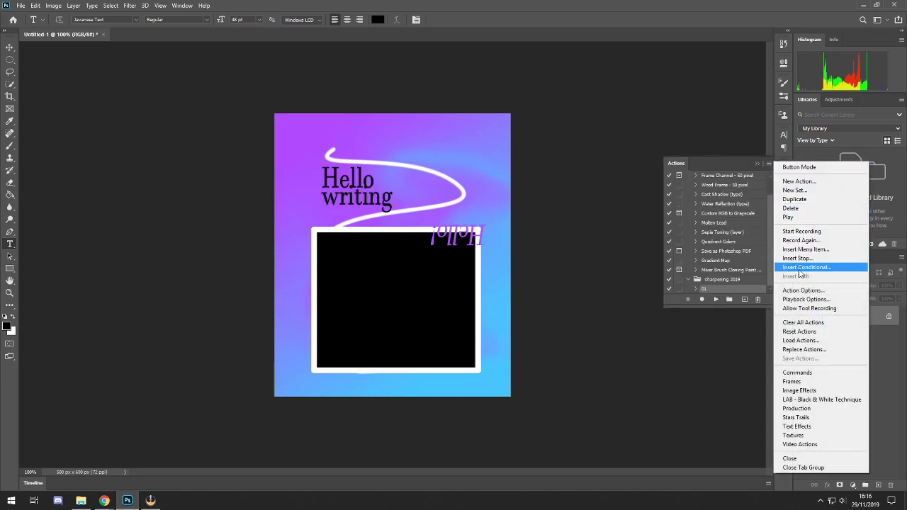
pyautogui.click(812, 341)
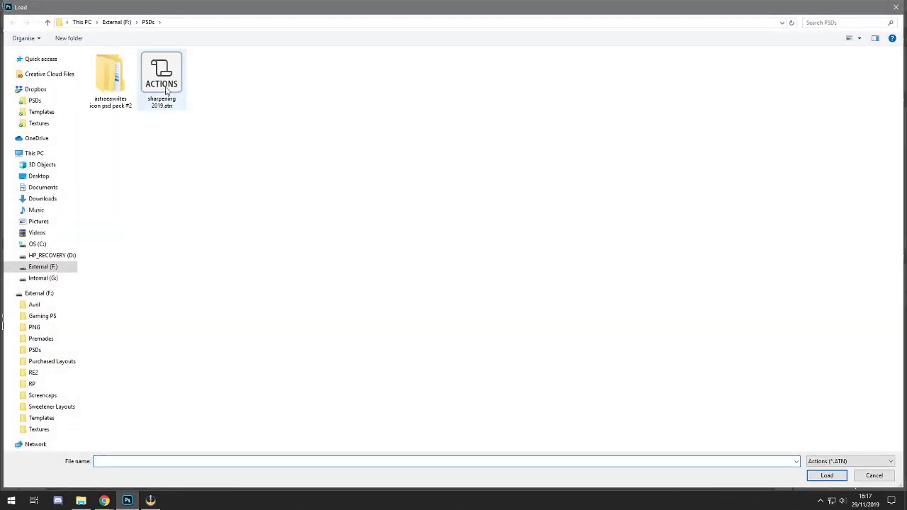
pyautogui.click(873, 475)
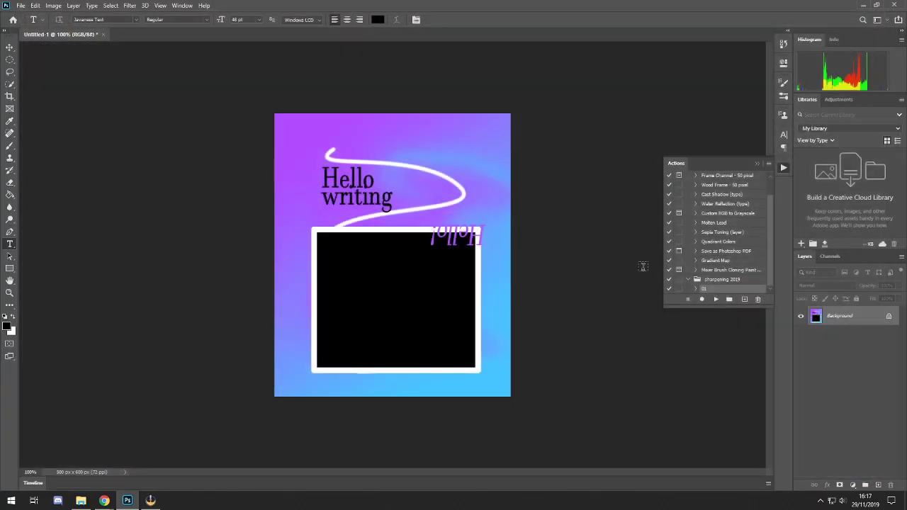
# Examine the recorded commands inside action 01 of the sharpening 2019 set and put the actions list away
pyautogui.click(689, 280)
pyautogui.click(689, 289)
pyautogui.click(696, 289)
pyautogui.scroll(-5, 705, 280)
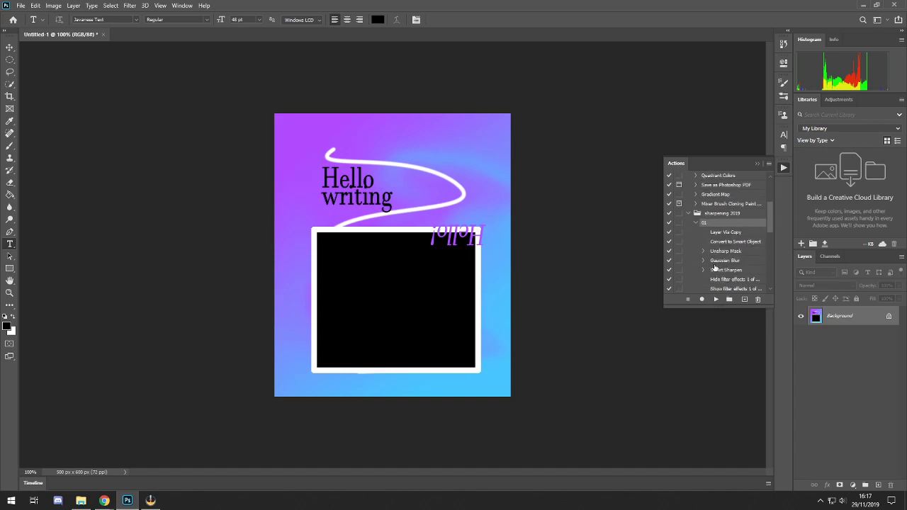
pyautogui.scroll(-3, 715, 269)
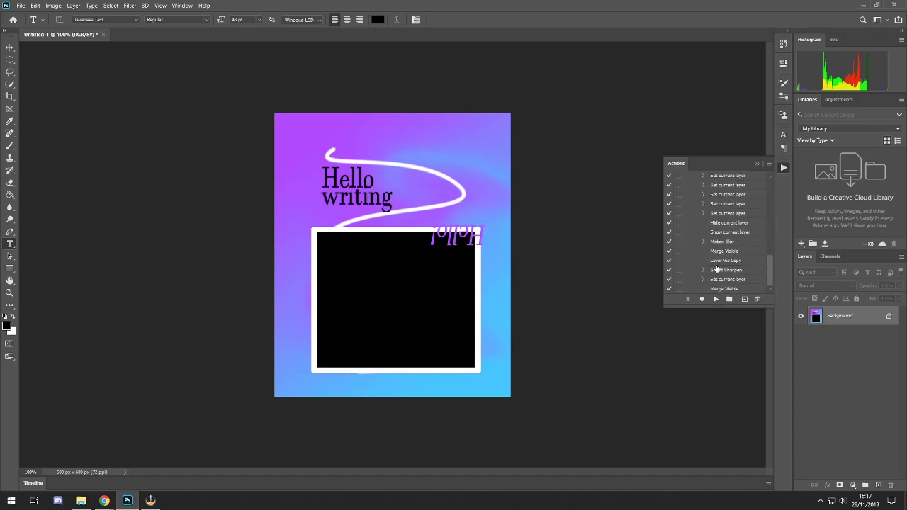
pyautogui.scroll(8, 715, 269)
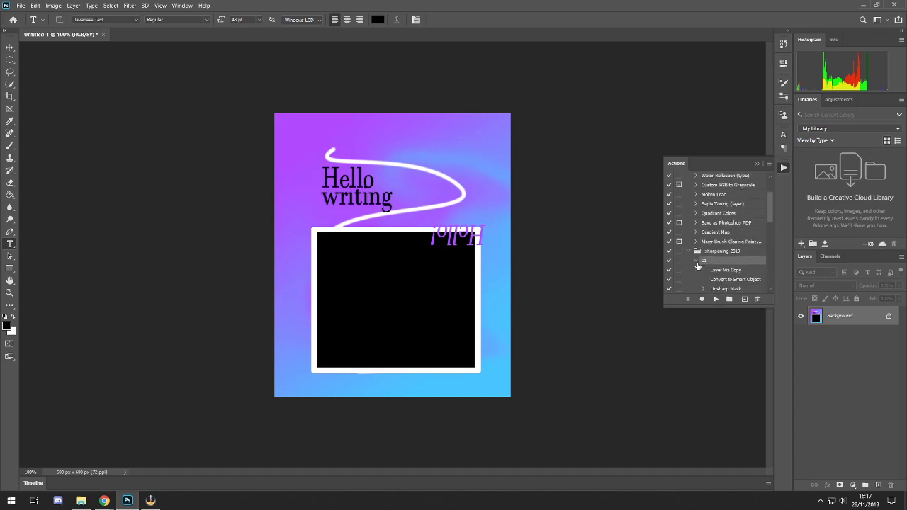
pyautogui.click(755, 165)
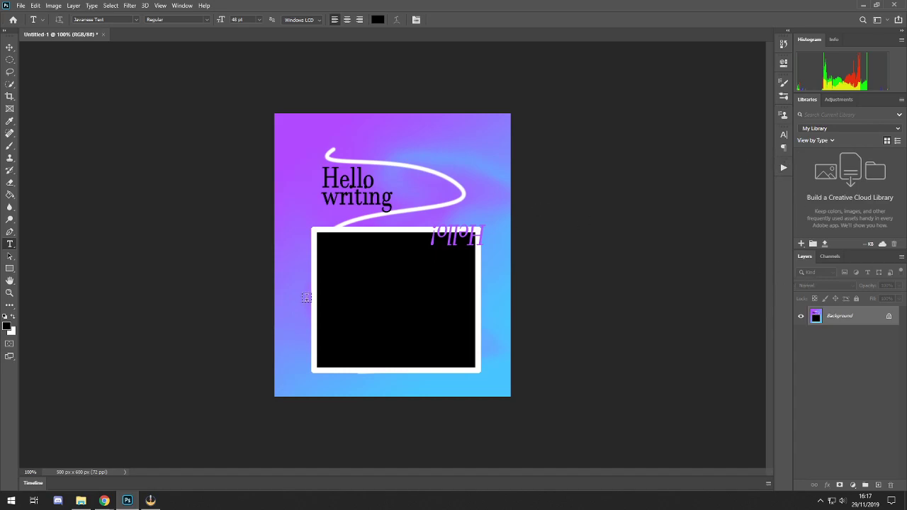
# Review the window arrangement and workspace options, and look at the expanded timeline before collapsing it again
pyautogui.click(181, 6)
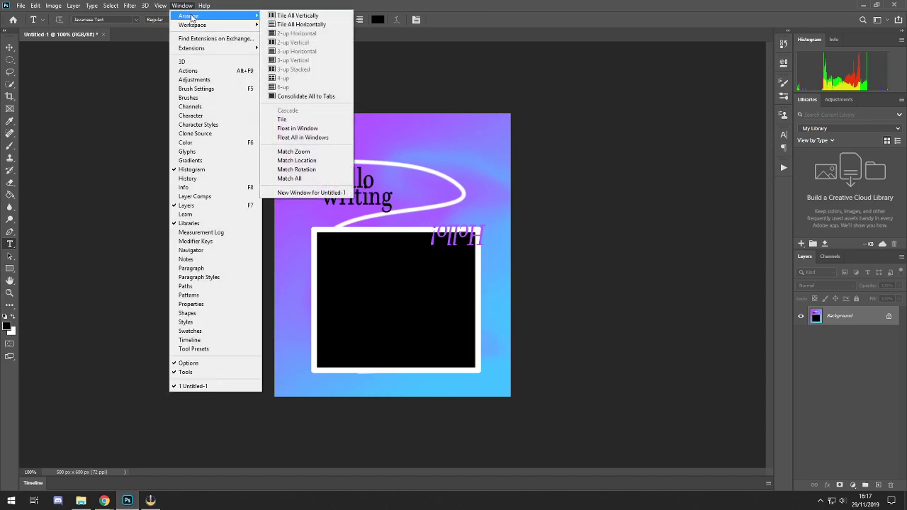
pyautogui.moveTo(192, 28)
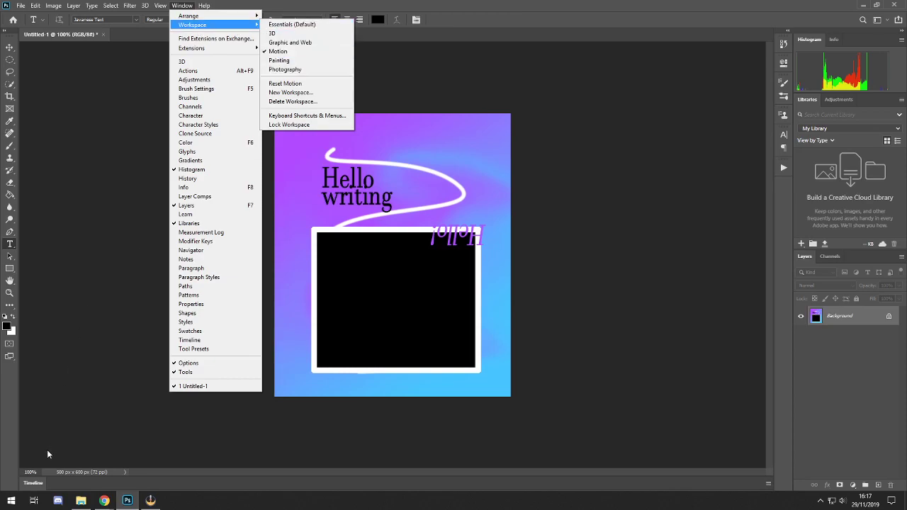
pyautogui.click(34, 483)
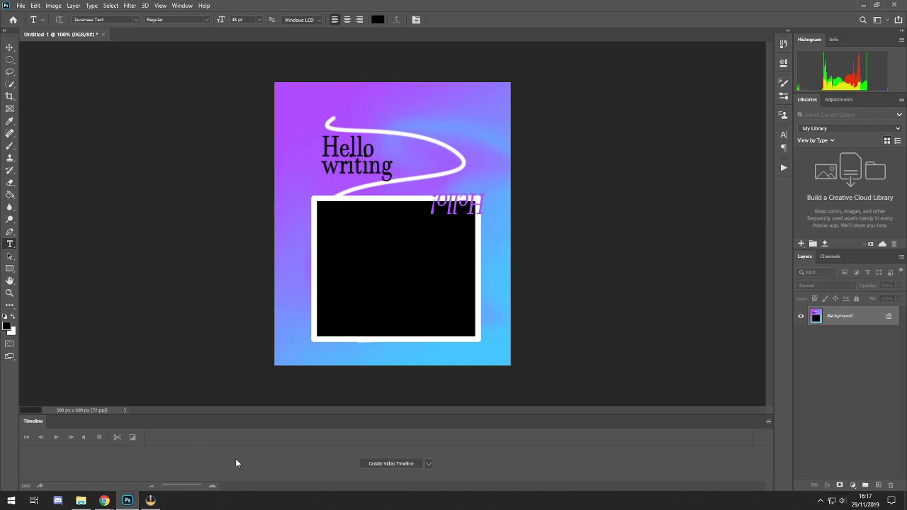
pyautogui.doubleClick(34, 421)
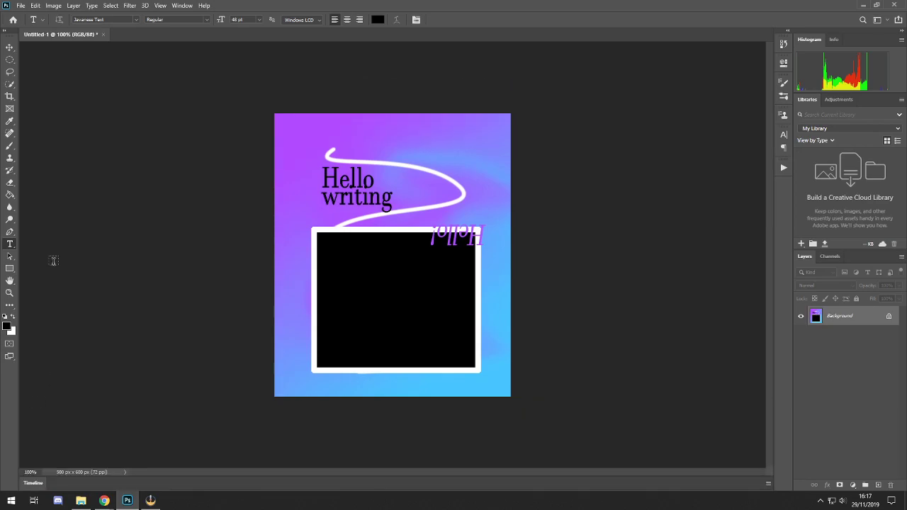
# Open the image 2 (2).png from the Avril subfolder inside the Avril folder on the external drive
pyautogui.click(21, 5)
pyautogui.click(30, 26)
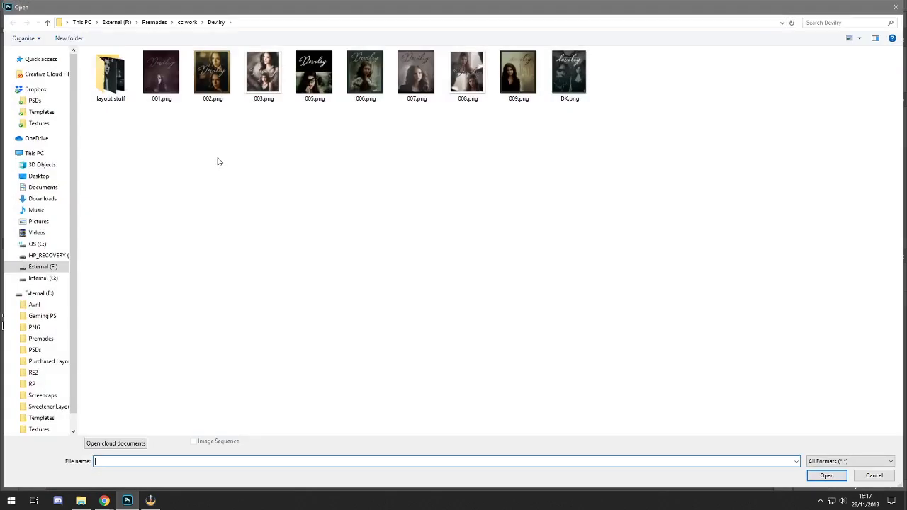
pyautogui.scroll(-1, 42, 305)
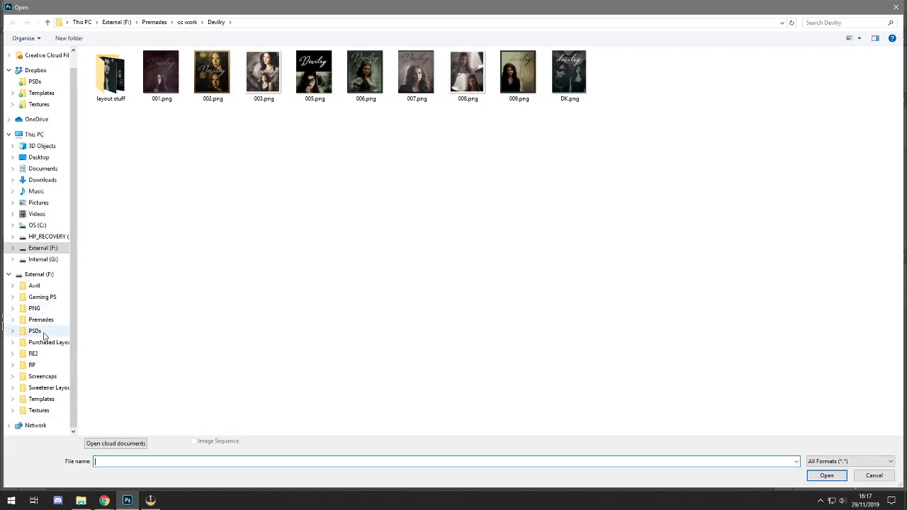
pyautogui.click(35, 285)
pyautogui.doubleClick(110, 74)
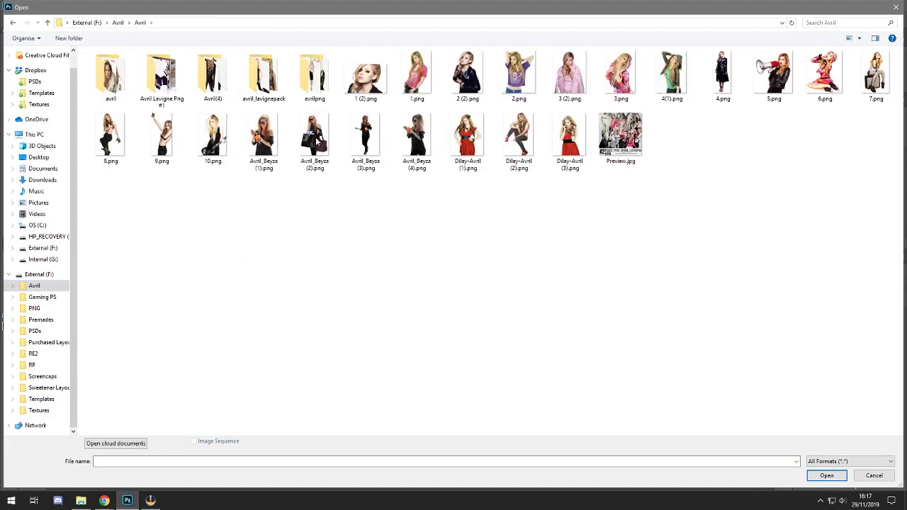
pyautogui.doubleClick(462, 74)
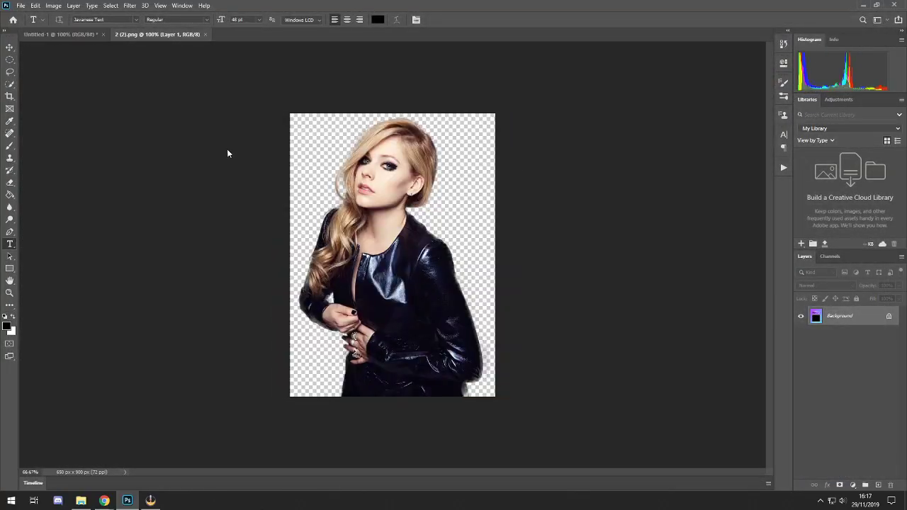
# Copy the cut-out portrait from 2 (2).png onto the Untitled-1 canvas with the Move tool and close the source image
pyautogui.click(10, 48)
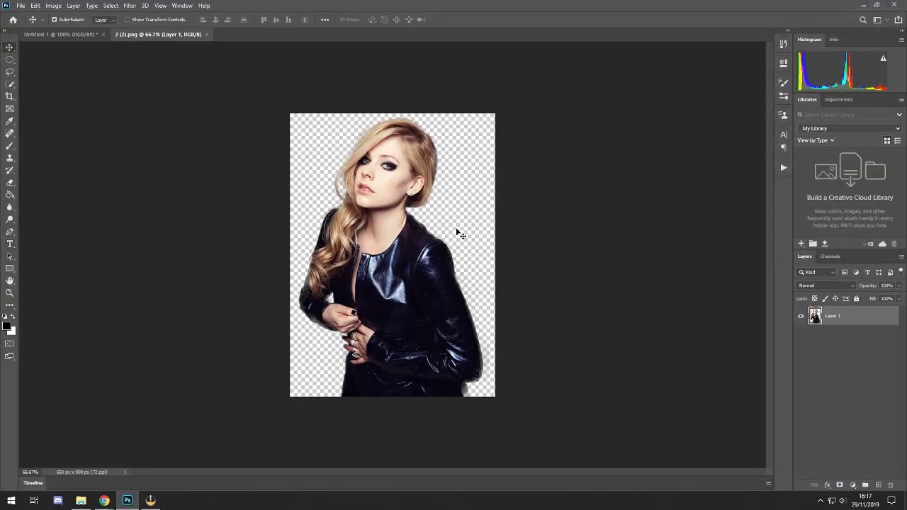
pyautogui.click(65, 34)
pyautogui.click(158, 34)
pyautogui.moveTo(163, 33); pyautogui.dragTo(397, 189)
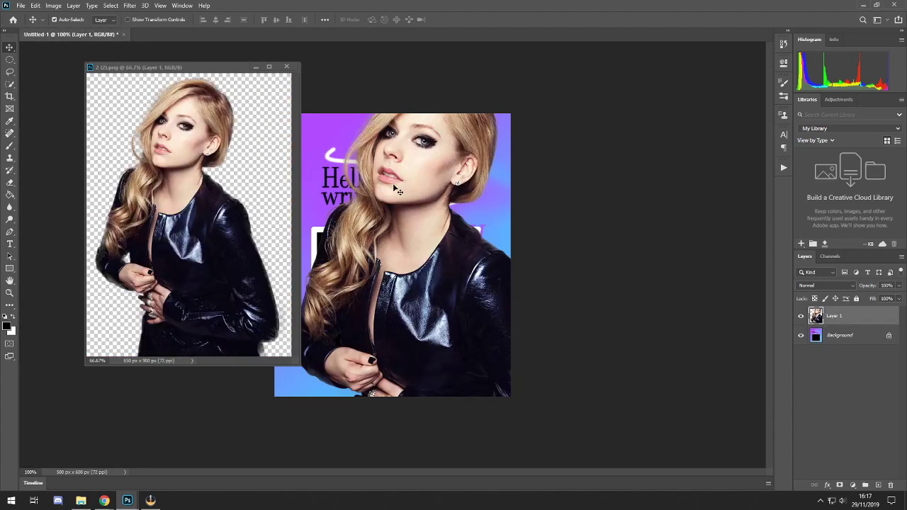
pyautogui.click(287, 67)
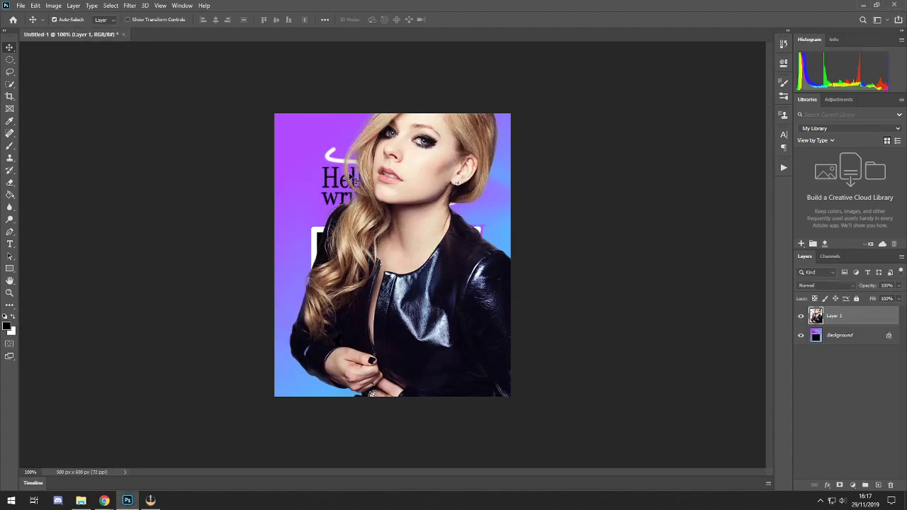
# Scale the portrait layer proportionally to about 65.5% and place it against the canvas's lower right corner with Free Transform
pyautogui.moveTo(425, 252); pyautogui.dragTo(417, 268)
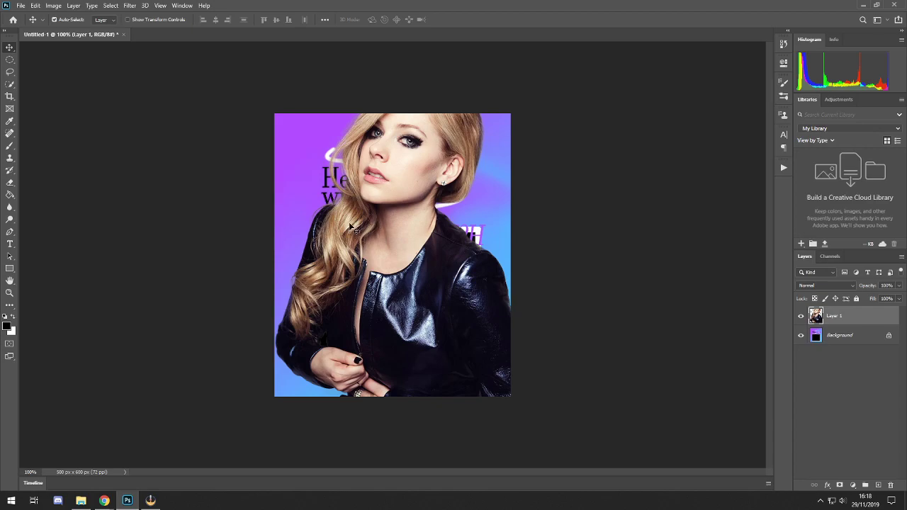
pyautogui.hotkey('ctrl', 't')
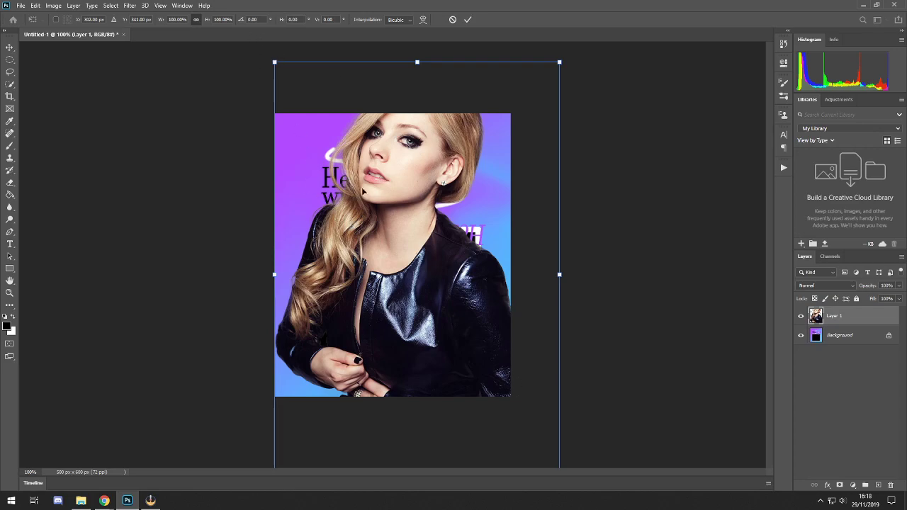
pyautogui.moveTo(275, 62); pyautogui.dragTo(408, 233)
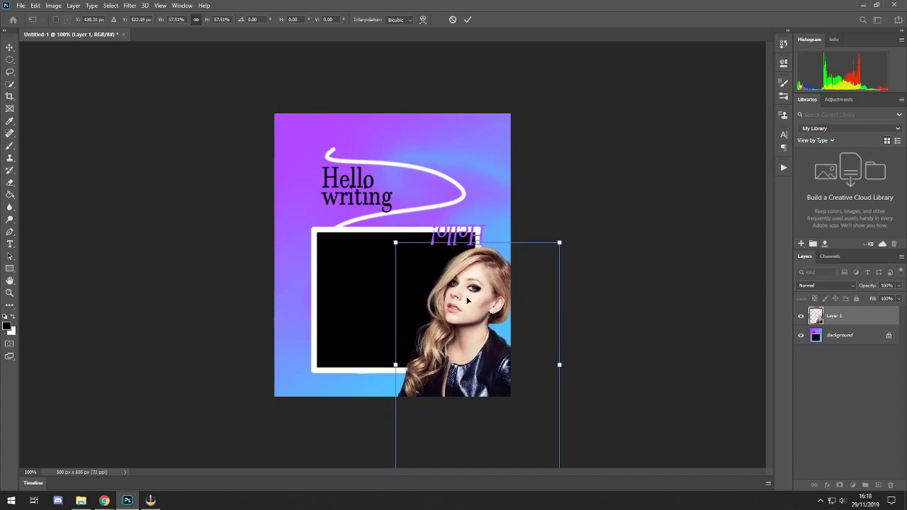
pyautogui.moveTo(467, 300); pyautogui.dragTo(384, 161)
pyautogui.moveTo(308, 120); pyautogui.dragTo(303, 144)
pyautogui.moveTo(357, 112)
pyautogui.mouseDown()
pyautogui.moveTo(364, 104)
pyautogui.moveTo(352, 102)
pyautogui.moveTo(360, 102)
pyautogui.mouseUp()
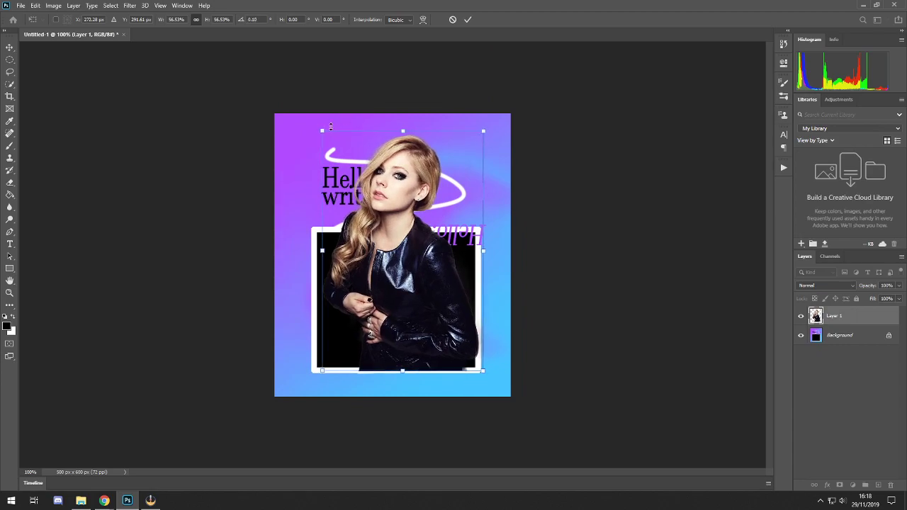
pyautogui.moveTo(321, 131); pyautogui.dragTo(285, 98)
pyautogui.moveTo(348, 161); pyautogui.dragTo(375, 186)
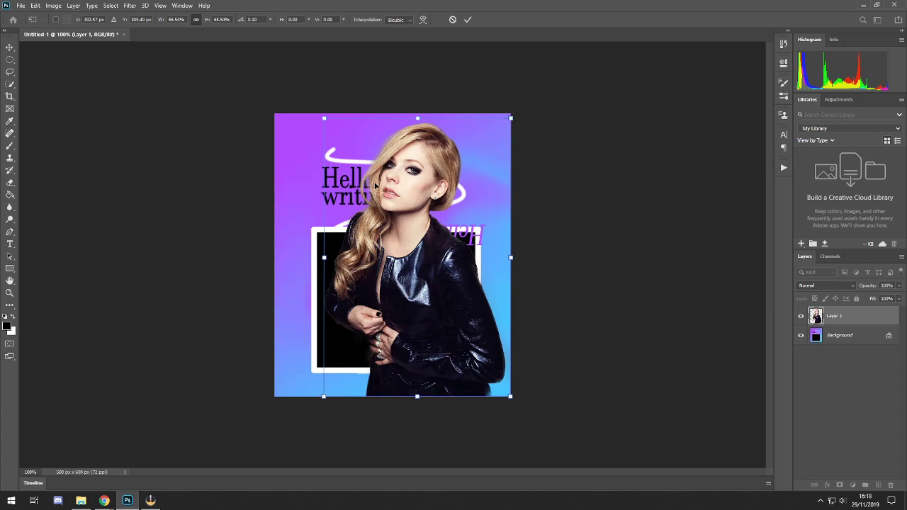
pyautogui.press('Return')
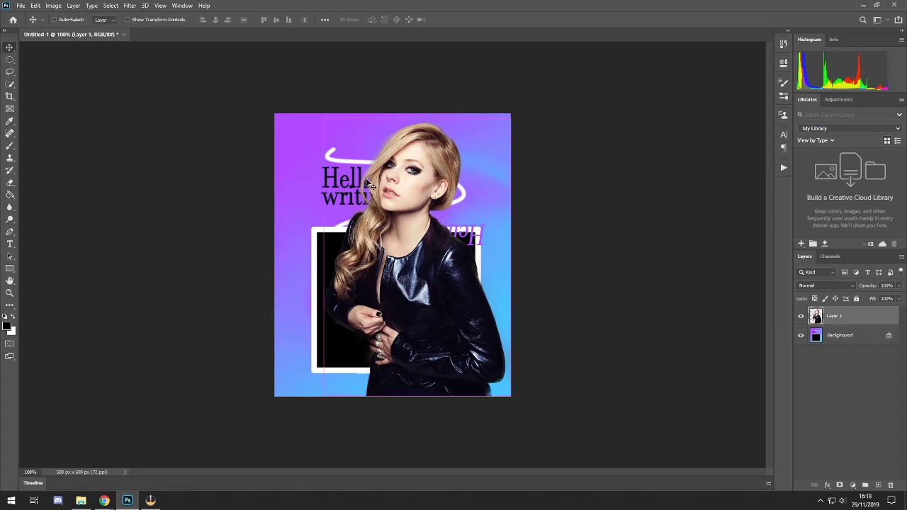
# Enlarge the portrait layer beyond the canvas height and move it down and right so the face is in view
pyautogui.hotkey('ctrl', 't')
pyautogui.moveTo(325, 117); pyautogui.dragTo(260, 68)
pyautogui.press('Return')
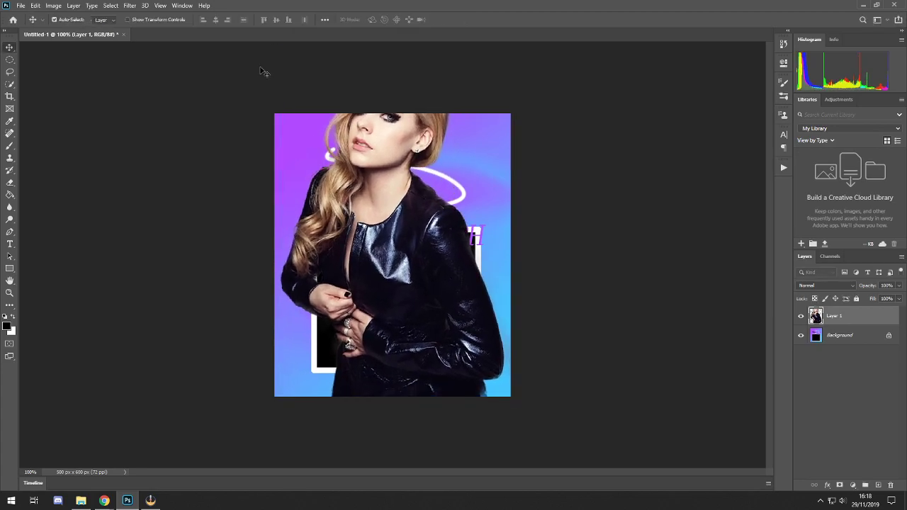
pyautogui.moveTo(392, 178); pyautogui.dragTo(425, 223)
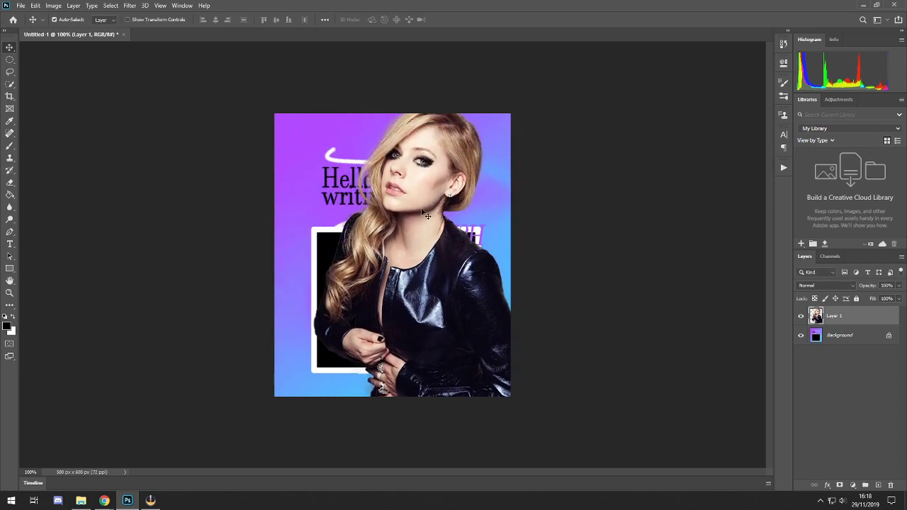
pyautogui.hotkey('ctrl', 'z')
pyautogui.hotkey('ctrl', 'shift', 'z')
# Scale the portrait layer down so the whole head fits on the canvas beside the Hello writing text, and fine-tune its placement
pyautogui.hotkey('ctrl', 't')
pyautogui.moveTo(314, 95); pyautogui.dragTo(332, 144)
pyautogui.press('Return')
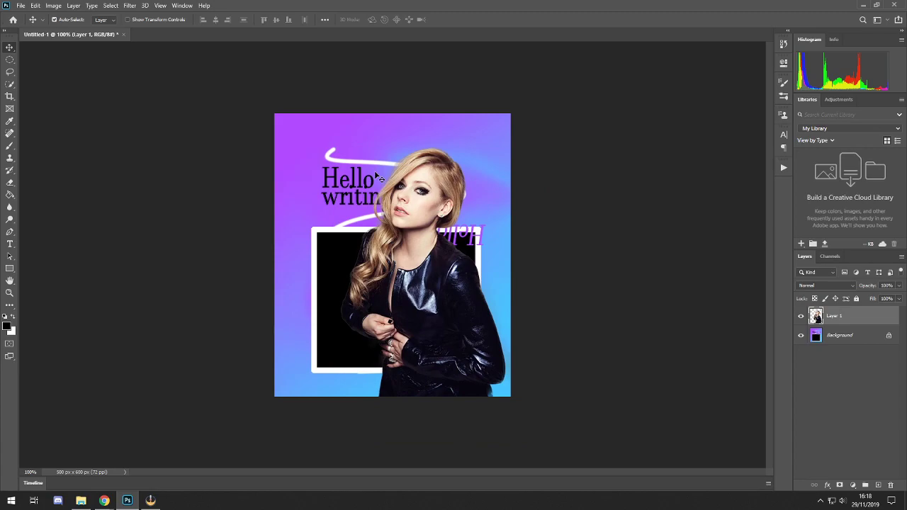
pyautogui.hotkey('ctrl', 't')
pyautogui.moveTo(454, 295)
pyautogui.mouseDown()
pyautogui.moveTo(408, 303)
pyautogui.moveTo(408, 237)
pyautogui.moveTo(465, 296)
pyautogui.moveTo(457, 292)
pyautogui.mouseUp()
pyautogui.press('Return')
pyautogui.hotkey('ctrl', 't')
pyautogui.moveTo(453, 293)
pyautogui.mouseDown()
pyautogui.moveTo(398, 287)
pyautogui.moveTo(386, 269)
pyautogui.moveTo(407, 283)
pyautogui.moveTo(454, 285)
pyautogui.mouseUp()
pyautogui.press('Return')
# Open the evil Halloween-theme colouring file by bulletseditions from the PSDs folder
pyautogui.click(21, 5)
pyautogui.click(27, 24)
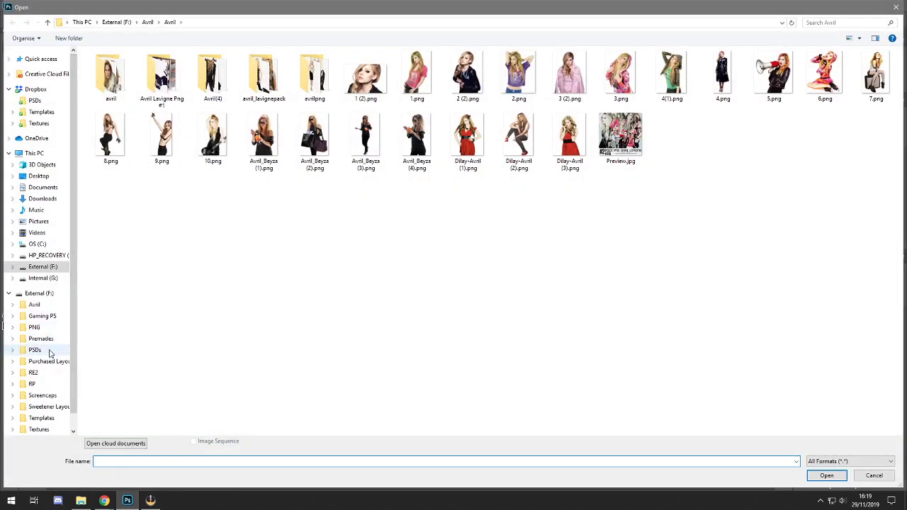
pyautogui.click(49, 350)
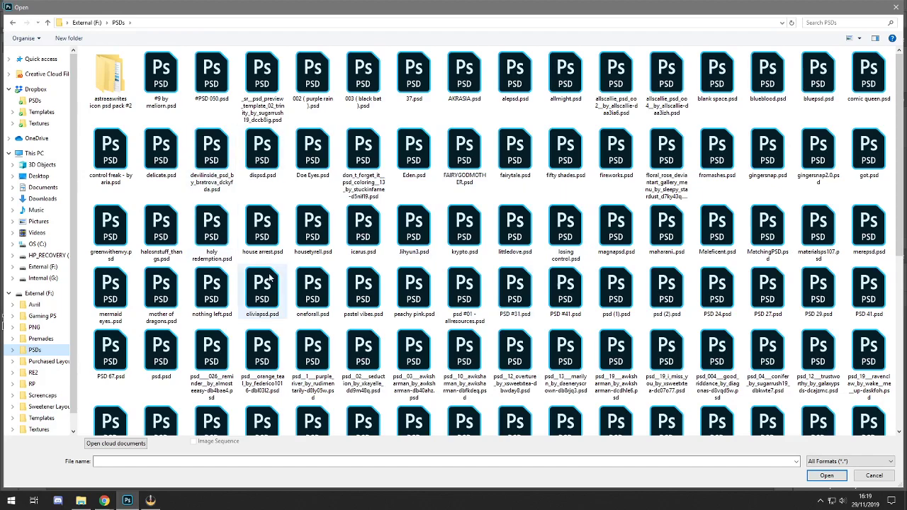
pyautogui.scroll(-5, 230, 334)
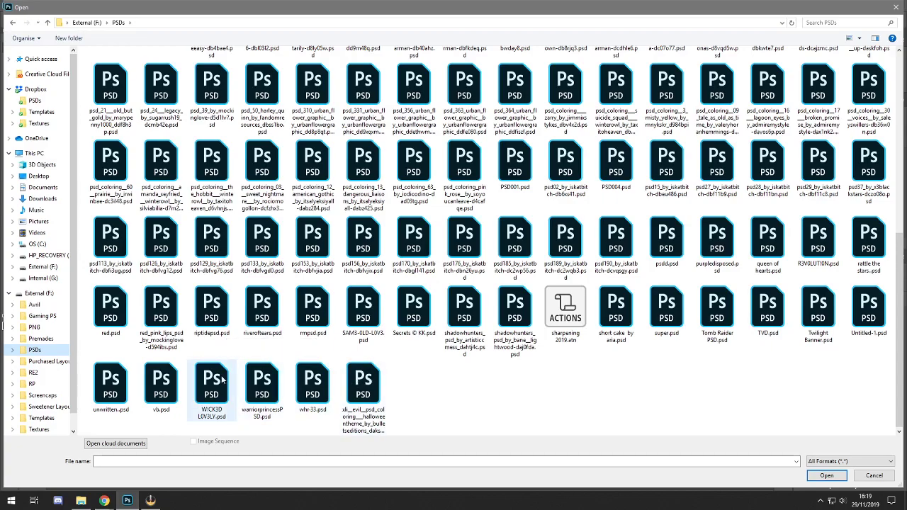
pyautogui.doubleClick(366, 384)
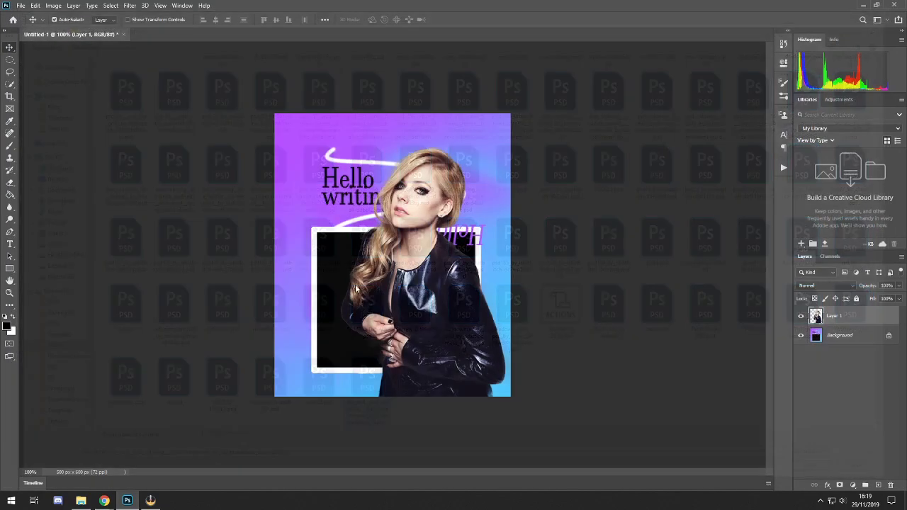
# Copy the EVIL by BULLETSEDITIONS group from the colouring file into Untitled-1 and close the colouring file without saving
pyautogui.moveTo(281, 39); pyautogui.dragTo(208, 66)
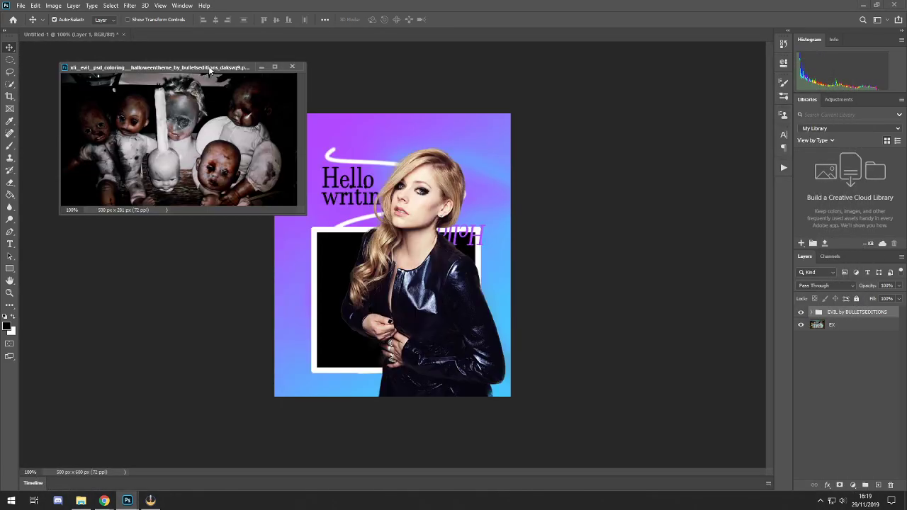
pyautogui.click(811, 312)
pyautogui.click(811, 313)
pyautogui.moveTo(864, 314); pyautogui.dragTo(367, 224)
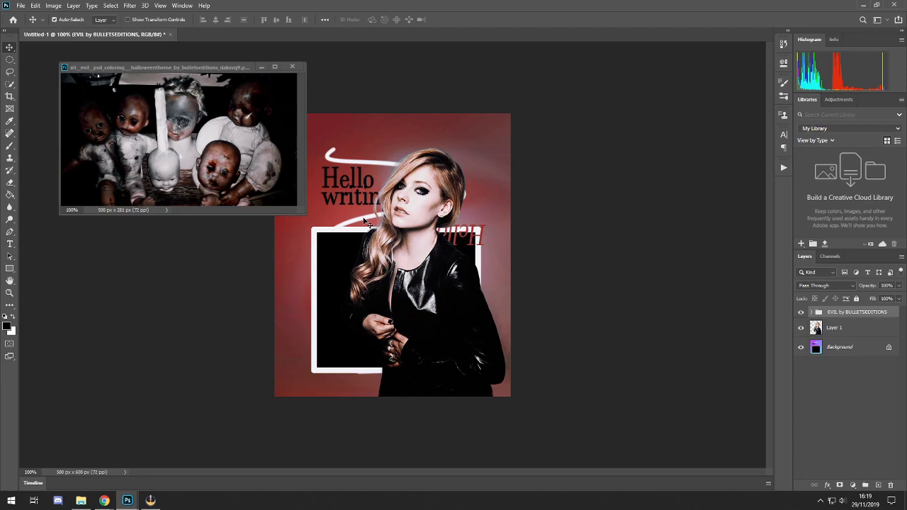
pyautogui.click(288, 67)
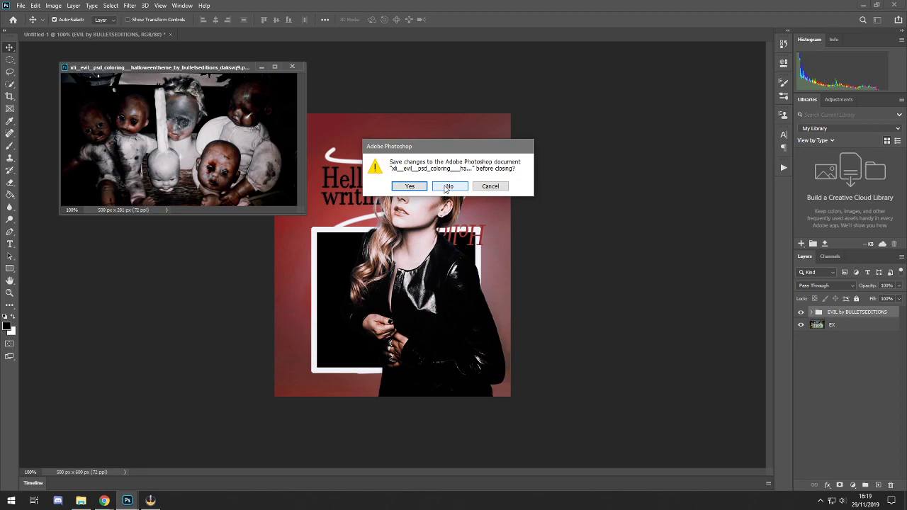
pyautogui.click(447, 186)
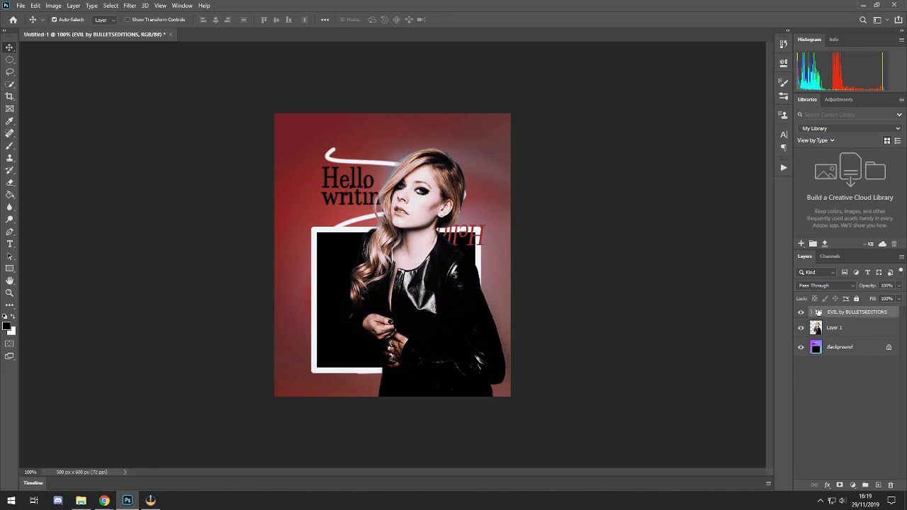
# Toggle the visibility of the EVIL by BULLETSEDITIONS group to compare the image with and without the colouring
pyautogui.click(801, 313)
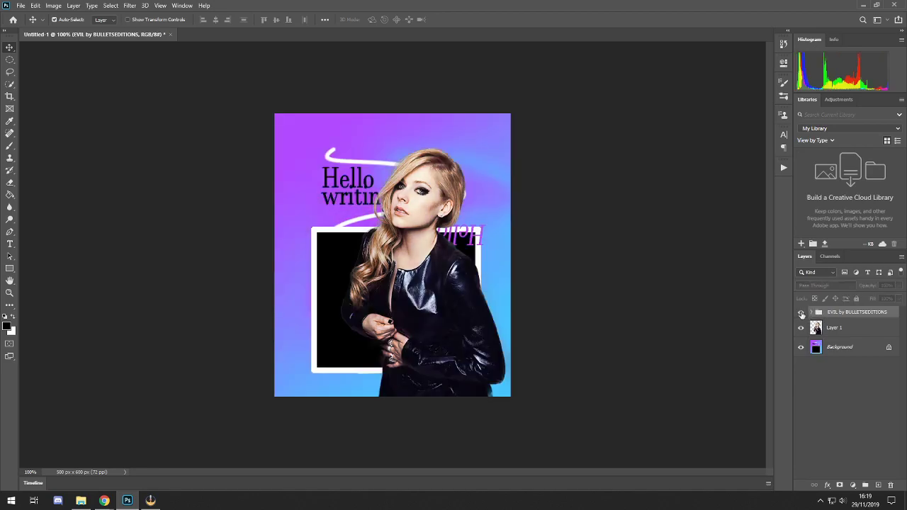
pyautogui.click(801, 312)
pyautogui.click(801, 313)
pyautogui.click(801, 312)
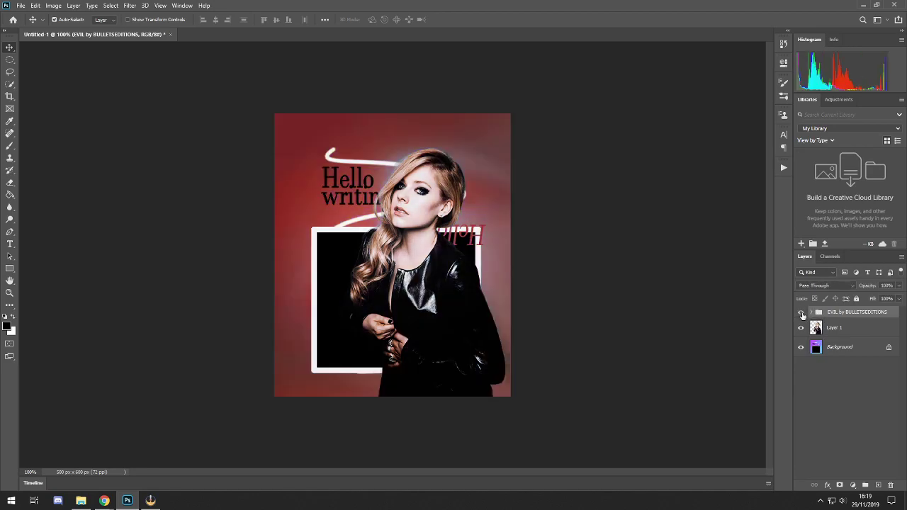
# Expand the EVIL by BULLETSEDITIONS group and hide its Gradient Fill 2 and Gradient Fill 1 layers while comparing their effect
pyautogui.click(812, 313)
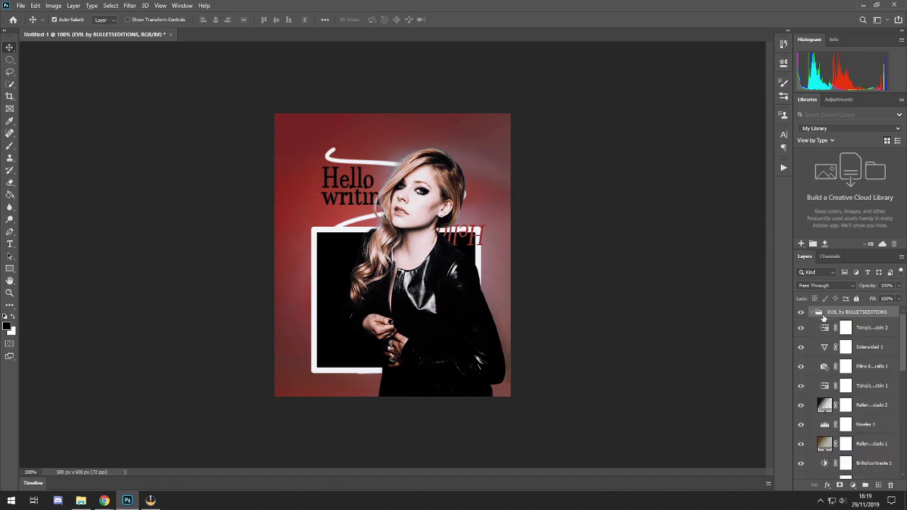
pyautogui.scroll(-5, 819, 361)
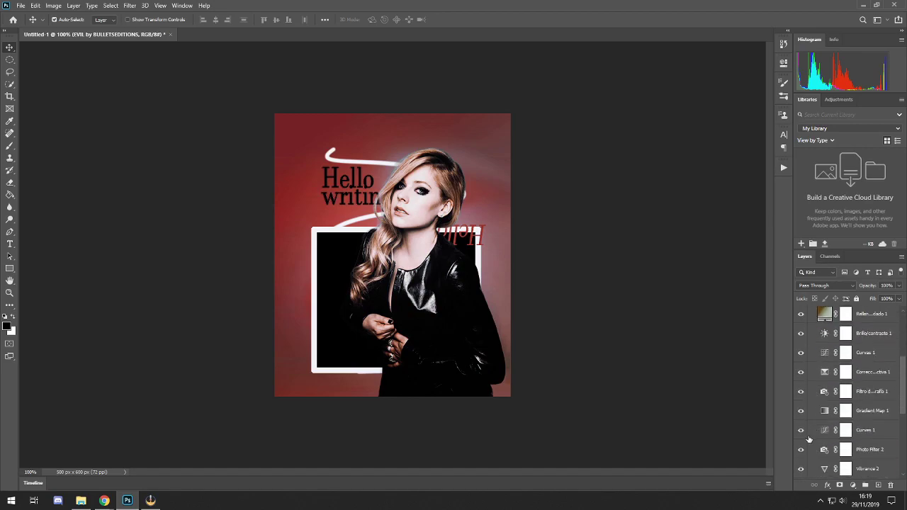
pyautogui.scroll(-3, 809, 439)
pyautogui.click(800, 411)
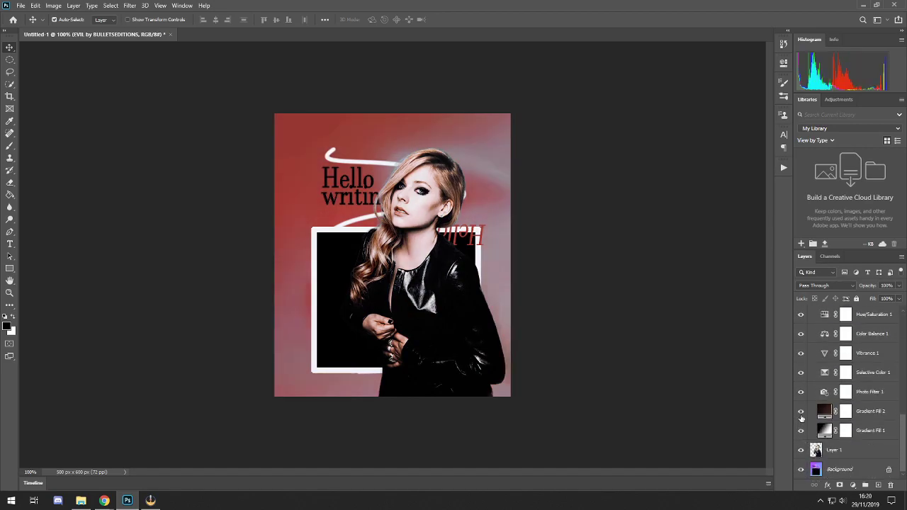
pyautogui.click(800, 411)
pyautogui.click(800, 430)
pyautogui.click(800, 430)
pyautogui.click(800, 411)
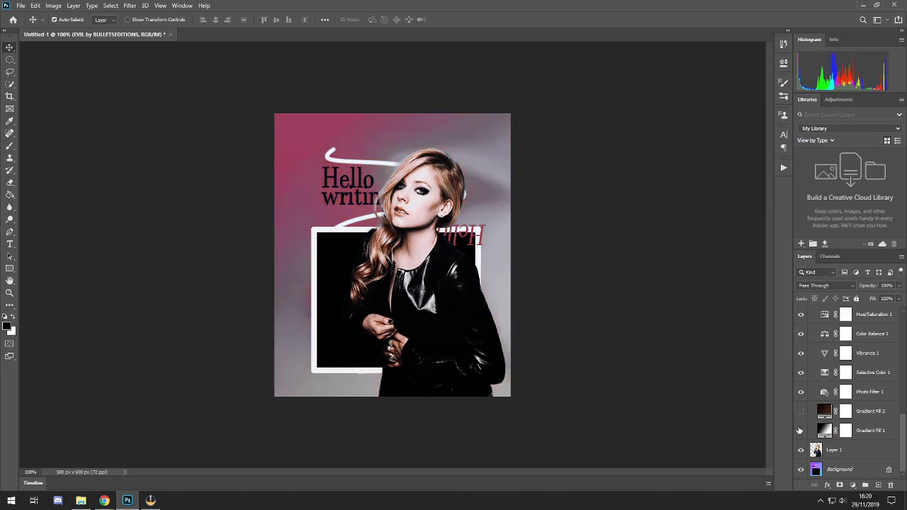
# Toggle the Vibrance 1, Curves 1, selective colour and Niveles 1 layers off and on to compare their effect, and collapse the group
pyautogui.scroll(2, 810, 403)
pyautogui.click(800, 388)
pyautogui.click(800, 389)
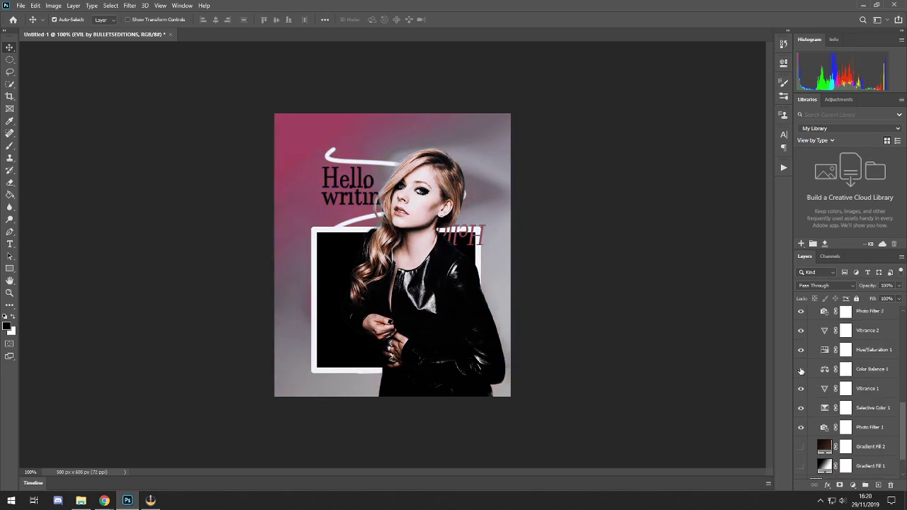
pyautogui.scroll(3, 801, 372)
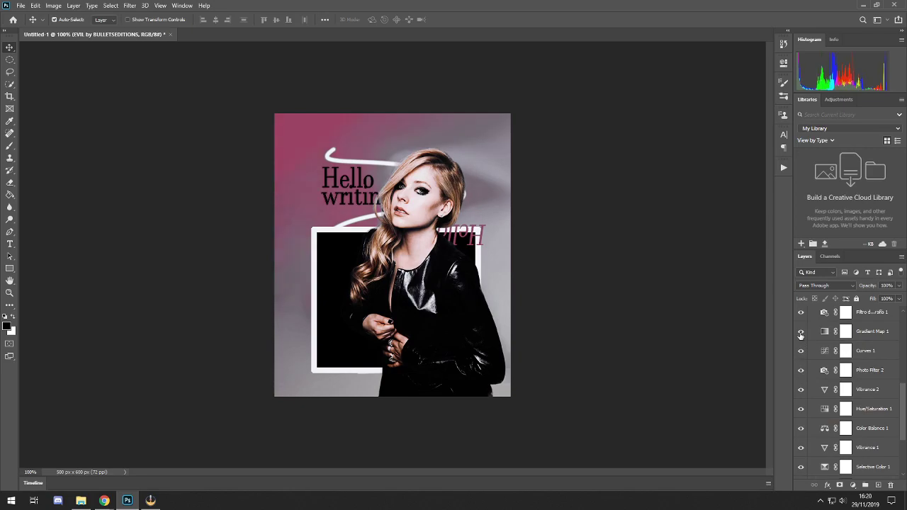
pyautogui.click(800, 351)
pyautogui.click(801, 350)
pyautogui.scroll(3, 801, 348)
pyautogui.click(800, 340)
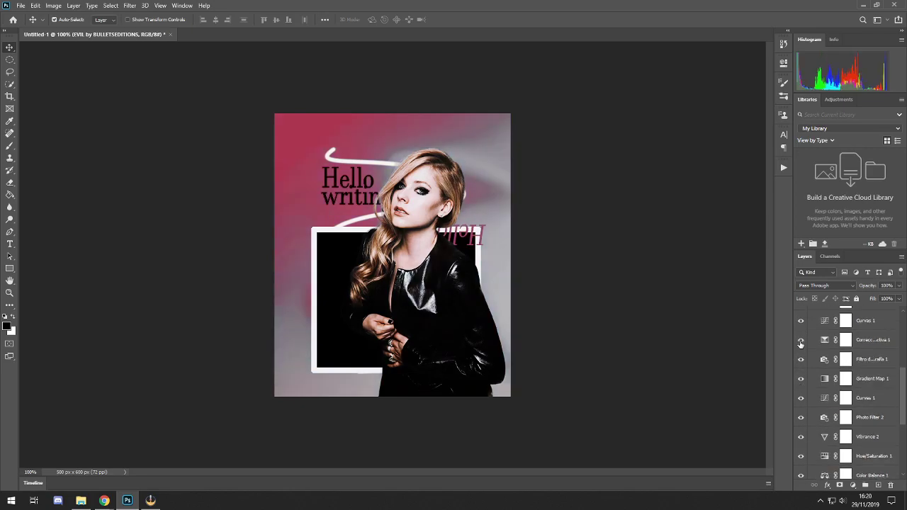
pyautogui.click(801, 340)
pyautogui.scroll(3, 801, 348)
pyautogui.click(801, 345)
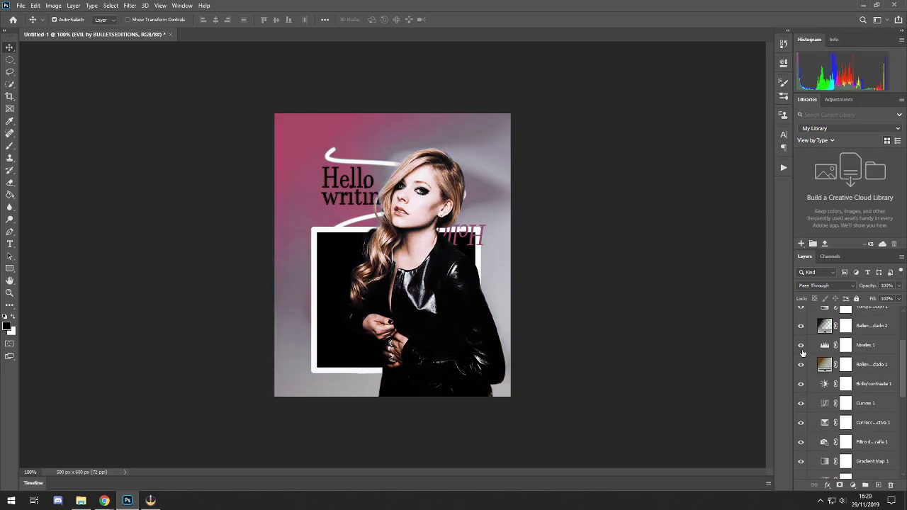
pyautogui.click(801, 345)
pyautogui.scroll(3, 804, 340)
pyautogui.click(813, 312)
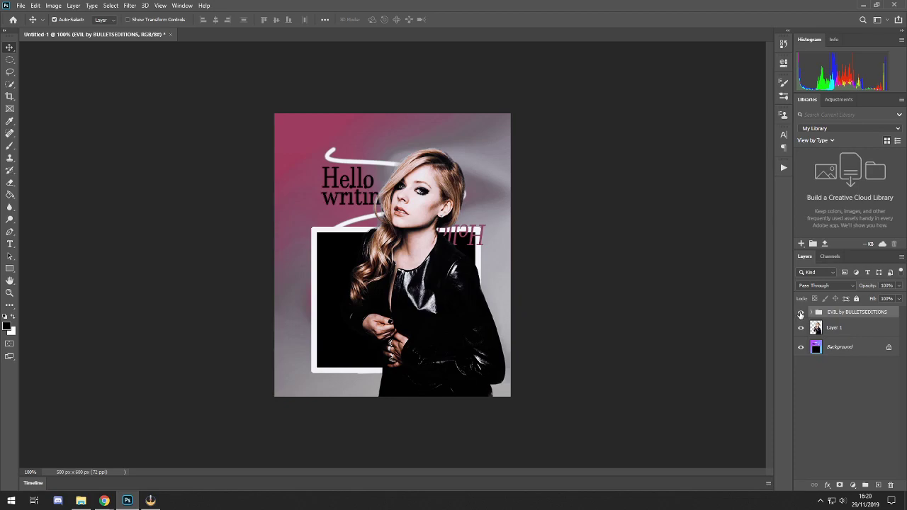
# Flatten the image, discarding the hidden layers, and undo the flattening
pyautogui.rightClick(828, 350)
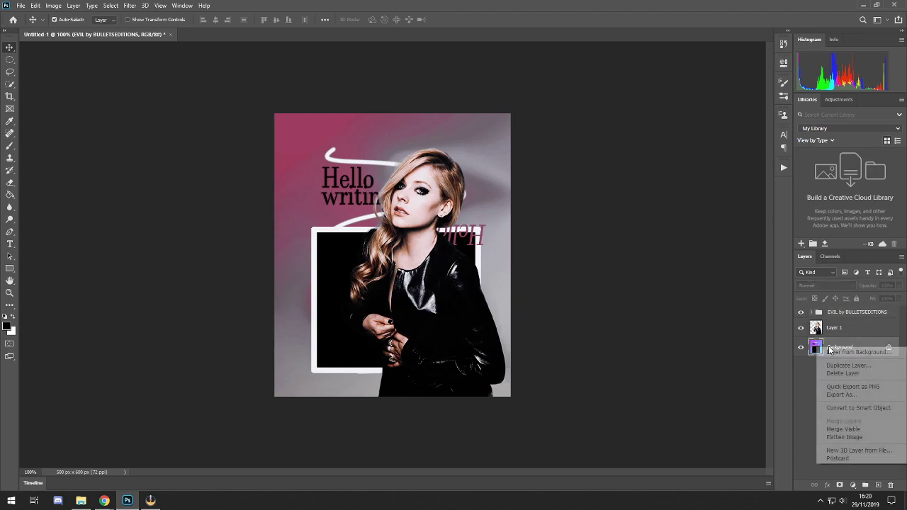
pyautogui.click(849, 437)
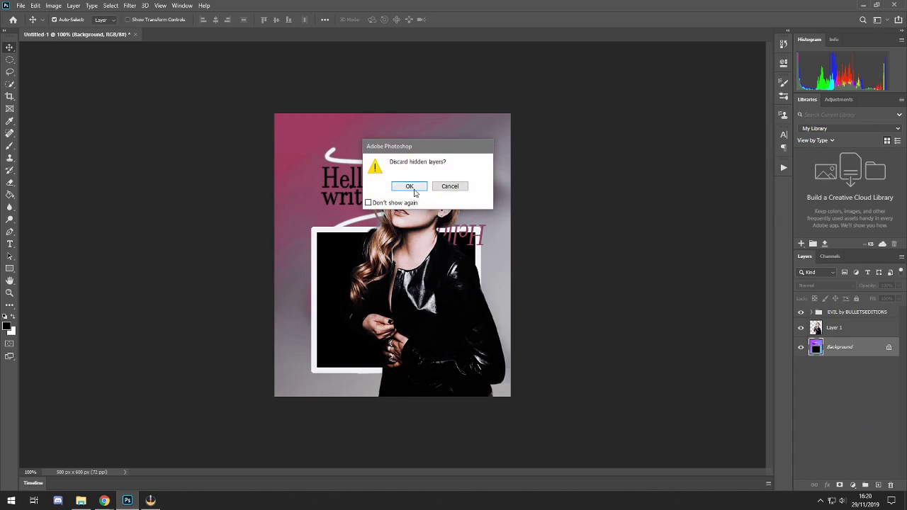
pyautogui.click(409, 186)
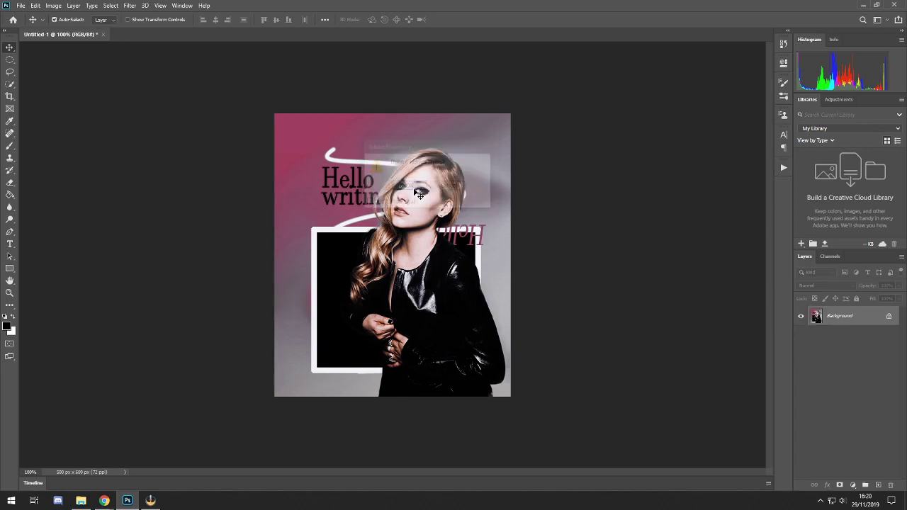
pyautogui.hotkey('ctrl', 'z')
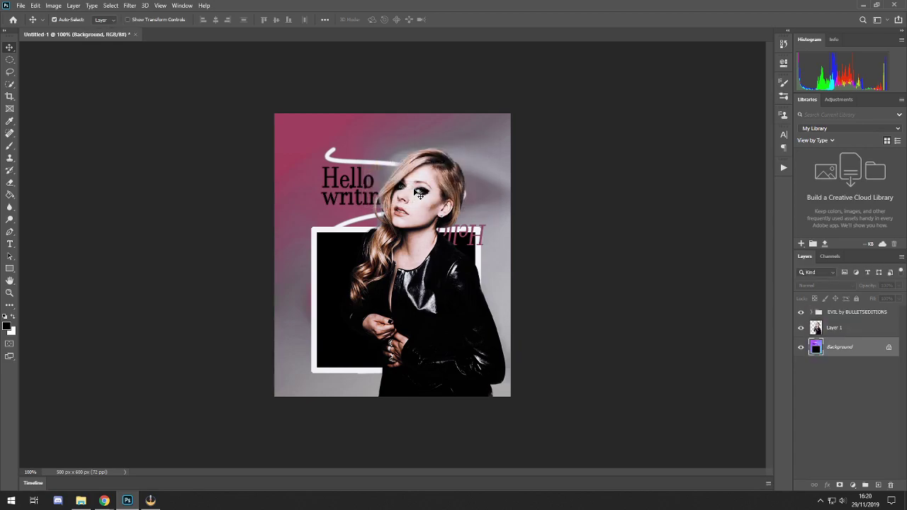
# Merge the visible layers and toggle the leftover Gradient Fill 2 and Gradient Fill 1 layers to compare their effect, leaving both hidden
pyautogui.rightClick(834, 342)
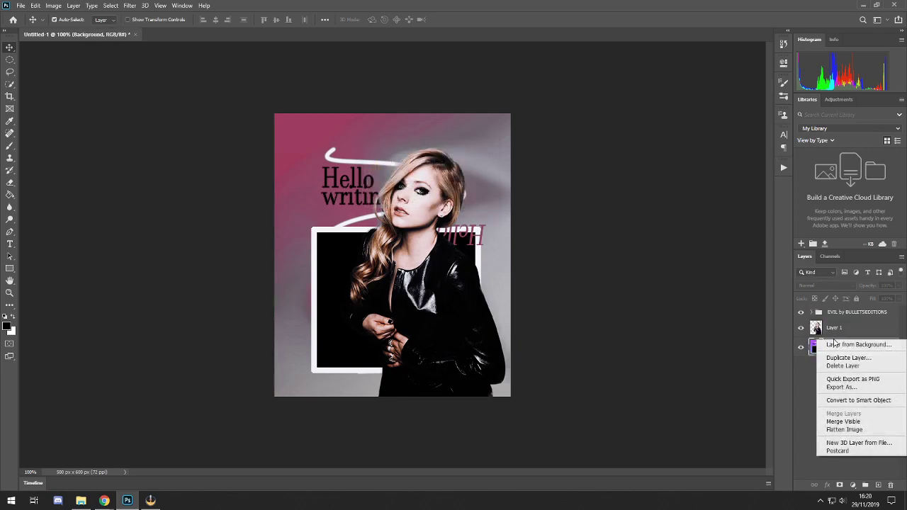
pyautogui.click(842, 422)
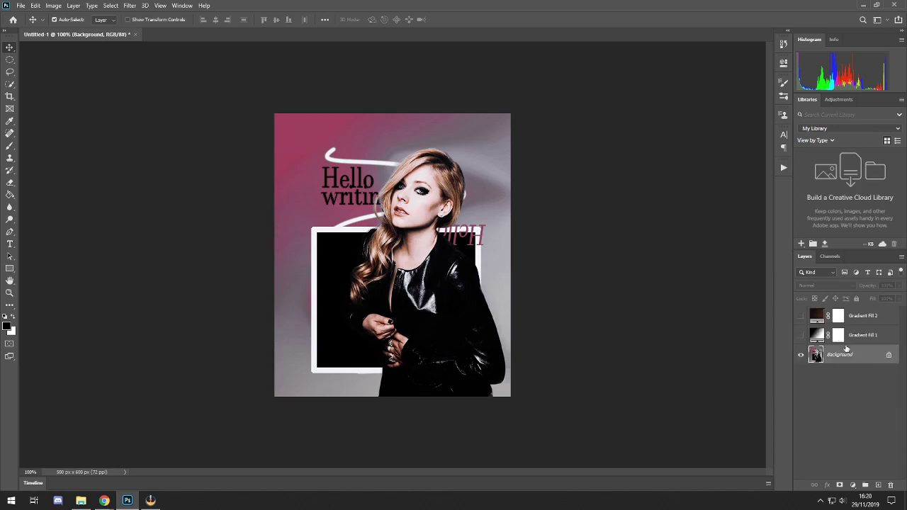
pyautogui.click(804, 315)
pyautogui.click(801, 336)
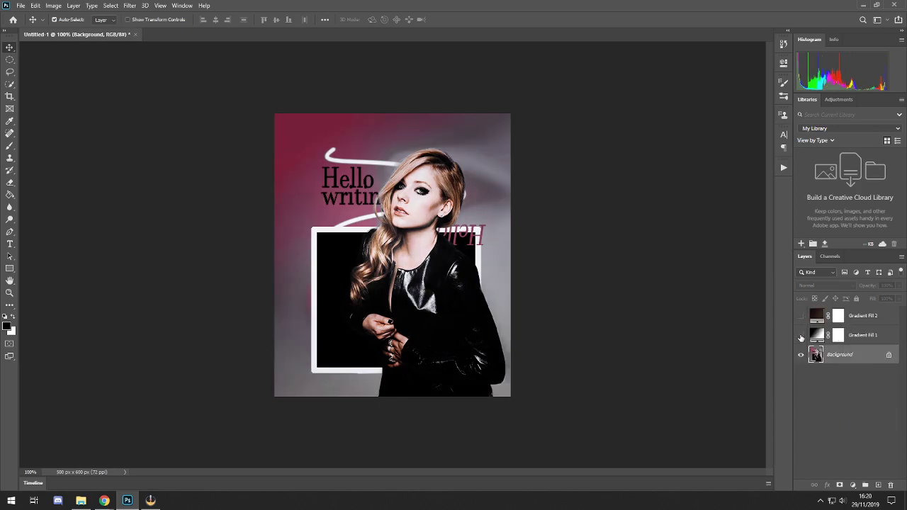
pyautogui.click(801, 316)
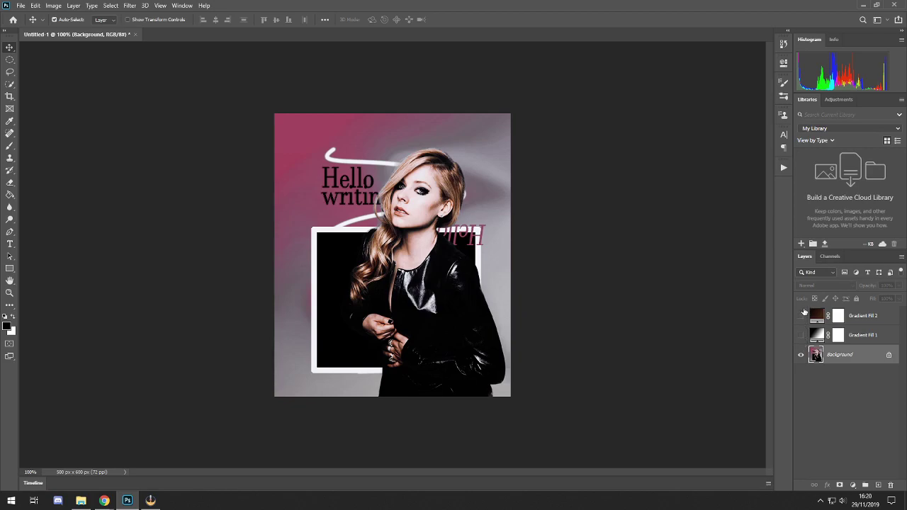
pyautogui.click(802, 316)
pyautogui.click(802, 336)
pyautogui.click(801, 336)
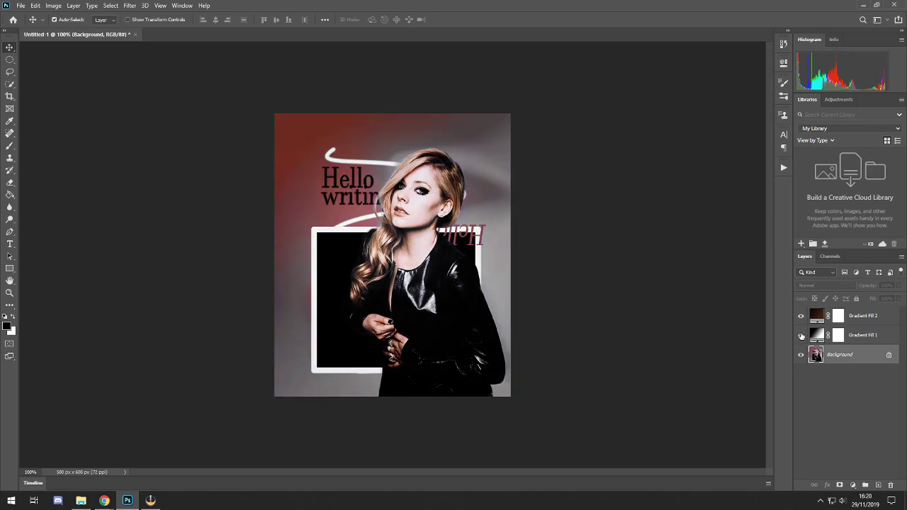
pyautogui.click(800, 336)
# Delete the hidden Gradient Fill 2 and Gradient Fill 1 layers
pyautogui.click(855, 322)
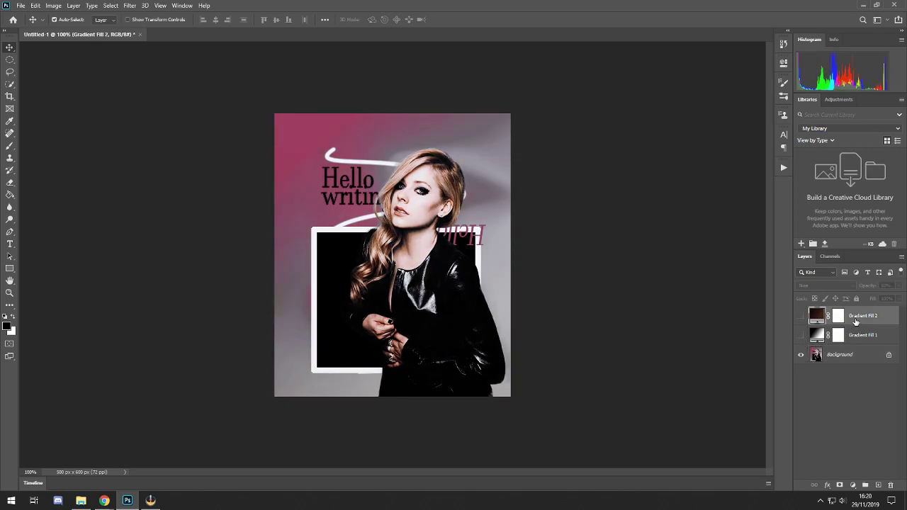
pyautogui.press('Delete')
pyautogui.press('Delete')
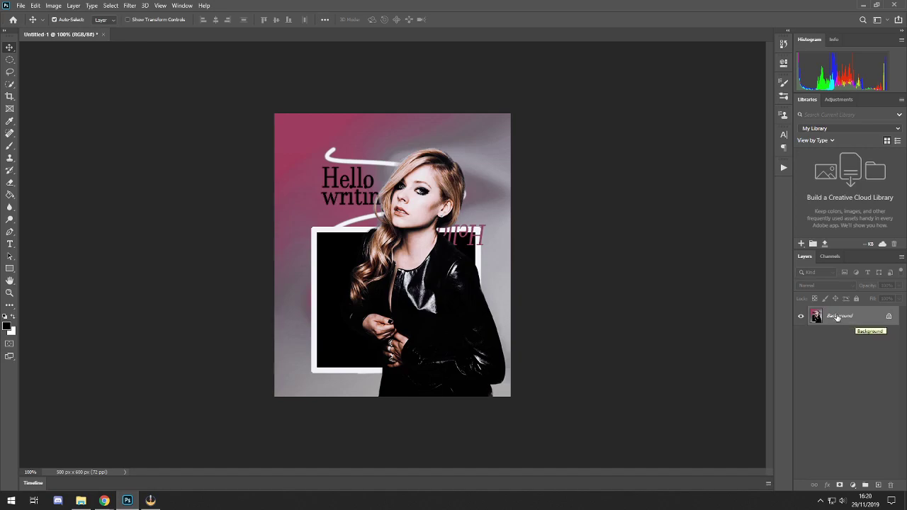
# Duplicate the Background layer as Background copy within Untitled-1
pyautogui.rightClick(836, 318)
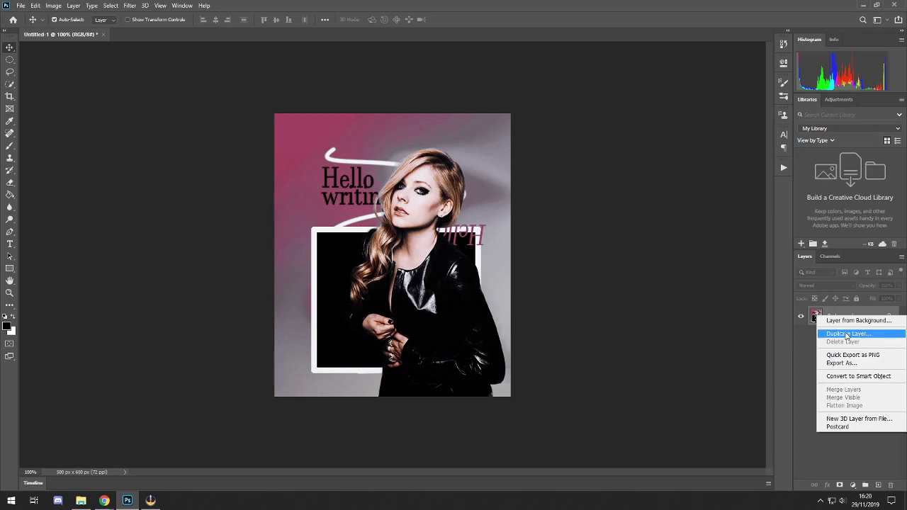
pyautogui.click(844, 333)
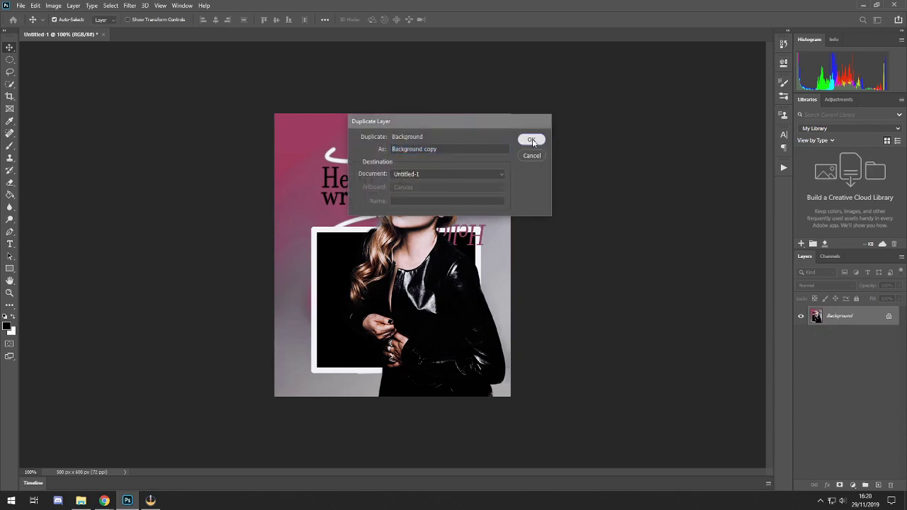
pyautogui.click(530, 140)
# Review the options available for the Background copy layer and briefly filter the layer list to smart objects only
pyautogui.rightClick(830, 323)
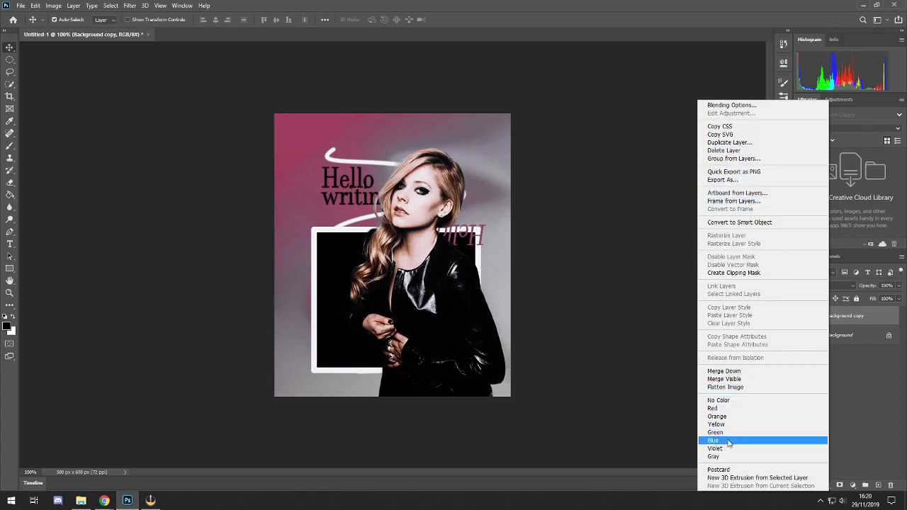
pyautogui.click(839, 325)
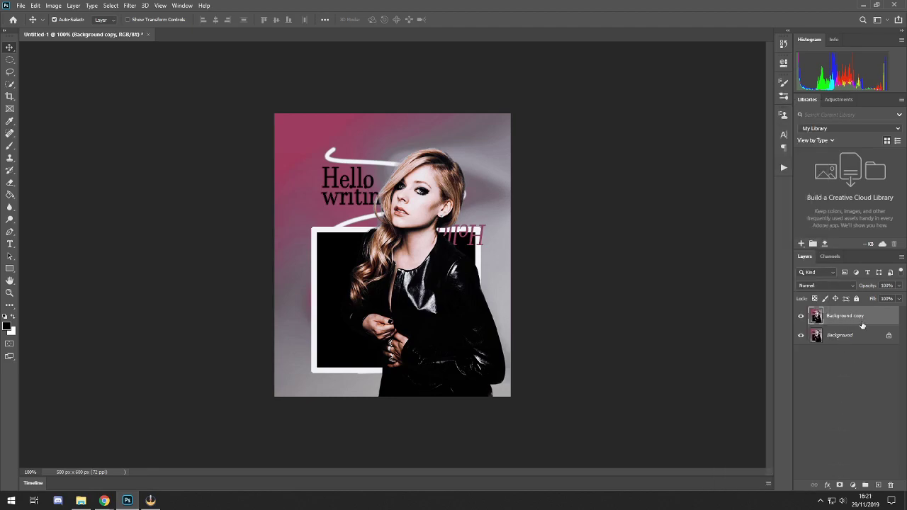
pyautogui.click(890, 273)
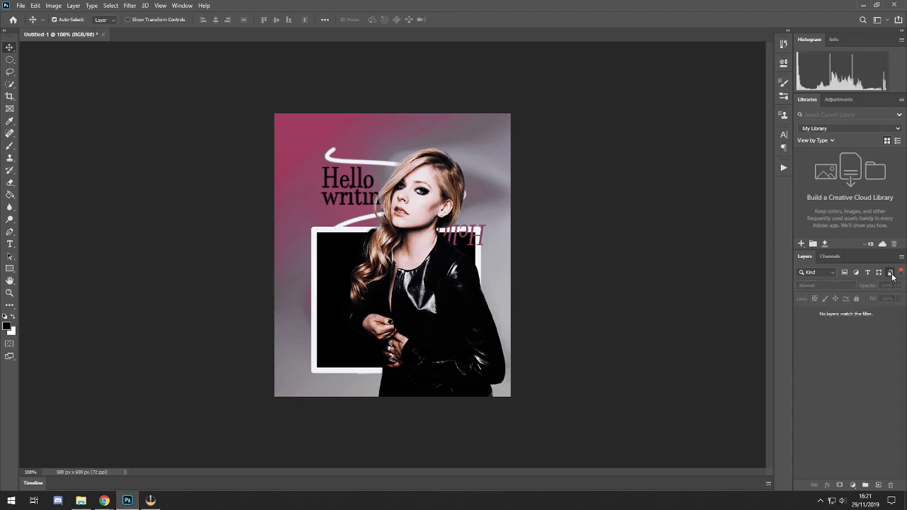
pyautogui.click(890, 274)
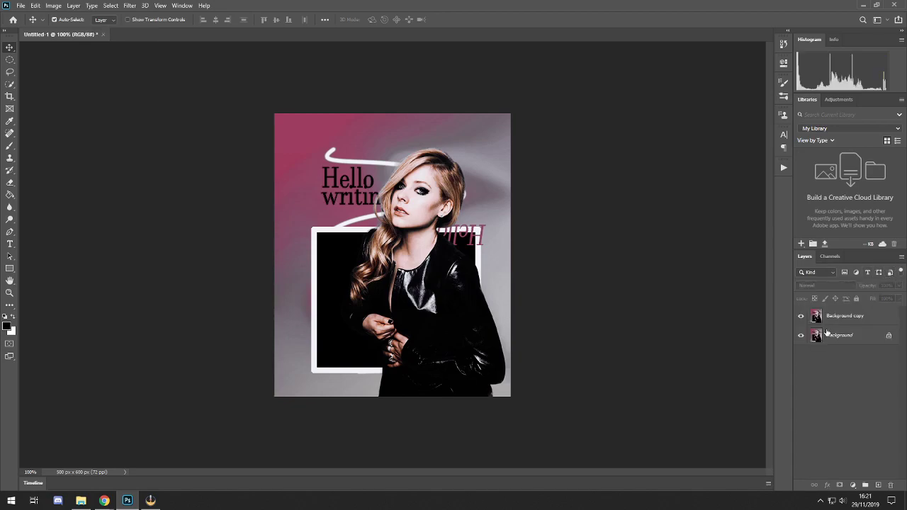
pyautogui.click(844, 318)
pyautogui.rightClick(856, 316)
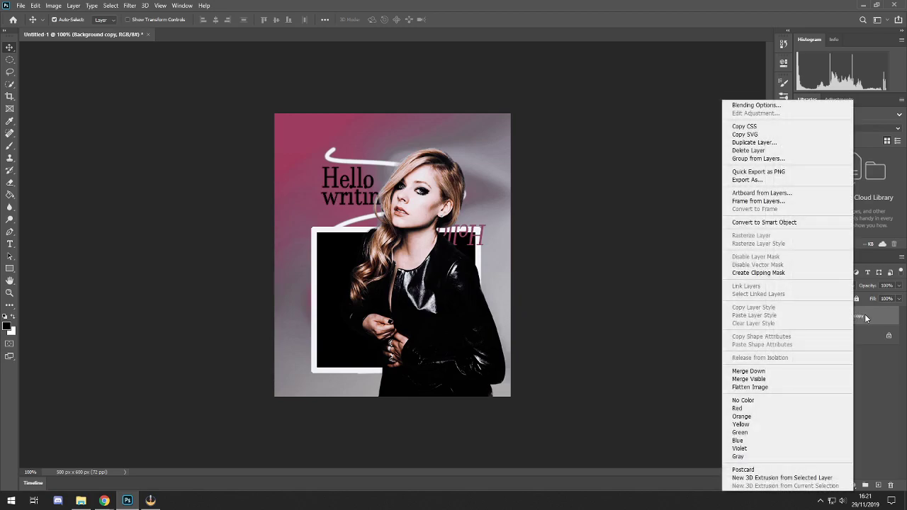
pyautogui.click(864, 314)
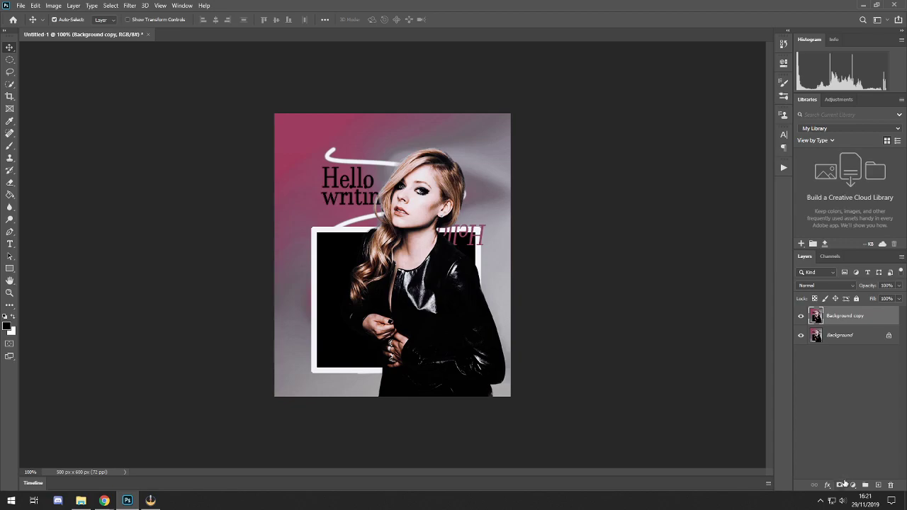
# Create a new empty layer and a new group above Background copy, and move the empty layer into the group
pyautogui.click(878, 486)
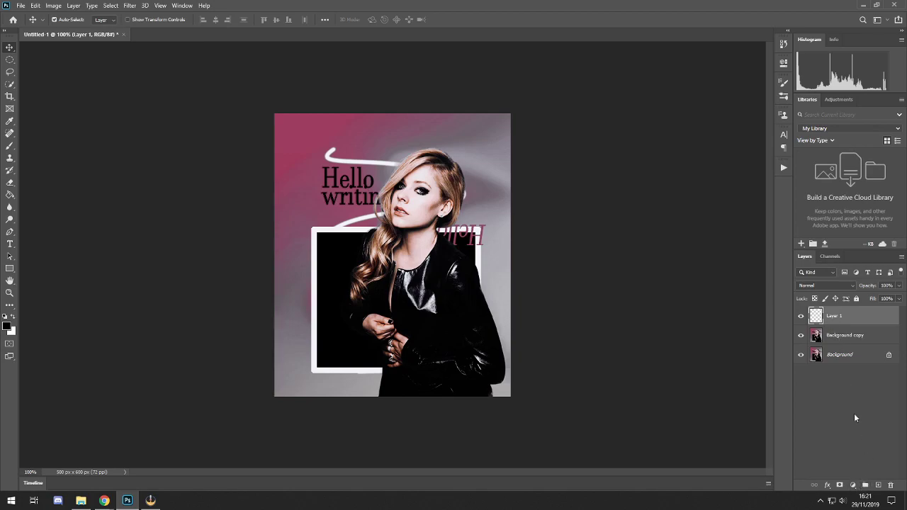
pyautogui.click(864, 485)
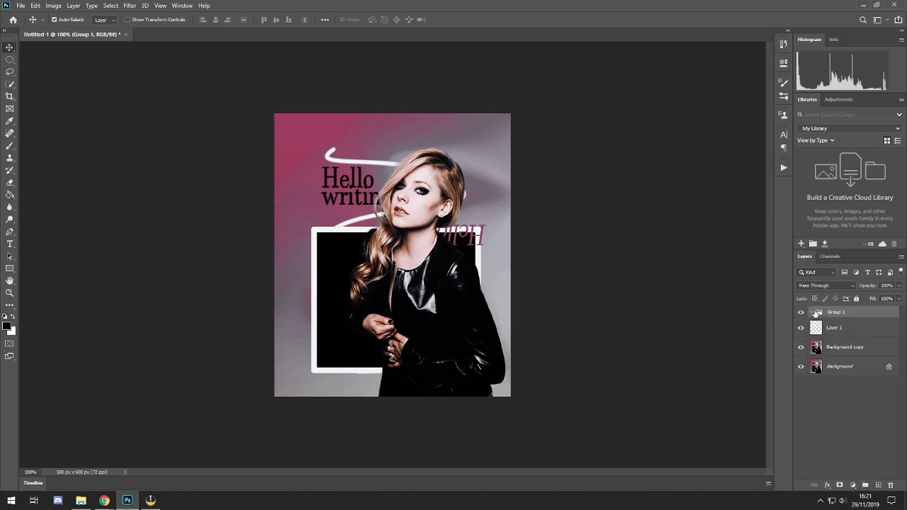
pyautogui.click(842, 331)
pyautogui.click(814, 316)
pyautogui.moveTo(847, 329); pyautogui.dragTo(855, 314)
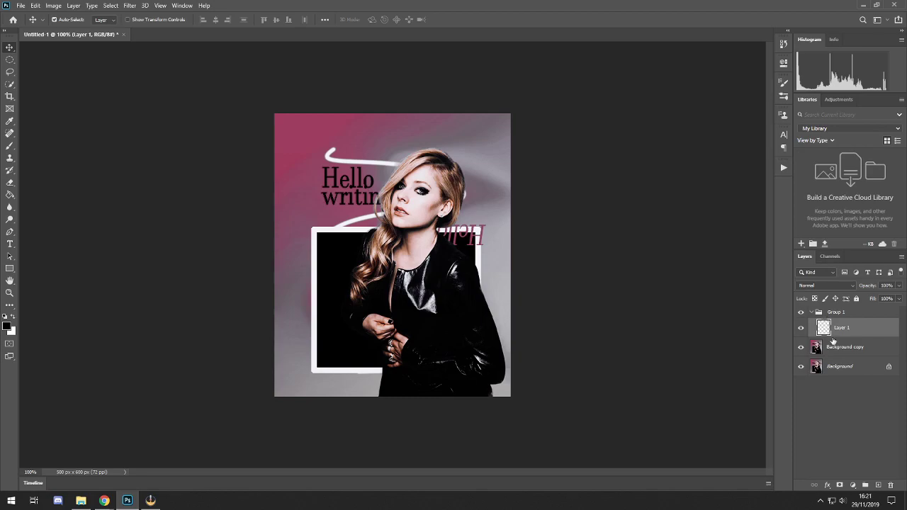
# Add a Brightness/Contrast adjustment layer above Layer 1 with brightness -68 and contrast 23
pyautogui.click(853, 485)
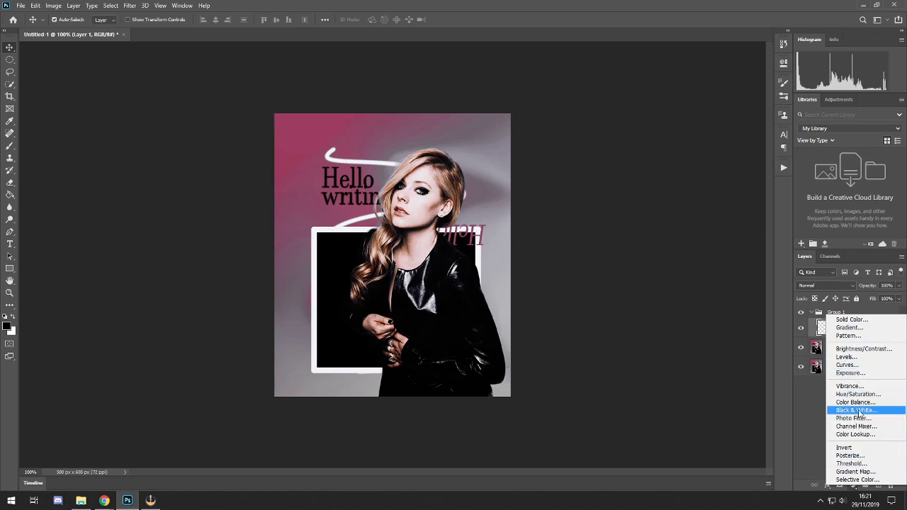
pyautogui.click(863, 348)
pyautogui.click(736, 118)
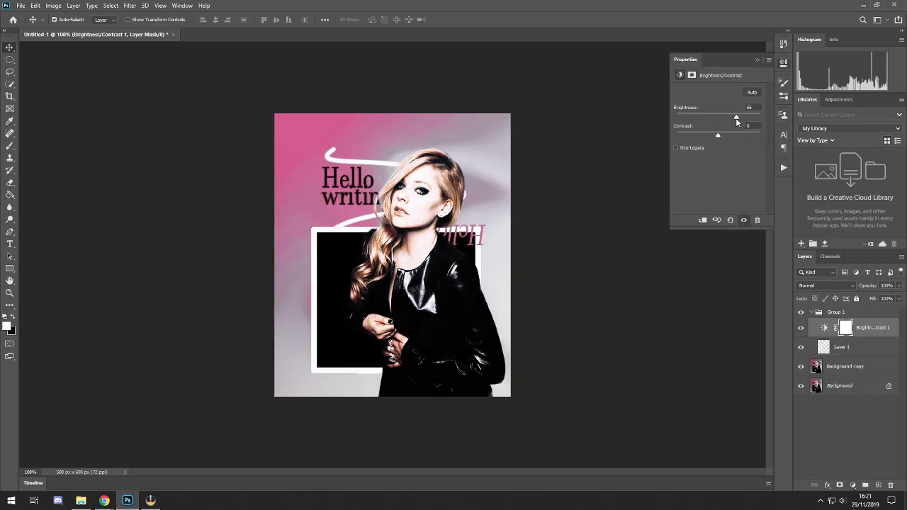
pyautogui.moveTo(714, 134); pyautogui.dragTo(726, 135)
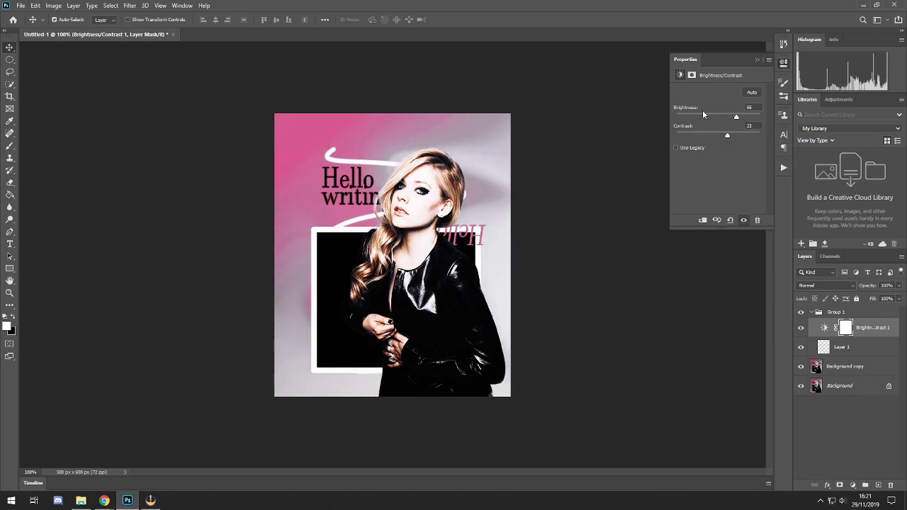
pyautogui.click(702, 114)
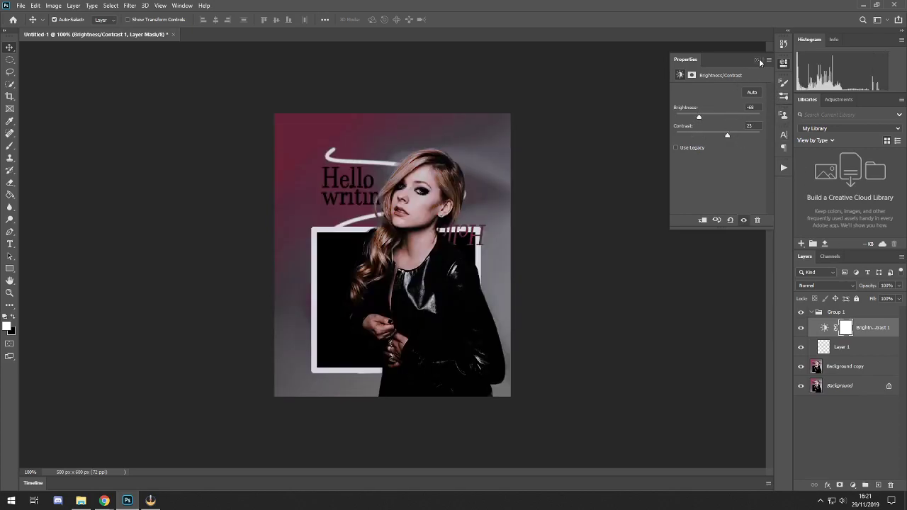
pyautogui.click(759, 63)
# Delete the Brightness/Contrast adjustment layer together with its layer mask
pyautogui.rightClick(857, 329)
pyautogui.click(884, 383)
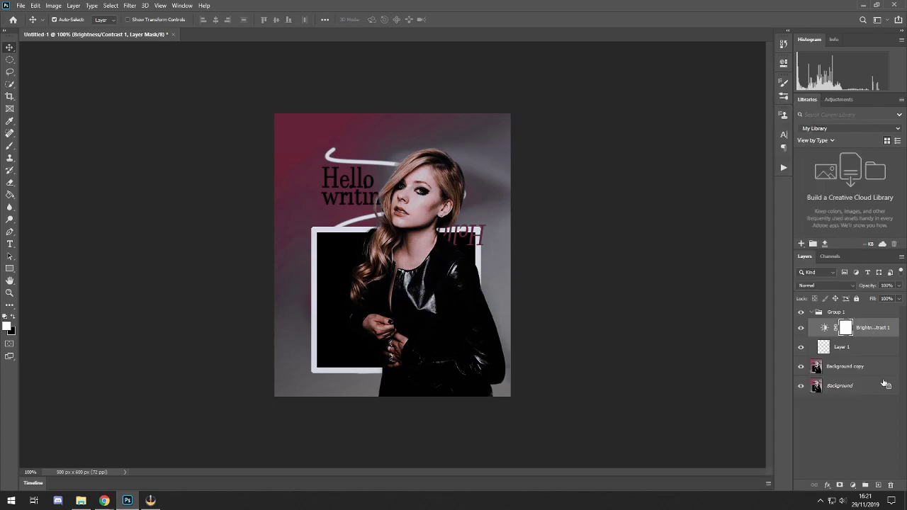
pyautogui.click(890, 485)
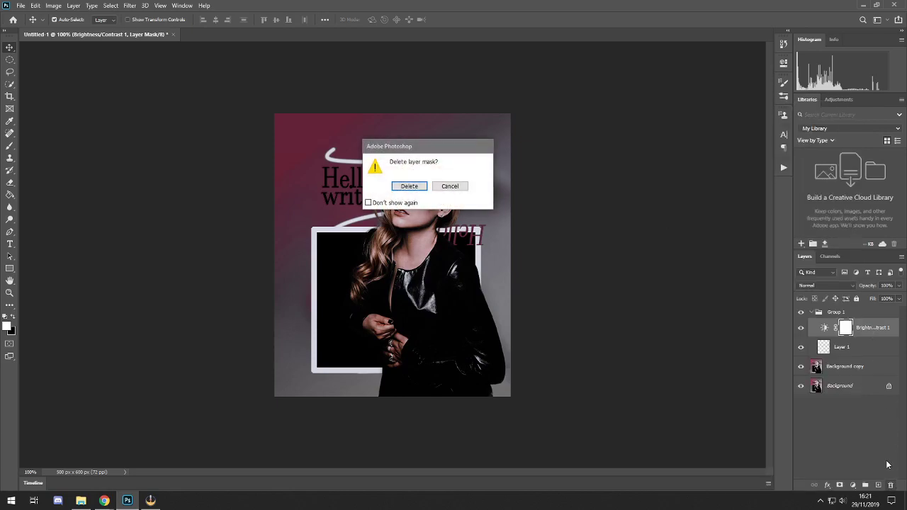
pyautogui.press('Return')
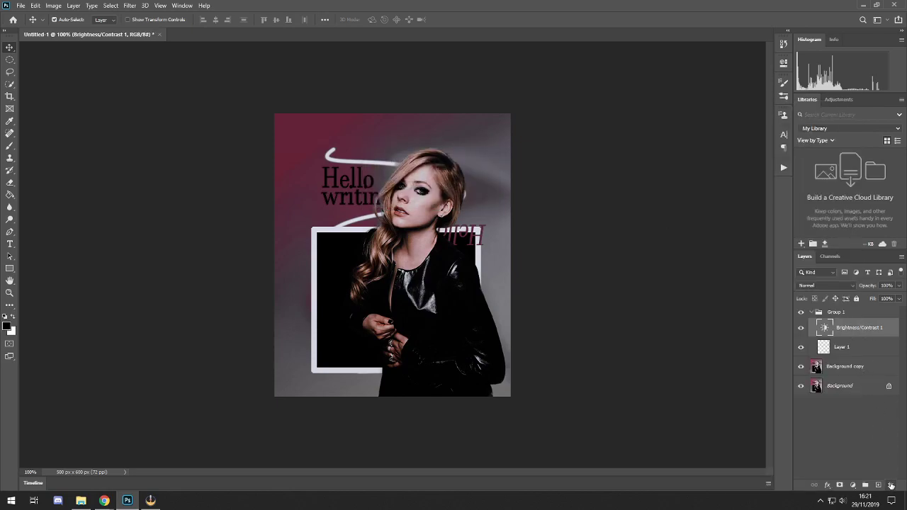
pyautogui.click(890, 485)
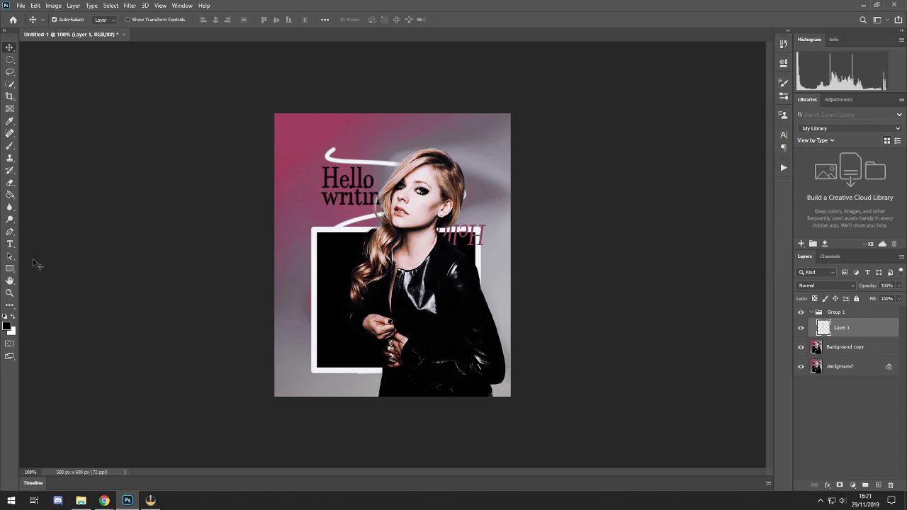
# Add the text "Avril Lavigne" to Layer 1, across the upper part of the image above the existing writing
pyautogui.click(10, 244)
pyautogui.click(312, 167)
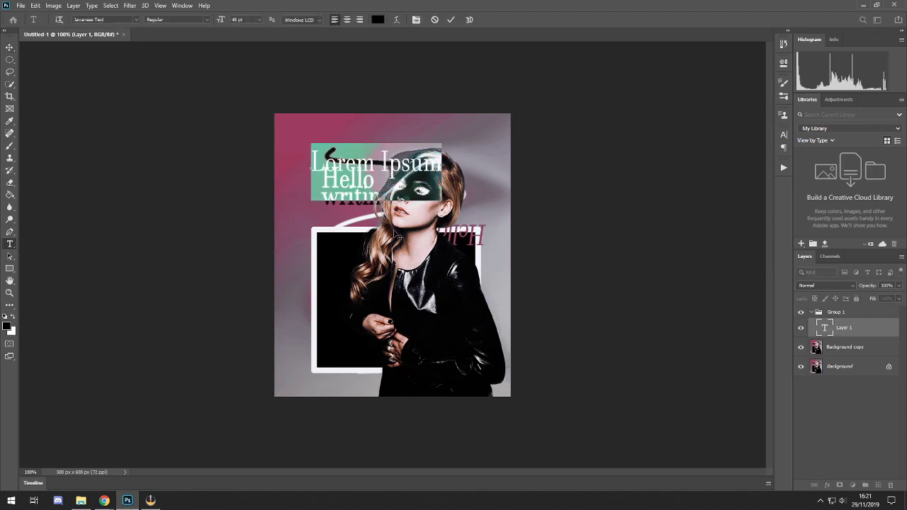
pyautogui.write('Avril Lavigne')
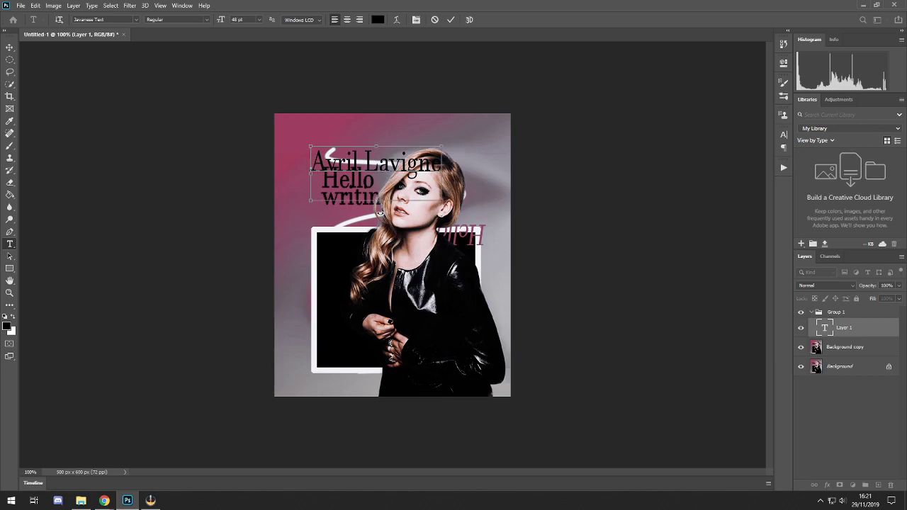
pyautogui.hotkey('ctrl', 'a')
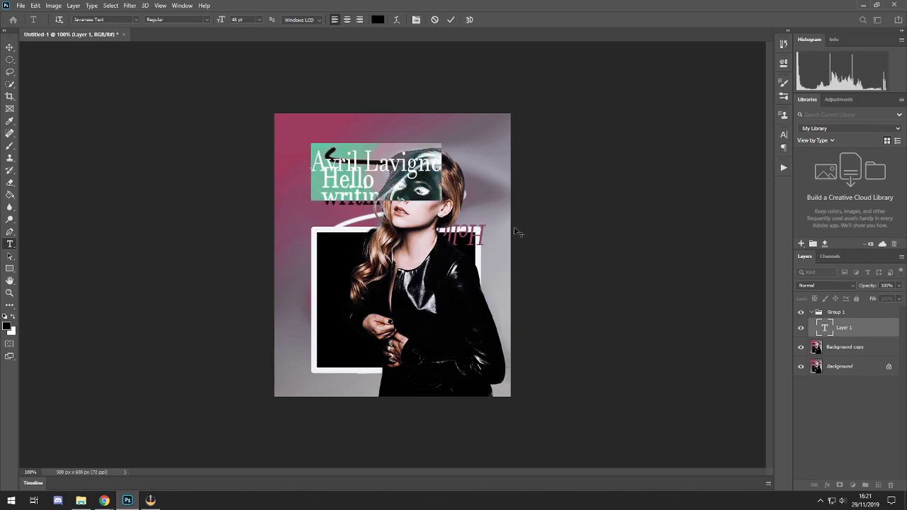
pyautogui.click(868, 330)
# Open the blending options of the Avril Lavigne text layer and turn on a Drop Shadow
pyautogui.rightClick(867, 328)
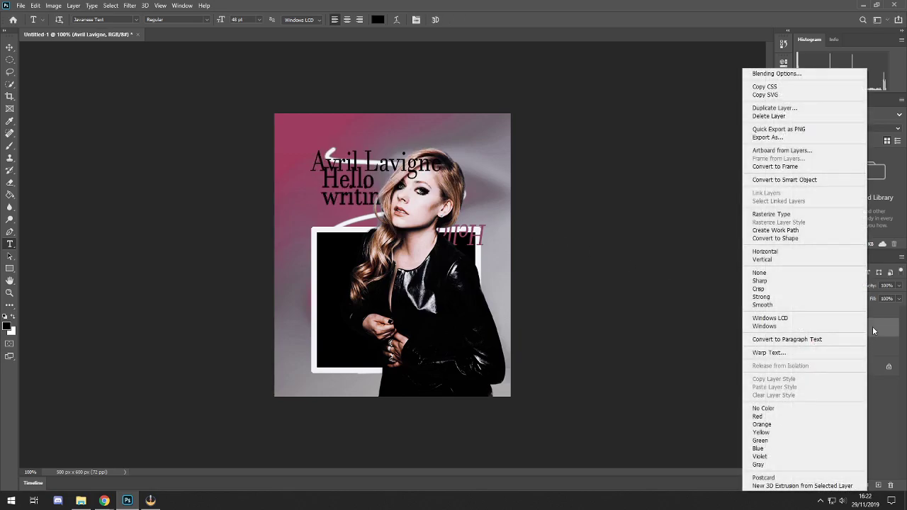
pyautogui.click(848, 465)
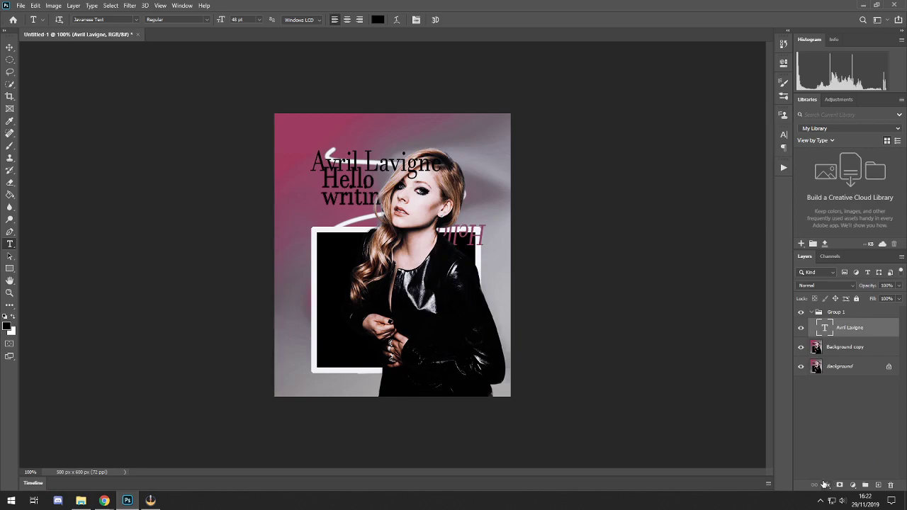
pyautogui.click(826, 485)
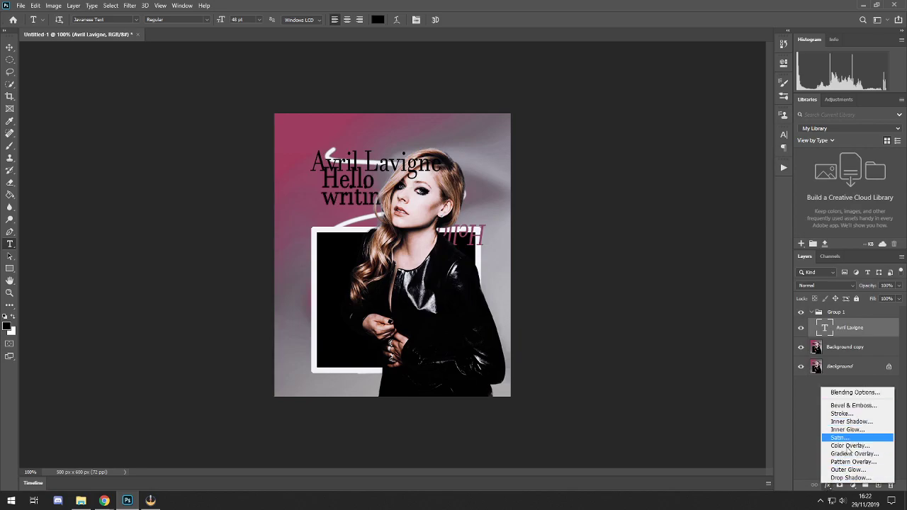
pyautogui.click(852, 392)
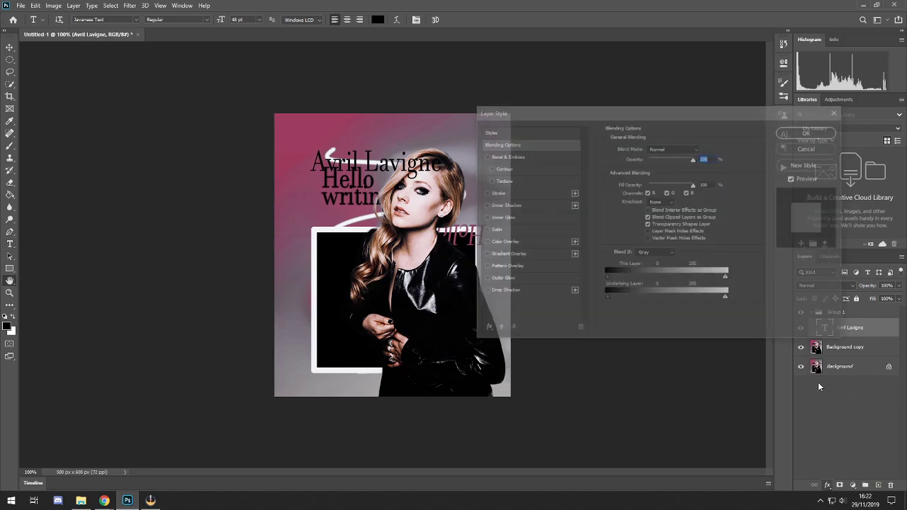
pyautogui.moveTo(516, 114); pyautogui.dragTo(438, 116)
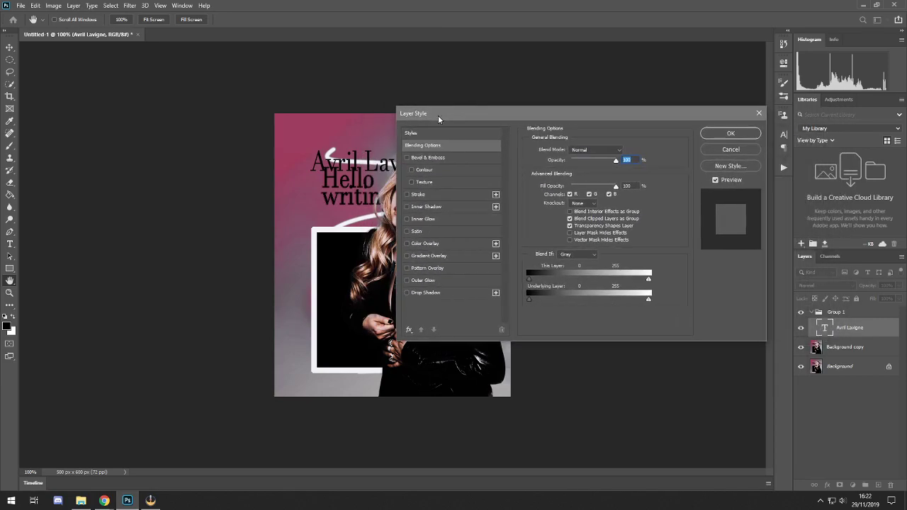
pyautogui.click(407, 293)
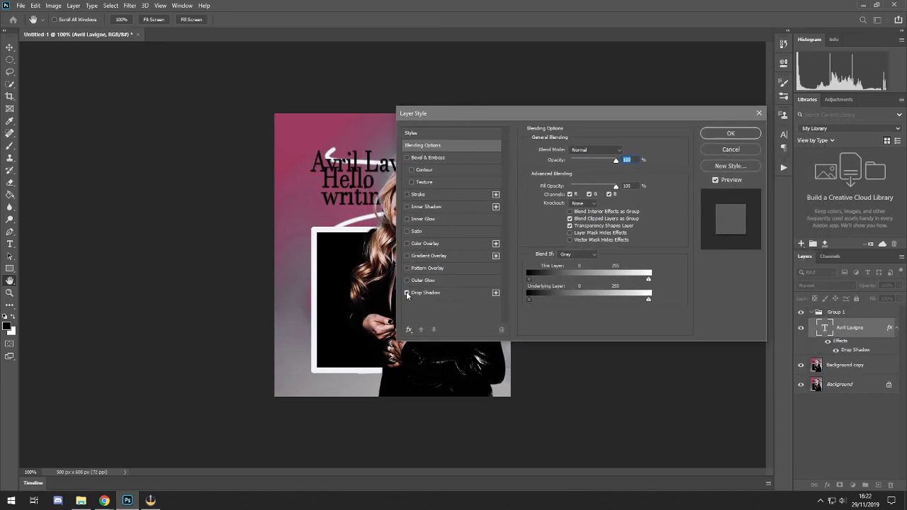
pyautogui.moveTo(455, 118); pyautogui.dragTo(553, 128)
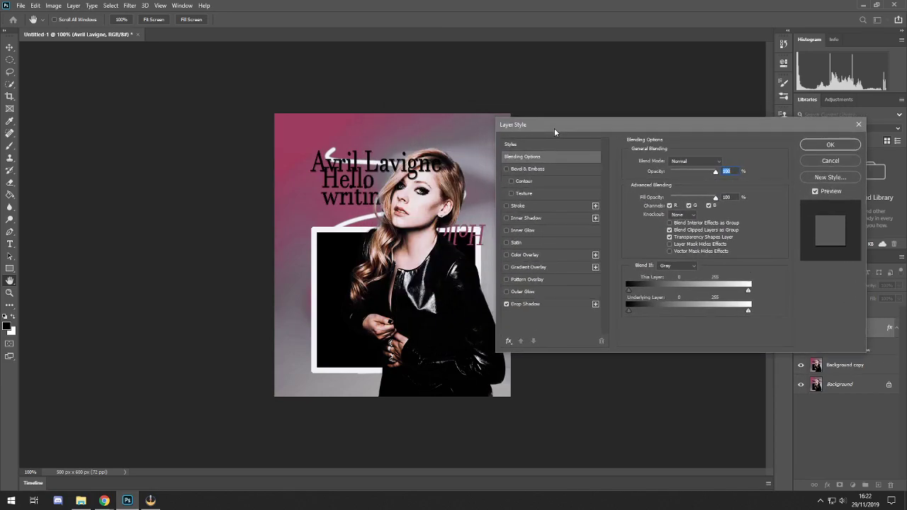
# Try the Outer Glow, Pattern Overlay, Gradient Overlay, Color Overlay, Satin and Stroke effects one by one on the text
pyautogui.click(506, 292)
pyautogui.click(506, 279)
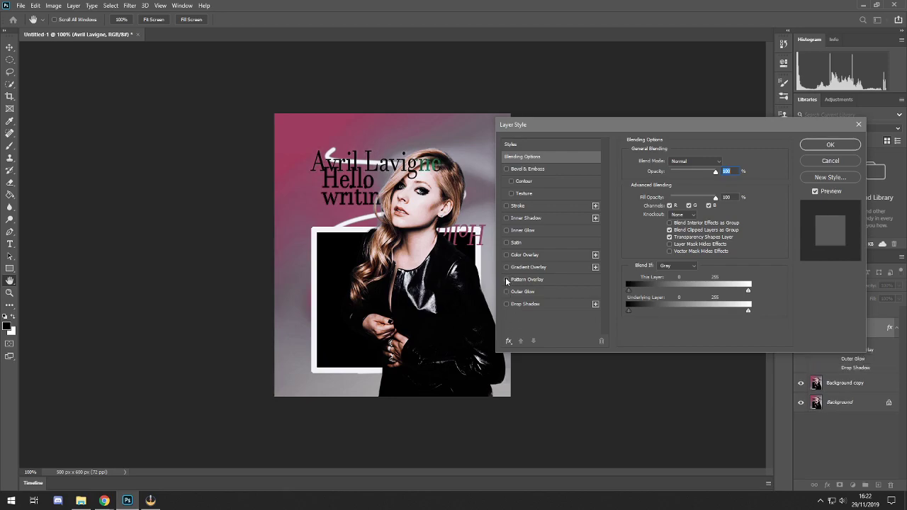
pyautogui.click(505, 267)
pyautogui.click(506, 254)
pyautogui.click(505, 242)
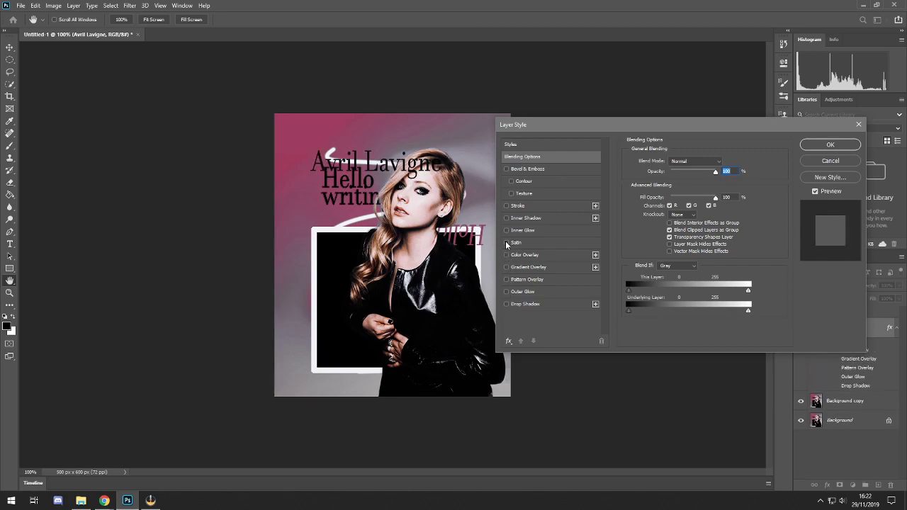
pyautogui.click(506, 206)
pyautogui.click(506, 206)
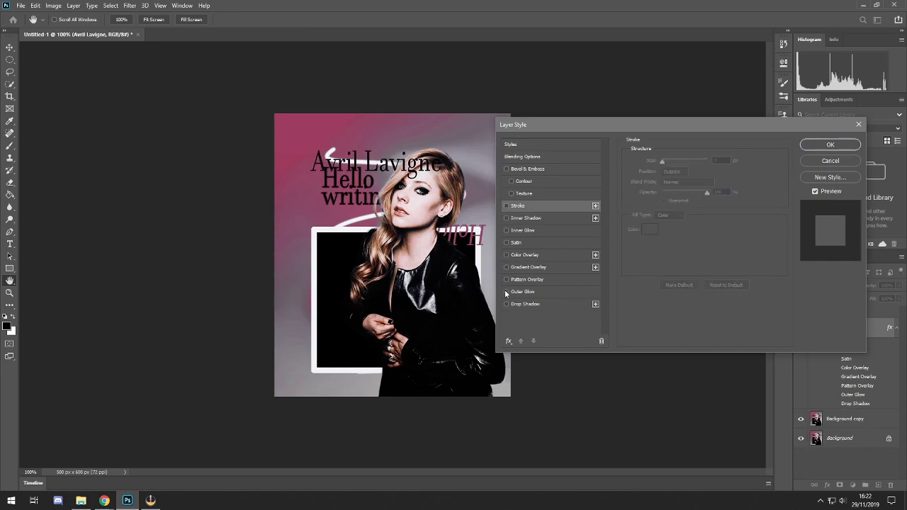
# Preview the Drop Shadow and the Outer Glow separately on the text, turning each off again
pyautogui.click(505, 304)
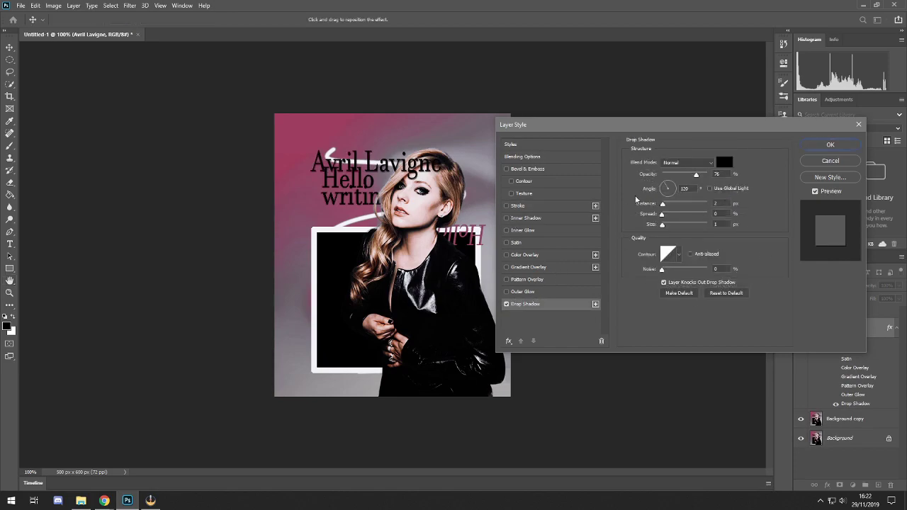
pyautogui.click(506, 304)
pyautogui.click(505, 292)
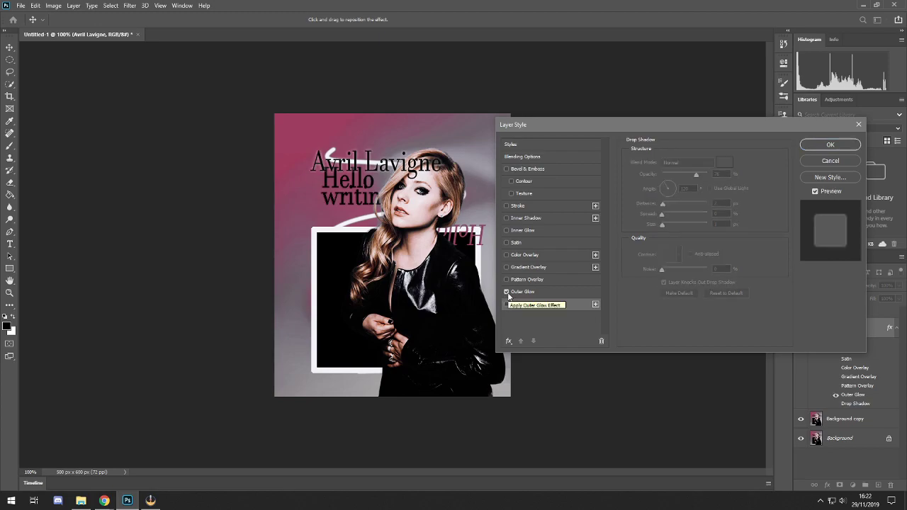
pyautogui.click(505, 292)
# Try combining Stroke, Gradient Overlay, Outer Glow and Drop Shadow on the text, briefly testing Color Overlay, and discard the layer style changes
pyautogui.click(505, 206)
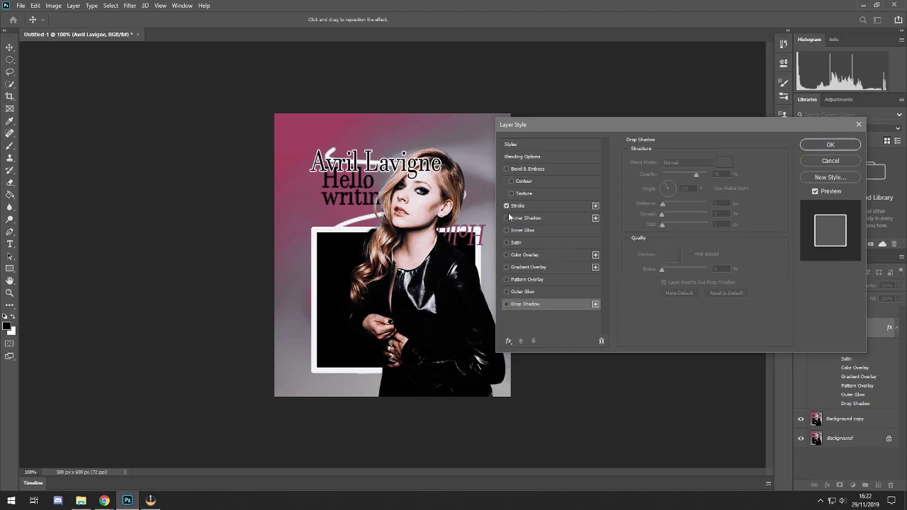
pyautogui.click(505, 254)
pyautogui.click(506, 254)
pyautogui.click(506, 267)
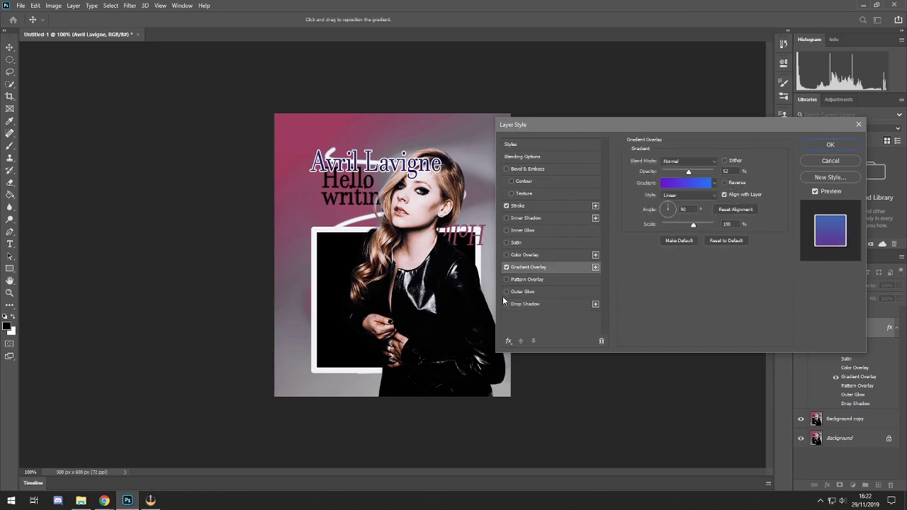
pyautogui.click(506, 292)
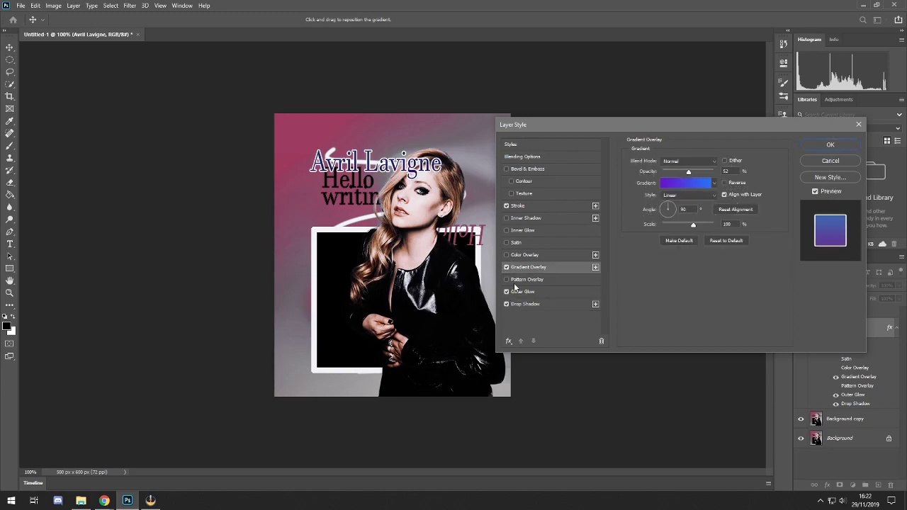
pyautogui.click(821, 163)
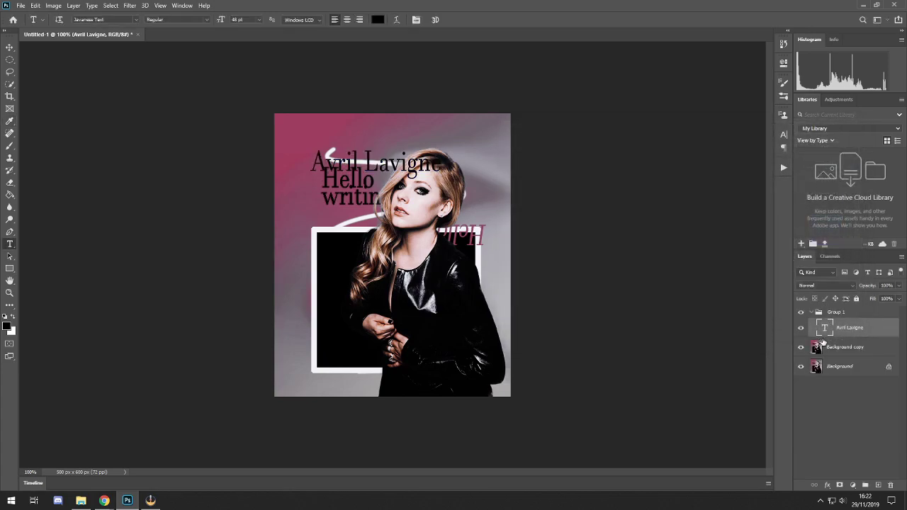
# Delete Group 1 together with its contents, as well as the Background copy layer
pyautogui.click(843, 313)
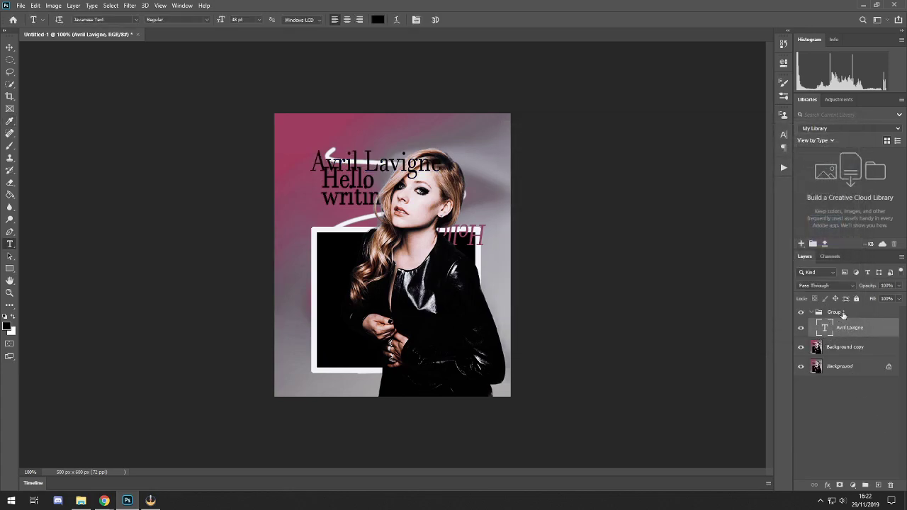
pyautogui.click(890, 484)
pyautogui.click(451, 189)
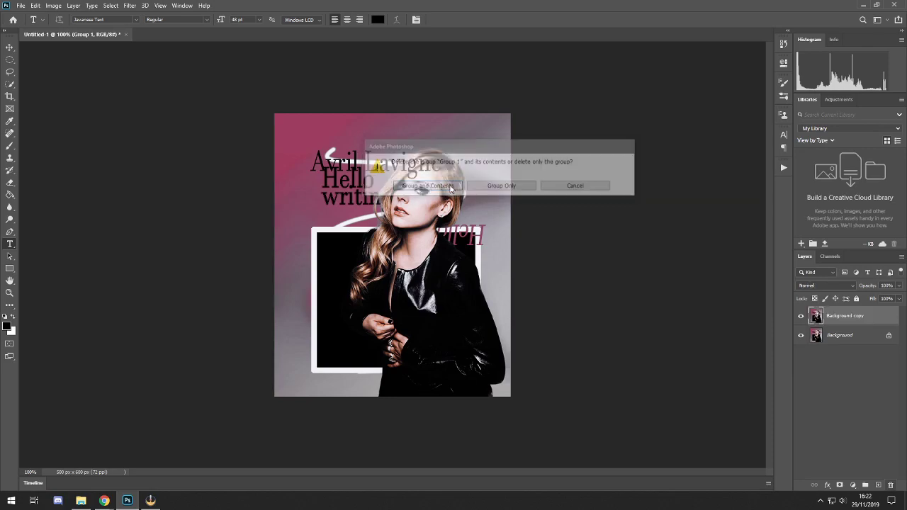
pyautogui.click(891, 482)
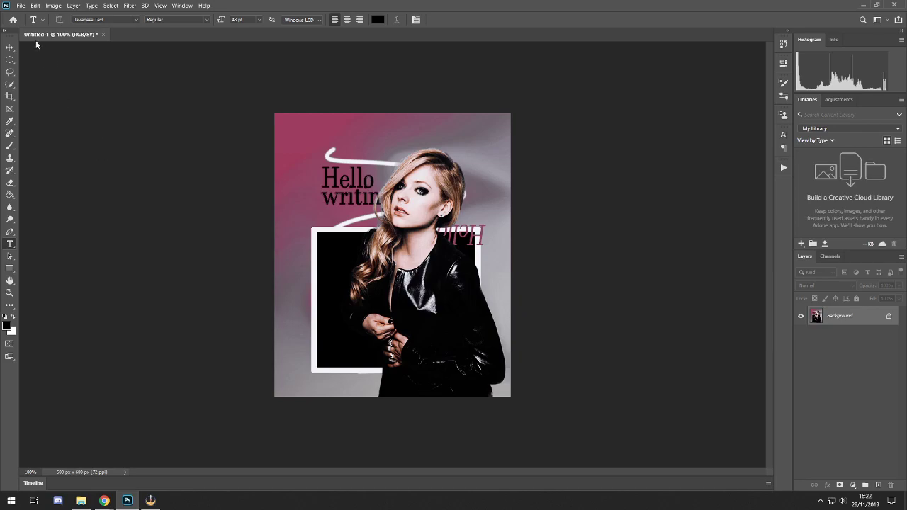
# Try to import tumblr_ptsi2icimc1s6ub5do5_400.gif from the RP > Redfield folder with Video Frames to Layers
pyautogui.click(21, 6)
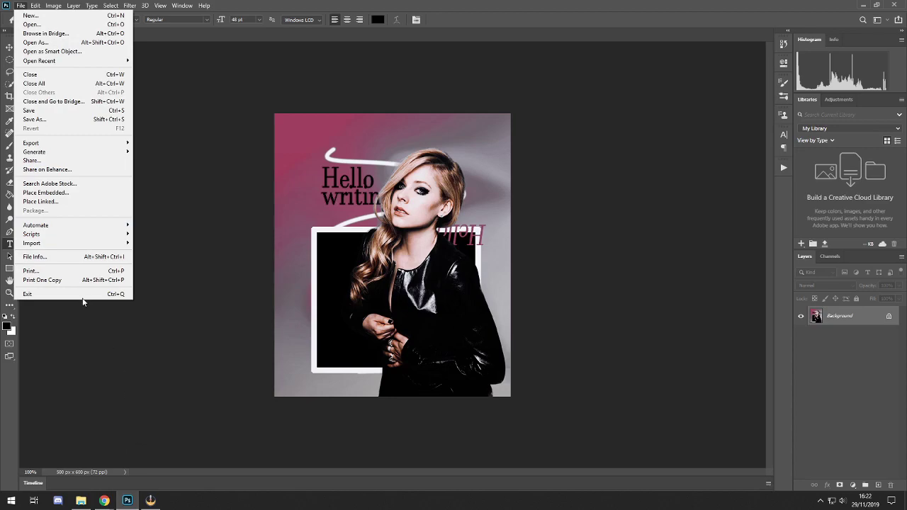
pyautogui.moveTo(102, 243)
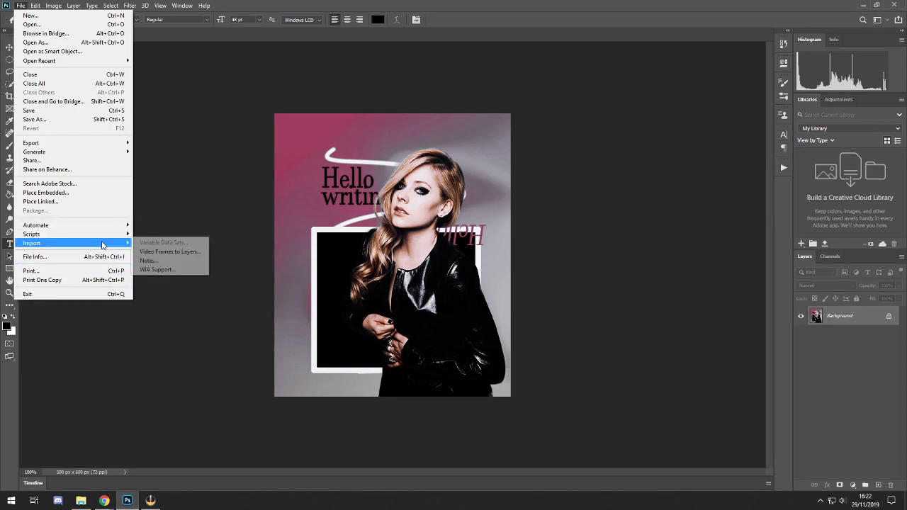
pyautogui.click(168, 253)
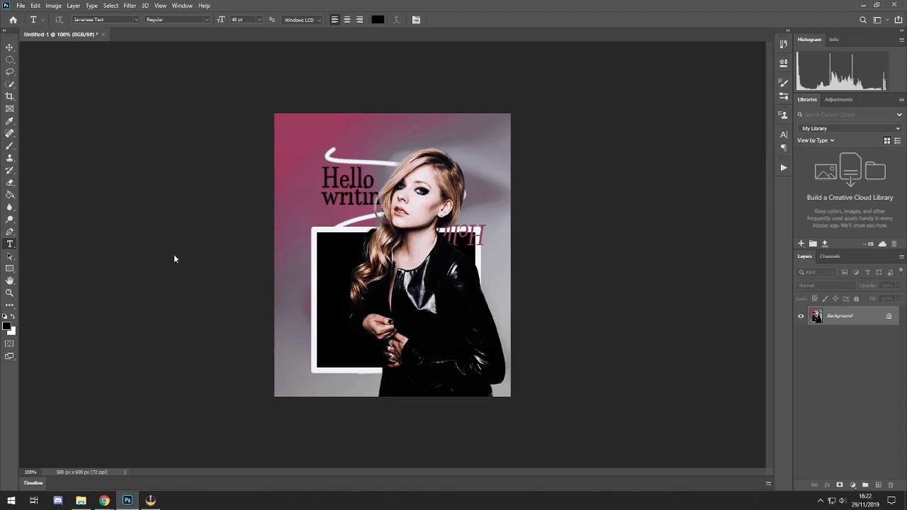
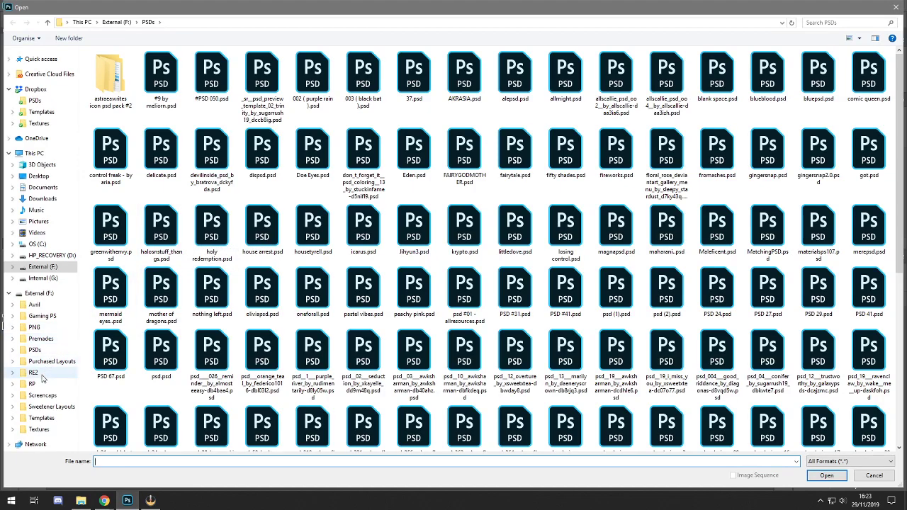
pyautogui.click(41, 385)
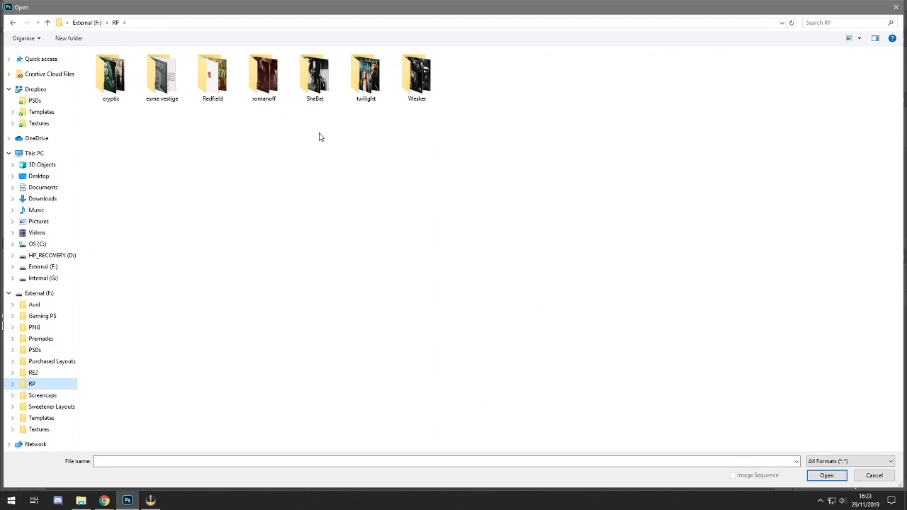
pyautogui.doubleClick(216, 82)
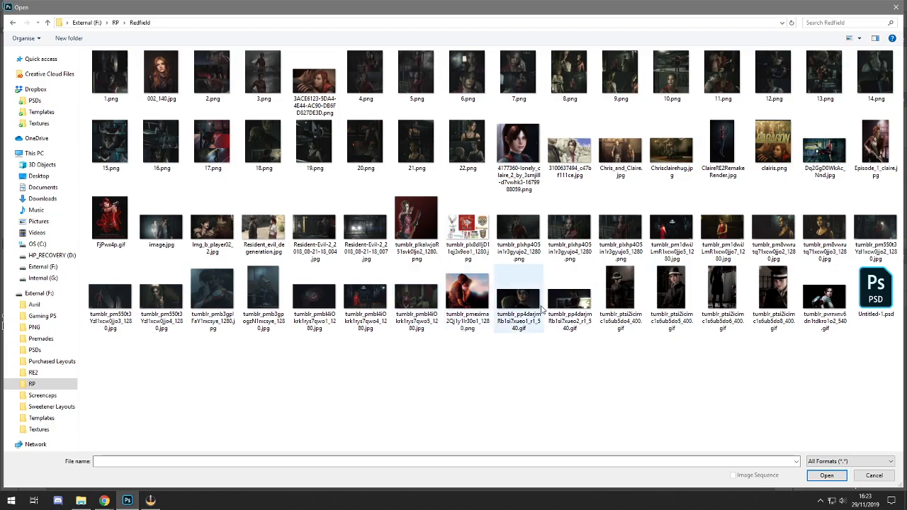
pyautogui.click(674, 298)
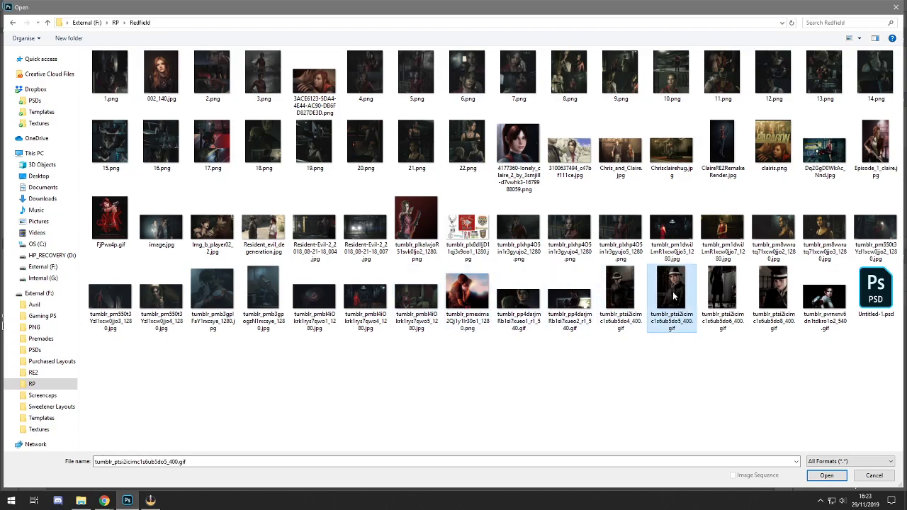
pyautogui.click(826, 475)
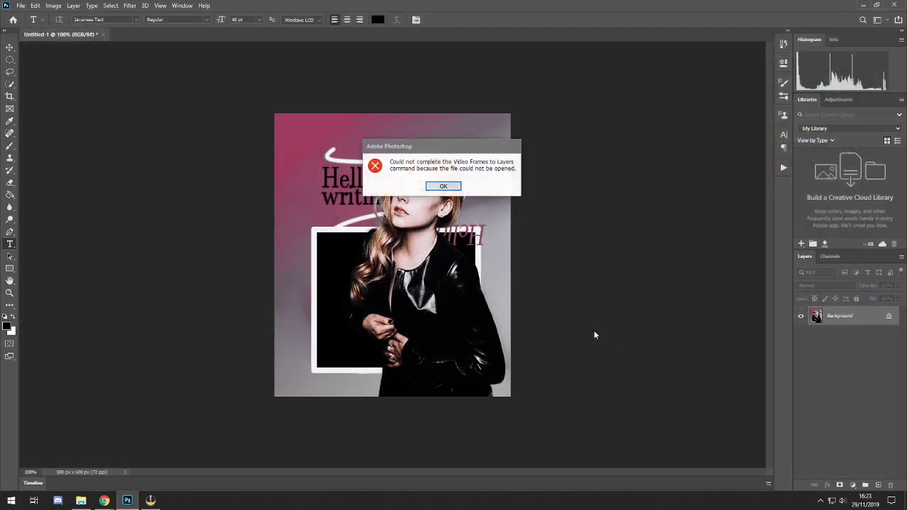
pyautogui.click(443, 185)
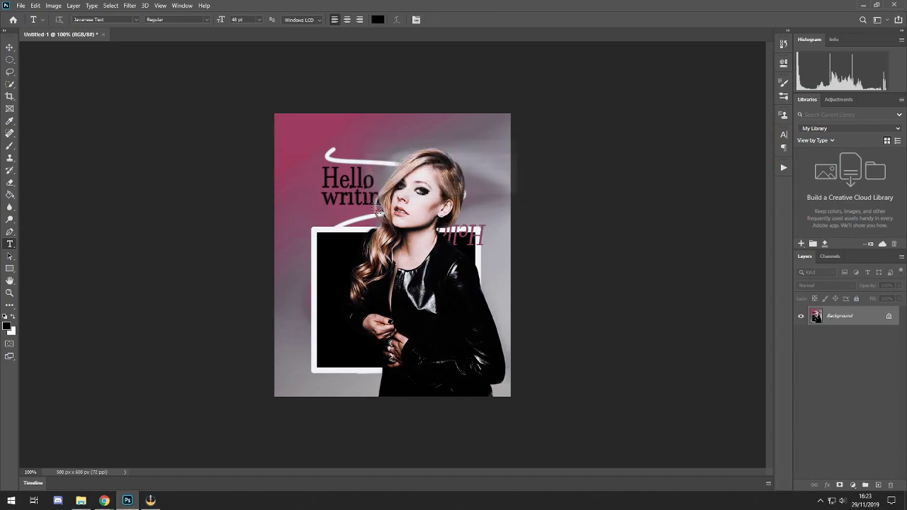
# Try to import tumblr_o4thh5fiNF1so8xfgo1_500.gif from the RP > cryptic > Chloe Bennett folder with Video Frames to Layers
pyautogui.click(20, 6)
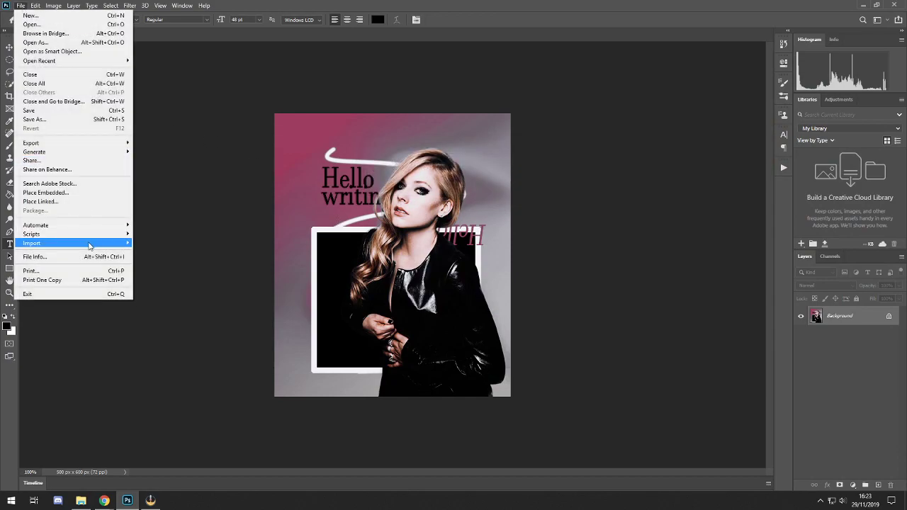
pyautogui.moveTo(120, 247)
pyautogui.click(166, 251)
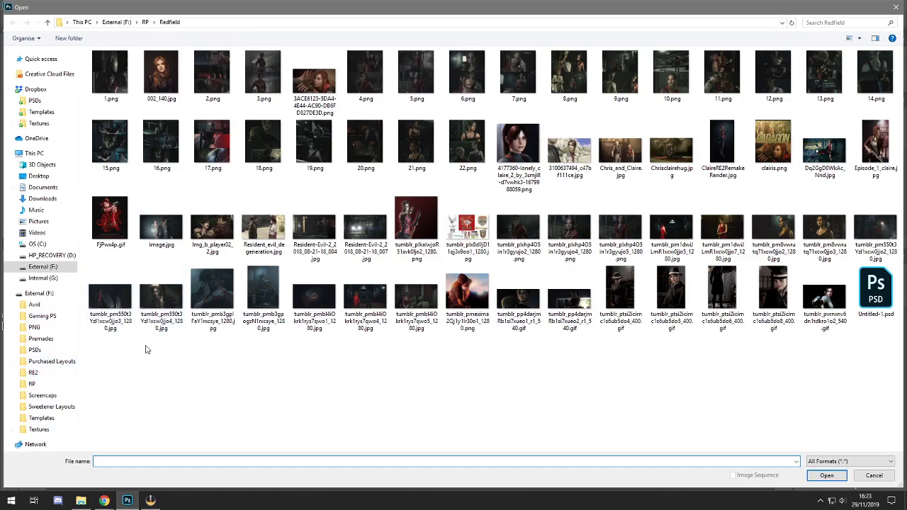
pyautogui.click(145, 22)
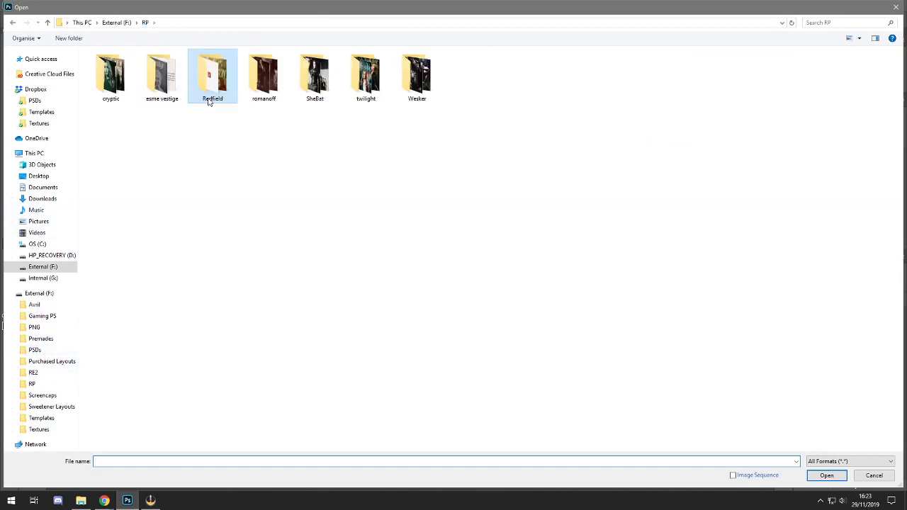
pyautogui.doubleClick(124, 97)
pyautogui.doubleClick(124, 98)
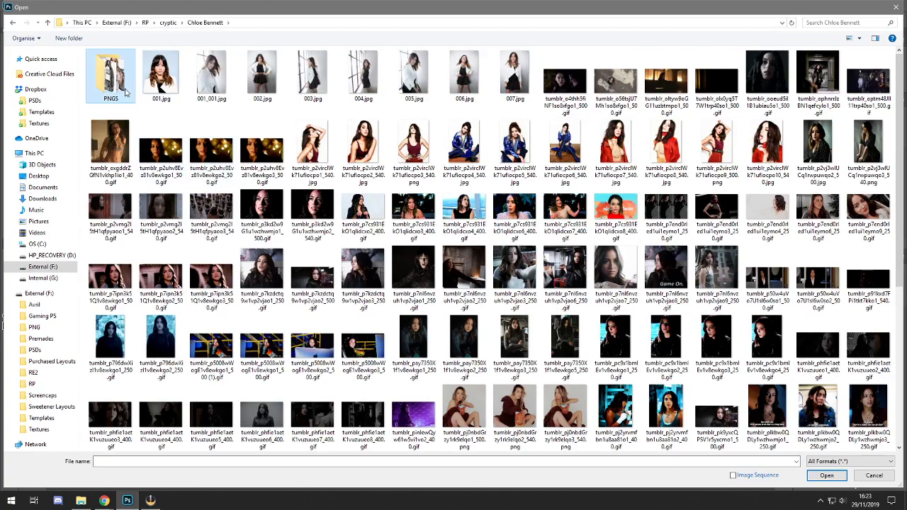
pyautogui.doubleClick(564, 83)
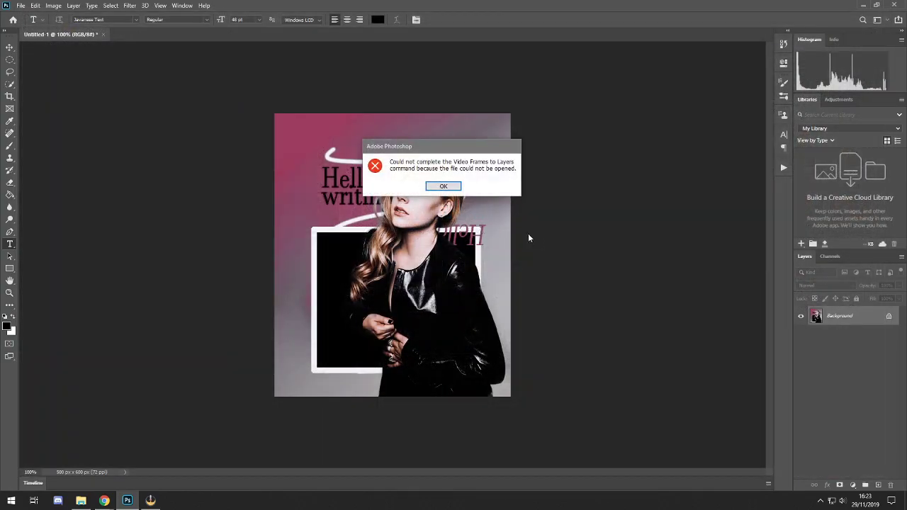
pyautogui.click(442, 187)
# Open tumblr_o4thh5fiNF1so8xfgo1_500.gif directly as a document, changing the file format filter so that GIF files are listed
pyautogui.click(22, 6)
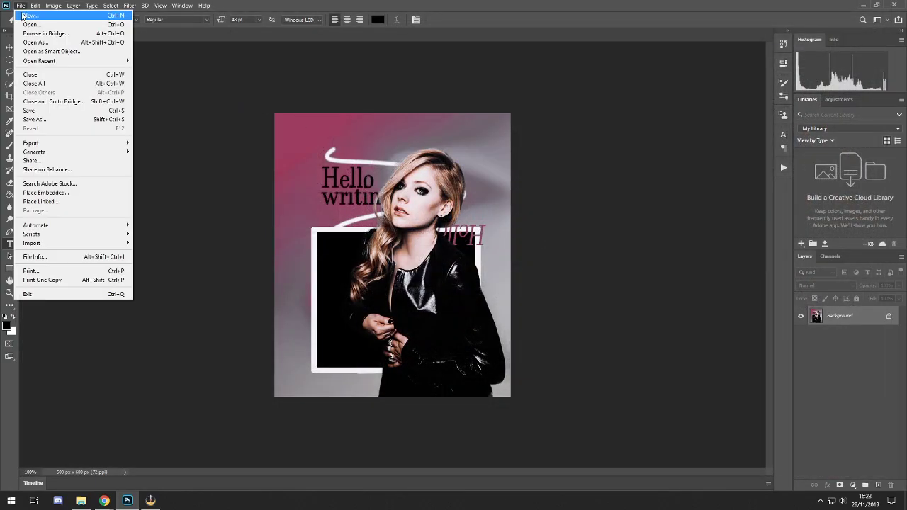
pyautogui.click(32, 23)
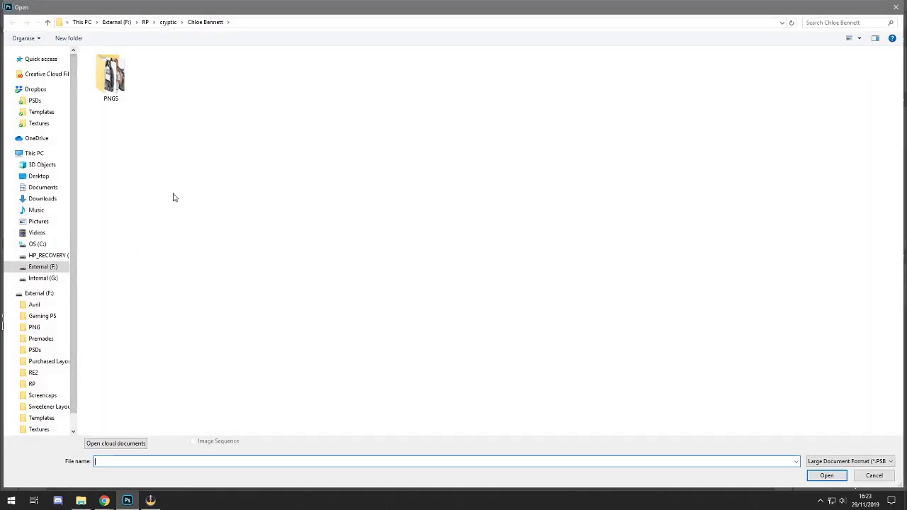
pyautogui.click(849, 461)
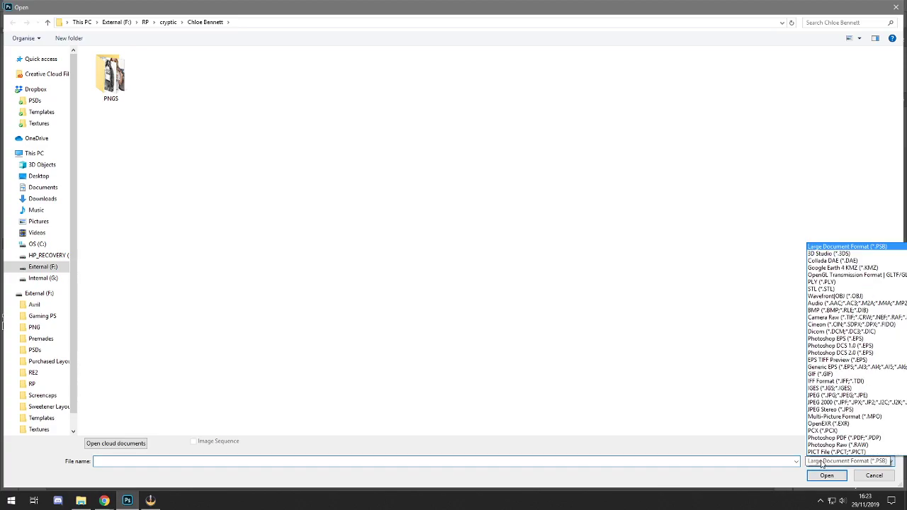
pyautogui.scroll(-4, 822, 439)
pyautogui.click(822, 453)
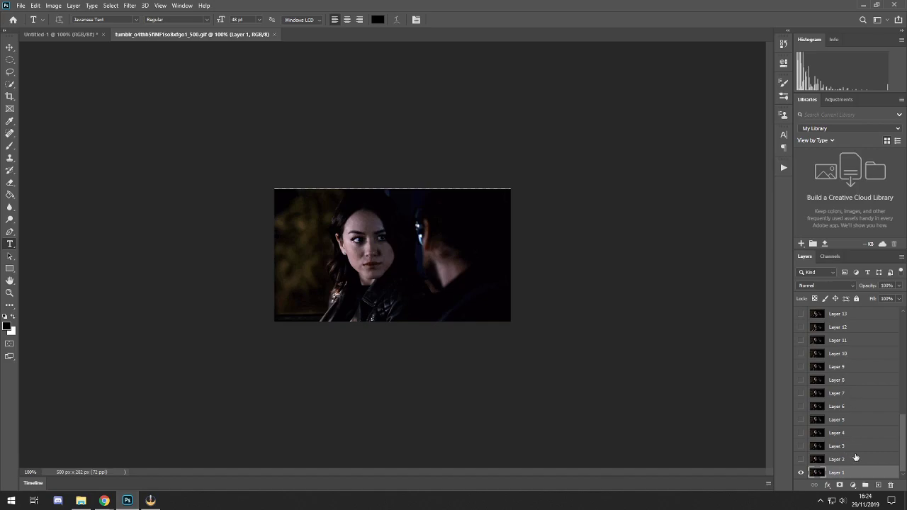
# Select all frame layers from Layer 1 to Layer 36 and put them in a collapsed group
pyautogui.moveTo(902, 459); pyautogui.dragTo(898, 352)
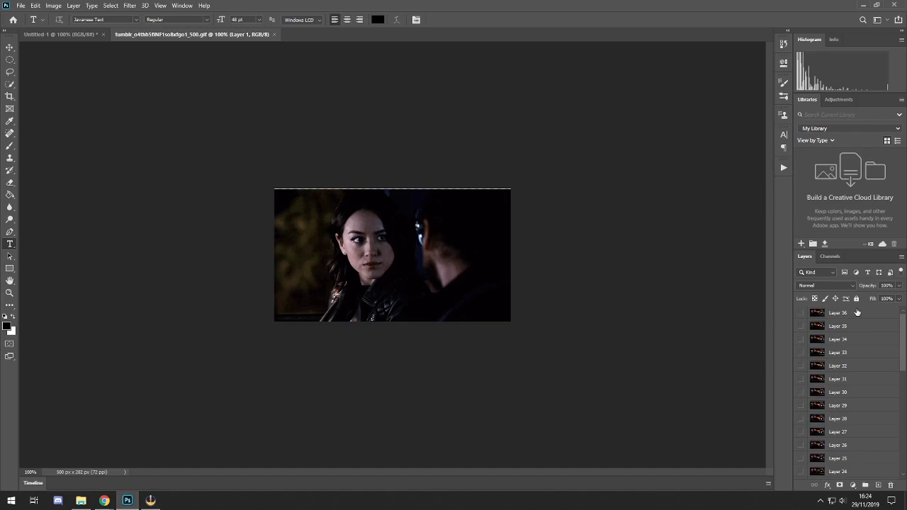
pyautogui.keyDown('shift'); pyautogui.click(856, 312); pyautogui.keyUp('shift')
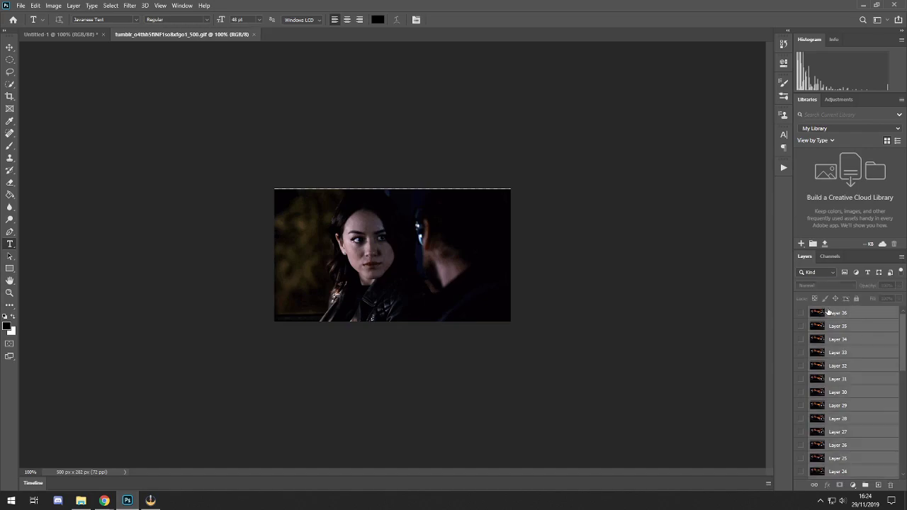
pyautogui.click(865, 488)
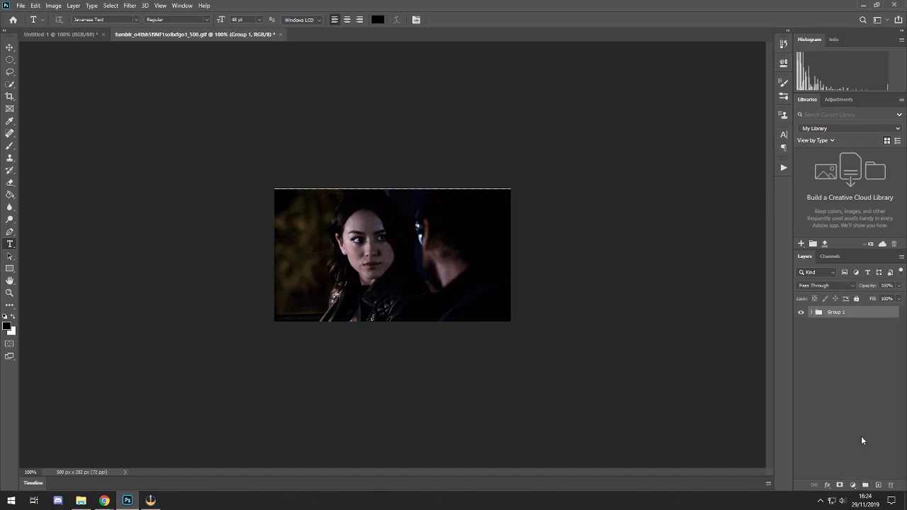
pyautogui.click(812, 313)
pyautogui.click(812, 313)
# Float the GIF's window to copy its Group 1 into Untitled-1, and close the GIF document without saving
pyautogui.click(10, 47)
pyautogui.moveTo(112, 36); pyautogui.dragTo(107, 83)
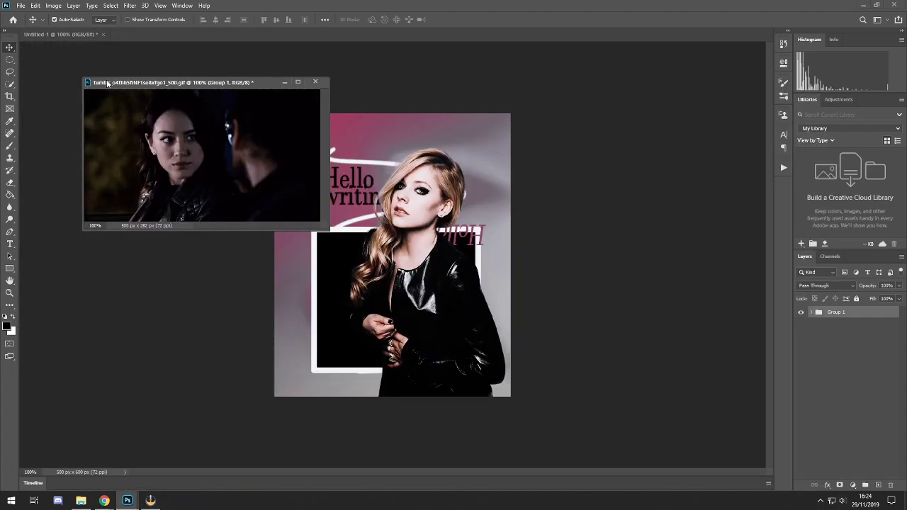
pyautogui.hotkey('ctrl', 'shift', 'g')
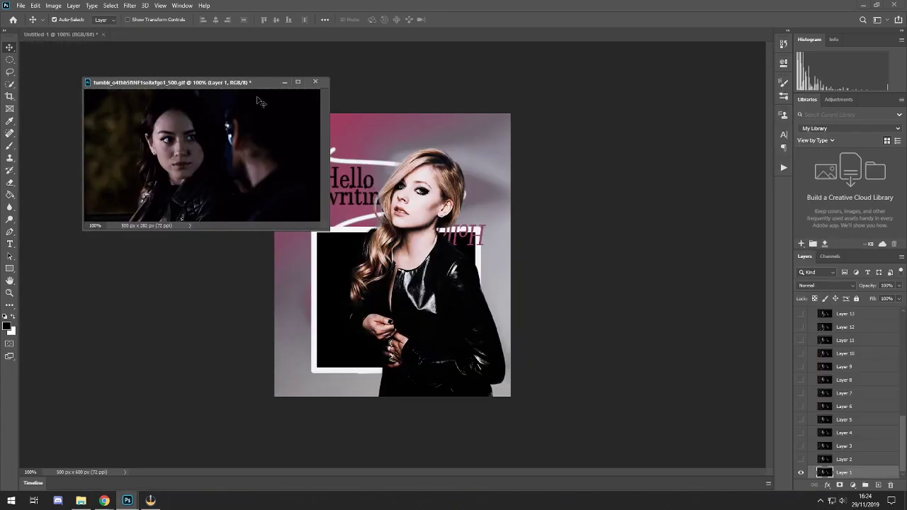
pyautogui.moveTo(905, 437); pyautogui.dragTo(901, 326)
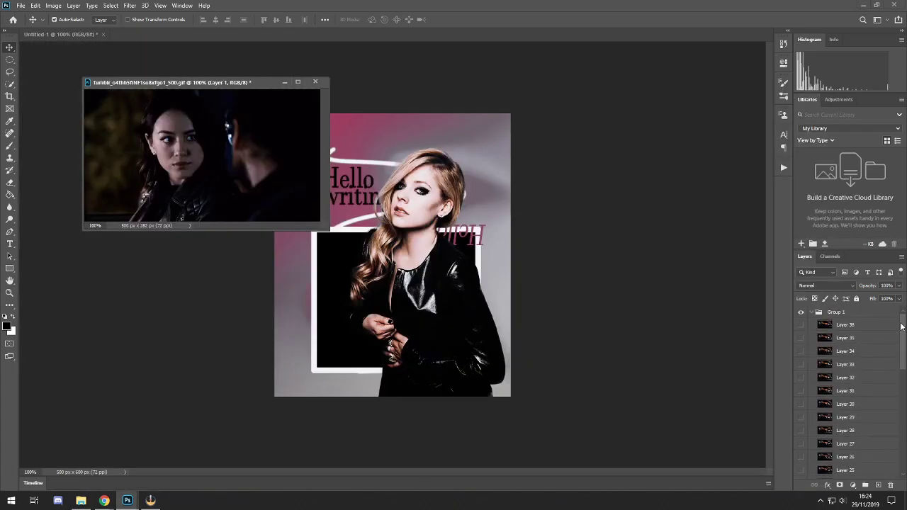
pyautogui.click(813, 313)
pyautogui.moveTo(818, 312); pyautogui.dragTo(385, 271)
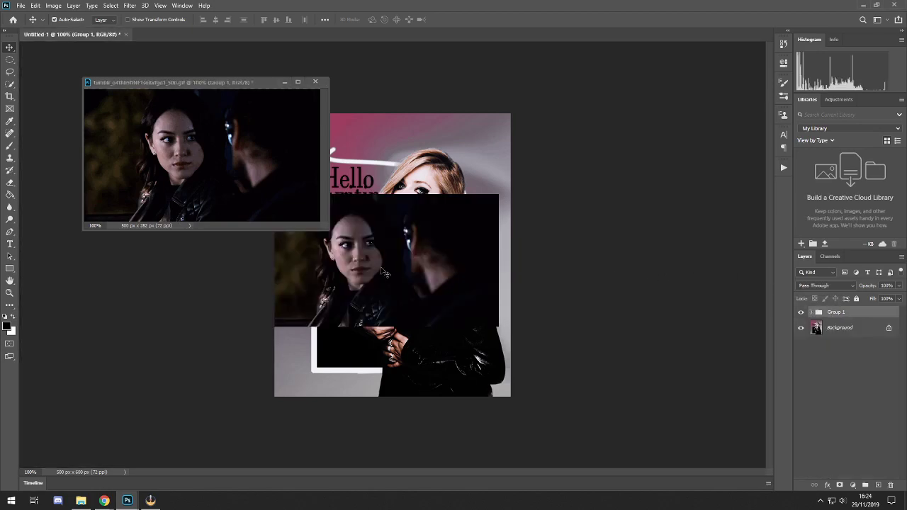
pyautogui.click(311, 81)
pyautogui.click(445, 191)
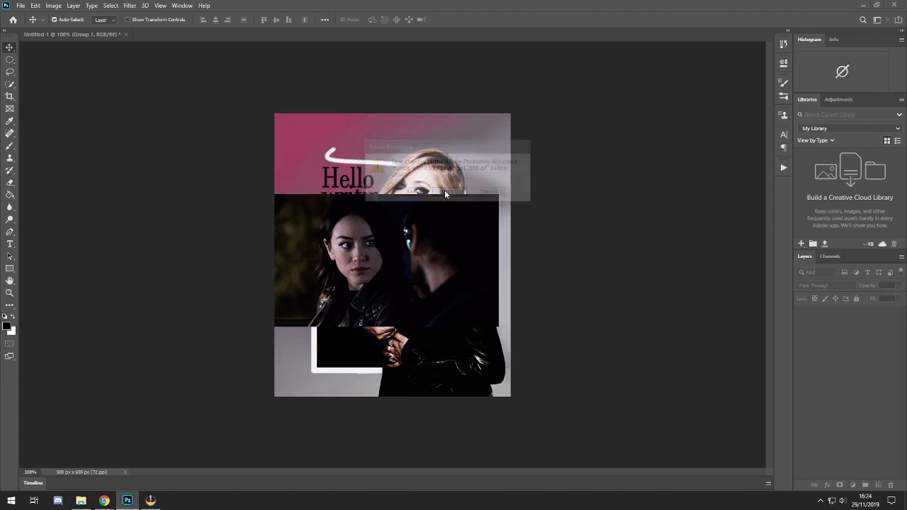
# Try to move the GIF image lower on the canvas, undo the move and reselect the collapsed Group 1
pyautogui.moveTo(382, 272); pyautogui.dragTo(404, 299)
pyautogui.click(818, 462)
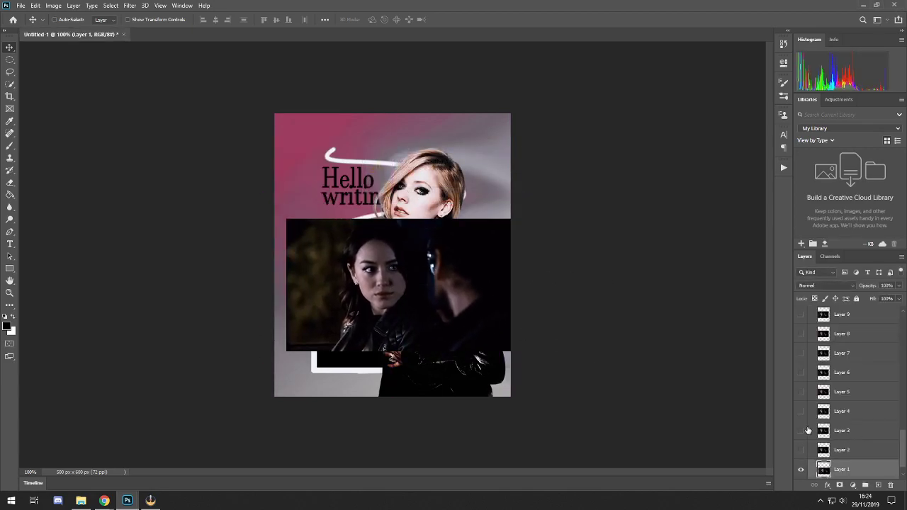
pyautogui.hotkey('ctrl', 'z')
pyautogui.moveTo(901, 457); pyautogui.dragTo(901, 319)
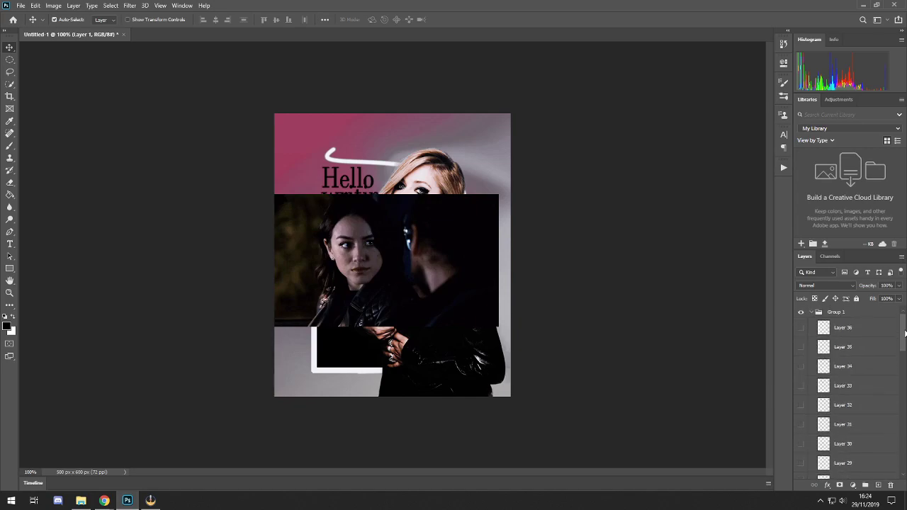
pyautogui.click(843, 312)
pyautogui.click(810, 311)
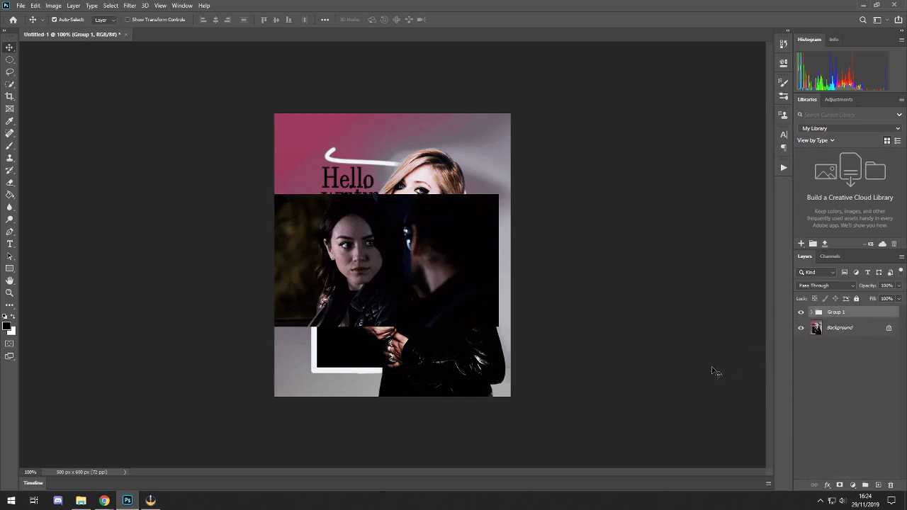
# Scale Group 1 down with Free Transform and place it over the upper part of the white-bordered black frame
pyautogui.hotkey('ctrl', 't')
pyautogui.moveTo(262, 193); pyautogui.dragTo(332, 233)
pyautogui.moveTo(425, 277); pyautogui.dragTo(368, 276)
pyautogui.press('Return')
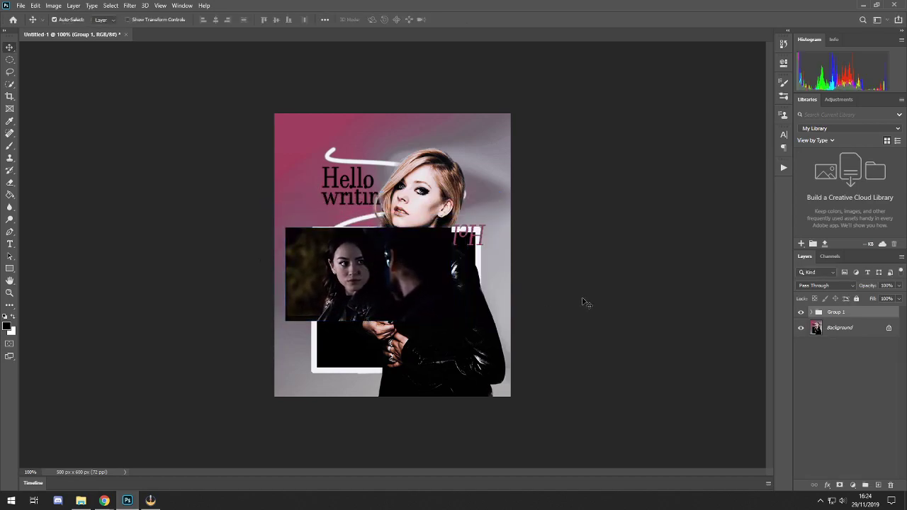
# Try the Lighten and Overlay blend modes on Group 1 and set it back to Pass Through
pyautogui.click(822, 285)
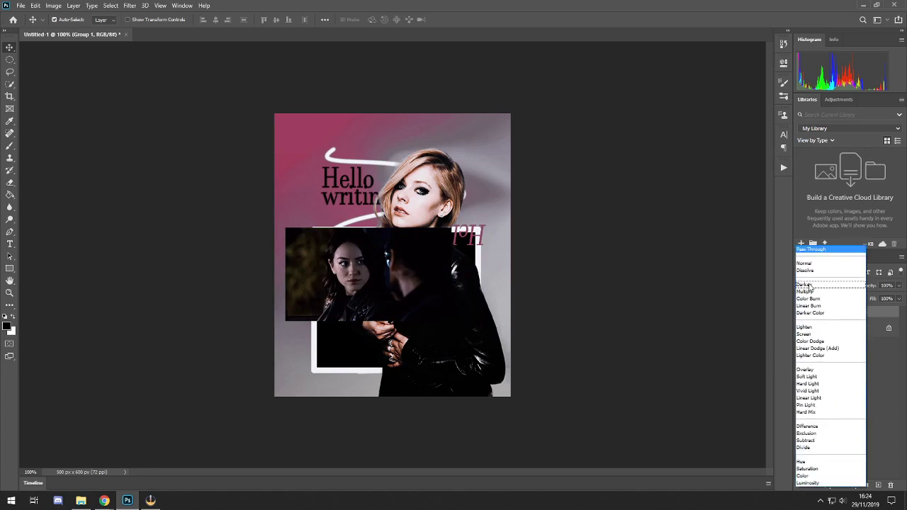
pyautogui.click(804, 326)
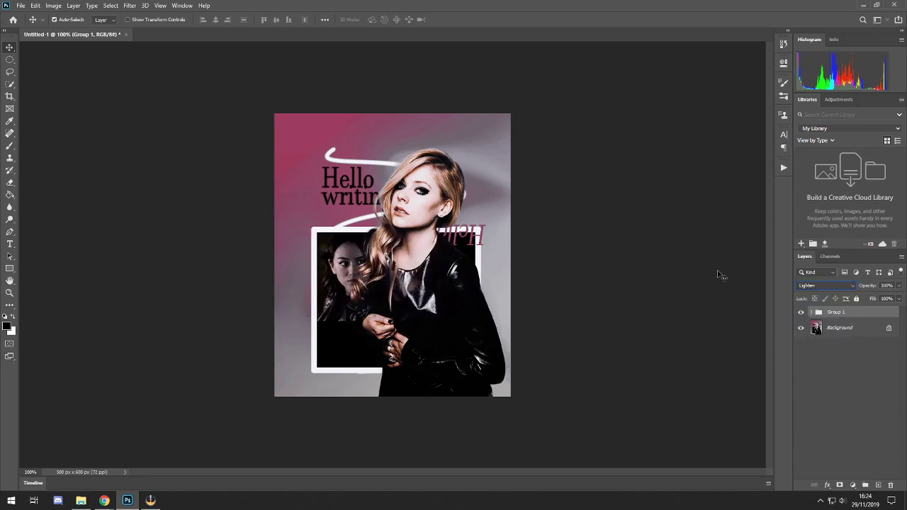
pyautogui.click(801, 285)
pyautogui.click(808, 368)
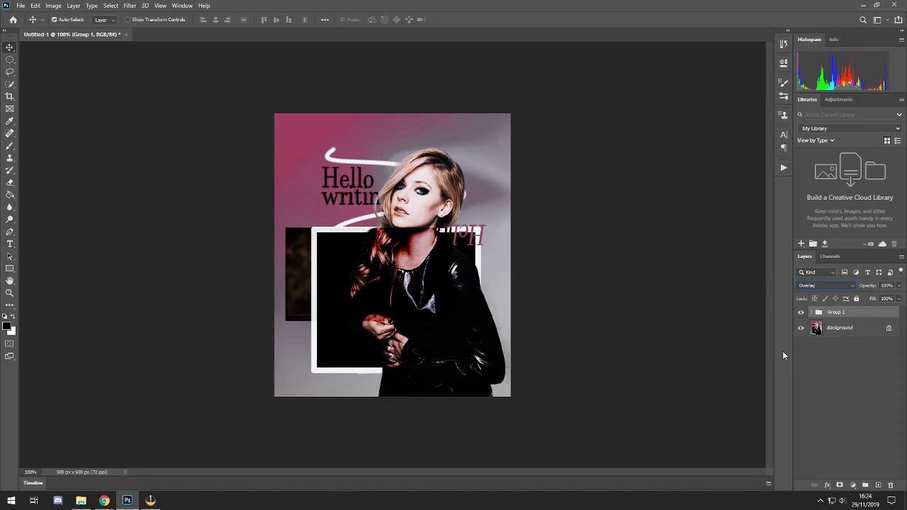
pyautogui.click(812, 286)
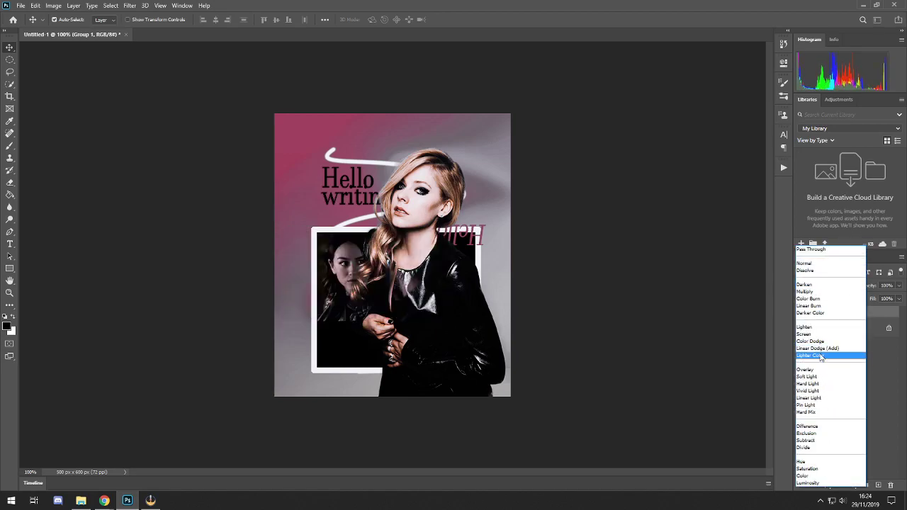
pyautogui.click(807, 250)
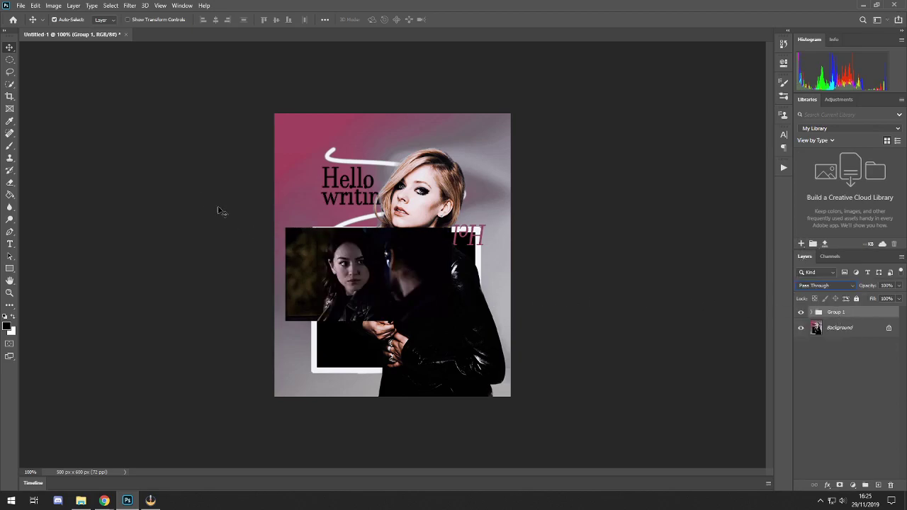
# Draw a circular selection around the woman's face in the GIF and mask Group 1 with it
pyautogui.click(6, 61)
pyautogui.click(7, 62)
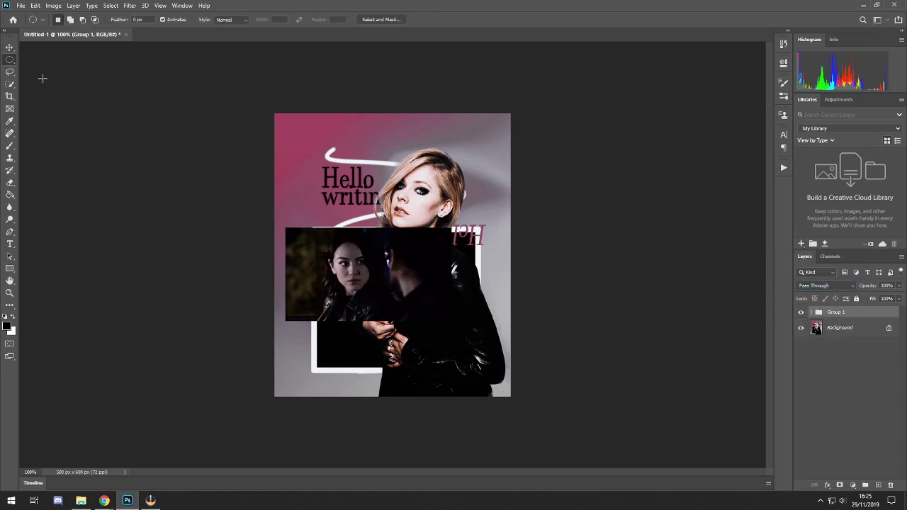
pyautogui.moveTo(305, 228); pyautogui.dragTo(418, 340)
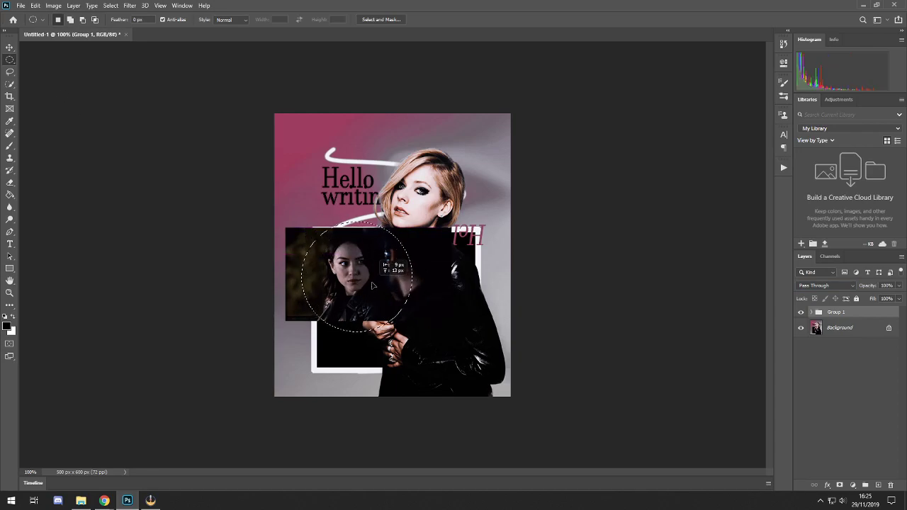
pyautogui.moveTo(338, 253); pyautogui.dragTo(400, 321)
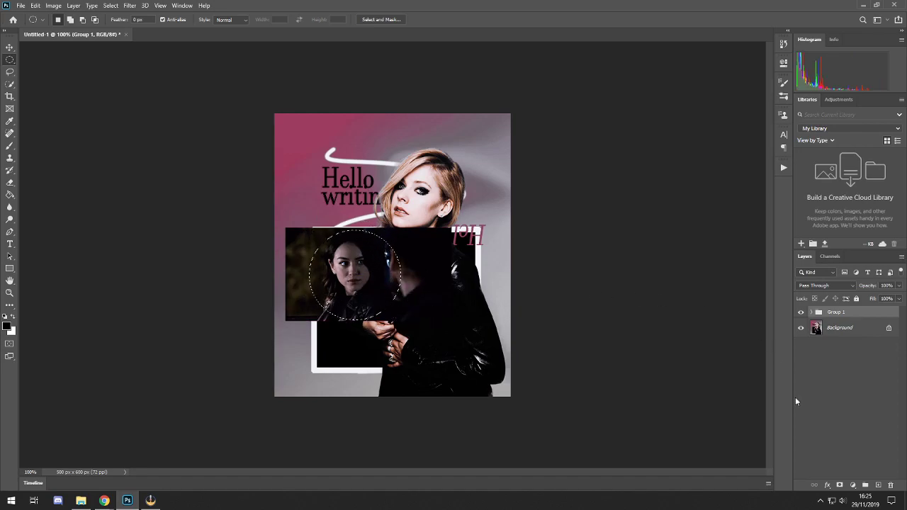
pyautogui.click(840, 486)
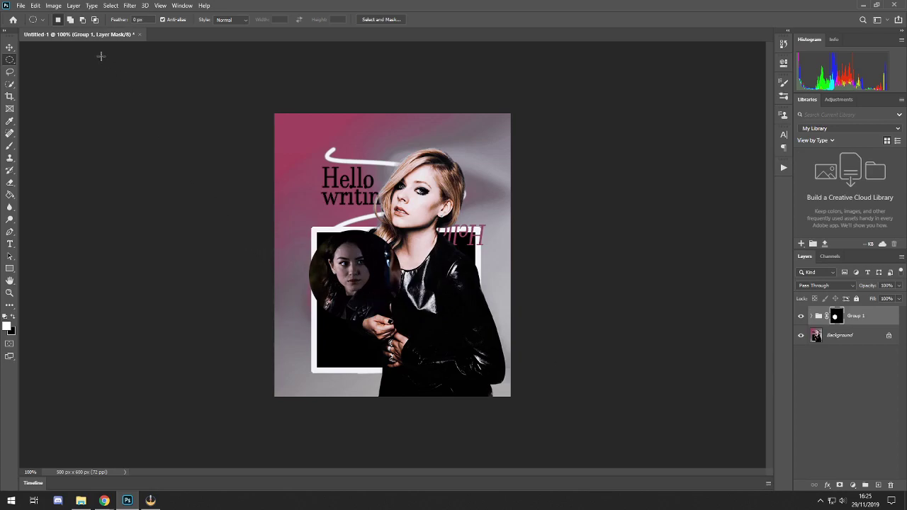
# In Add to Selection mode, draw a smaller circle over the clasped hands, try adding a second mask to Group 1 and undo that mask
pyautogui.click(70, 21)
pyautogui.moveTo(418, 340); pyautogui.dragTo(423, 341)
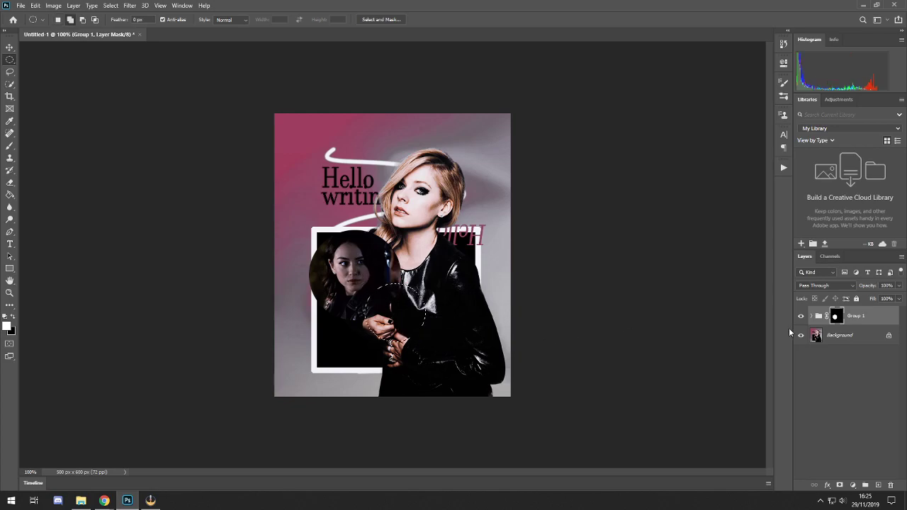
pyautogui.click(839, 485)
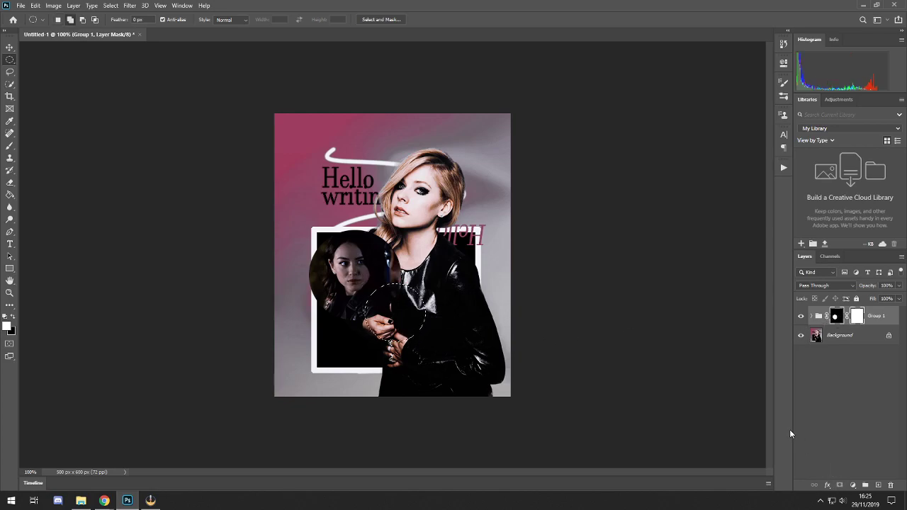
pyautogui.hotkey('ctrl', 'z')
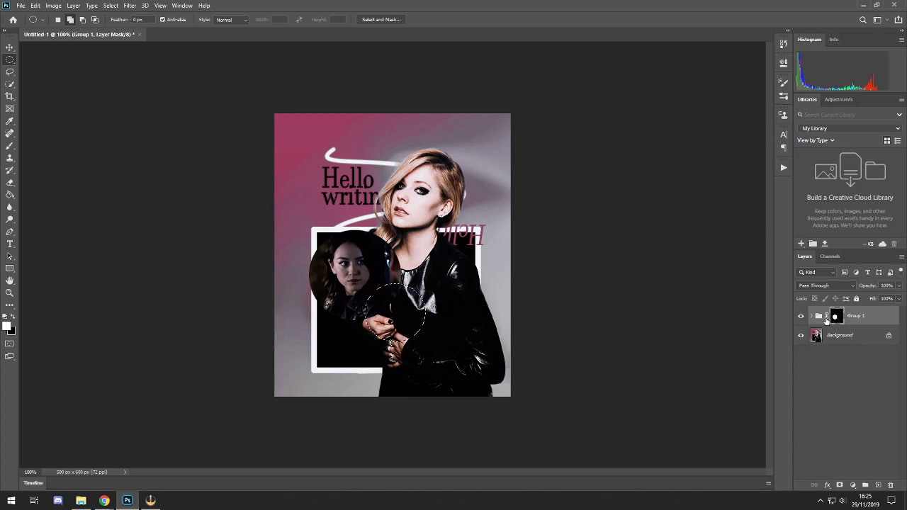
# Erase the part of Group 1's mask inside the small circular selection and return to the Elliptical Marquee tool
pyautogui.click(9, 182)
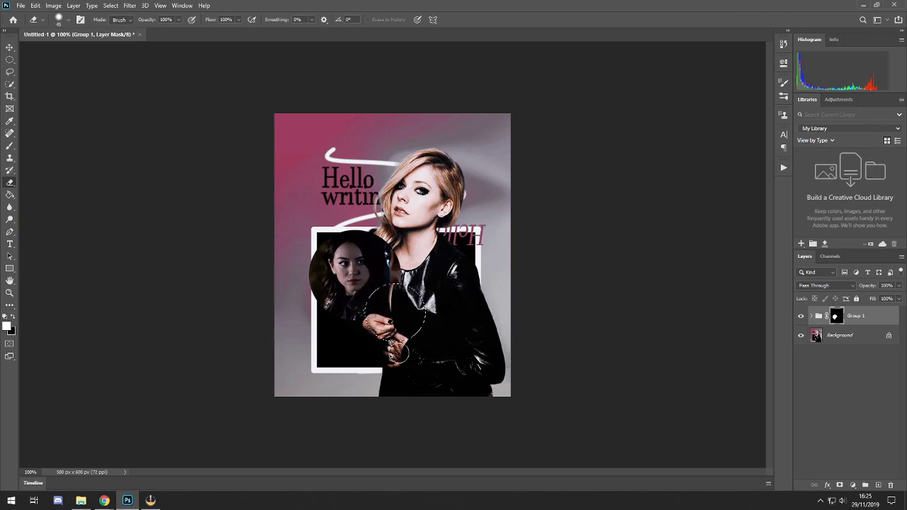
pyautogui.click(9, 60)
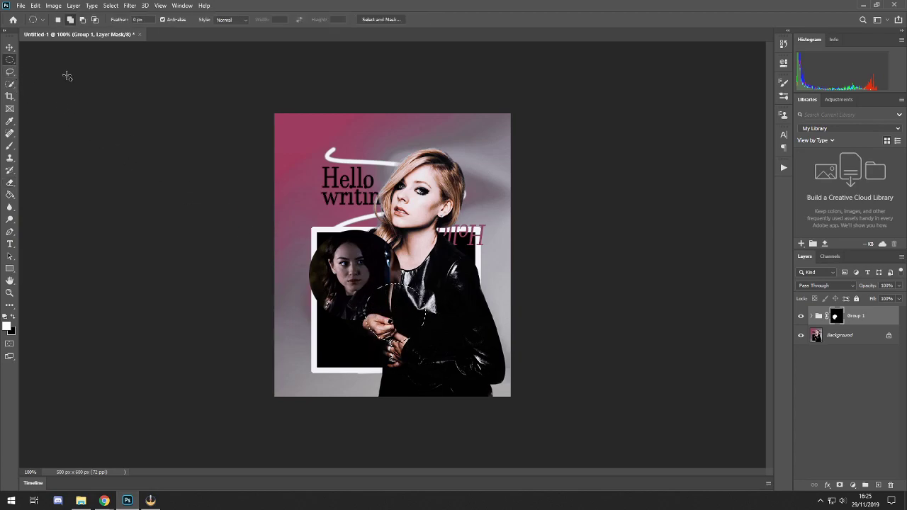
# Clear the selection and move Group 1's masked circle up to the poster's upper-left corner, over the "Hello" text
pyautogui.hotkey('ctrl', 'd')
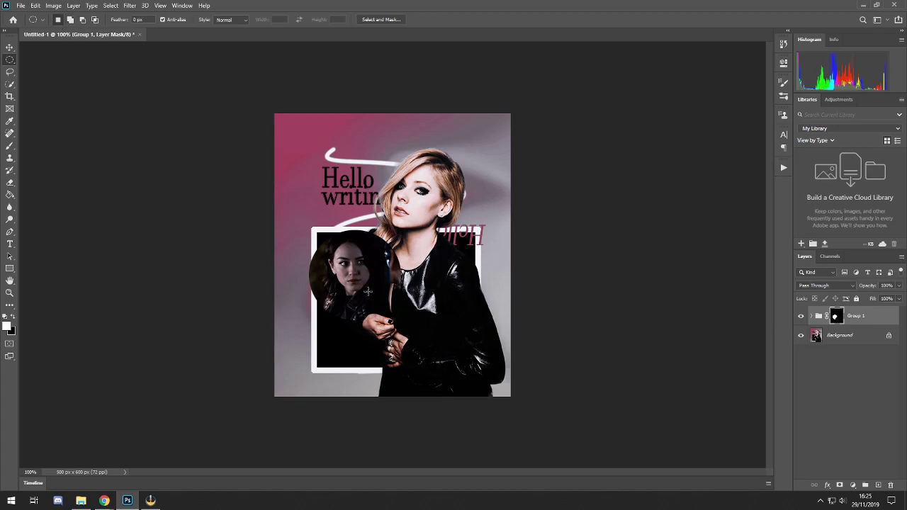
pyautogui.hotkey('ctrl', 't')
pyautogui.moveTo(359, 276); pyautogui.dragTo(343, 167)
pyautogui.press('Return')
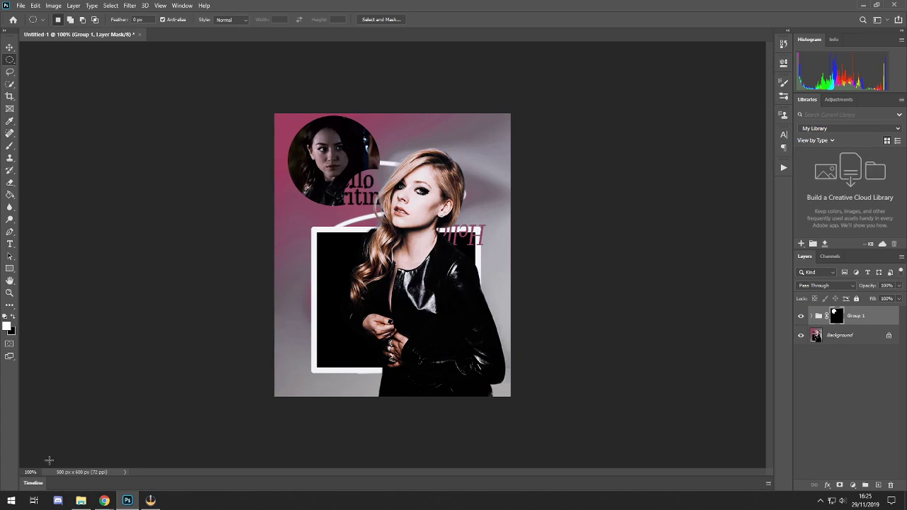
# Expand the Timeline and create a frame animation for the document
pyautogui.click(32, 484)
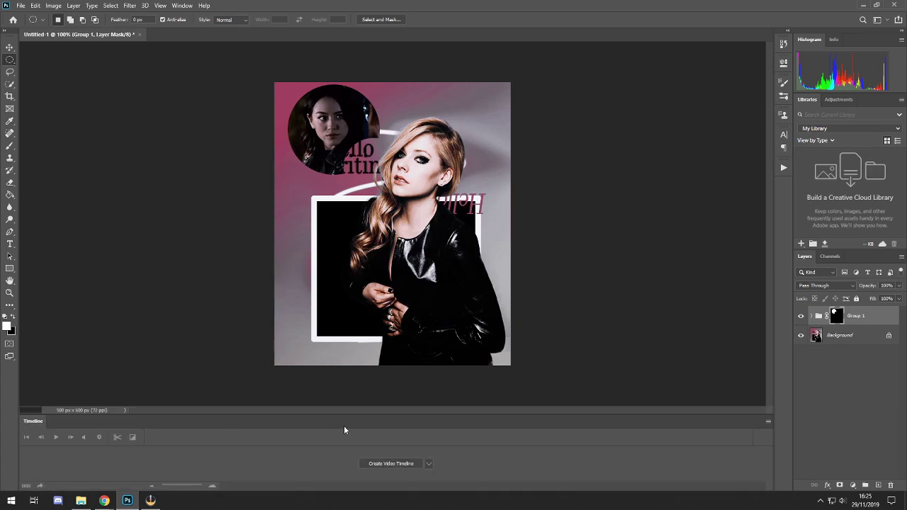
pyautogui.click(428, 464)
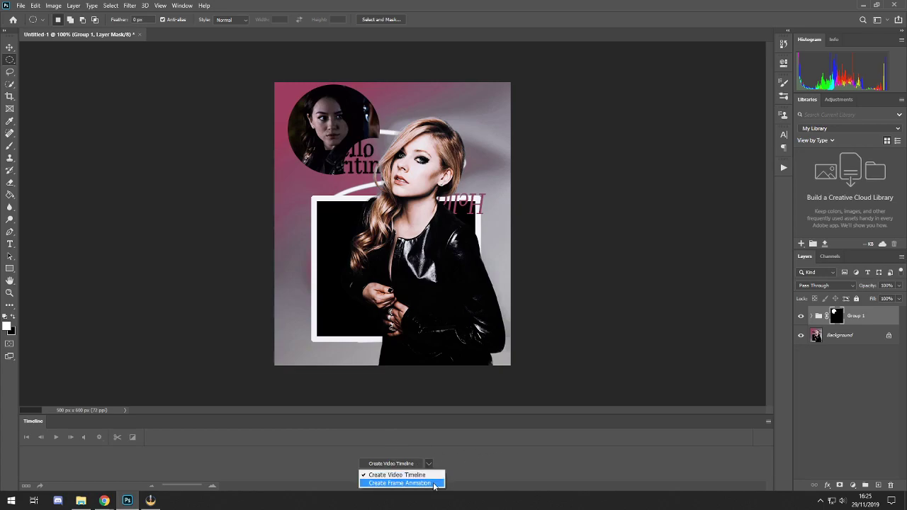
pyautogui.click(434, 483)
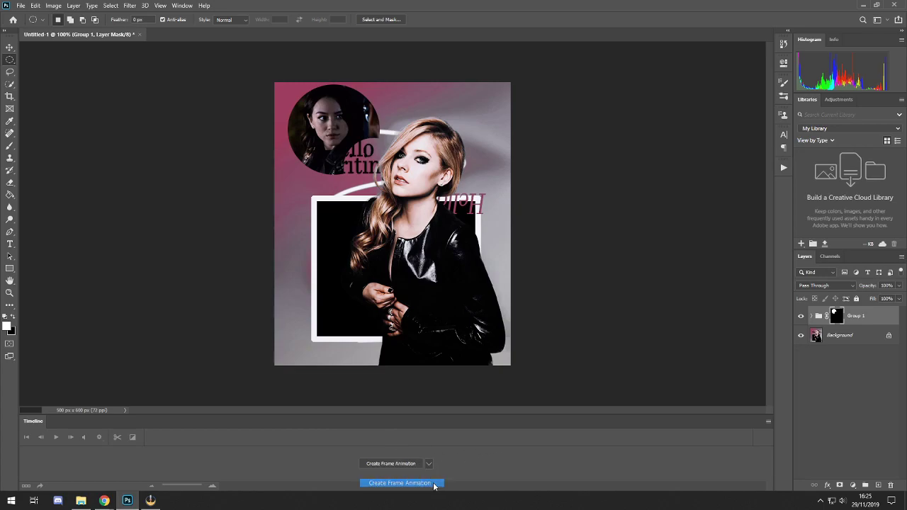
pyautogui.click(768, 422)
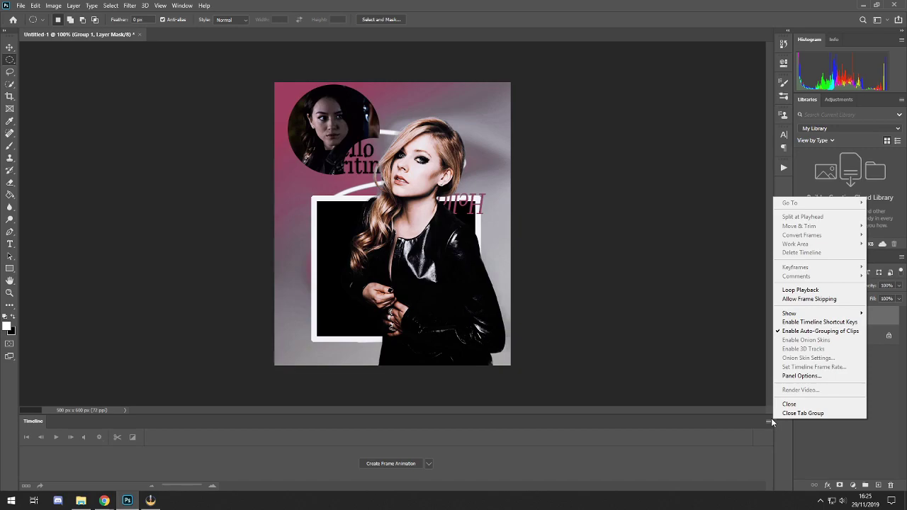
pyautogui.click(486, 456)
pyautogui.click(390, 464)
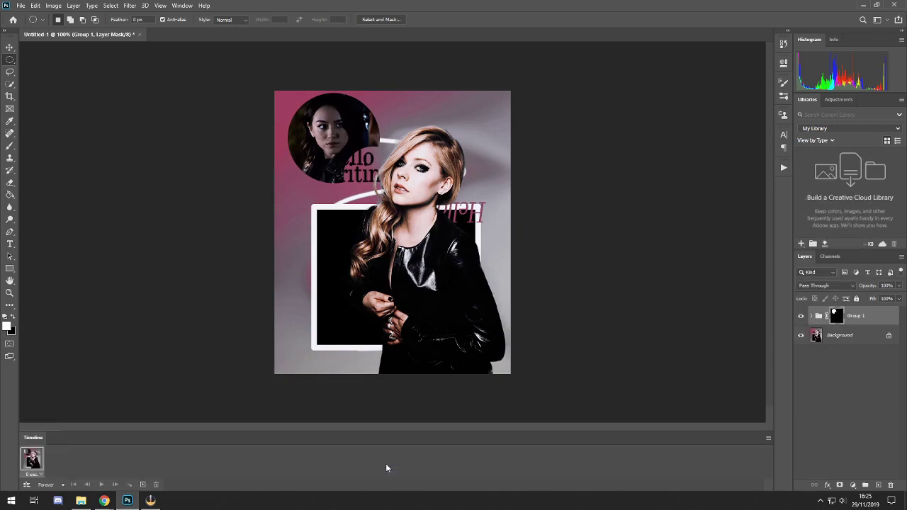
# Make animation frames from the layers and delete the first frame, which holds only the Background
pyautogui.click(767, 438)
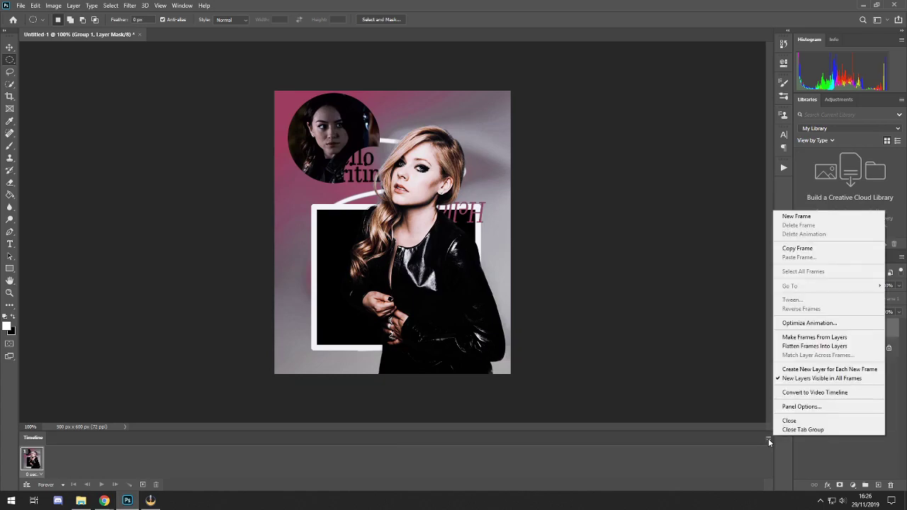
pyautogui.click(806, 338)
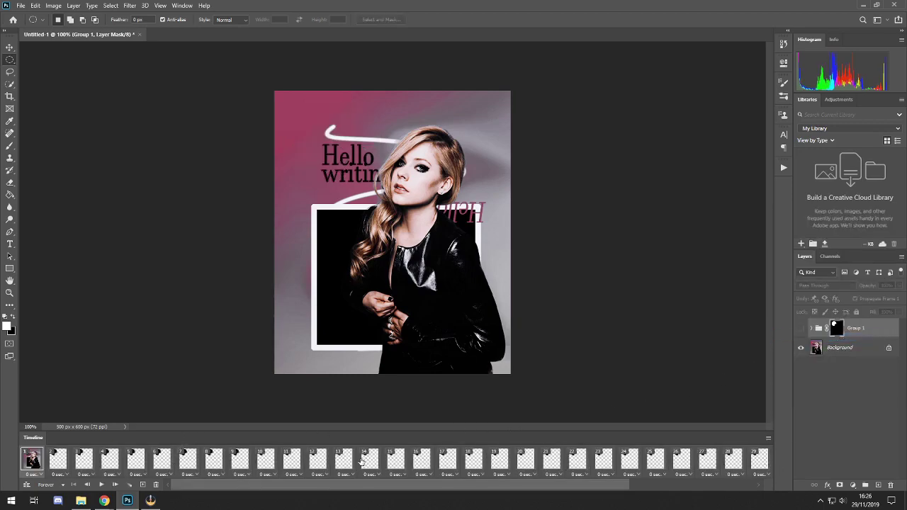
pyautogui.click(155, 484)
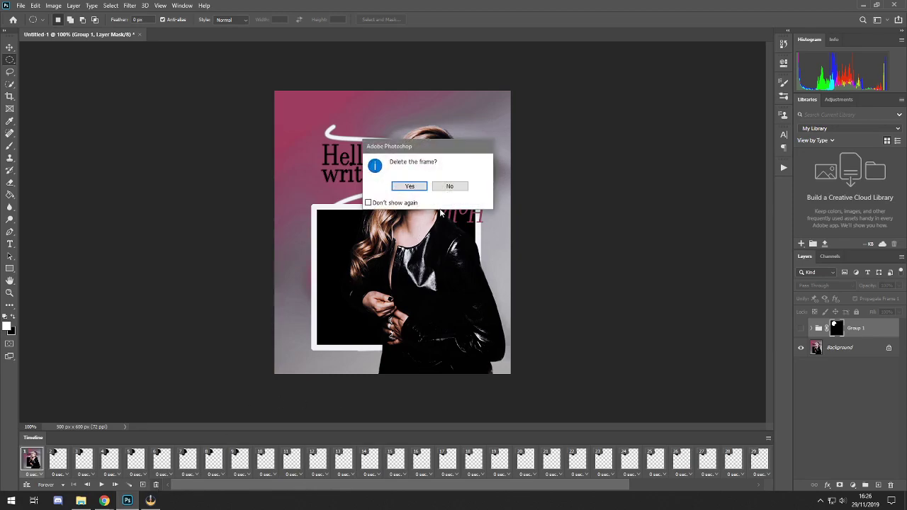
pyautogui.click(409, 186)
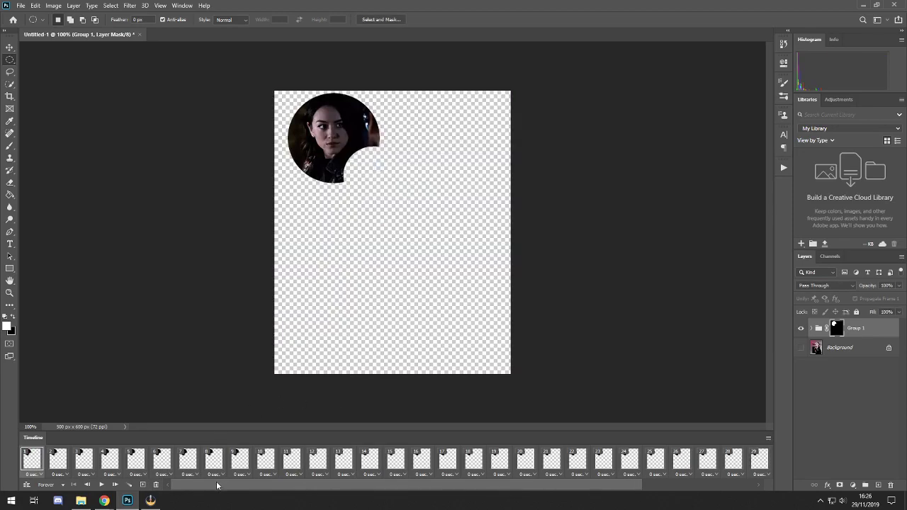
# Select all animation frames from 1 to 36 and make the Background layer visible in them
pyautogui.moveTo(201, 489); pyautogui.dragTo(644, 490)
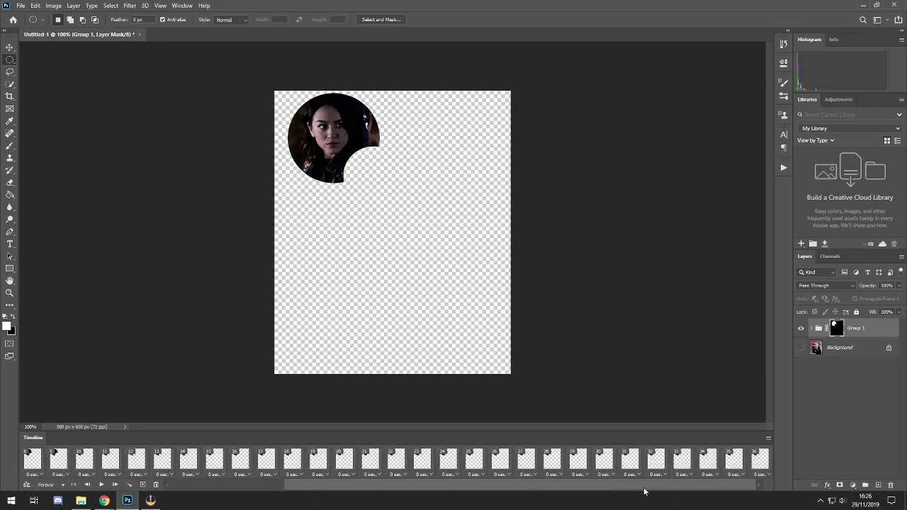
pyautogui.keyDown('shift'); pyautogui.click(753, 464); pyautogui.keyUp('shift')
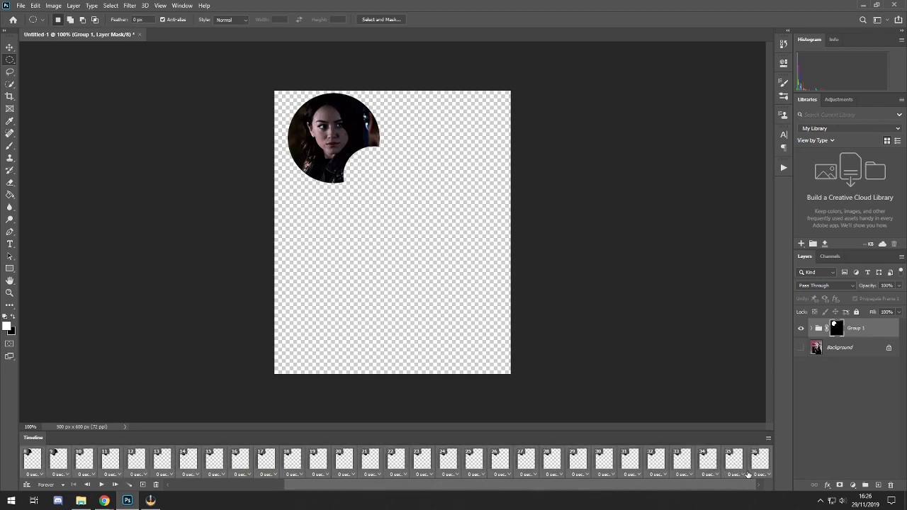
pyautogui.click(800, 348)
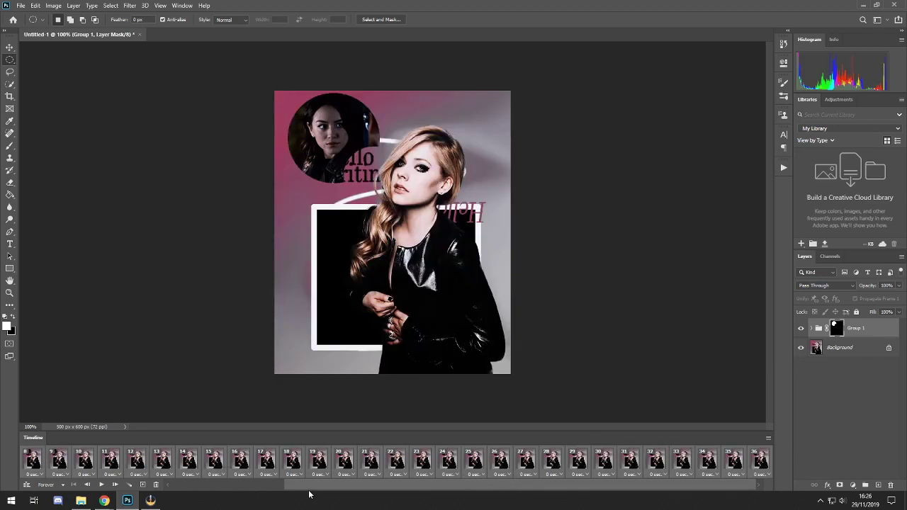
pyautogui.moveTo(309, 493); pyautogui.dragTo(187, 496)
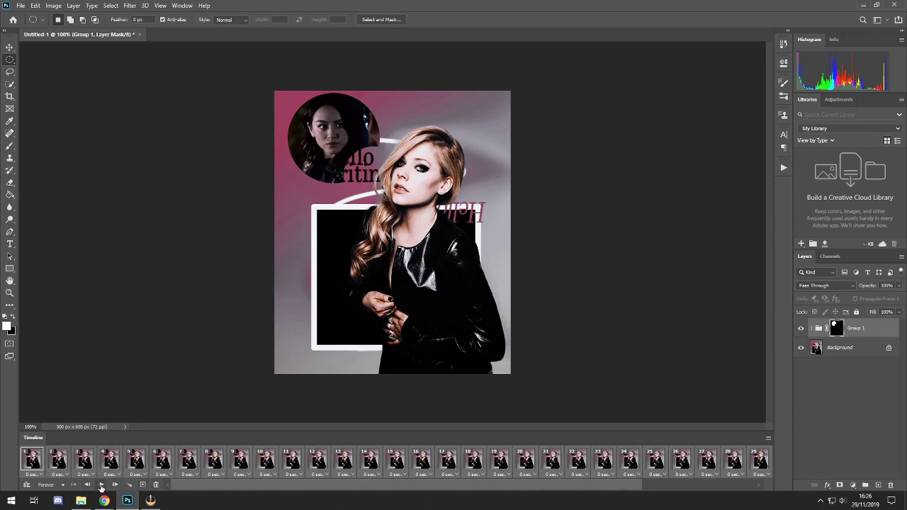
# Preview the frame animation, stop it and keep its looping option at Forever
pyautogui.click(101, 484)
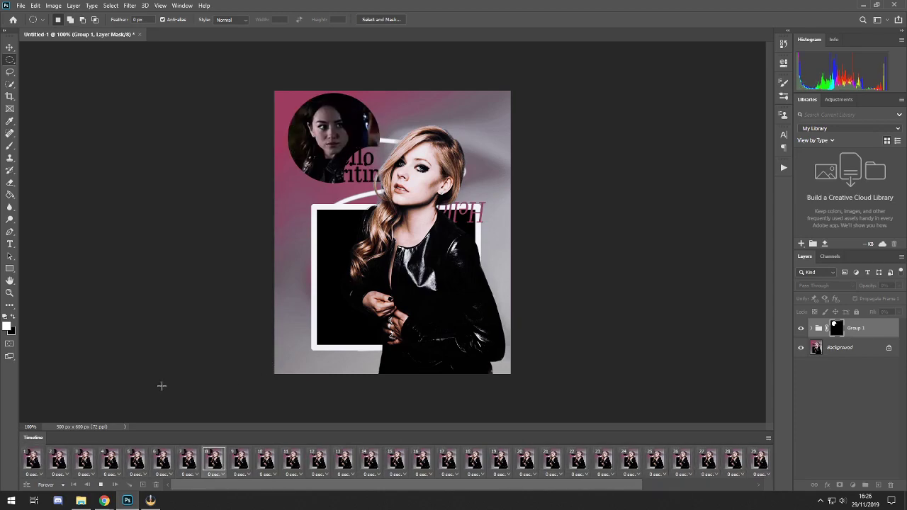
pyautogui.click(101, 485)
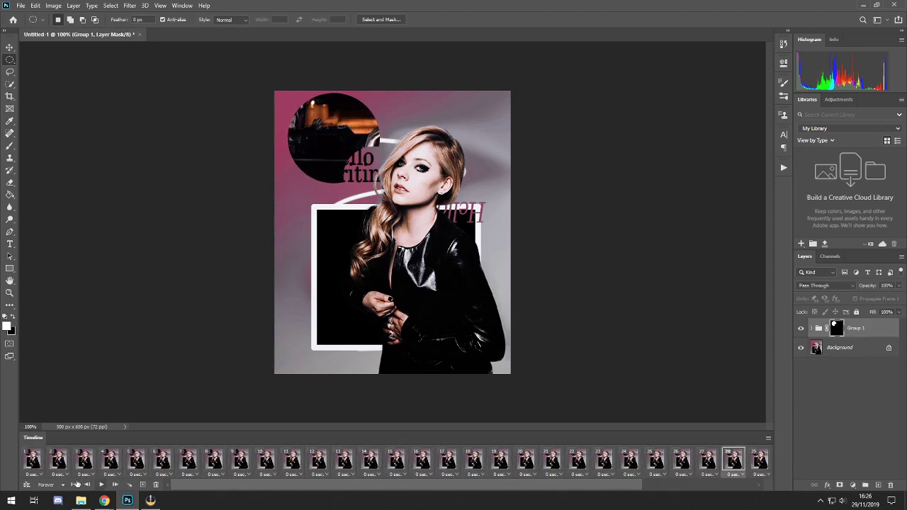
pyautogui.click(54, 485)
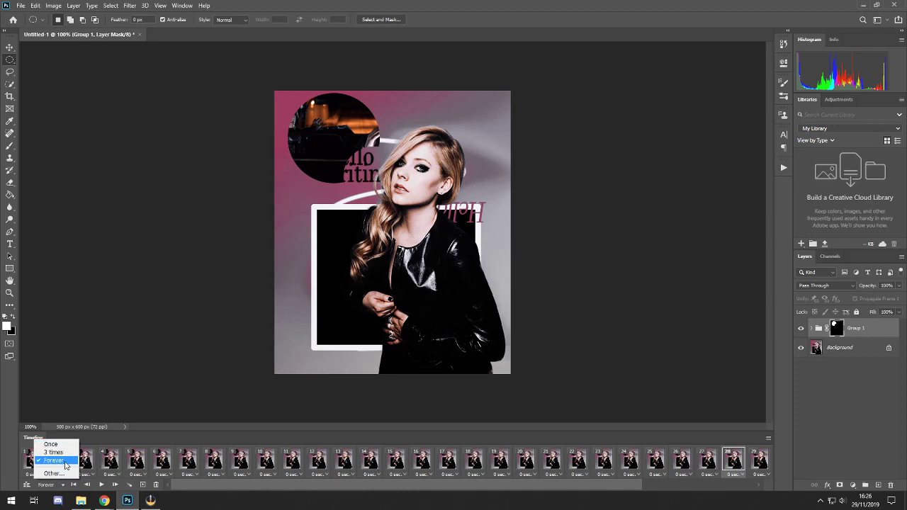
pyautogui.click(66, 461)
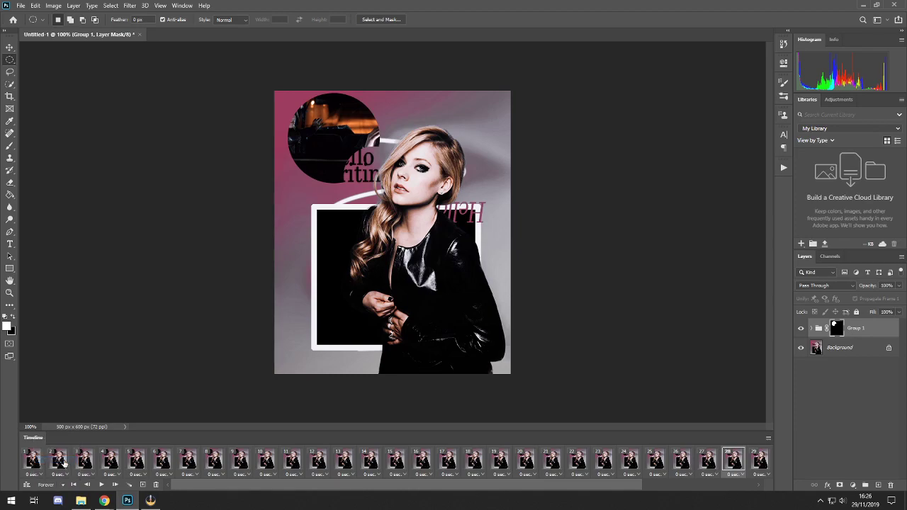
# Select all frames from 1 to 36 and set a custom frame delay of 0.15 seconds
pyautogui.click(28, 459)
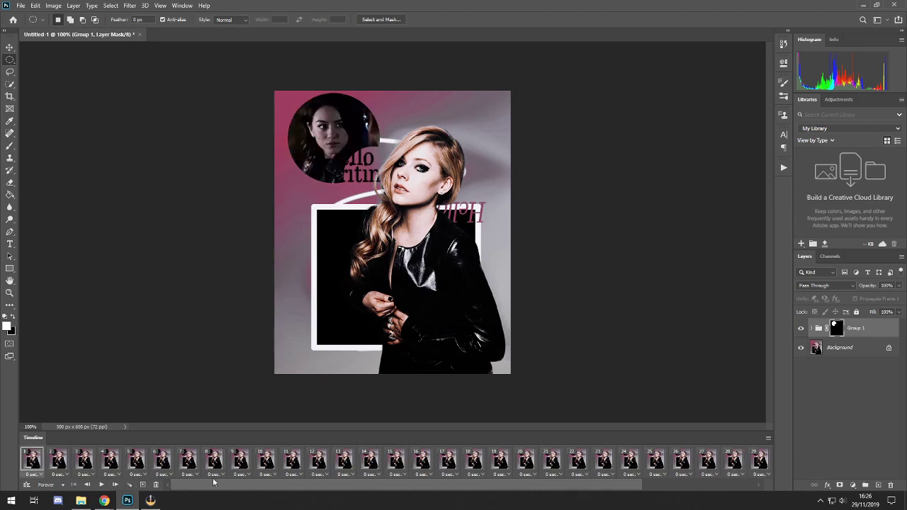
pyautogui.moveTo(245, 486); pyautogui.dragTo(659, 473)
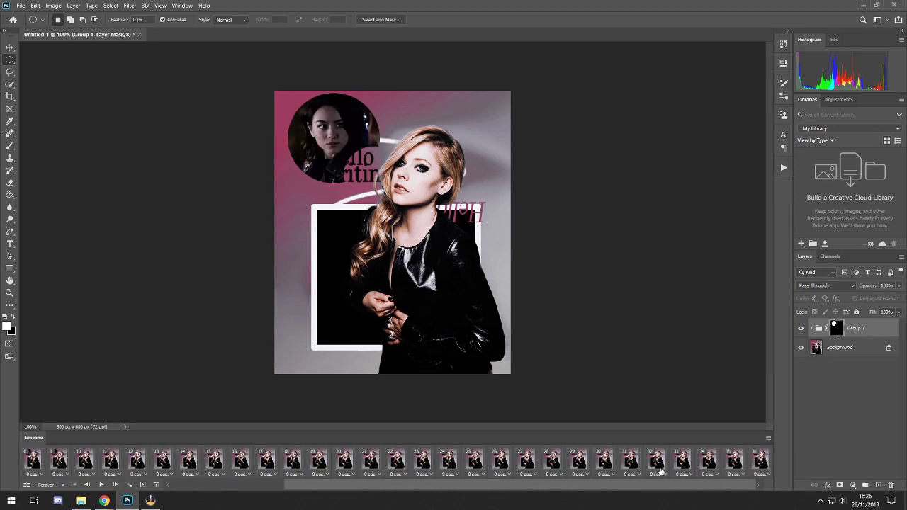
pyautogui.keyDown('shift'); pyautogui.click(762, 461); pyautogui.keyUp('shift')
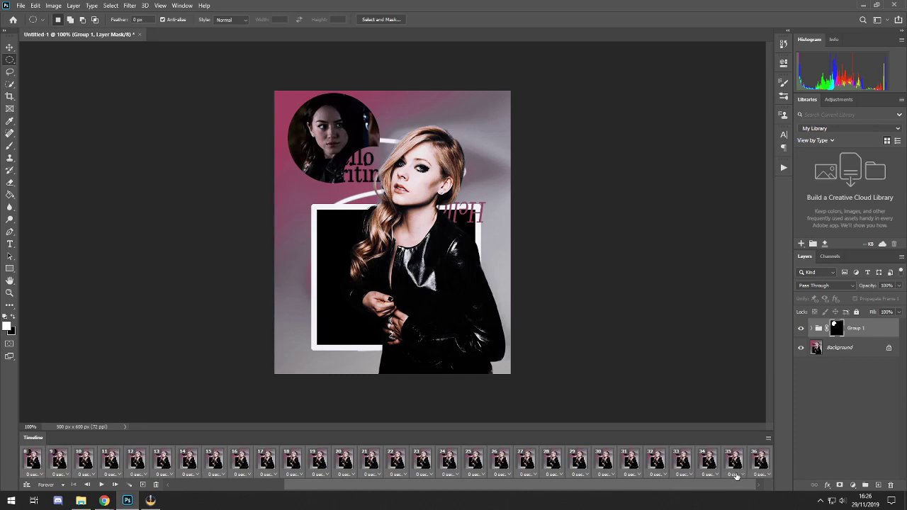
pyautogui.click(737, 476)
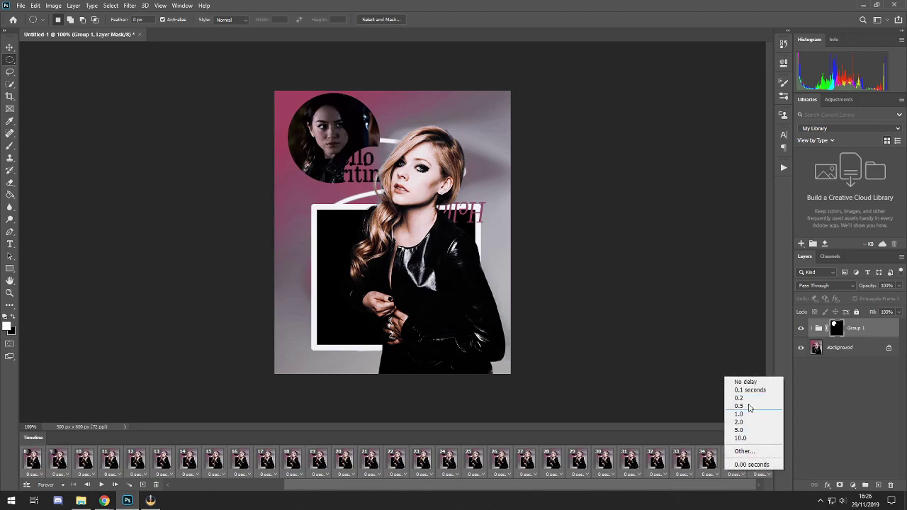
pyautogui.click(743, 452)
pyautogui.write('0.15')
pyautogui.press('Return')
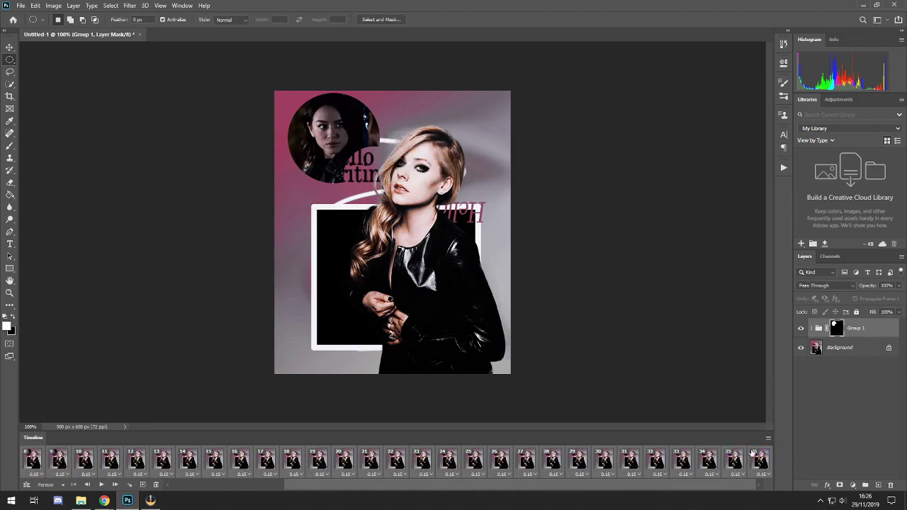
# Play the animation to check its speed, stop it and collapse the Timeline
pyautogui.click(100, 484)
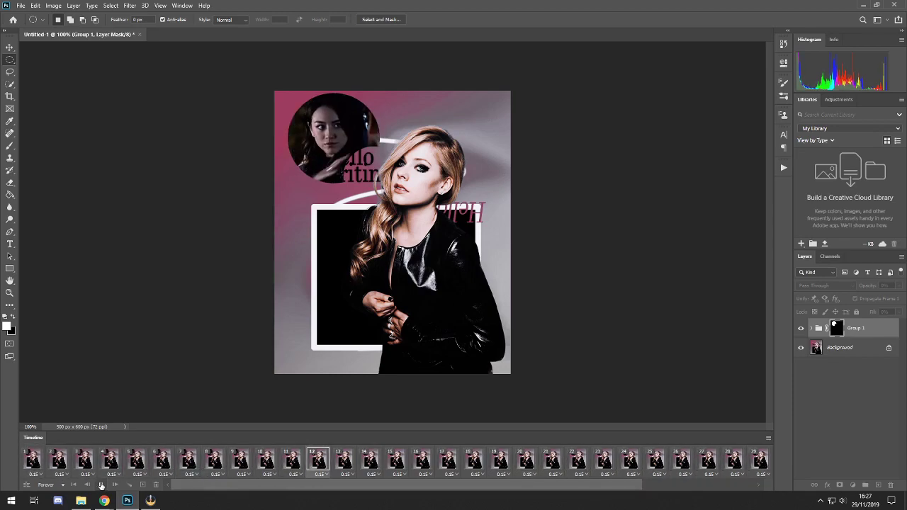
pyautogui.click(100, 484)
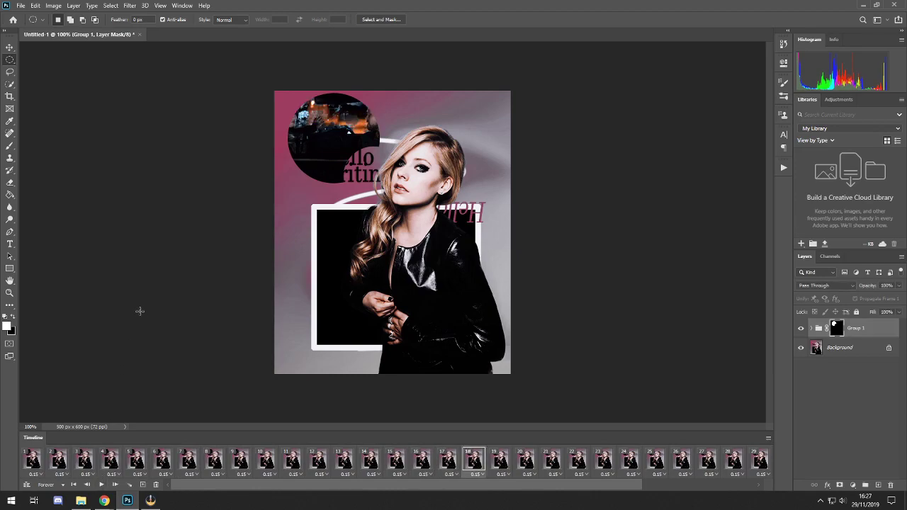
pyautogui.doubleClick(37, 439)
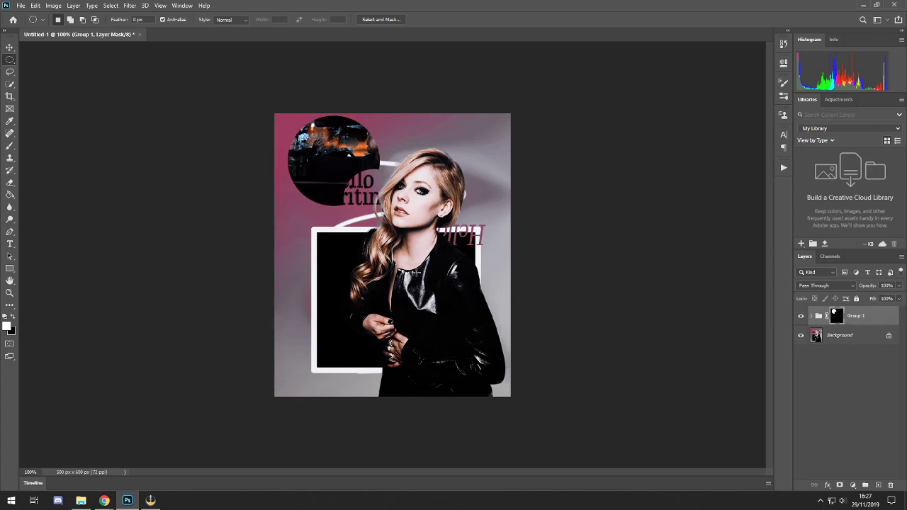
# Reopen the Timeline, convert the frame animation to a video timeline and collapse the Timeline again
pyautogui.doubleClick(31, 484)
pyautogui.click(25, 486)
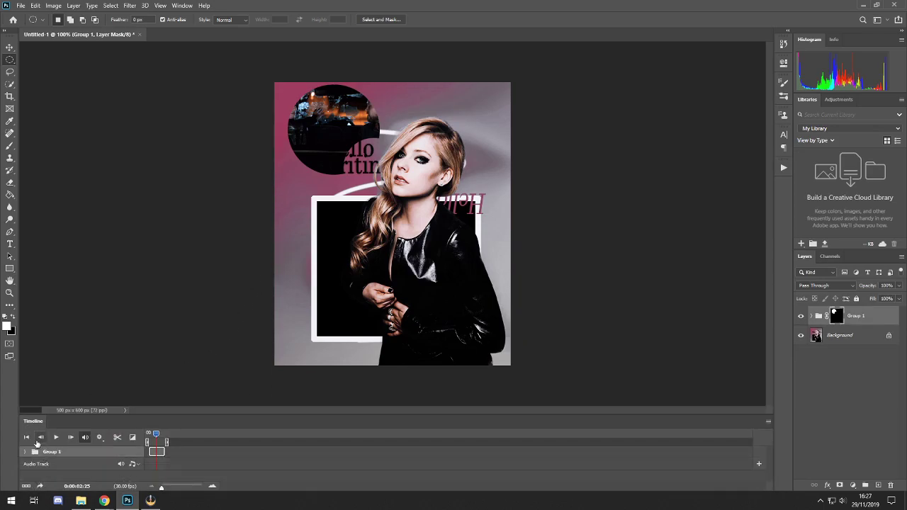
pyautogui.doubleClick(33, 423)
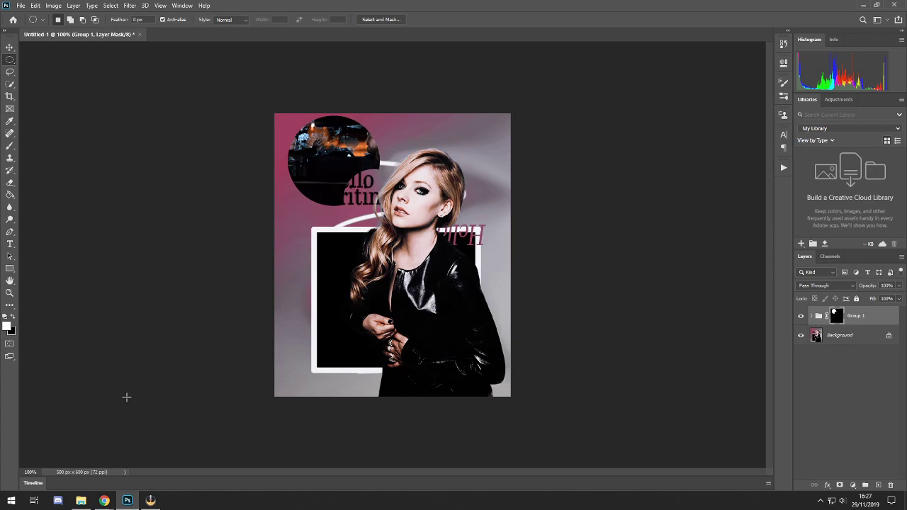
pyautogui.click(21, 5)
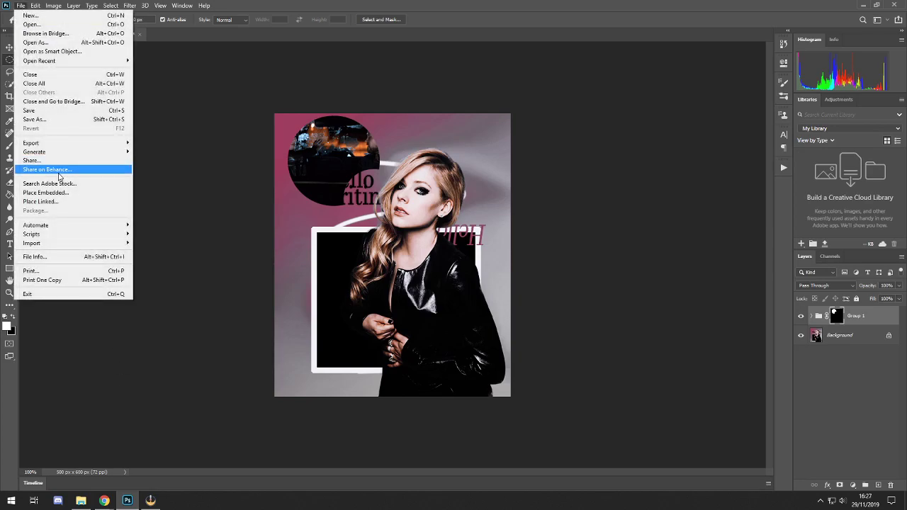
pyautogui.moveTo(85, 244)
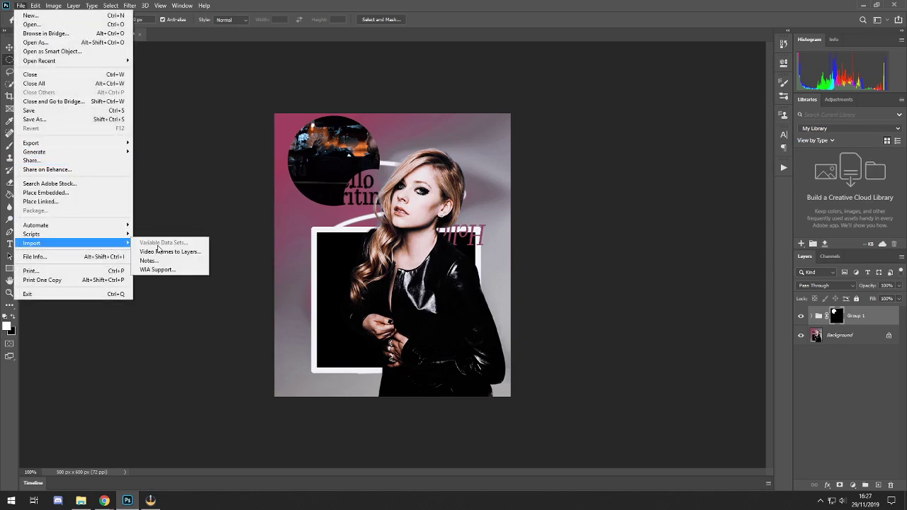
pyautogui.click(178, 254)
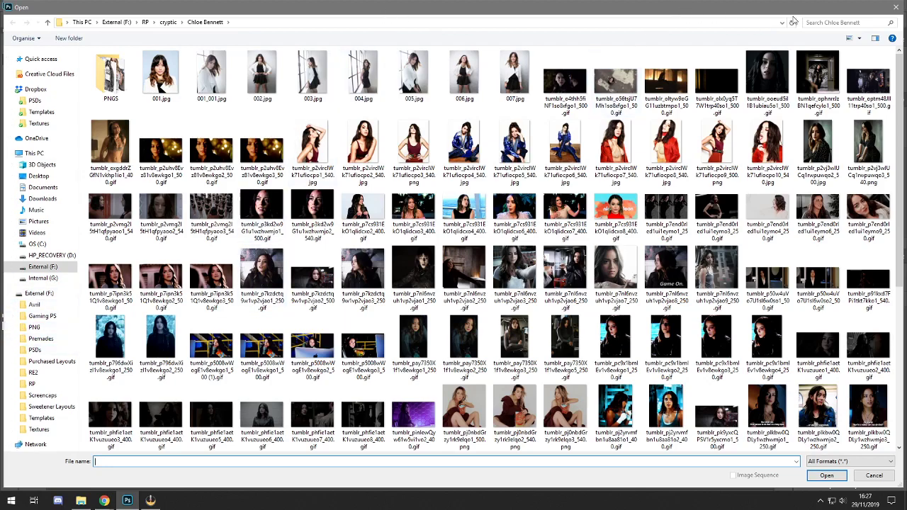
pyautogui.click(873, 476)
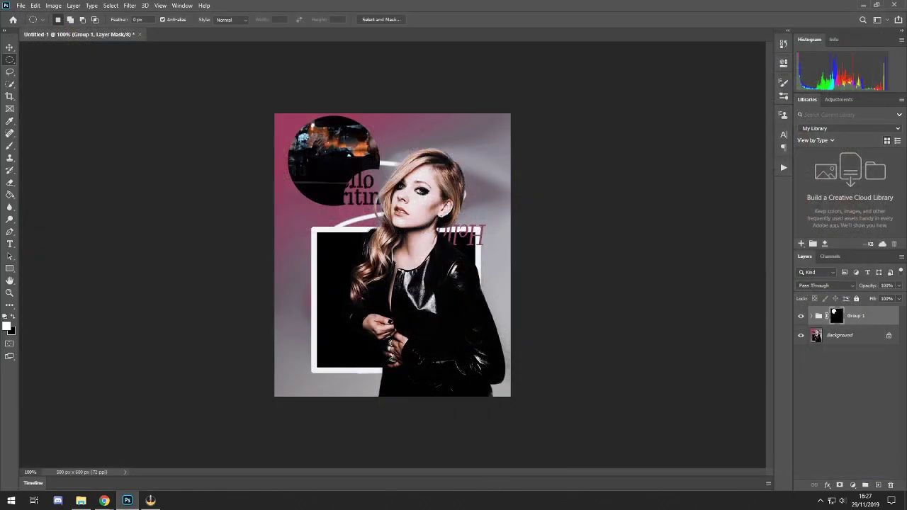
pyautogui.moveTo(81, 500)
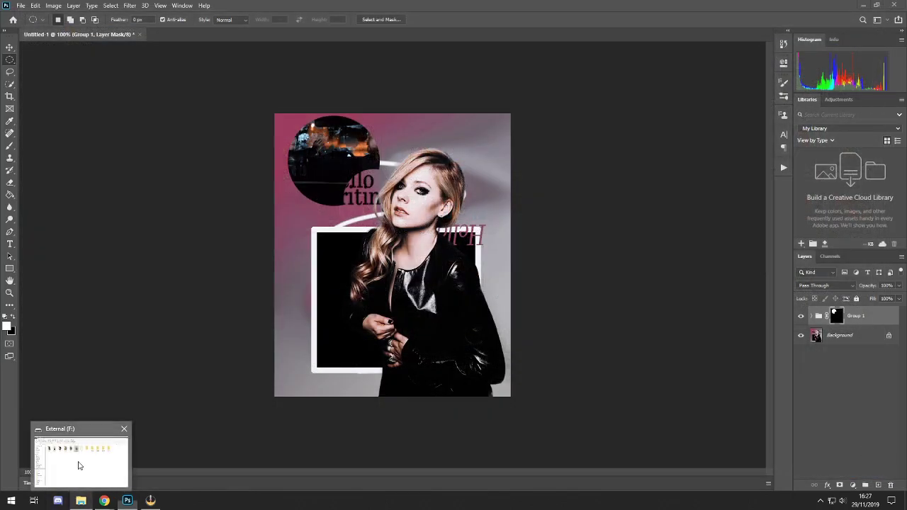
pyautogui.click(78, 465)
pyautogui.moveTo(460, 5); pyautogui.dragTo(556, 74)
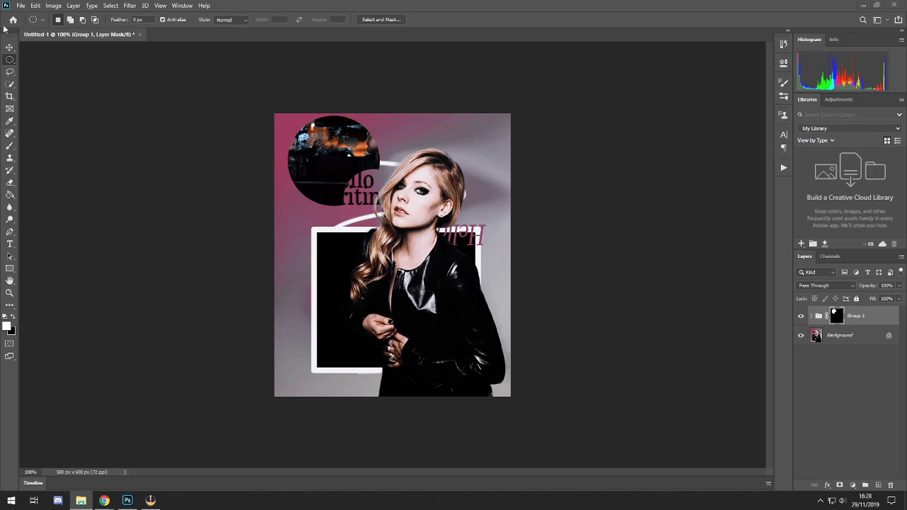
# Start importing video frames to layers from try2.wmv in the SVP Finals folder on the Internal (G:) drive
pyautogui.click(22, 6)
pyautogui.moveTo(96, 244)
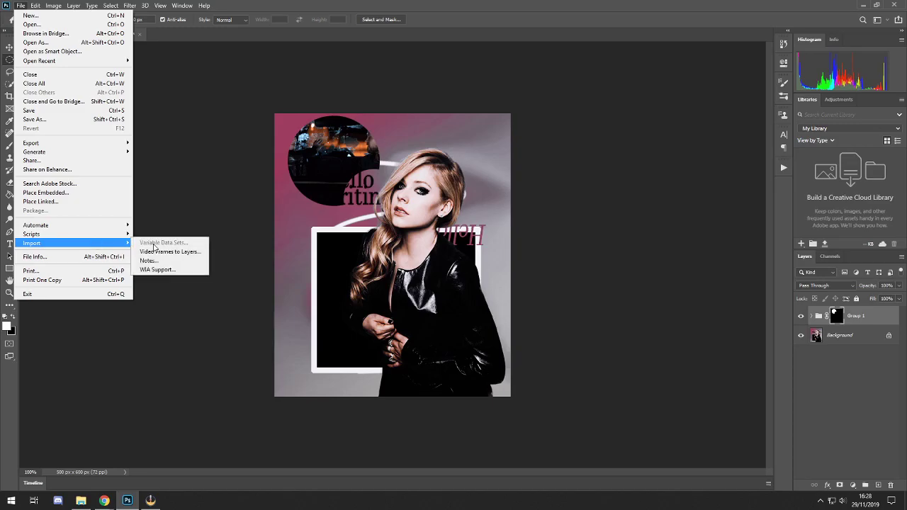
pyautogui.click(183, 251)
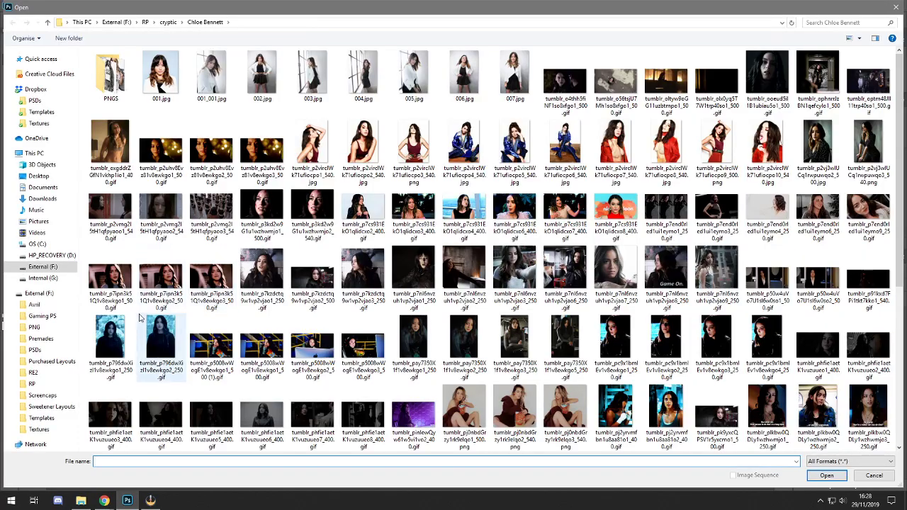
pyautogui.click(47, 279)
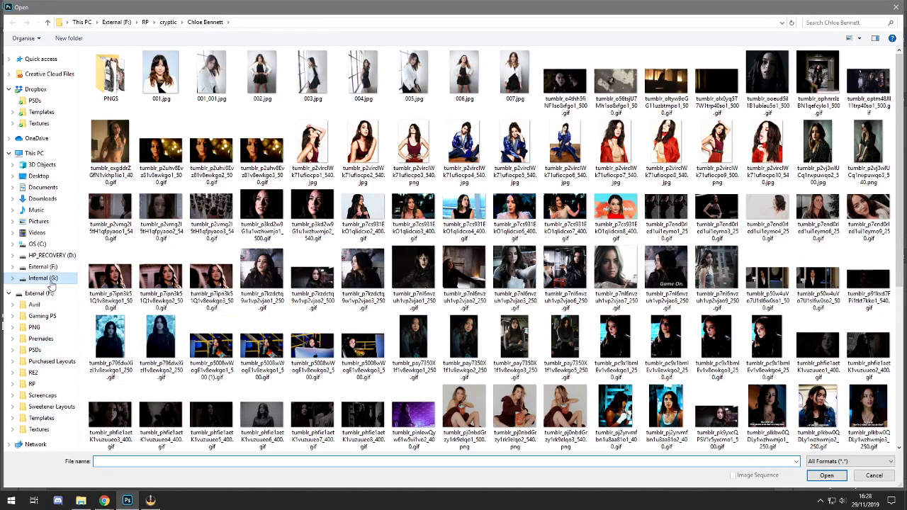
pyautogui.doubleClick(425, 78)
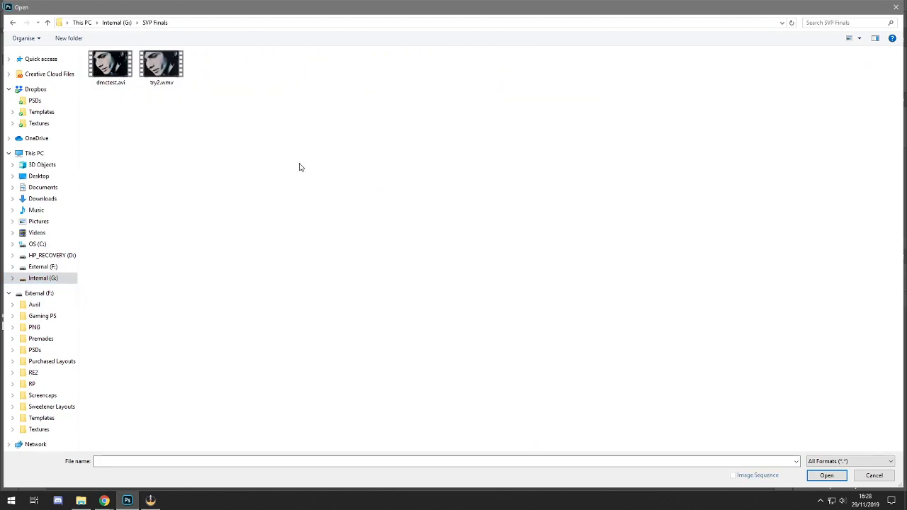
pyautogui.doubleClick(175, 69)
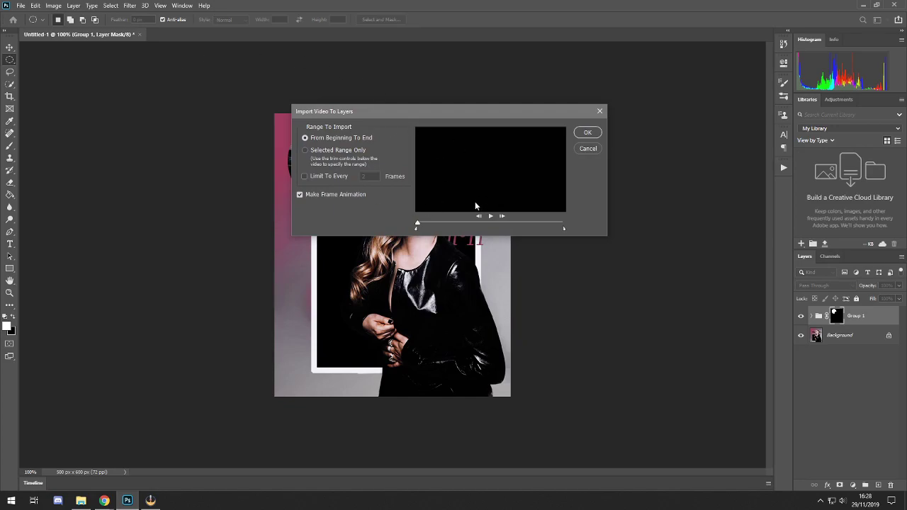
# Limit the video import to every 15 frames and play part of the video in the preview
pyautogui.click(319, 180)
pyautogui.write('15')
pyautogui.moveTo(419, 223); pyautogui.dragTo(481, 223)
pyautogui.click(490, 216)
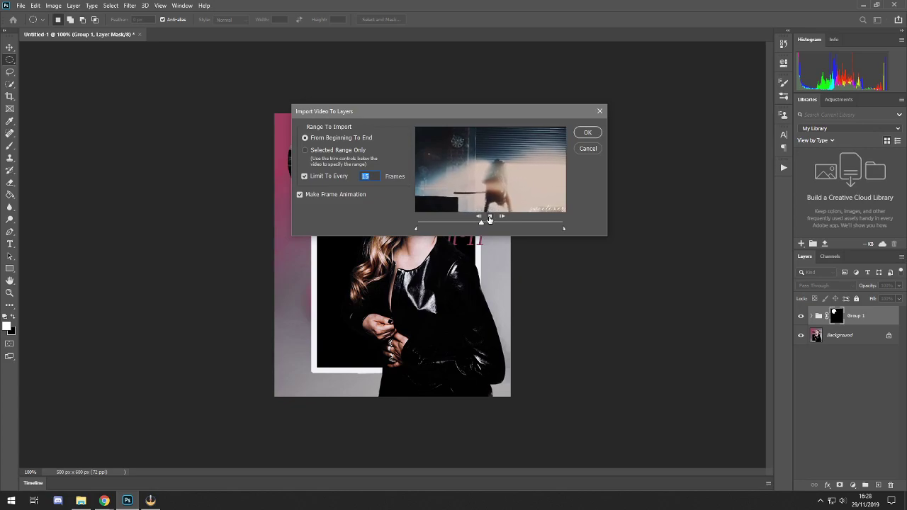
pyautogui.click(490, 216)
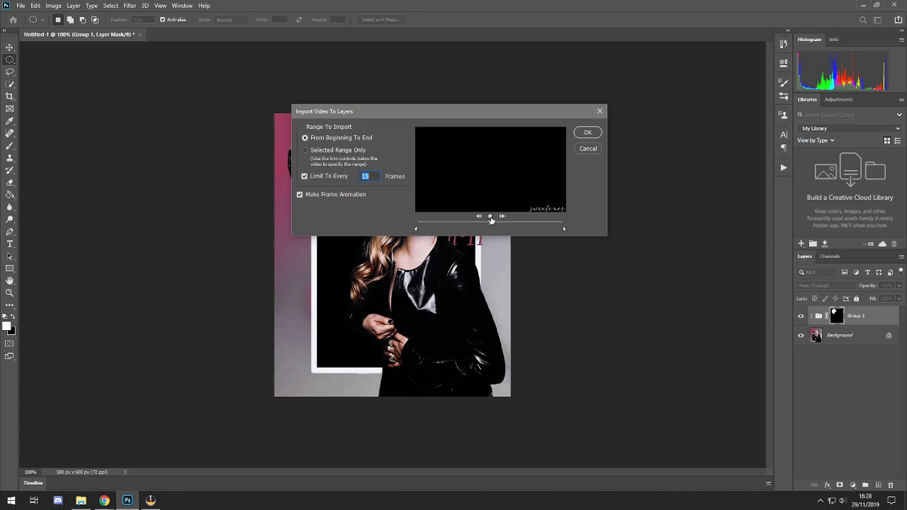
# Trim the import to a short selected range in the later part of the video and import its frames as layers
pyautogui.moveTo(492, 225); pyautogui.dragTo(527, 222)
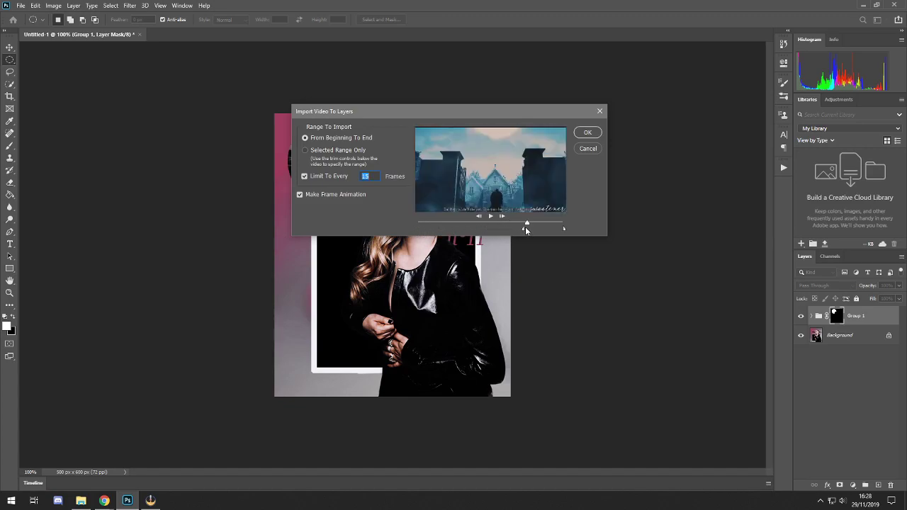
pyautogui.moveTo(564, 228)
pyautogui.mouseDown()
pyautogui.moveTo(525, 223)
pyautogui.moveTo(543, 228)
pyautogui.mouseUp()
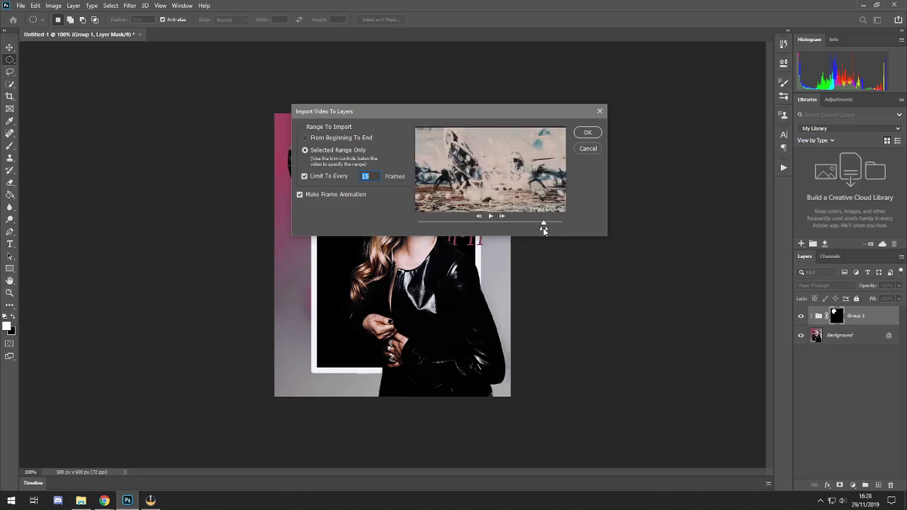
pyautogui.click(586, 134)
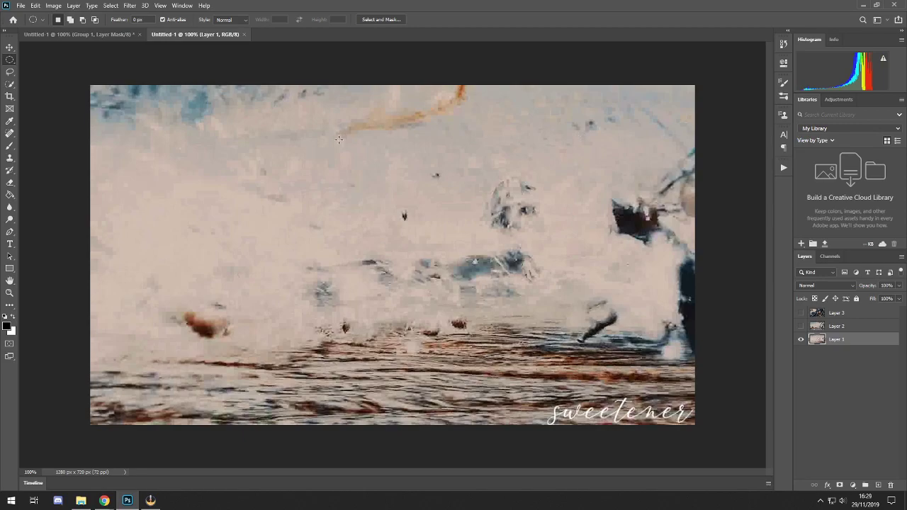
# Show Layer 2 and Layer 3 to check the imported frames, and close that document without saving
pyautogui.click(802, 326)
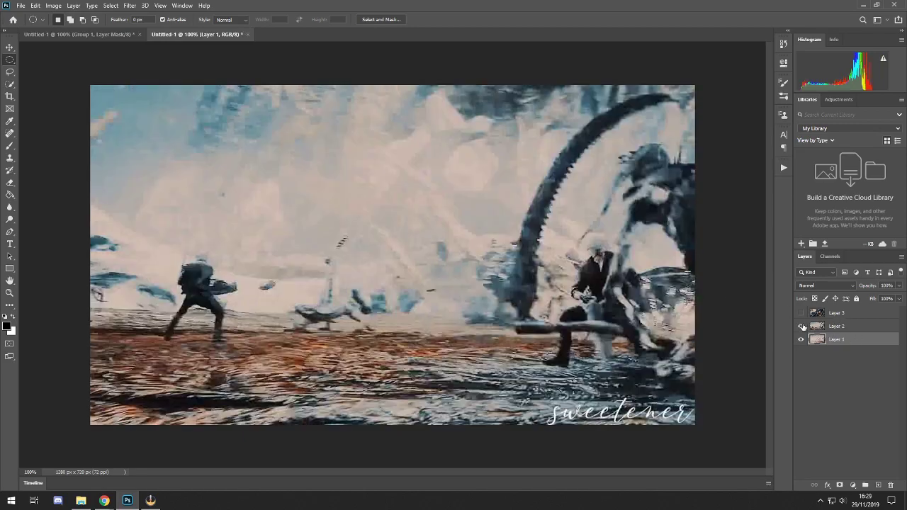
pyautogui.click(801, 326)
pyautogui.click(801, 312)
pyautogui.click(801, 313)
pyautogui.click(801, 326)
pyautogui.click(802, 313)
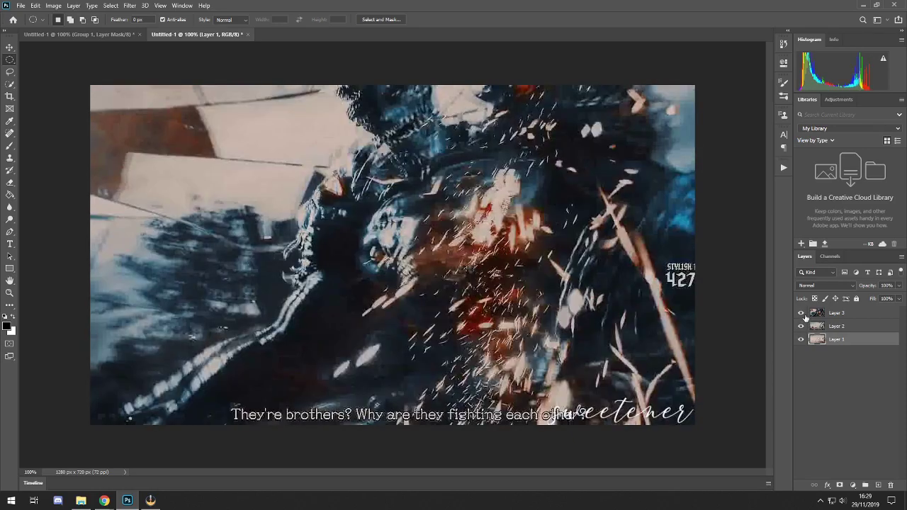
pyautogui.click(248, 33)
pyautogui.click(447, 188)
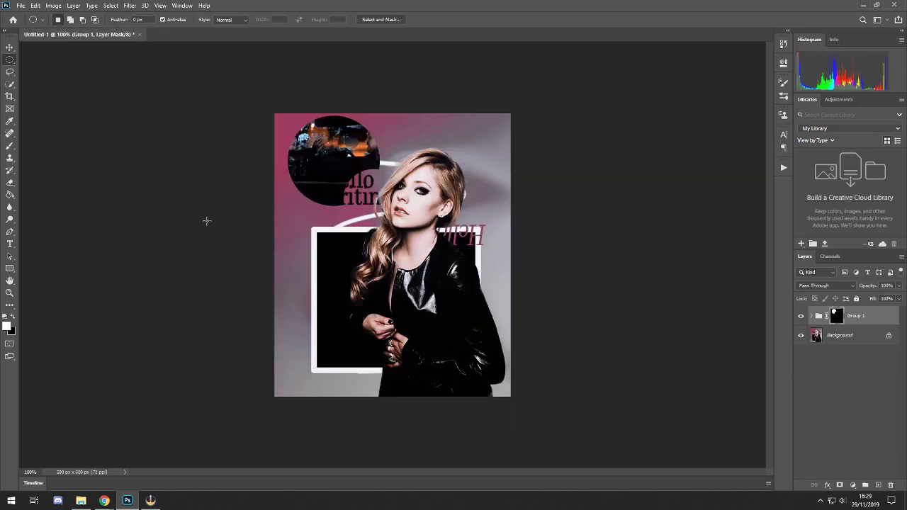
pyautogui.click(21, 7)
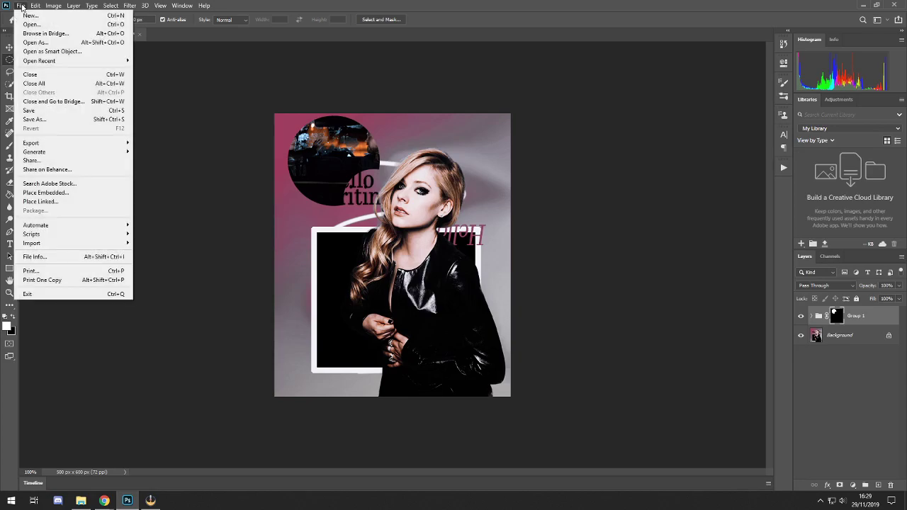
pyautogui.click(218, 143)
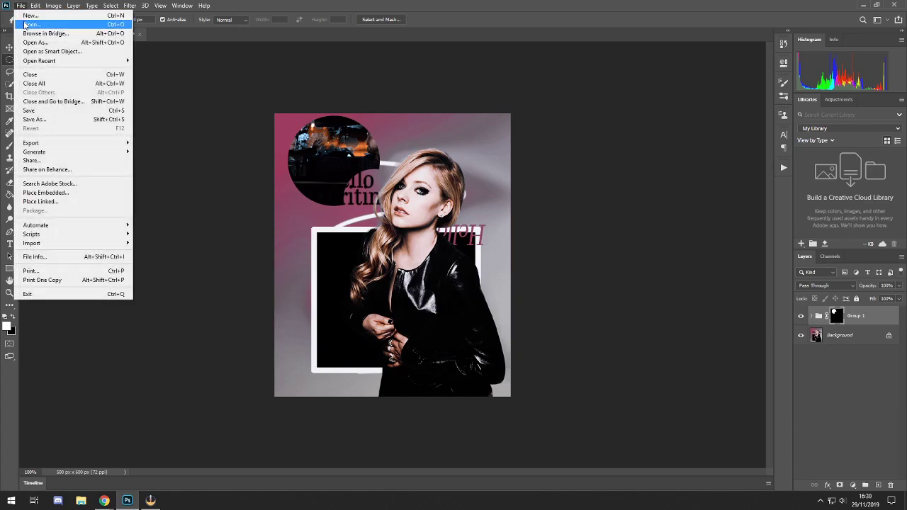
# List all file formats in the Christmas folder under Templates on External (F:) and open 004.psd
pyautogui.click(30, 24)
pyautogui.scroll(-1, 42, 354)
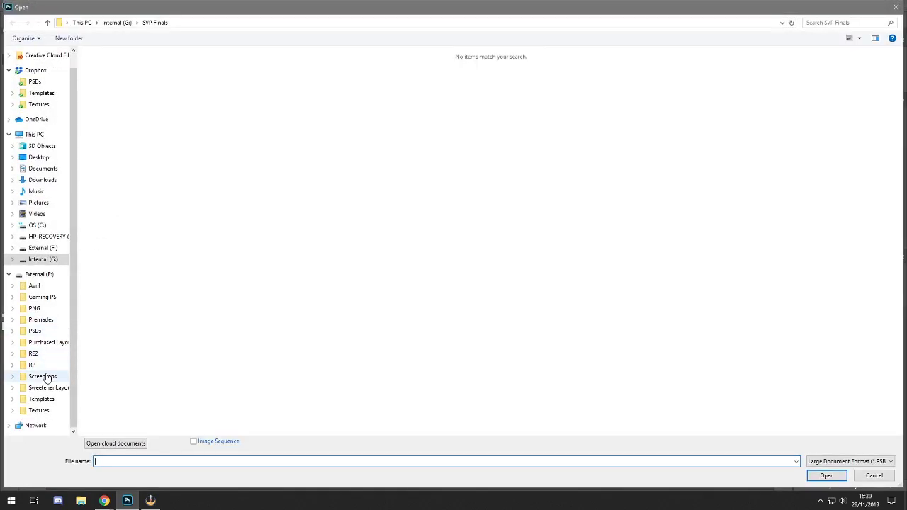
pyautogui.click(44, 399)
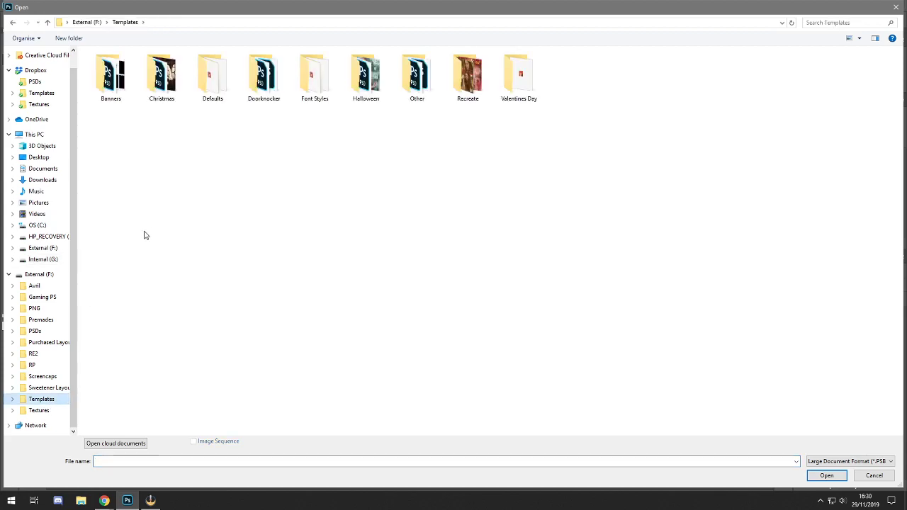
pyautogui.doubleClick(169, 101)
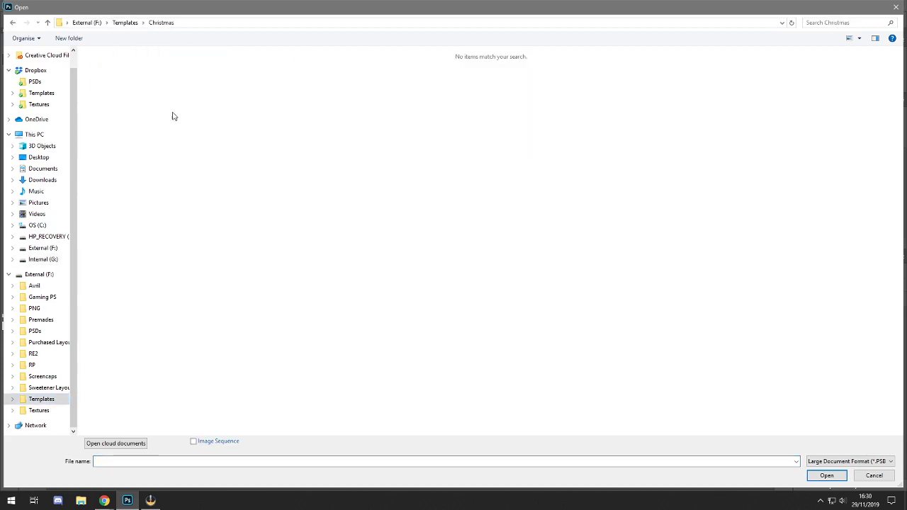
pyautogui.click(850, 461)
pyautogui.scroll(-3, 839, 447)
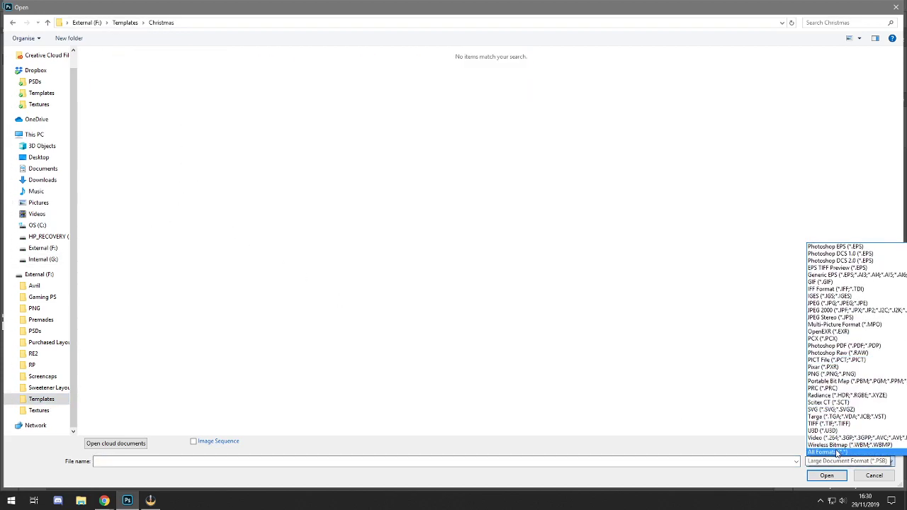
pyautogui.click(839, 452)
pyautogui.doubleClick(151, 85)
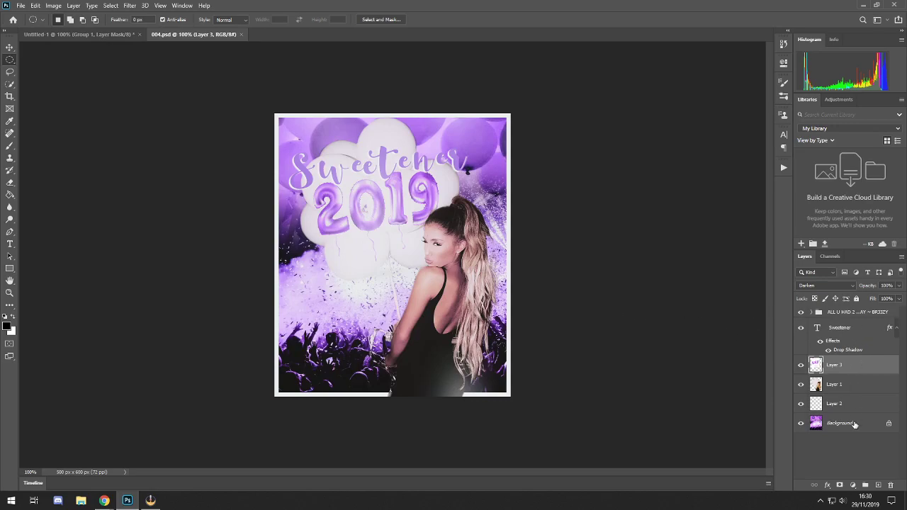
# Select Layer 1 and toggle its visibility off and on to identify its content
pyautogui.click(837, 386)
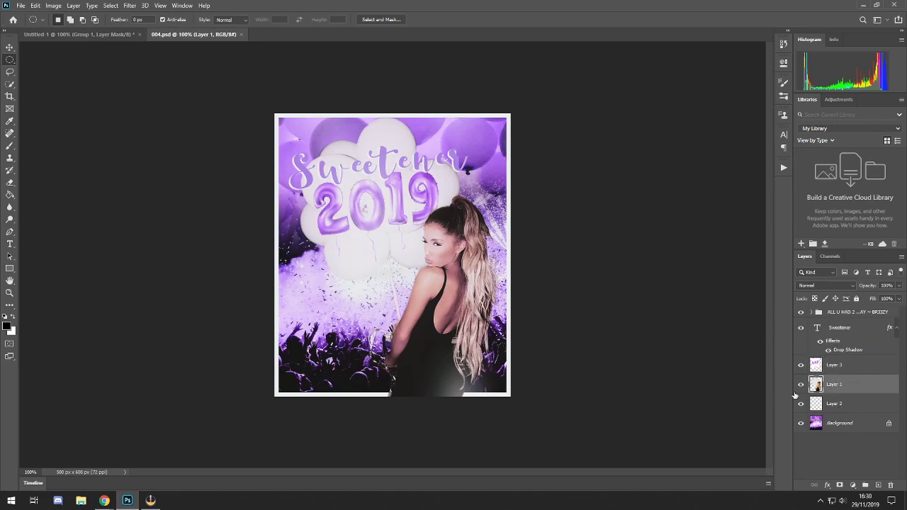
pyautogui.click(800, 384)
pyautogui.click(799, 386)
# Replace the "Sweetener" title text with "Avril" and commit the edit
pyautogui.click(10, 244)
pyautogui.click(389, 158)
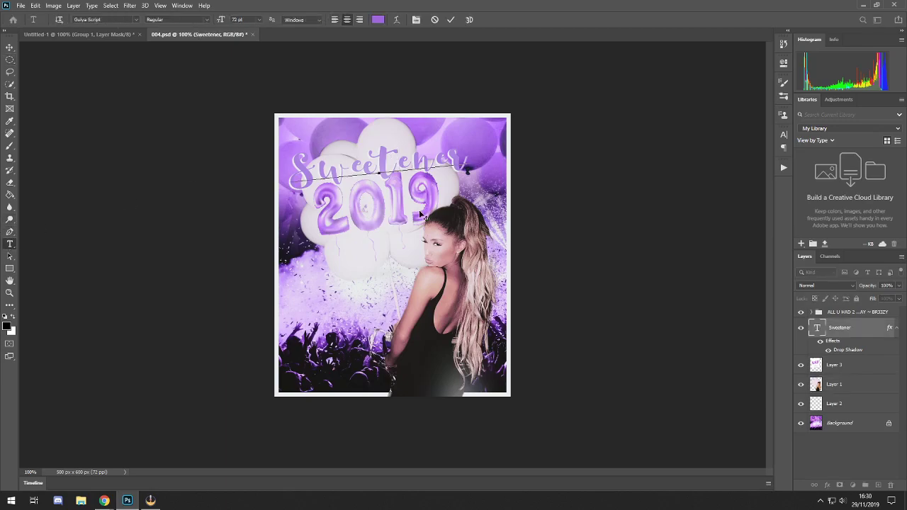
pyautogui.hotkey('ctrl', 'a')
pyautogui.write('Ari')
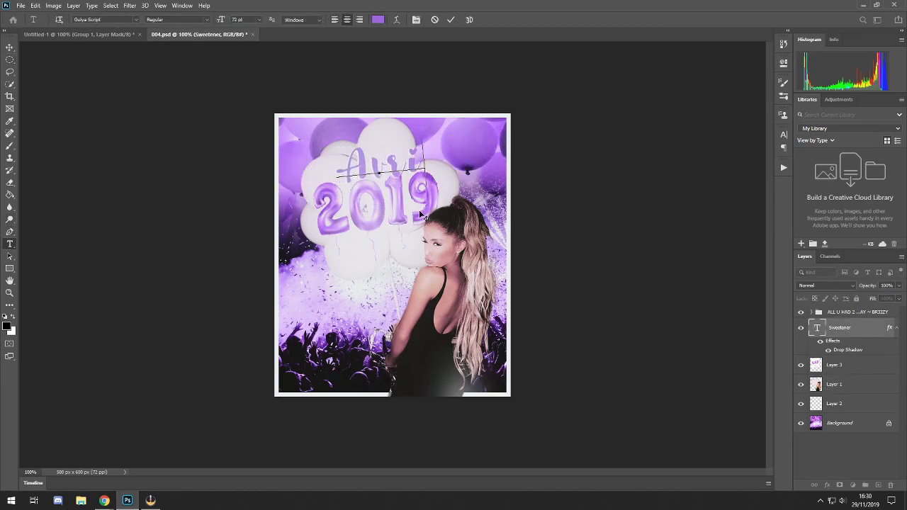
pyautogui.press('BackSpace')
pyautogui.press('BackSpace')
pyautogui.write('Vr')
pyautogui.press('BackSpace')
pyautogui.press('BackSpace')
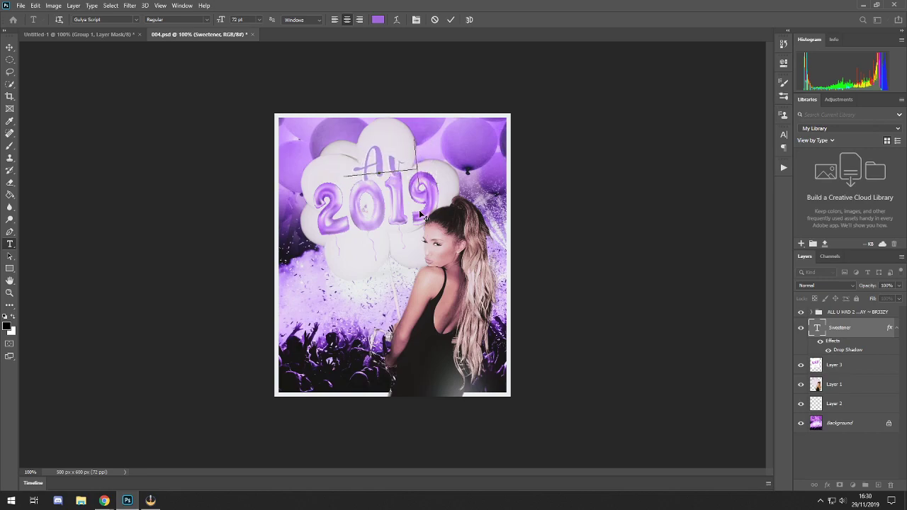
pyautogui.write('vril')
pyautogui.click(849, 327)
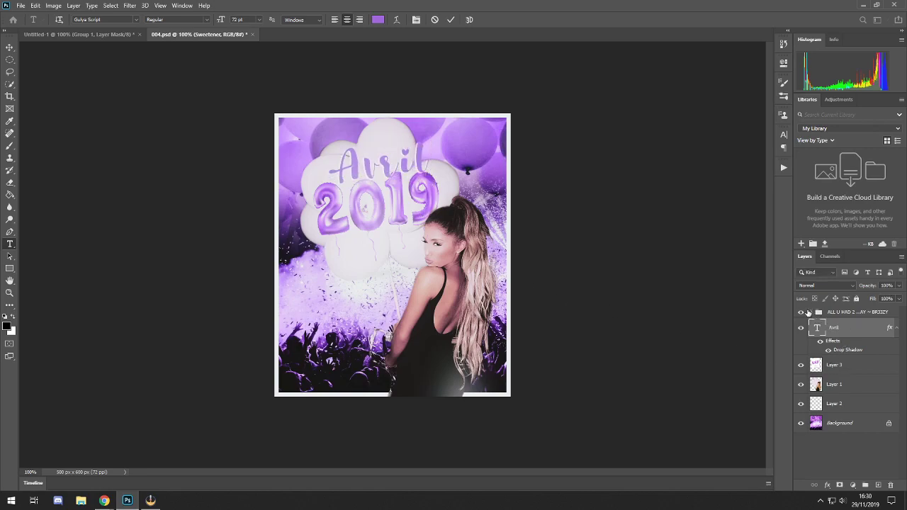
# Toggle Layer 3, Layer 1 and Layer 2 off and on in turn to examine what each contributes
pyautogui.click(801, 364)
pyautogui.click(801, 365)
pyautogui.click(801, 384)
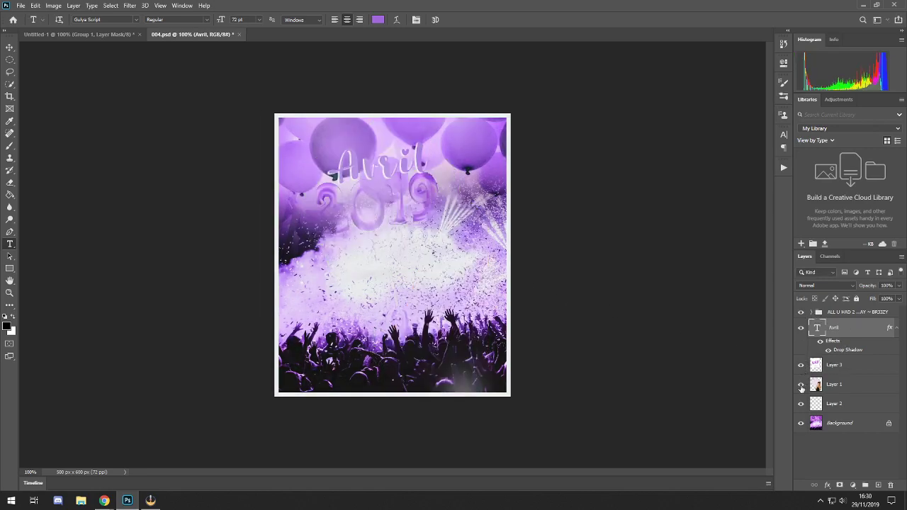
pyautogui.click(801, 384)
pyautogui.click(801, 403)
pyautogui.click(801, 403)
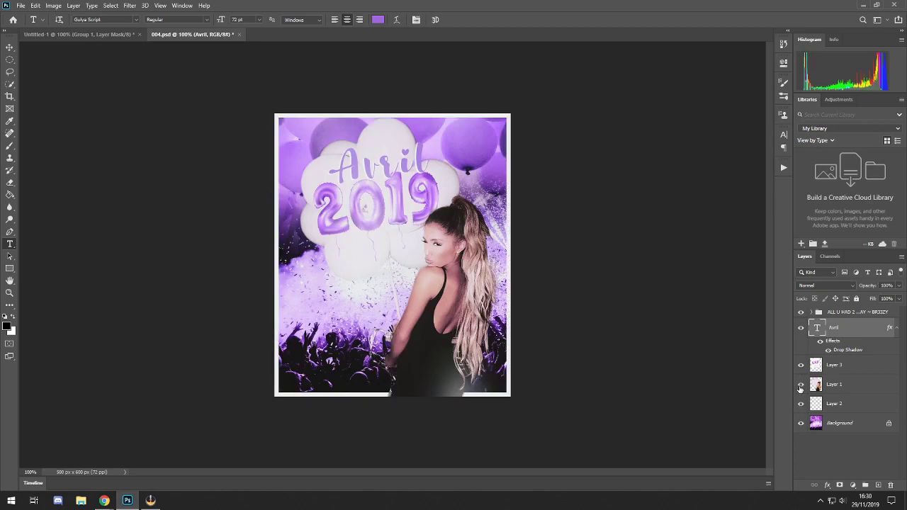